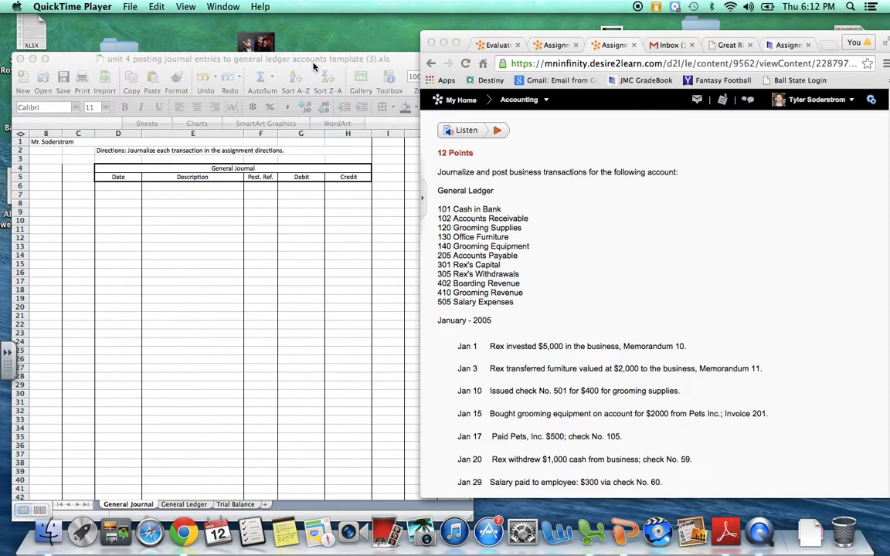
# Review the Jan 1 transaction and identify its accounts, 101 Cash in Bank and 301 Rex's Capital, in the general ledger list.
pyautogui.scroll(-3, 540, 249)
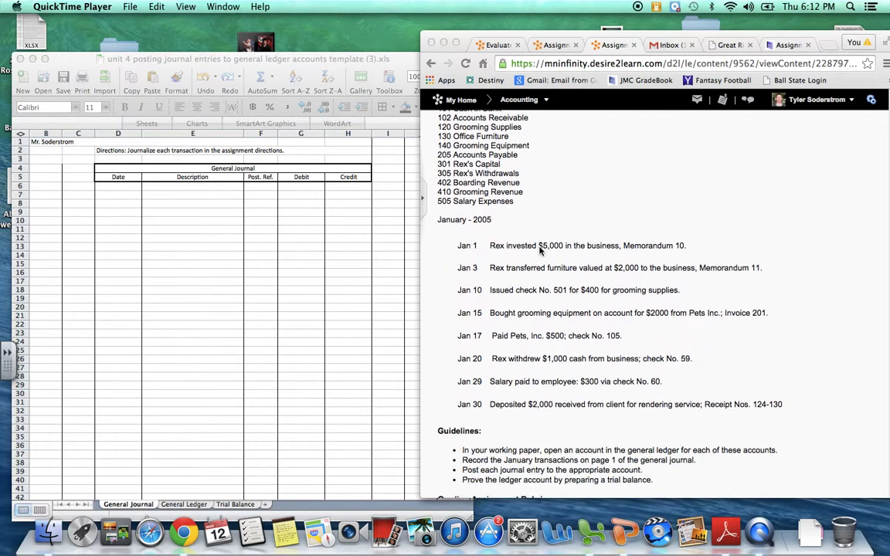
pyautogui.click(417, 222)
pyautogui.moveTo(417, 222); pyautogui.dragTo(686, 244)
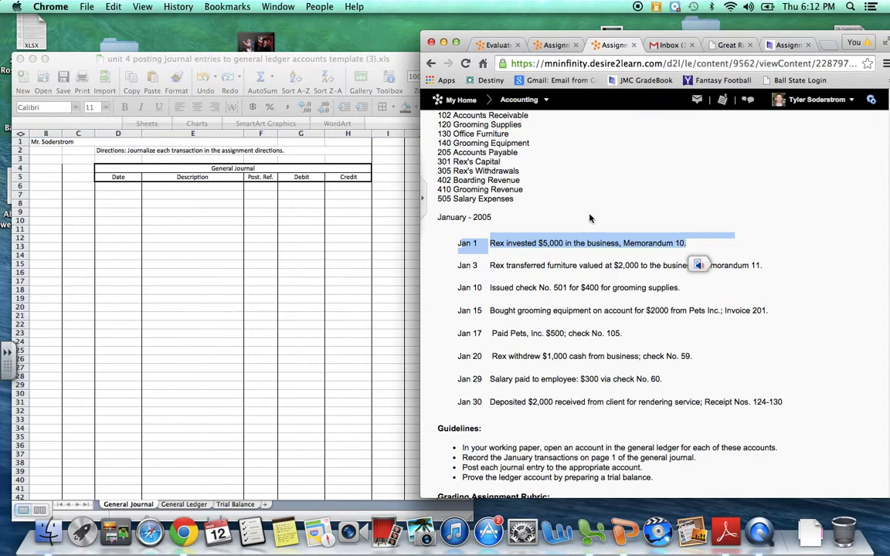
pyautogui.scroll(2, 480, 204)
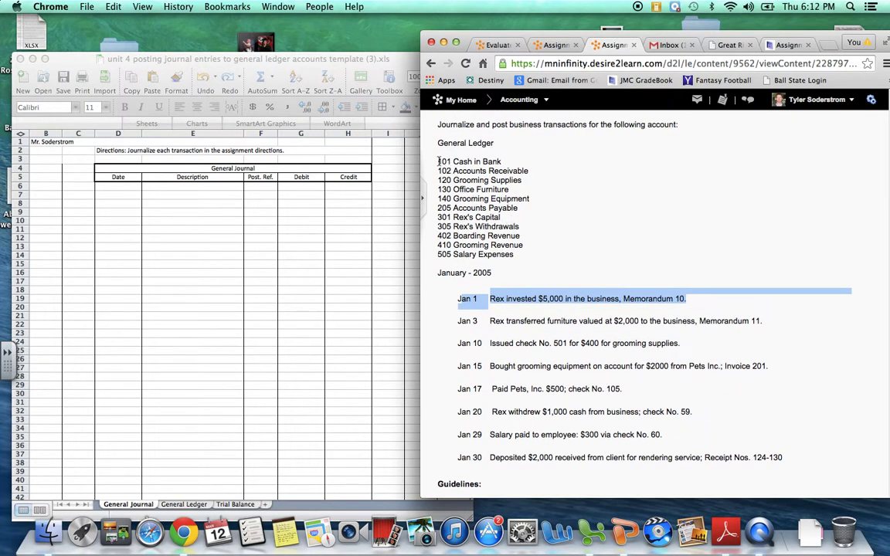
pyautogui.moveTo(439, 160); pyautogui.dragTo(502, 162)
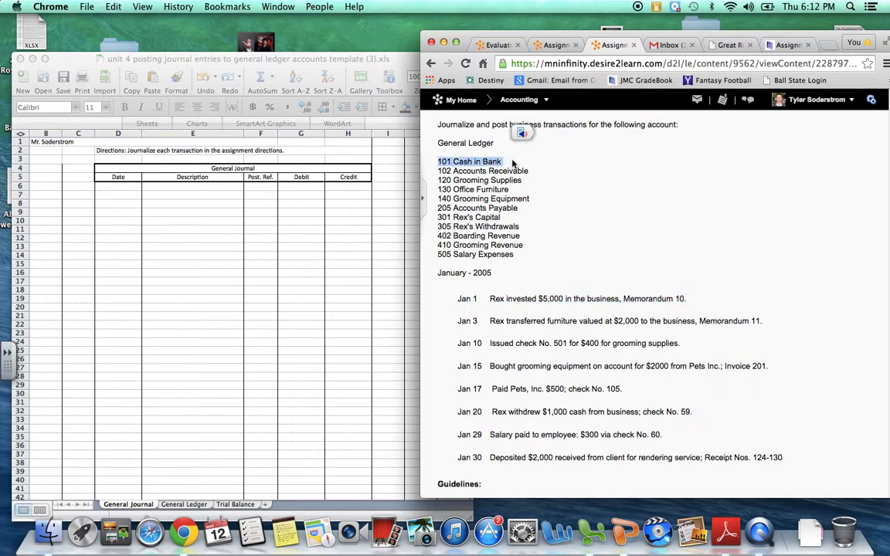
pyautogui.moveTo(438, 217); pyautogui.dragTo(502, 217)
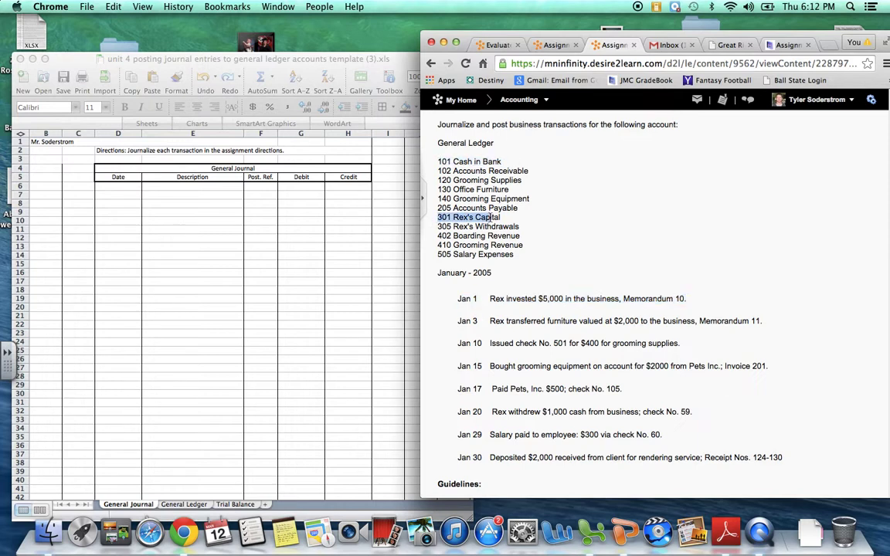
# Move the browser window aside so it no longer covers the General Journal workbook.
pyautogui.click(139, 186)
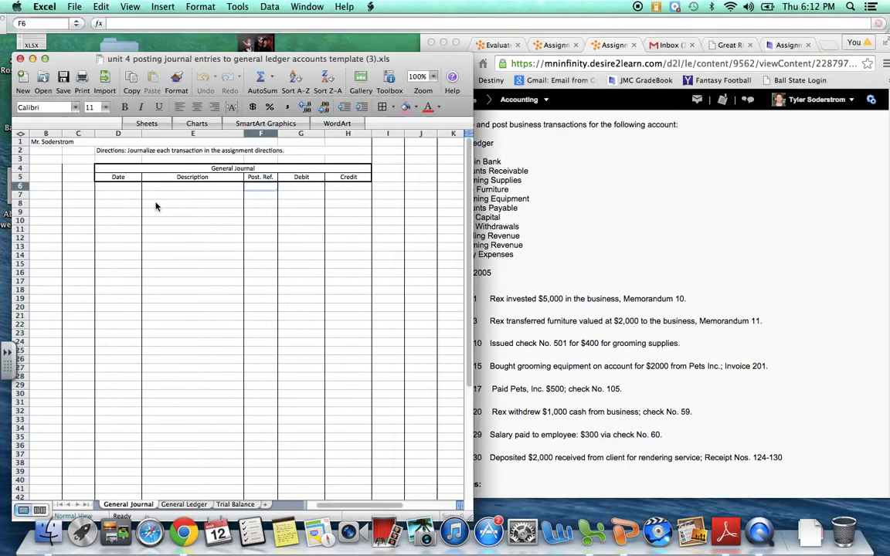
pyautogui.click(483, 86)
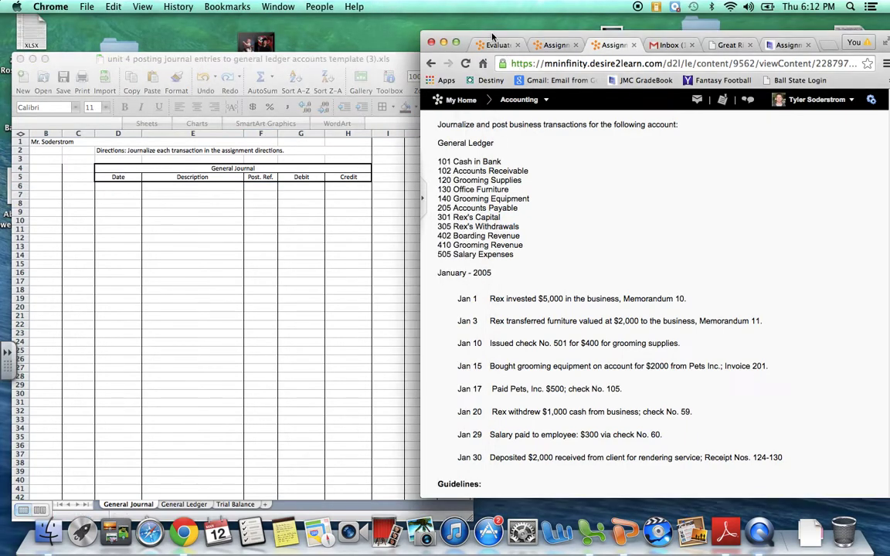
pyautogui.moveTo(492, 36); pyautogui.dragTo(558, 44)
# Record the Jan 1 debit in row 6 of the General Journal with description Cash in Bank and amount 5000.
pyautogui.click(130, 179)
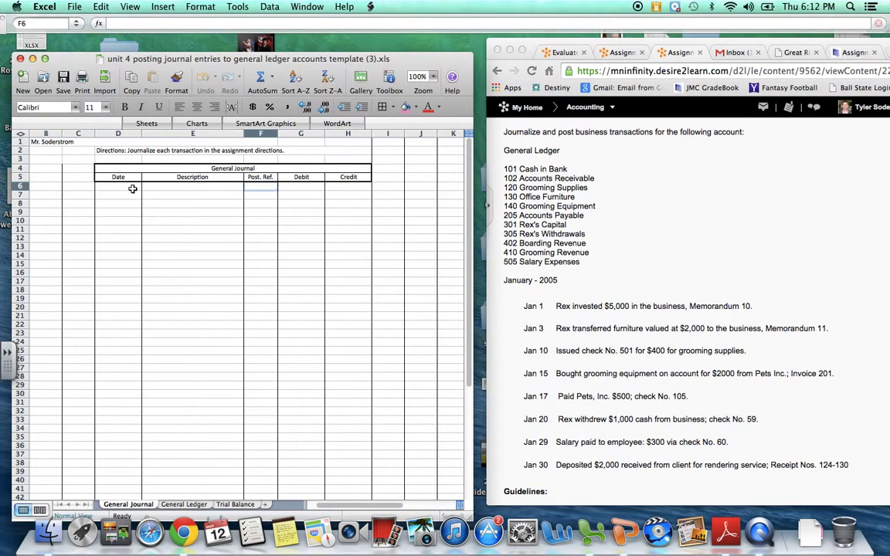
pyautogui.click(132, 189)
pyautogui.write('Jan 1')
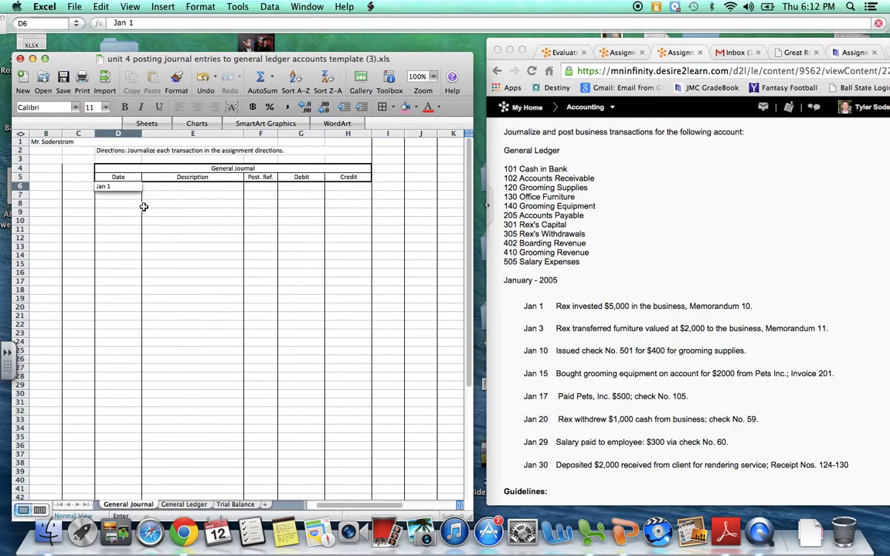
pyautogui.press('Tab')
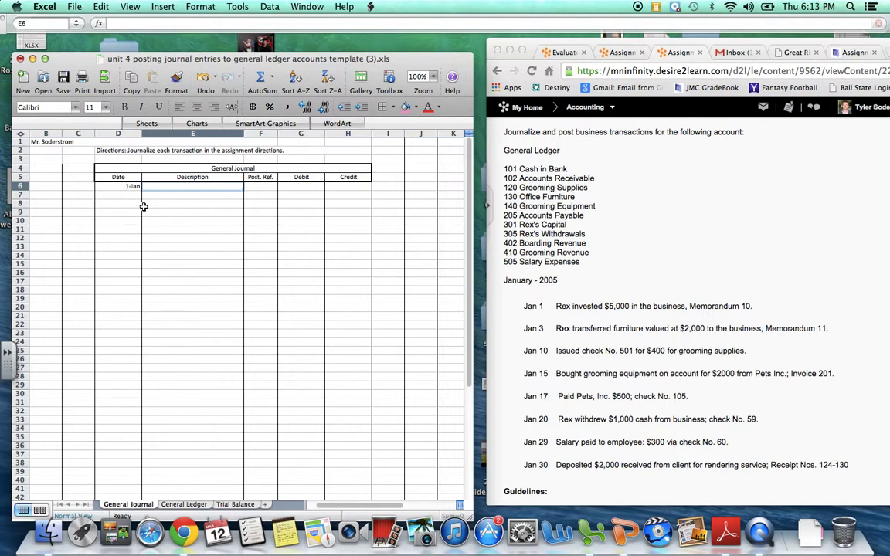
pyautogui.write('Cash in Bank')
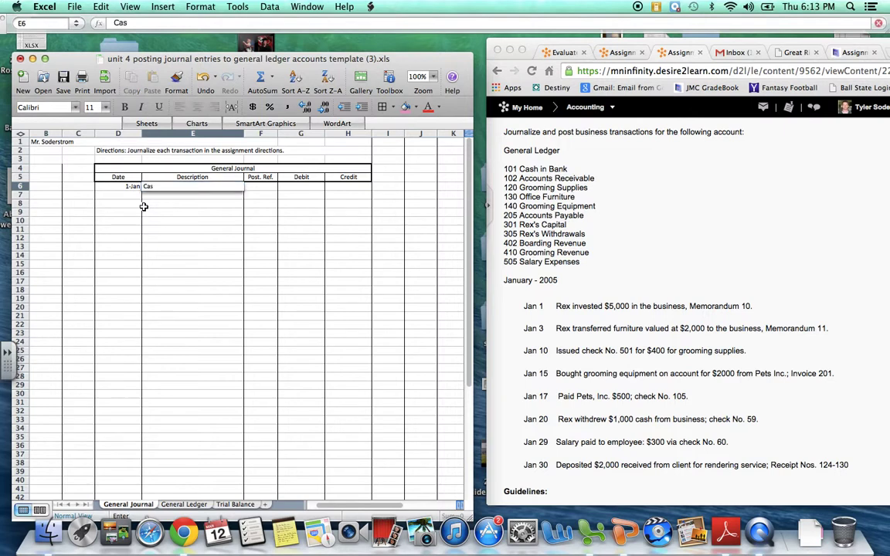
pyautogui.press('Tab')
pyautogui.press('Tab')
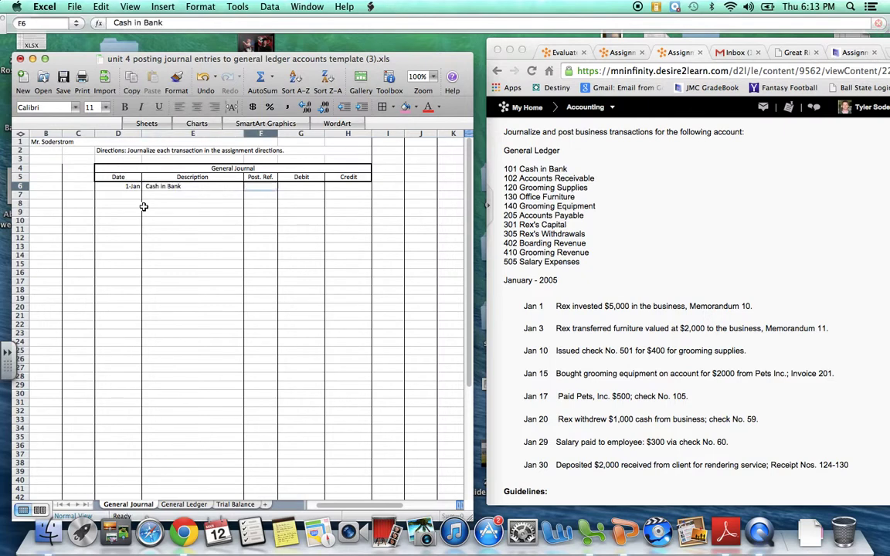
pyautogui.write('5000')
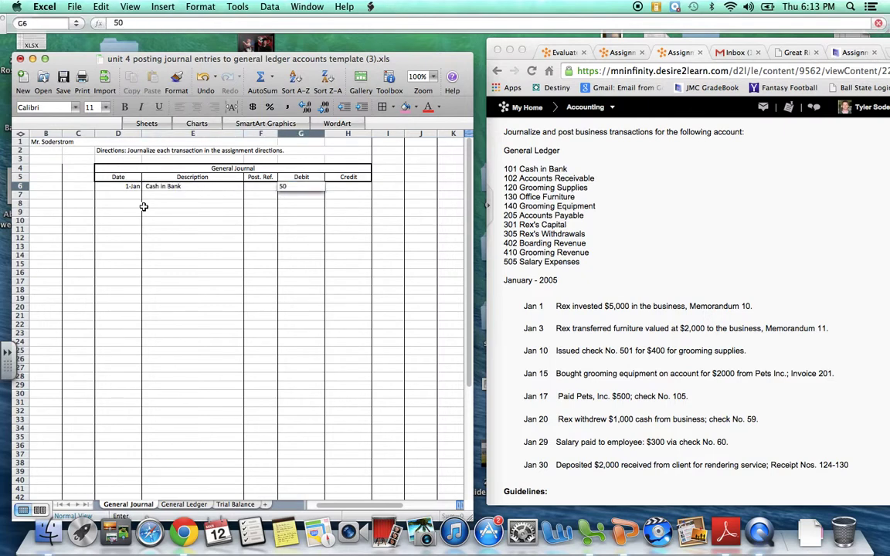
pyautogui.press('Return')
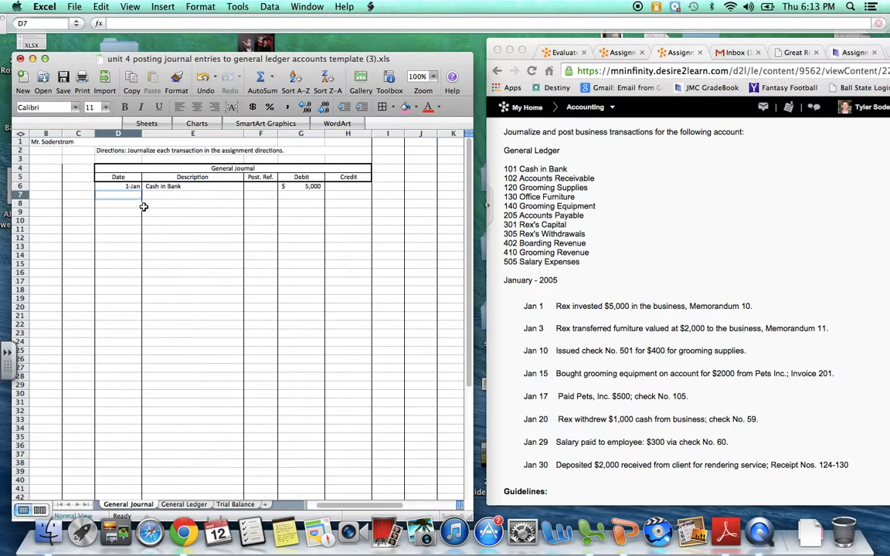
# Enter the matching credit in row 7 with description Rex, Capital and amount 5,000.
pyautogui.press('Tab')
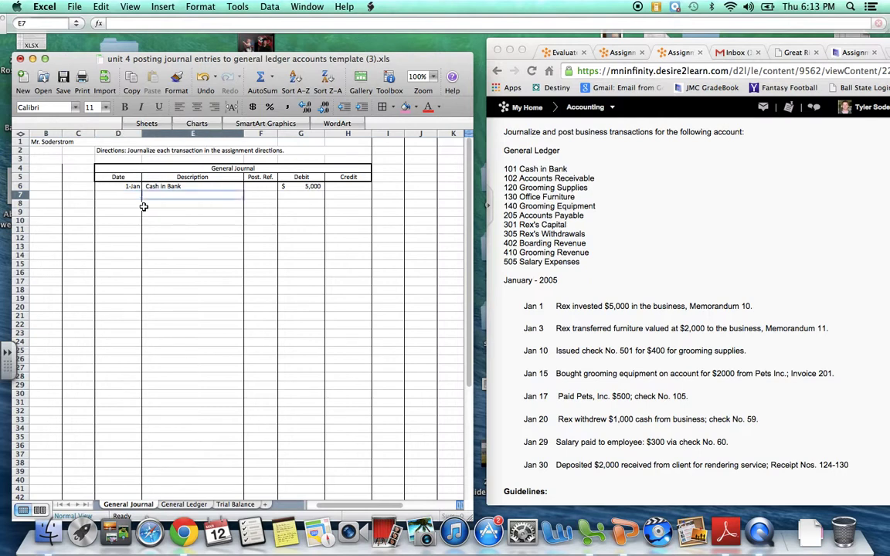
pyautogui.write('Rex, C')
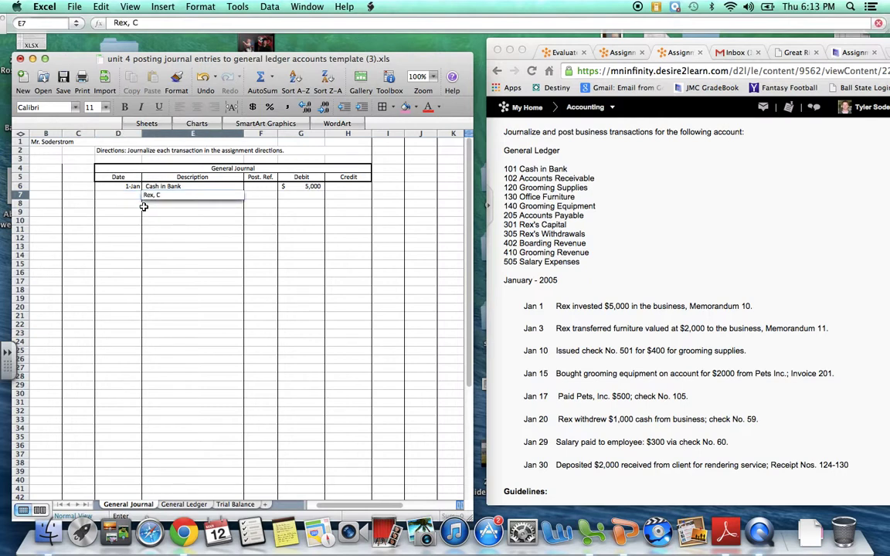
pyautogui.write('apital')
pyautogui.press('Tab')
pyautogui.press('Tab')
pyautogui.press('Tab')
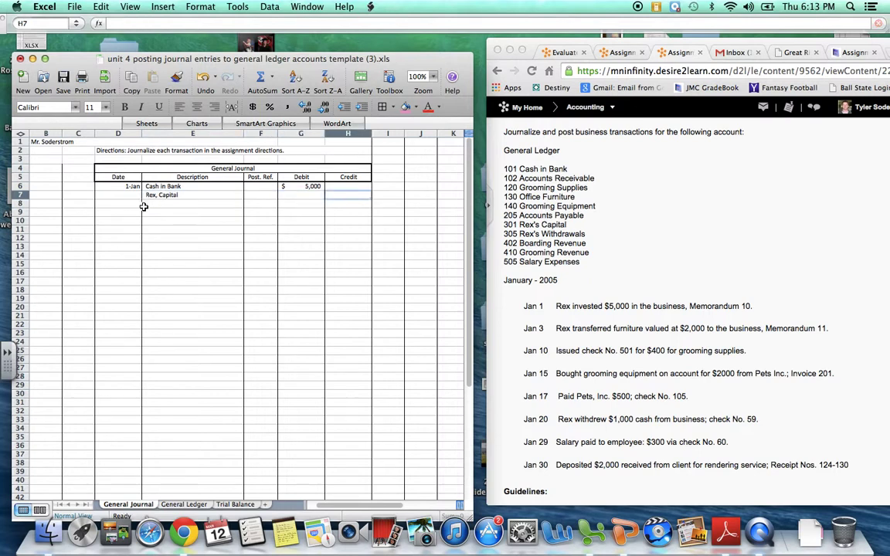
pyautogui.write('5,000')
pyautogui.press('Return')
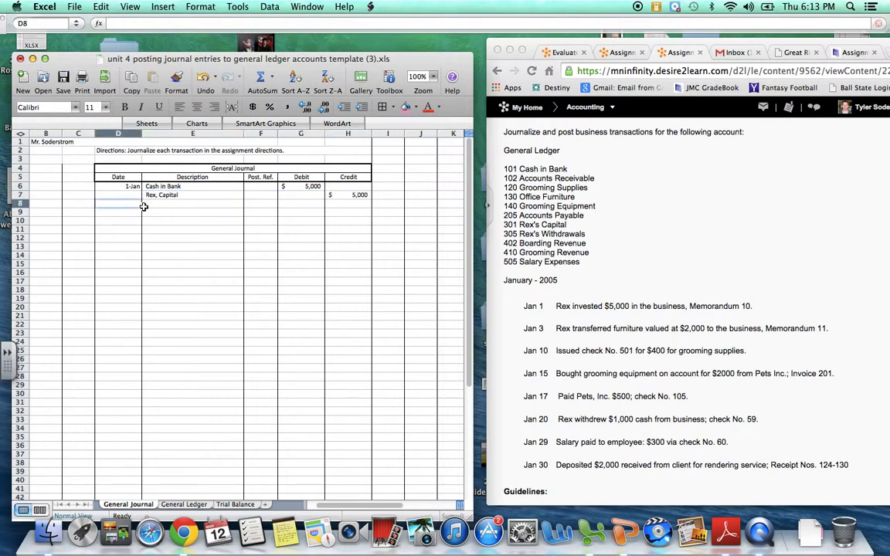
# Check the Rex, Capital credit line, the Memorandum 10 reference in the Jan 1 transaction and the empty Post. Ref. cells.
pyautogui.click(167, 195)
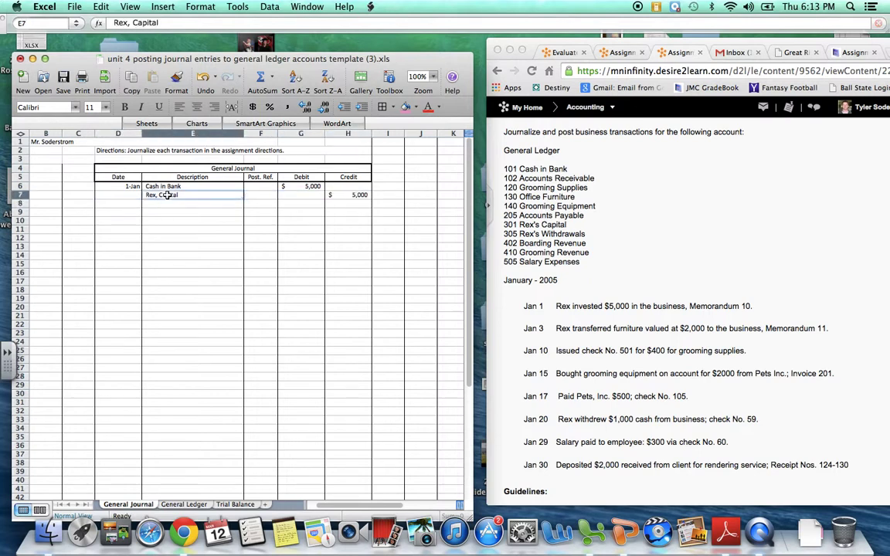
pyautogui.click(356, 196)
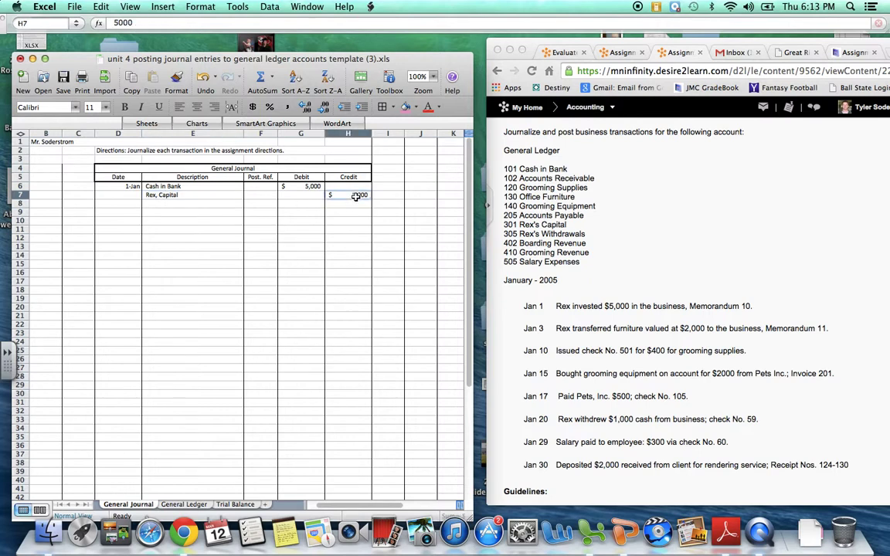
pyautogui.click(211, 198)
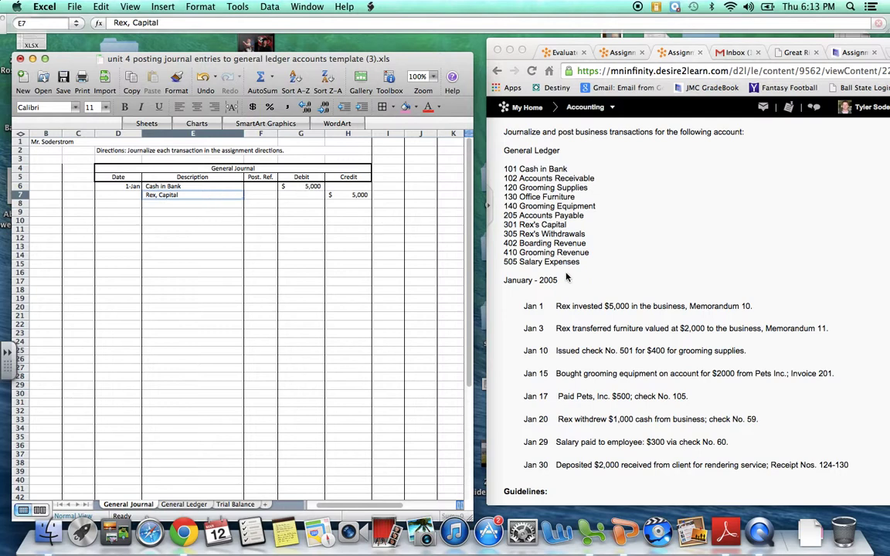
pyautogui.click(711, 310)
pyautogui.moveTo(690, 307); pyautogui.dragTo(756, 307)
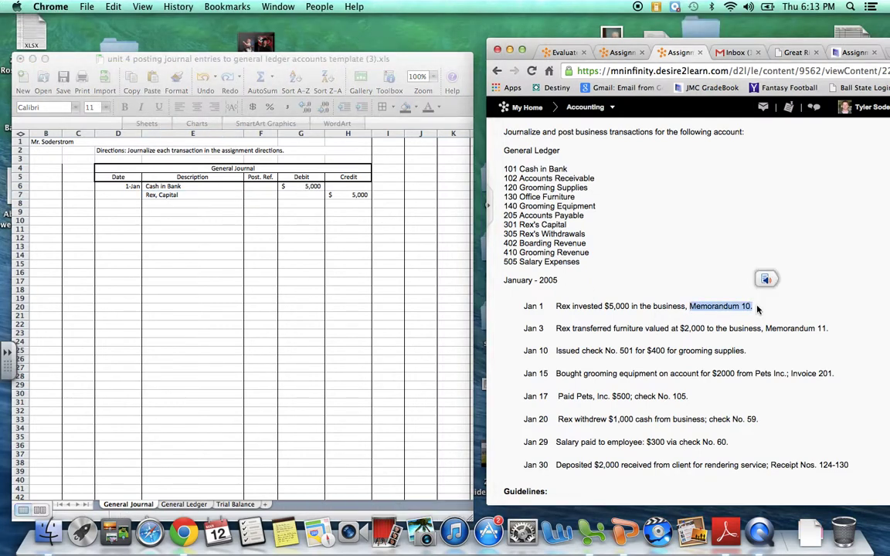
pyautogui.click(248, 199)
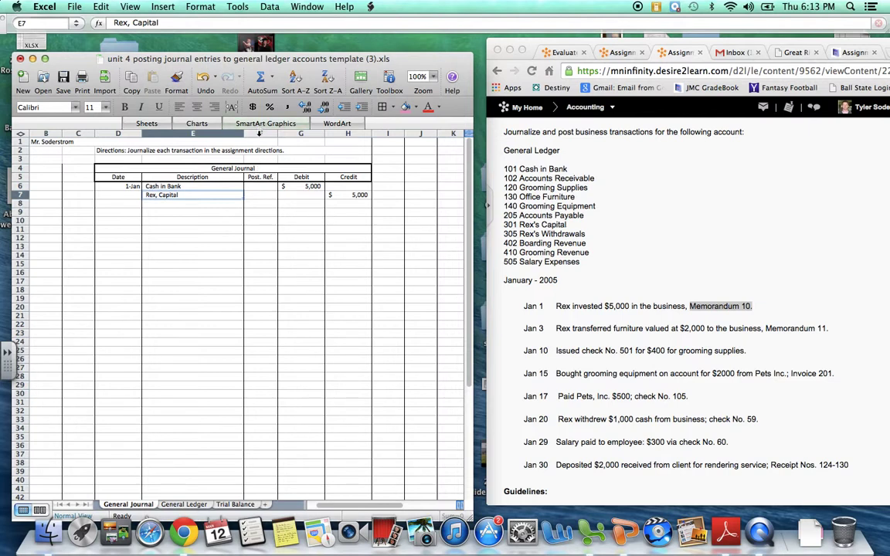
pyautogui.click(260, 189)
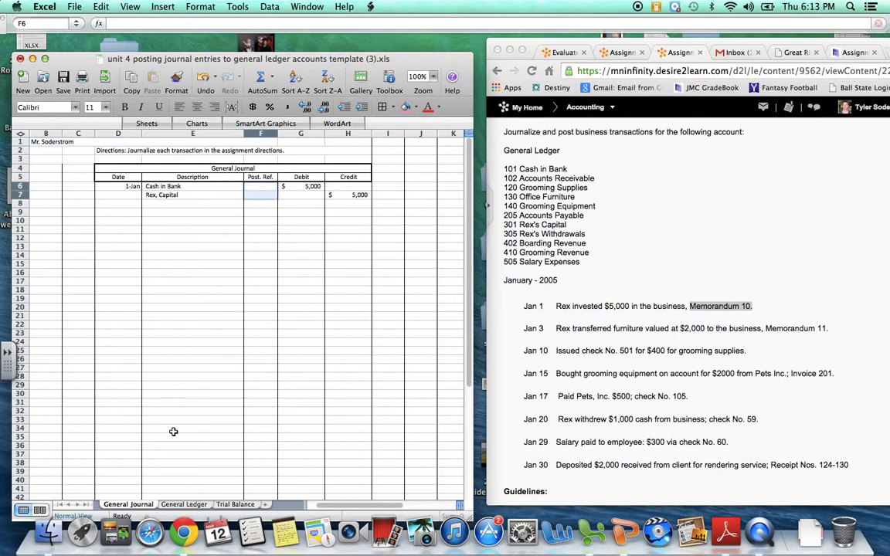
# Record the Jan 3 debit in row 8 with description Office Furniture and amount 2000.
pyautogui.click(126, 204)
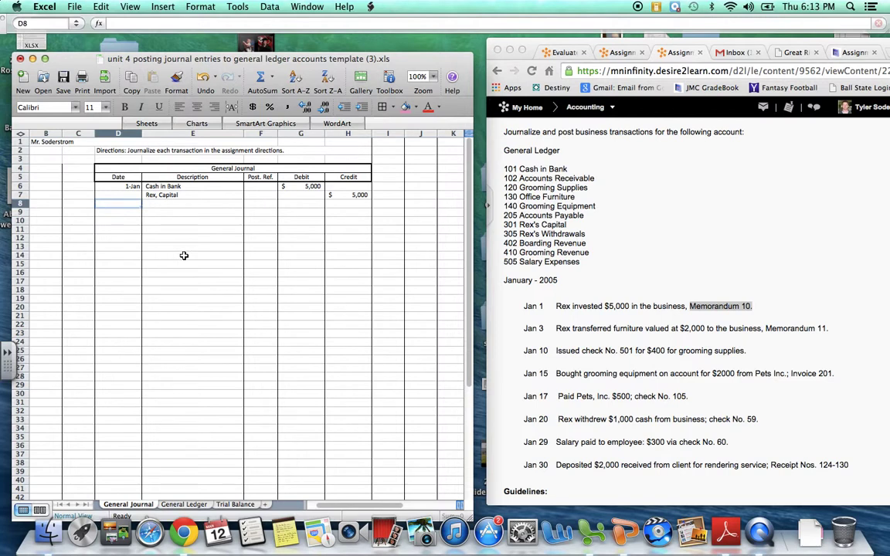
pyautogui.write('Jan 3')
pyautogui.press('Tab')
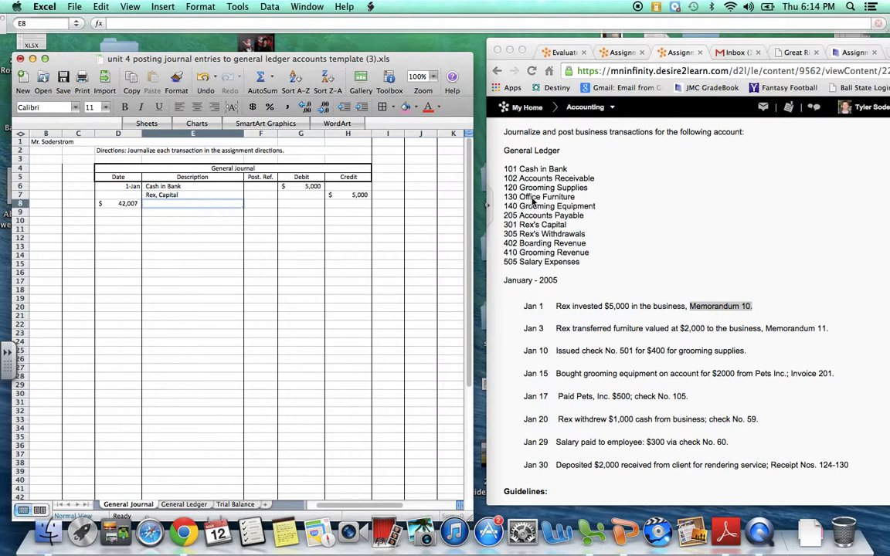
pyautogui.click(179, 205)
pyautogui.write('Office fu')
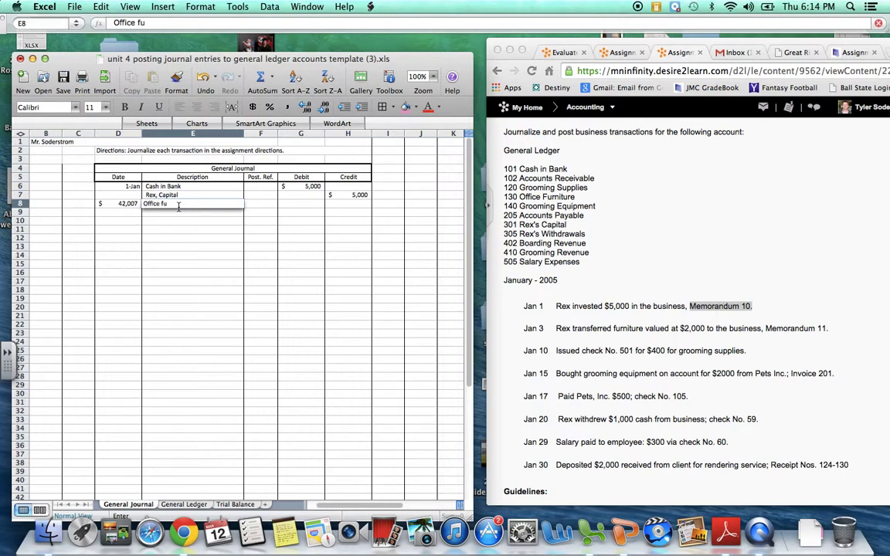
pyautogui.press('BackSpace')
pyautogui.press('BackSpace')
pyautogui.write('Furniture')
pyautogui.press('Tab')
pyautogui.press('Tab')
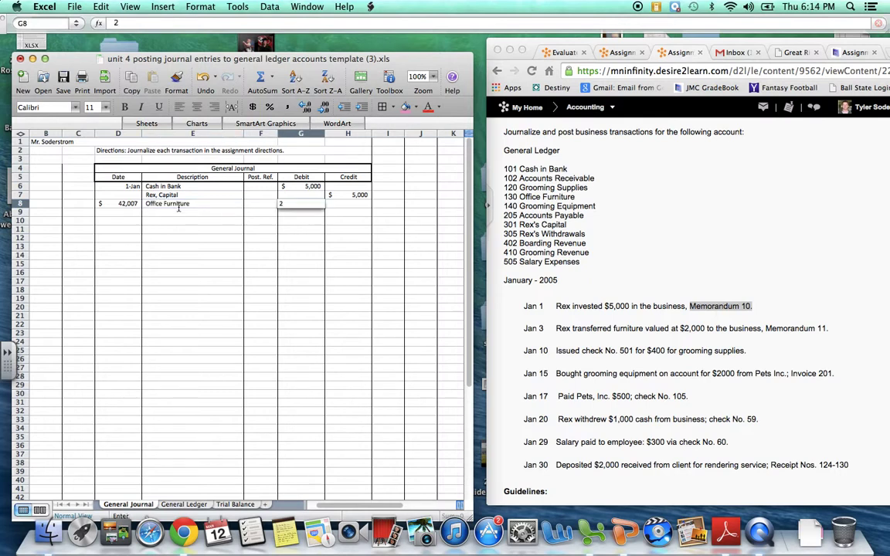
pyautogui.write('2000')
pyautogui.press('Return')
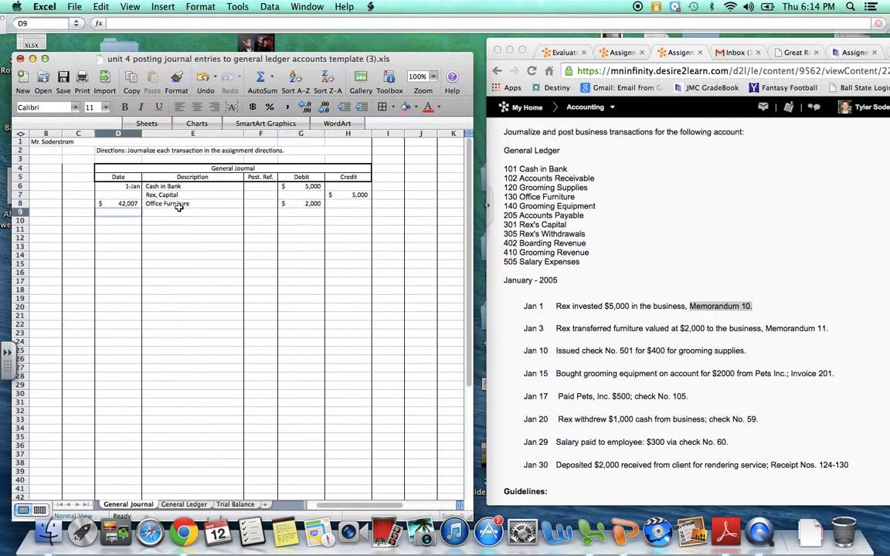
# Try re-entering Jan 3 in the date cell of the Office Furniture line.
pyautogui.press('Up')
pyautogui.write('Jan 3')
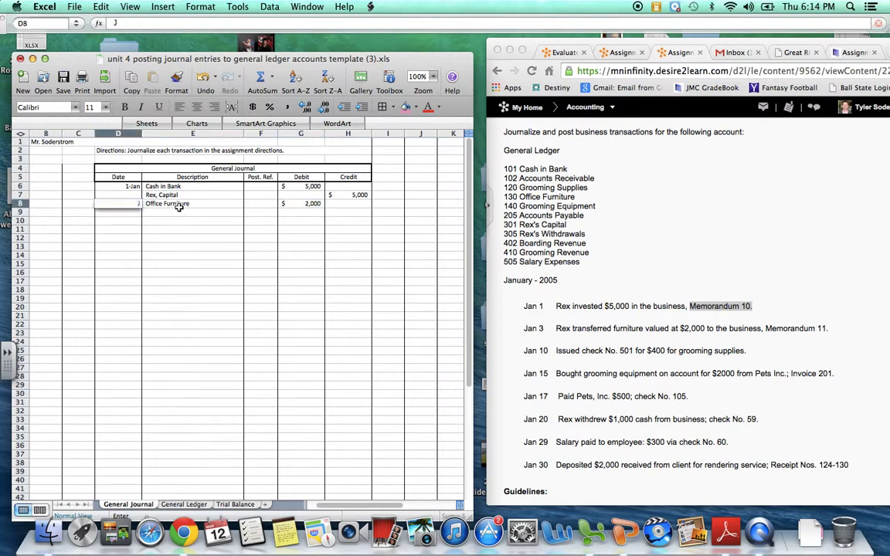
pyautogui.press('Return')
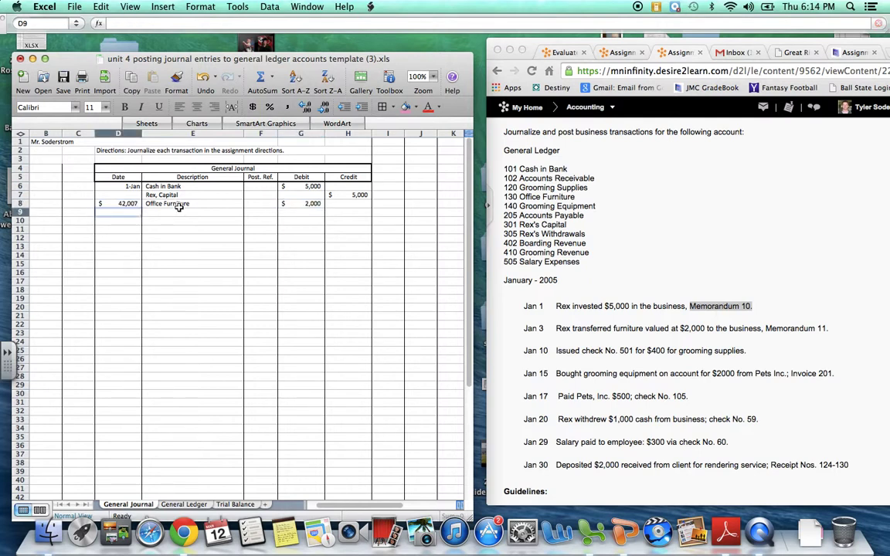
# Format the date cell of the Office Furniture line as a Date of type 14-Mar.
pyautogui.press('Up')
pyautogui.click(269, 6)
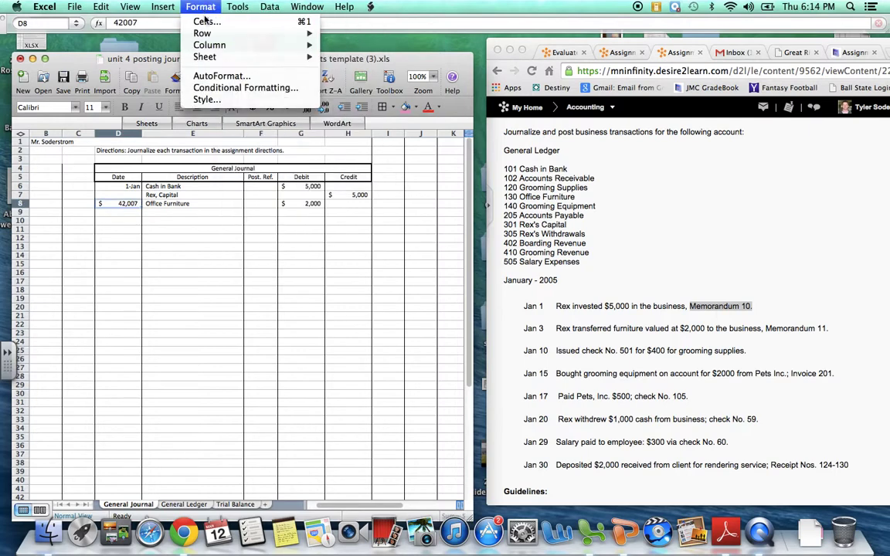
pyautogui.click(206, 21)
pyautogui.click(214, 158)
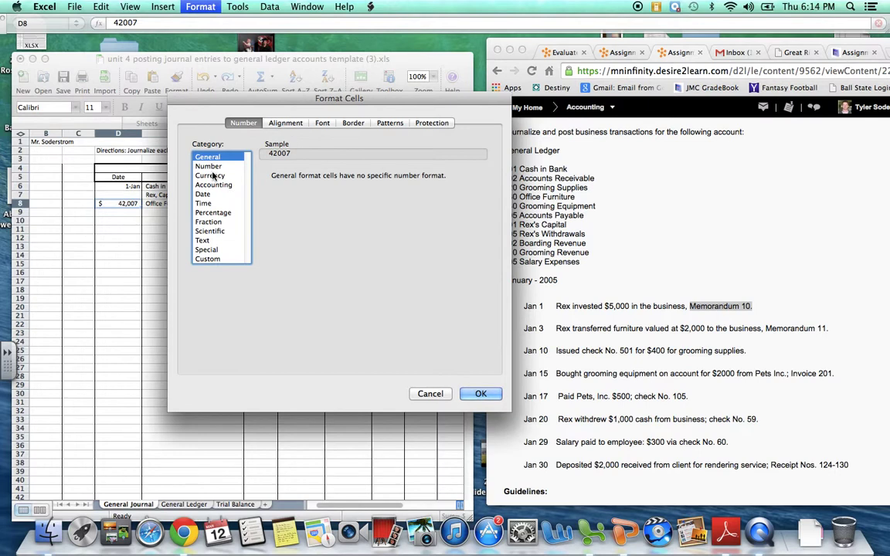
pyautogui.click(203, 194)
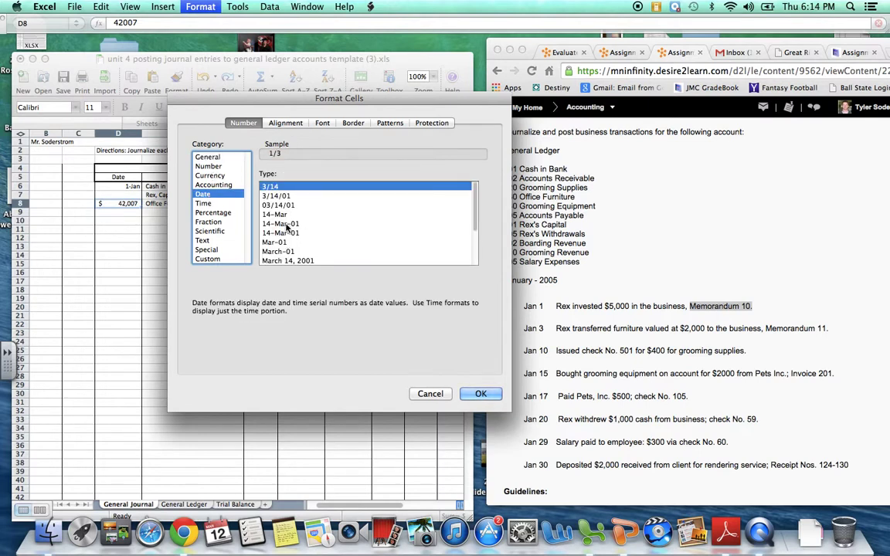
pyautogui.click(278, 214)
pyautogui.press('Return')
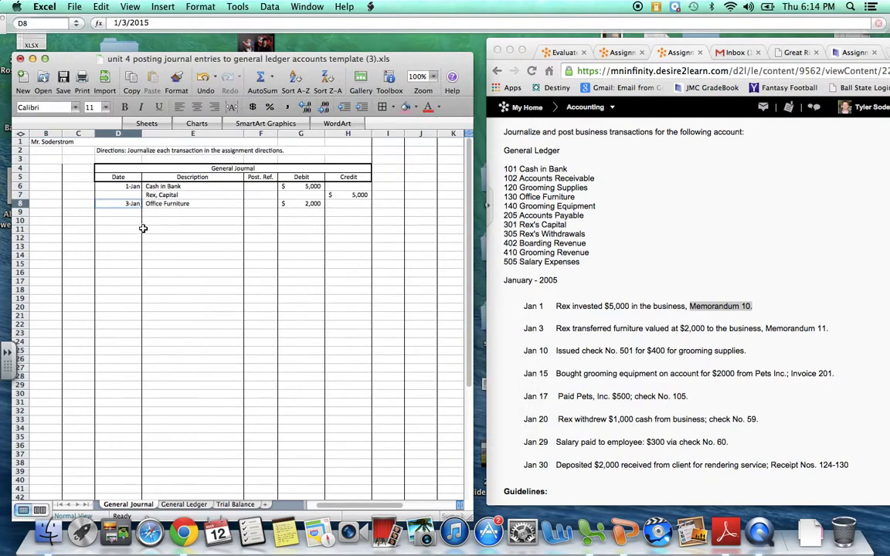
# Record the Jan 3 credit in row 9 with description Rex, Capital and credit amount 2000.
pyautogui.press('Down')
pyautogui.press('Right')
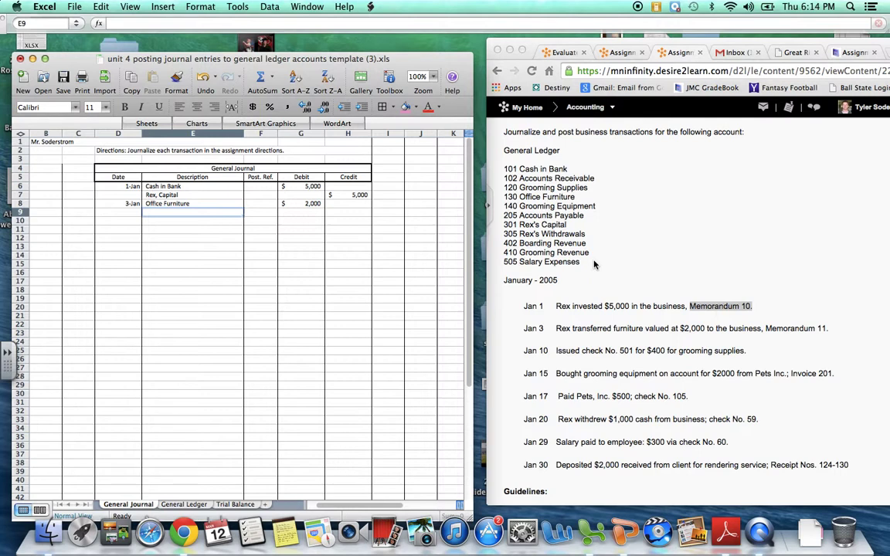
pyautogui.write('Rex, Capi')
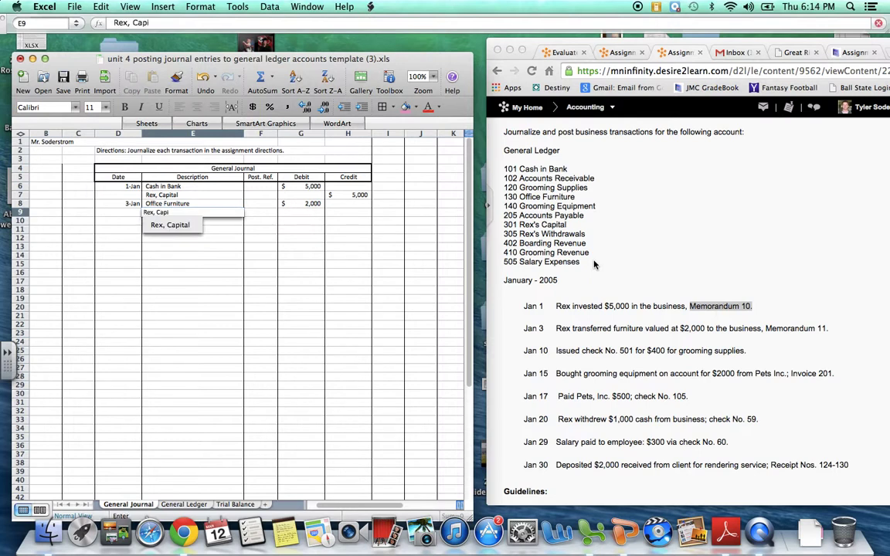
pyautogui.write('tal')
pyautogui.press('Tab')
pyautogui.press('Tab')
pyautogui.press('Tab')
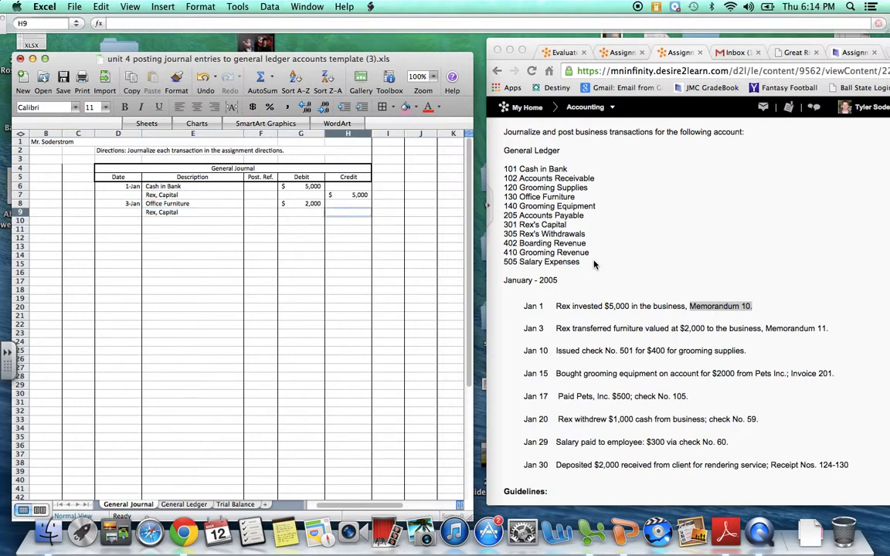
pyautogui.write('2000')
pyautogui.press('Return')
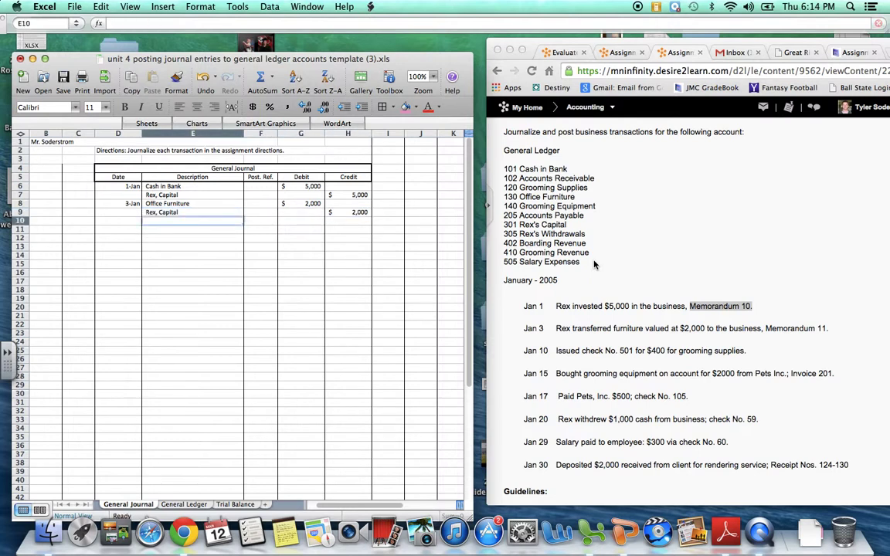
# Enter Jan 10 in the date cell of row 10 for the grooming supplies transaction.
pyautogui.press('Left')
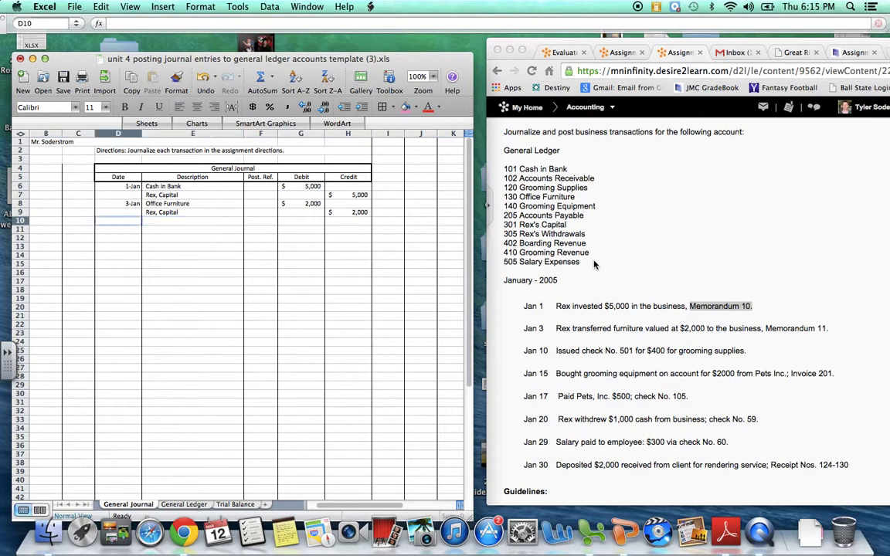
pyautogui.write('Jan 10')
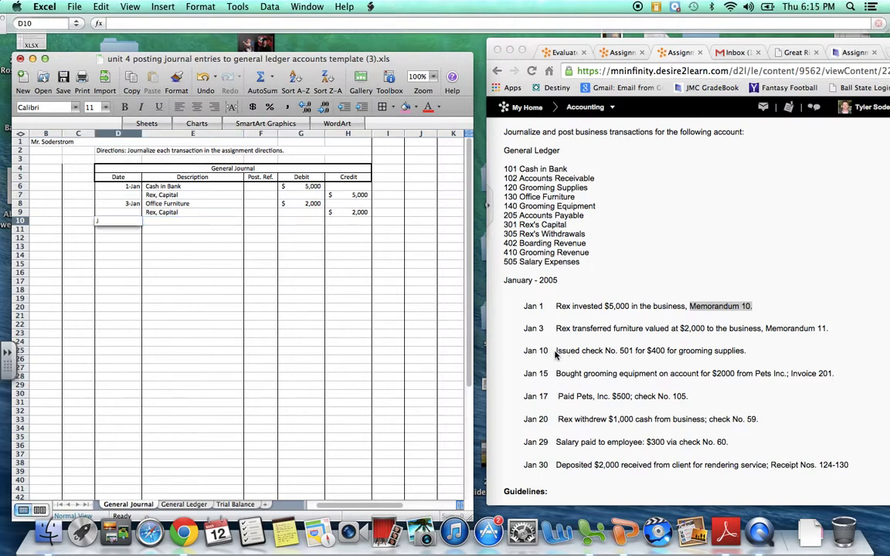
pyautogui.press('Tab')
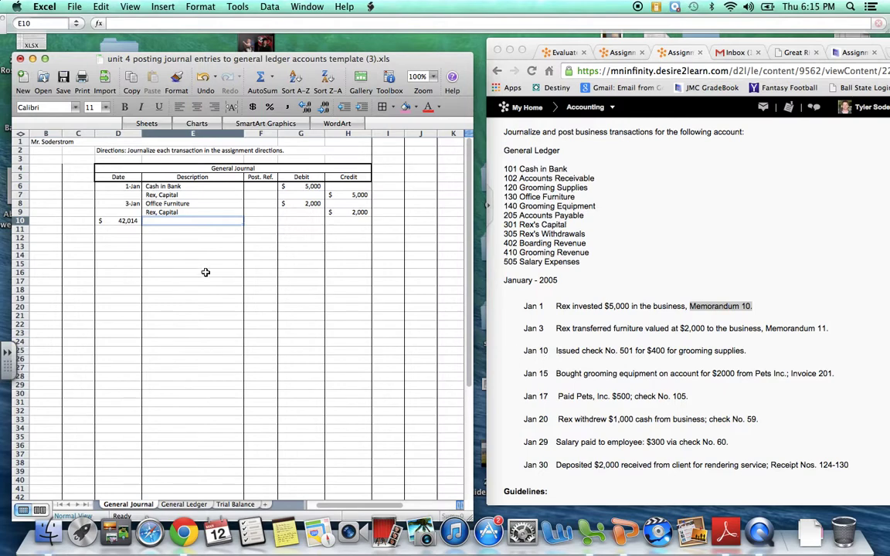
# Format the date cells D10 through D35 as a Date of type 14-Mar.
pyautogui.click(129, 221)
pyautogui.moveTo(129, 220); pyautogui.dragTo(126, 438)
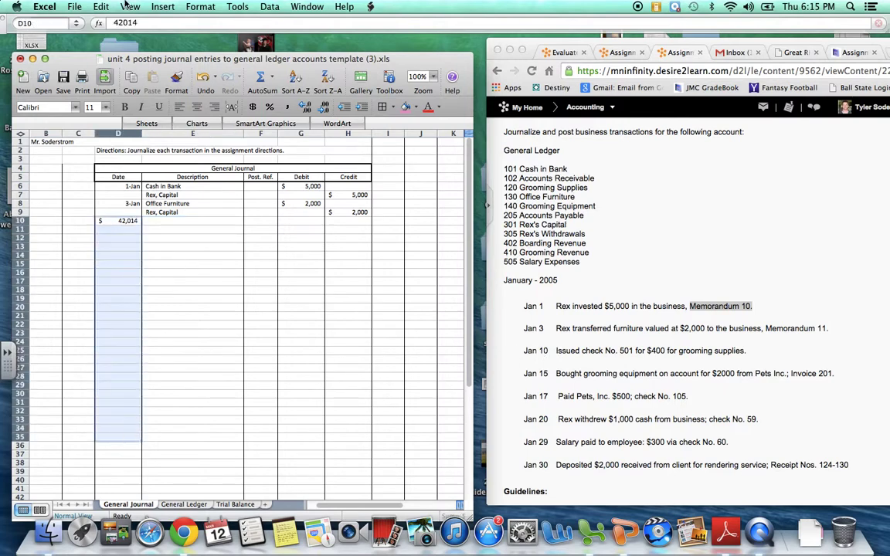
pyautogui.click(162, 7)
pyautogui.click(207, 21)
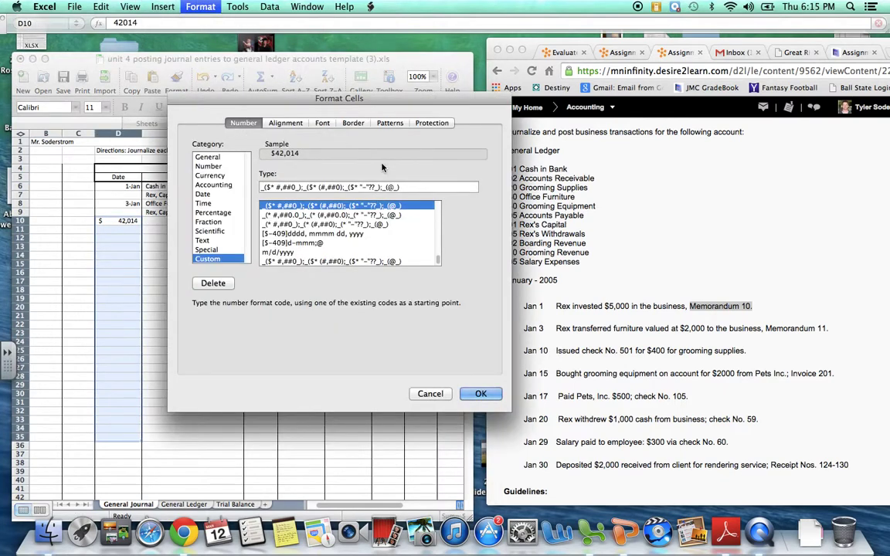
pyautogui.click(217, 194)
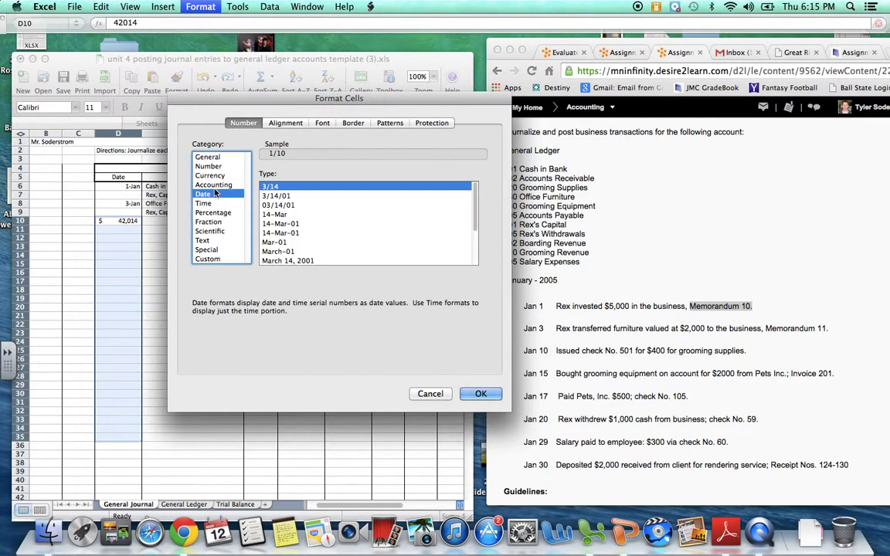
pyautogui.click(272, 214)
pyautogui.click(480, 394)
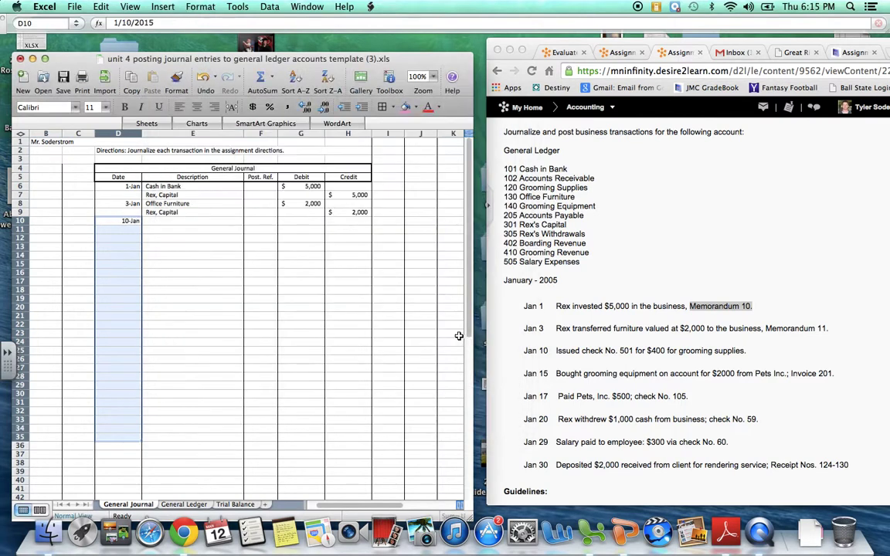
# Record the Jan 10 debit in row 10 with description Grooming Supplies and debit amount 400.
pyautogui.click(168, 220)
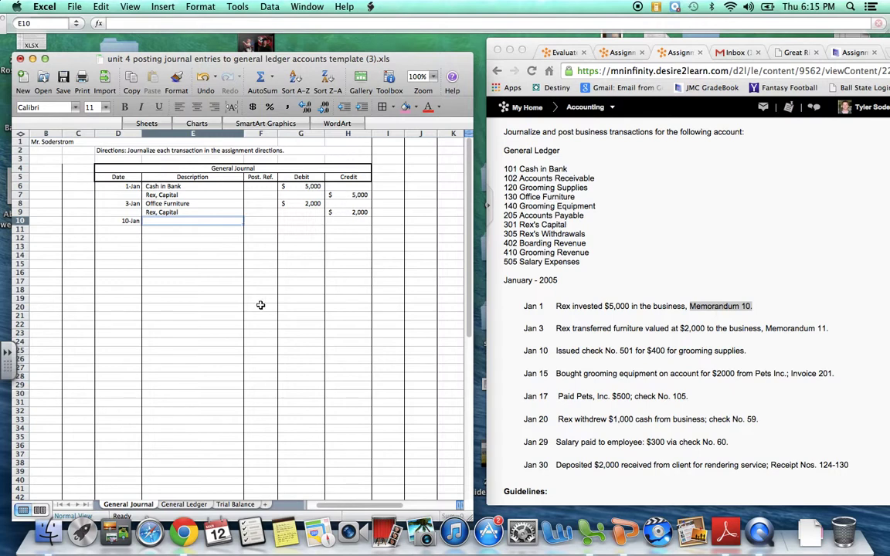
pyautogui.write('Grooming Sup')
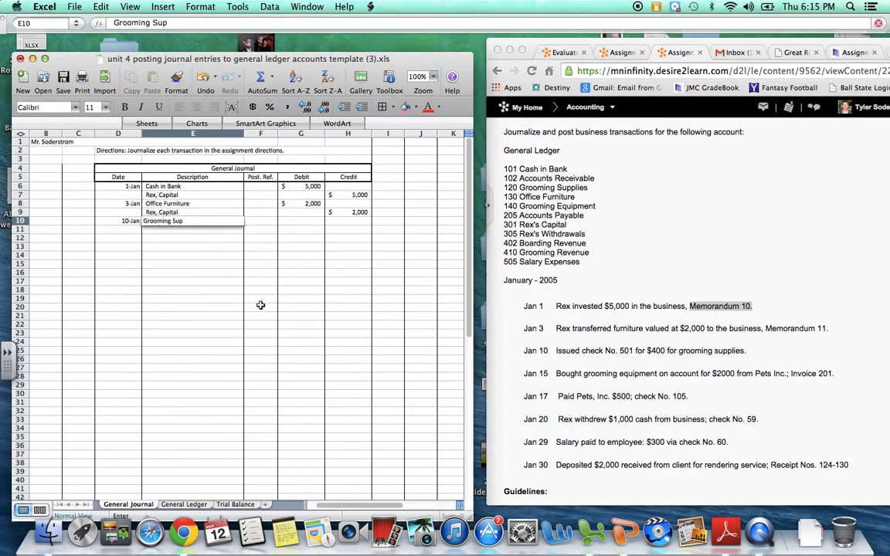
pyautogui.write('plies')
pyautogui.press('Tab')
pyautogui.press('Tab')
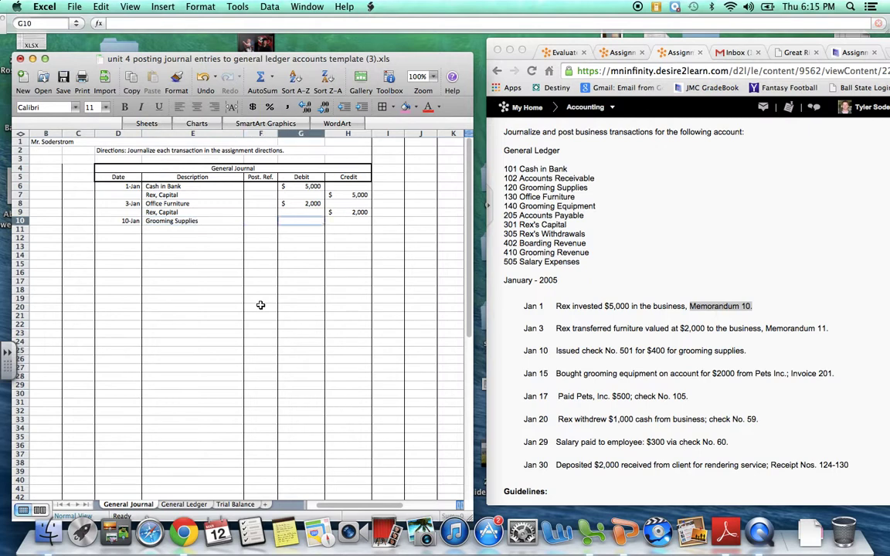
pyautogui.write('400')
pyautogui.press('Return')
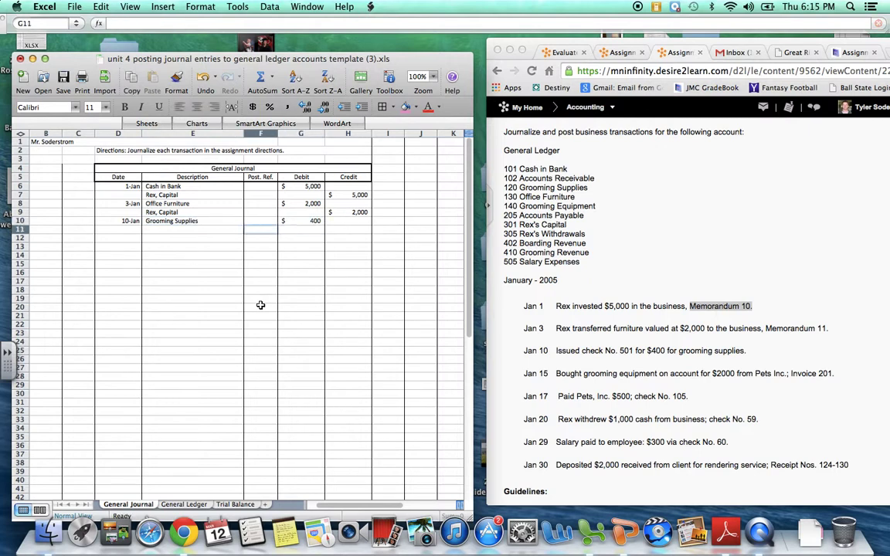
# Record the Jan 10 credit in row 11 with description Cash in Bank and credit amount 400.
pyautogui.press('Left')
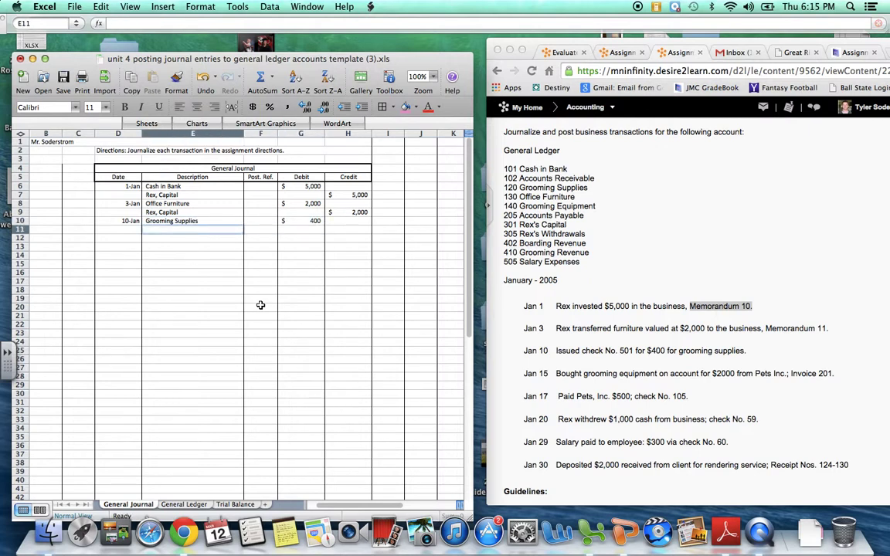
pyautogui.write('Cash in Bank')
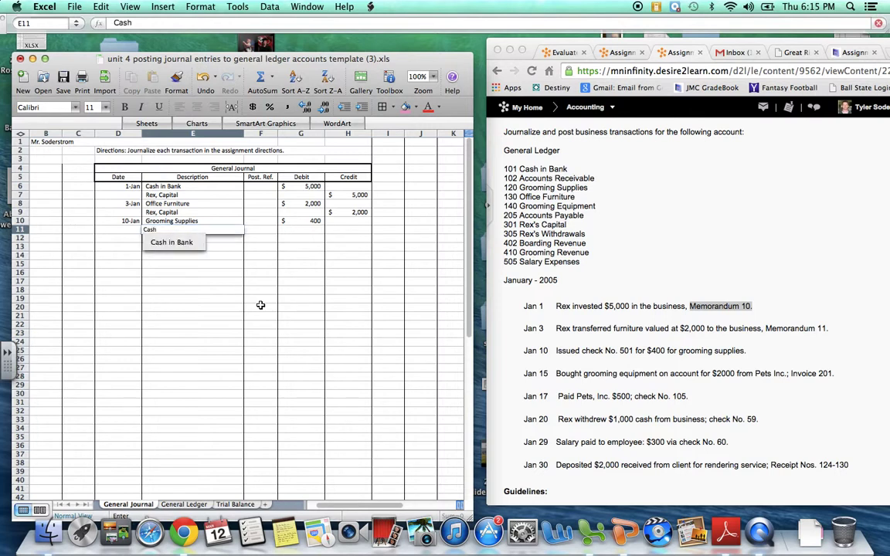
pyautogui.press('Right')
pyautogui.press('Right')
pyautogui.press('Right')
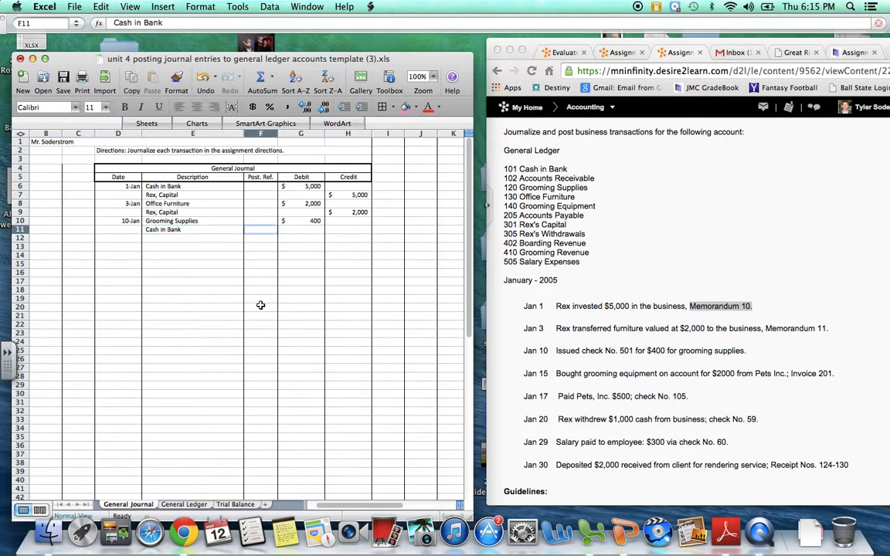
pyautogui.write('400')
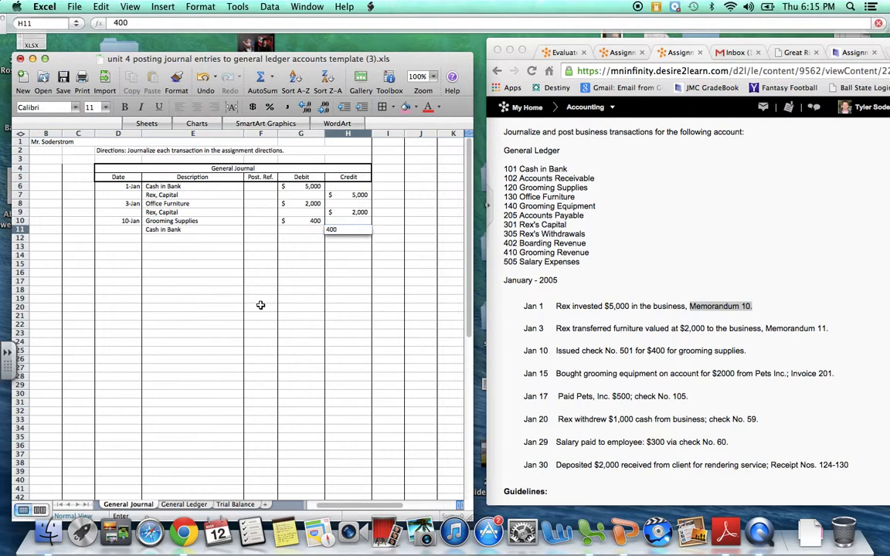
pyautogui.press('Return')
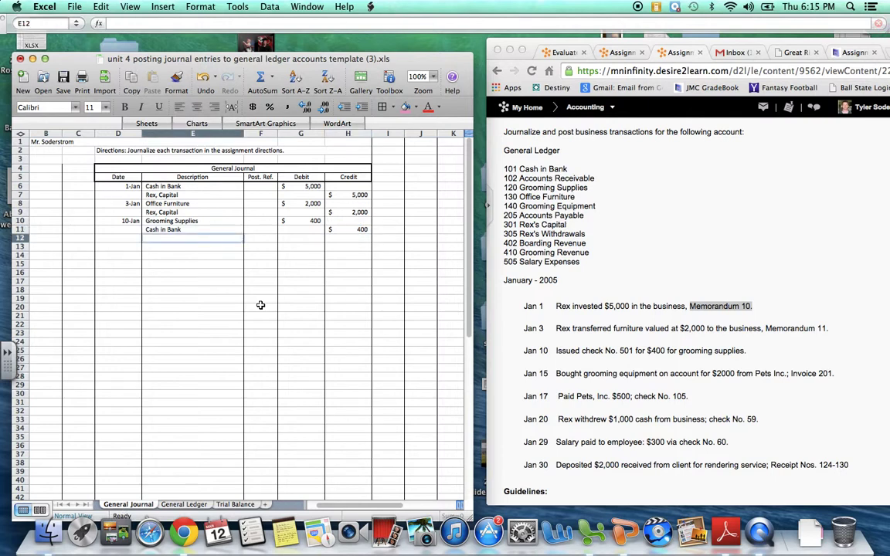
# Review the Jan 15 transaction on the Chrome assignment page and enter Jan 15 in the date cell of journal row 12.
pyautogui.press('Left')
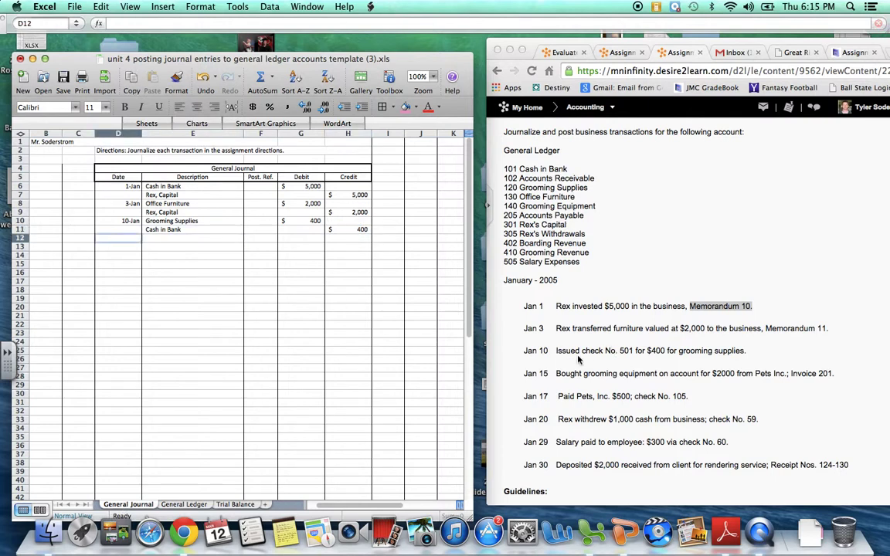
pyautogui.click(494, 344)
pyautogui.moveTo(510, 373); pyautogui.dragTo(843, 375)
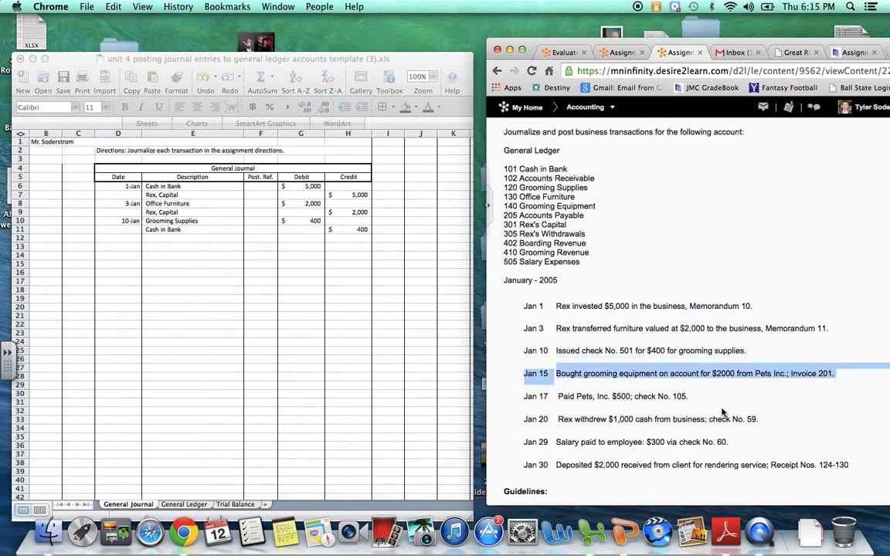
pyautogui.click(723, 395)
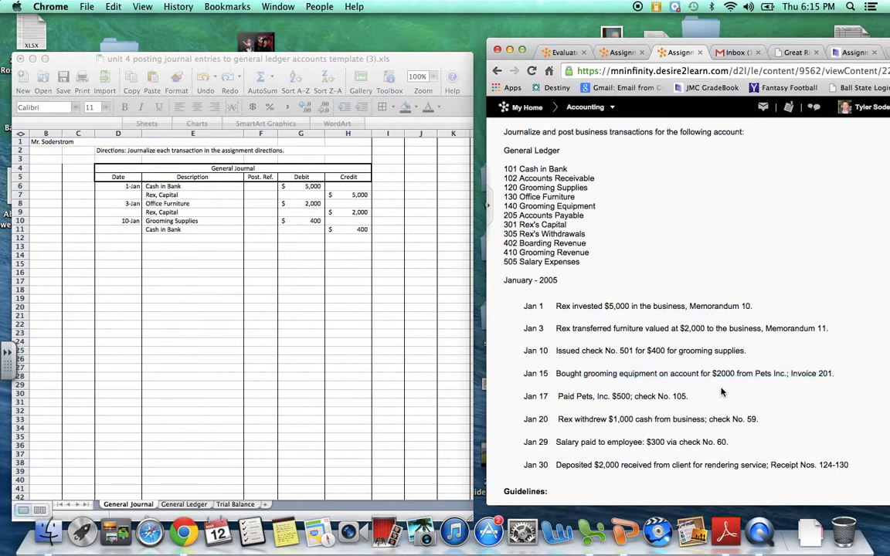
pyautogui.click(231, 253)
pyautogui.write('Jan 15')
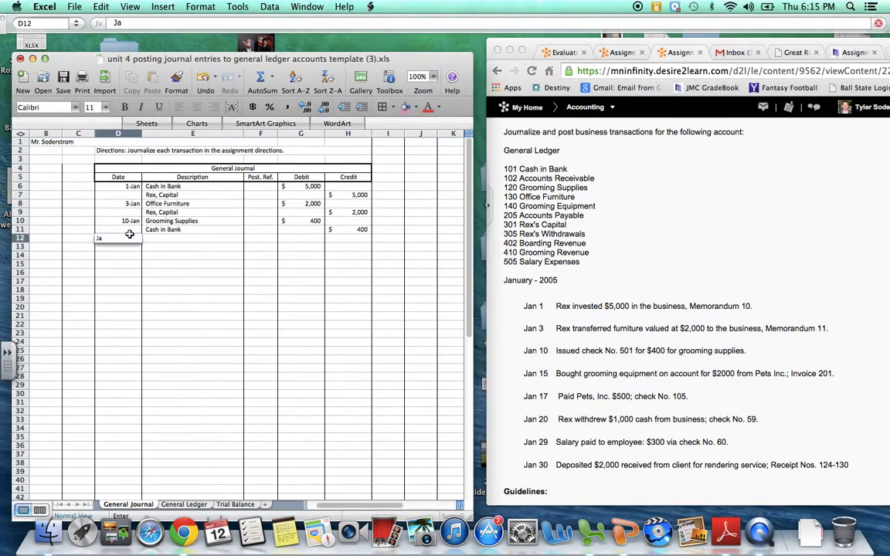
pyautogui.press('Tab')
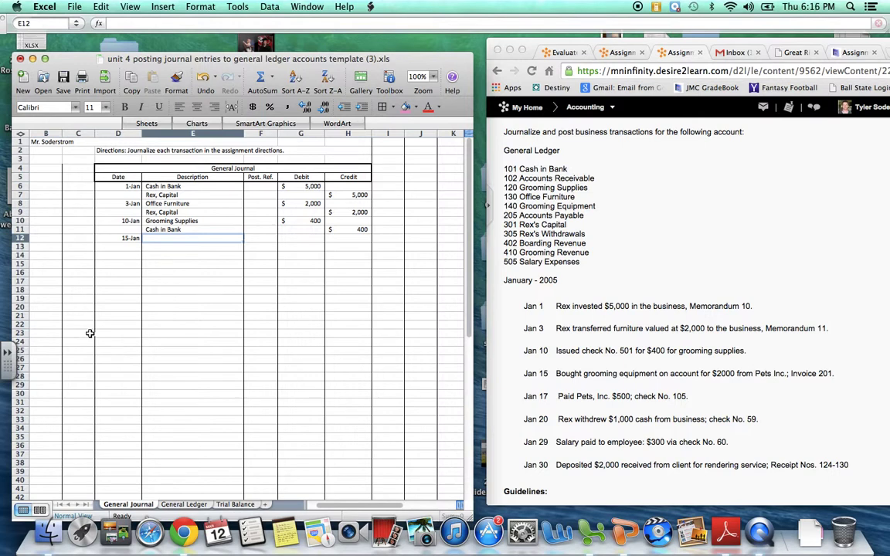
# Record the Jan 15 debit in row 12 with description Grooming Equipment and debit amount 2000.
pyautogui.write('Grooming Equipment')
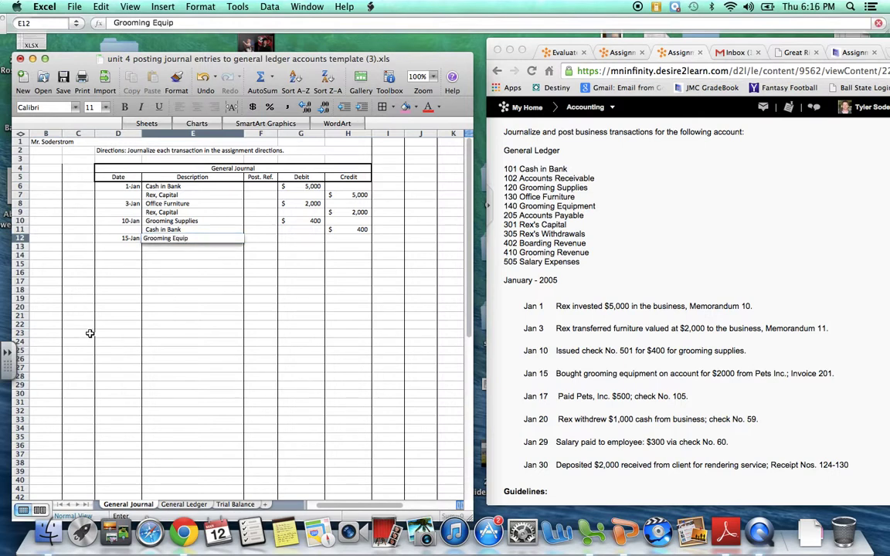
pyautogui.press('Tab')
pyautogui.press('Tab')
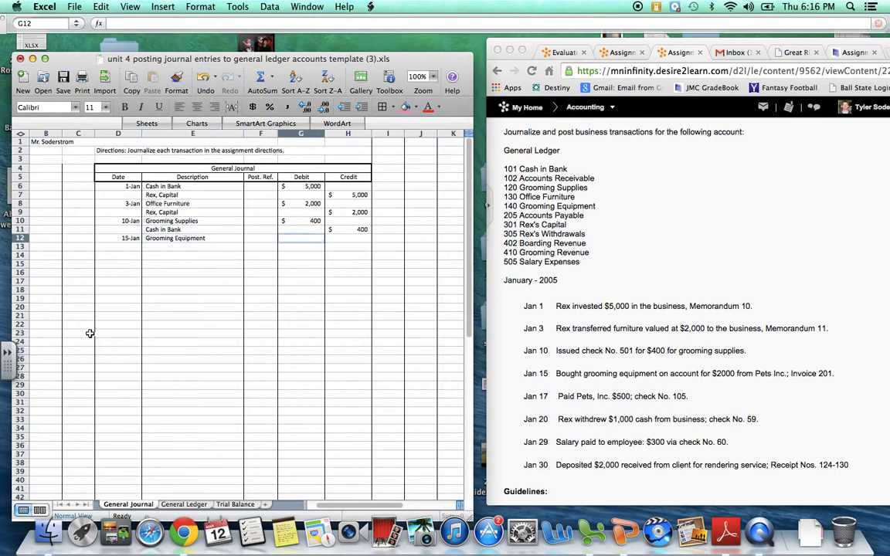
pyautogui.write('2000')
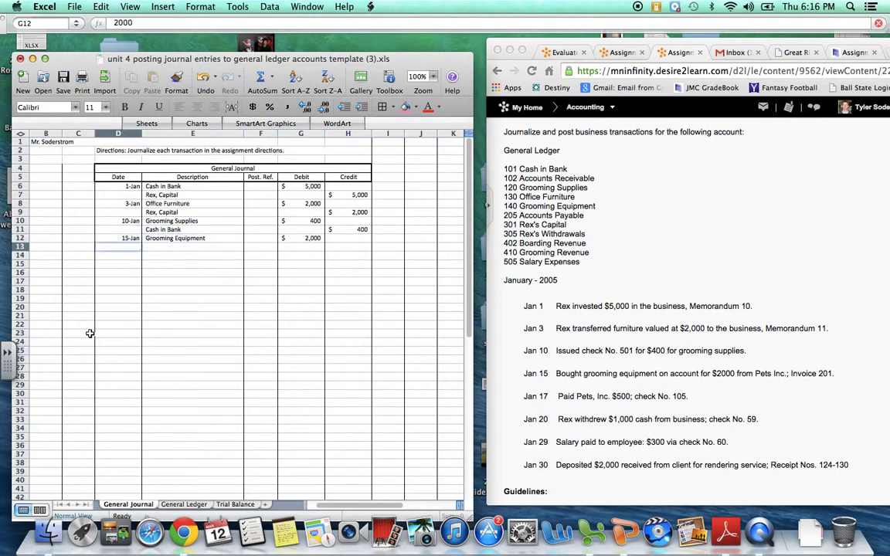
pyautogui.press('Return')
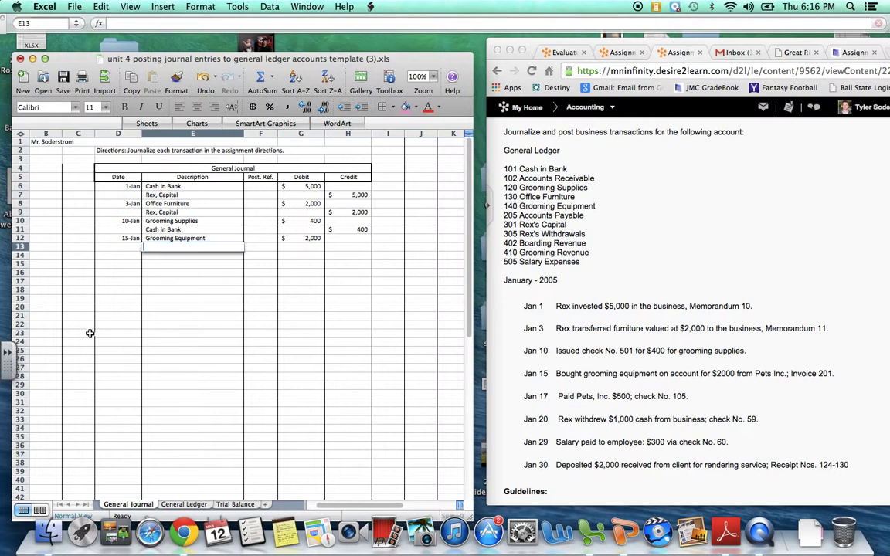
# Record the Jan 15 credit in row 13 with description Accounts Payable and credit amount 2000.
pyautogui.write('Accounts Payable')
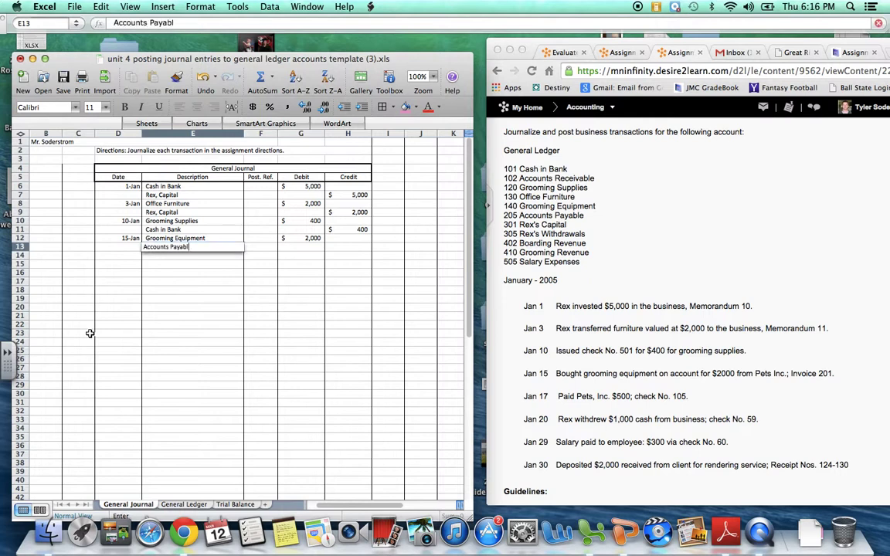
pyautogui.press('Tab')
pyautogui.press('Tab')
pyautogui.press('Tab')
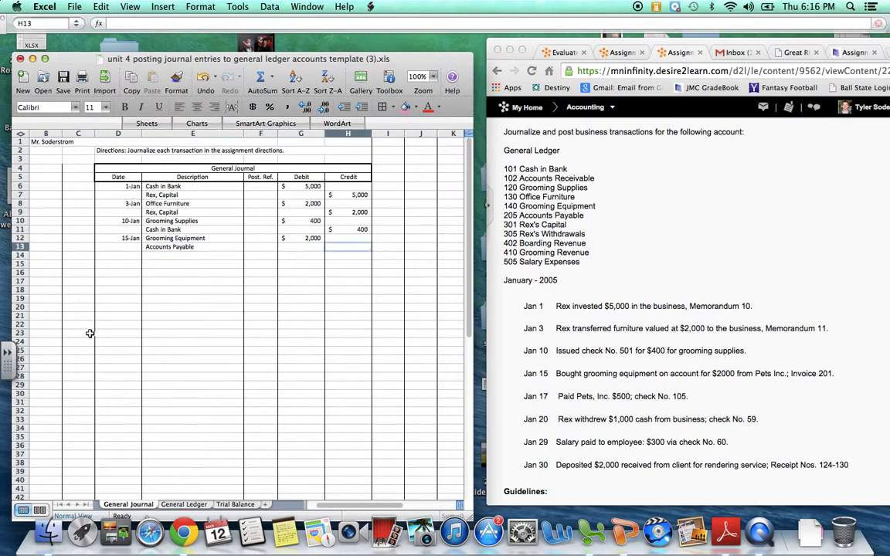
pyautogui.write('2000')
pyautogui.press('Return')
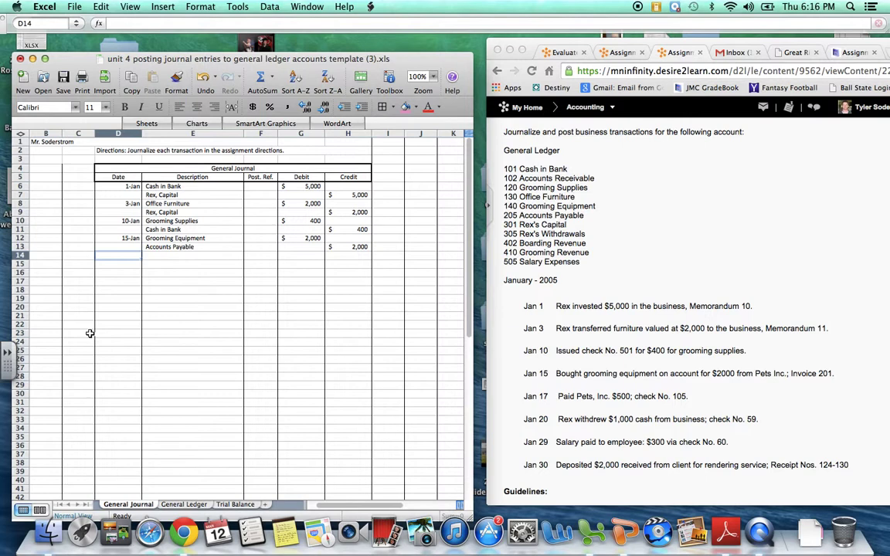
# Review the Jan 17 transaction on the Chrome assignment page and enter Jan 17 in the date cell of journal row 14.
pyautogui.click(487, 392)
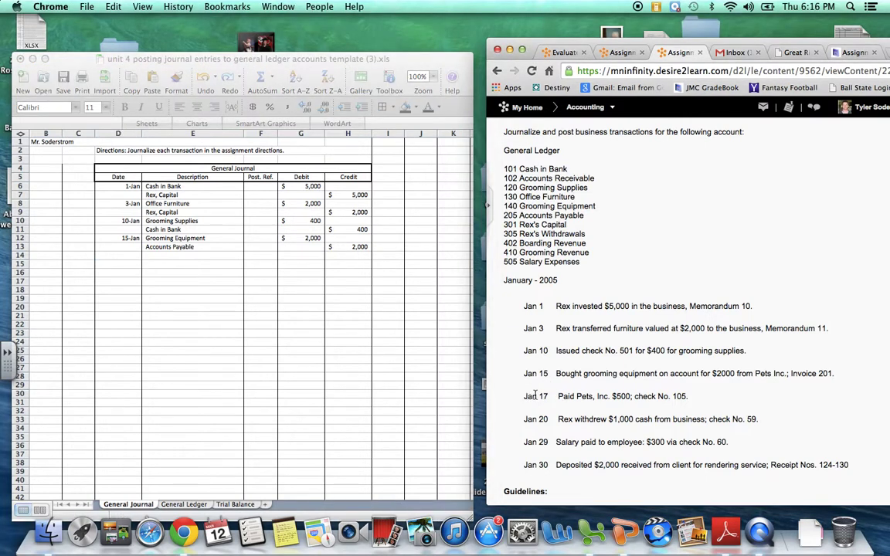
pyautogui.moveTo(482, 396); pyautogui.dragTo(555, 396)
pyautogui.moveTo(672, 390); pyautogui.dragTo(695, 397)
pyautogui.click(128, 257)
pyautogui.write('Jan 17')
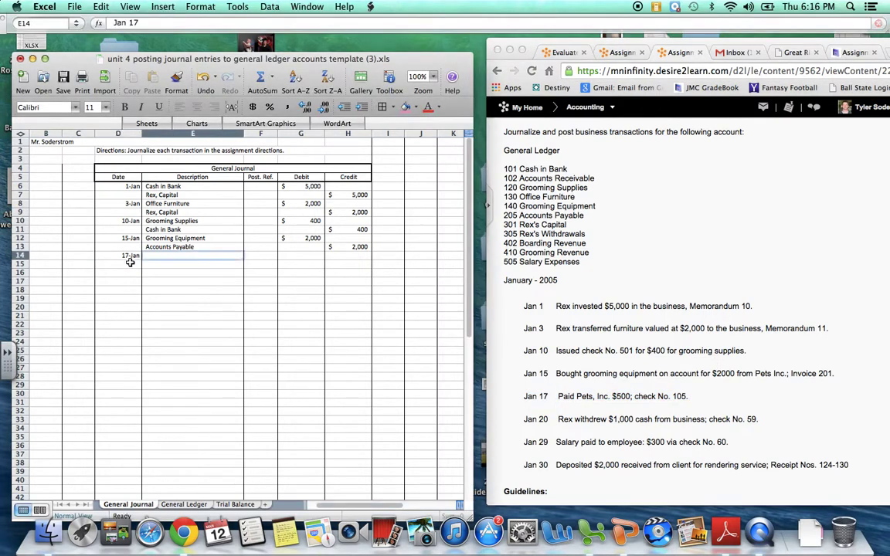
pyautogui.press('Tab')
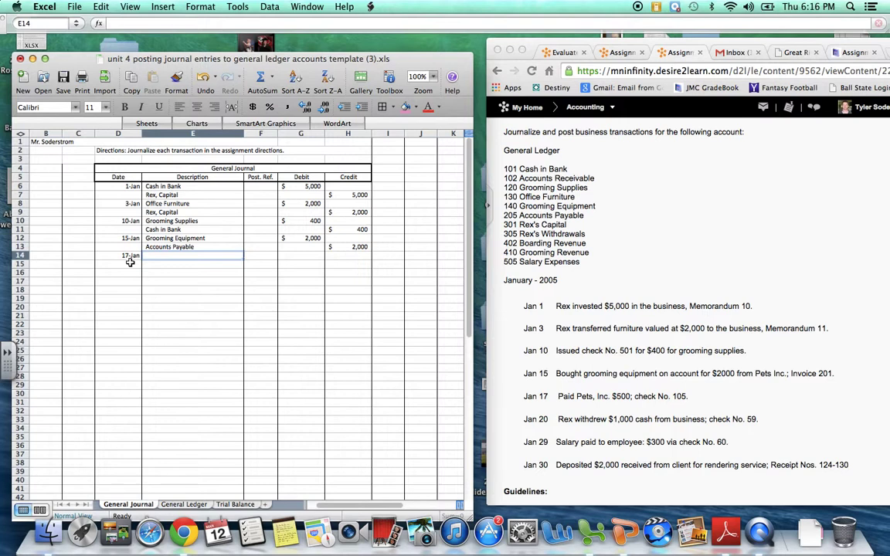
# Record the Jan 17 debit in row 14 with description Accounts Payable and debit amount 500.
pyautogui.write('Acc')
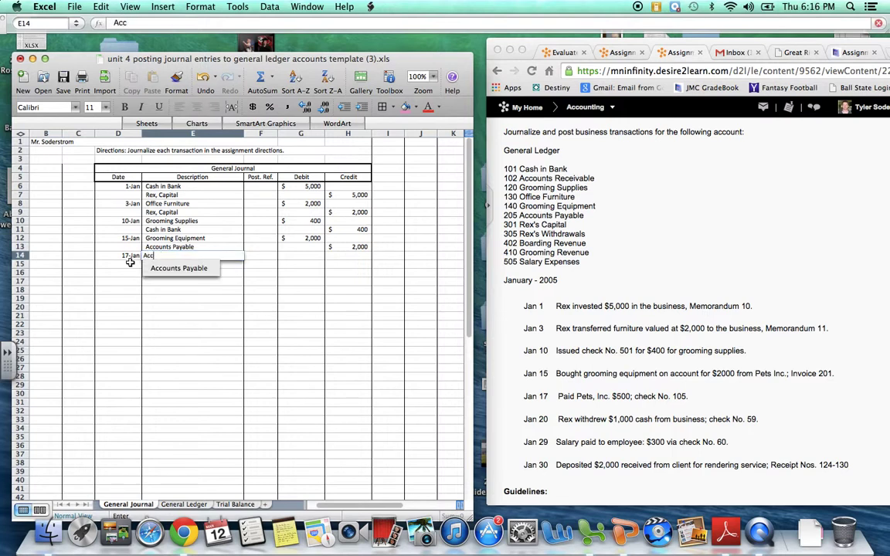
pyautogui.write('ounts Payable')
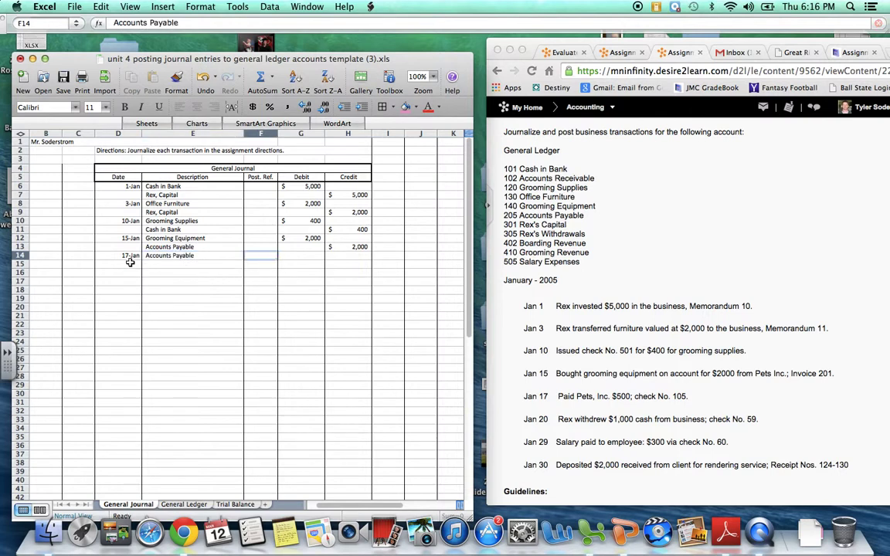
pyautogui.press('Tab')
pyautogui.press('Tab')
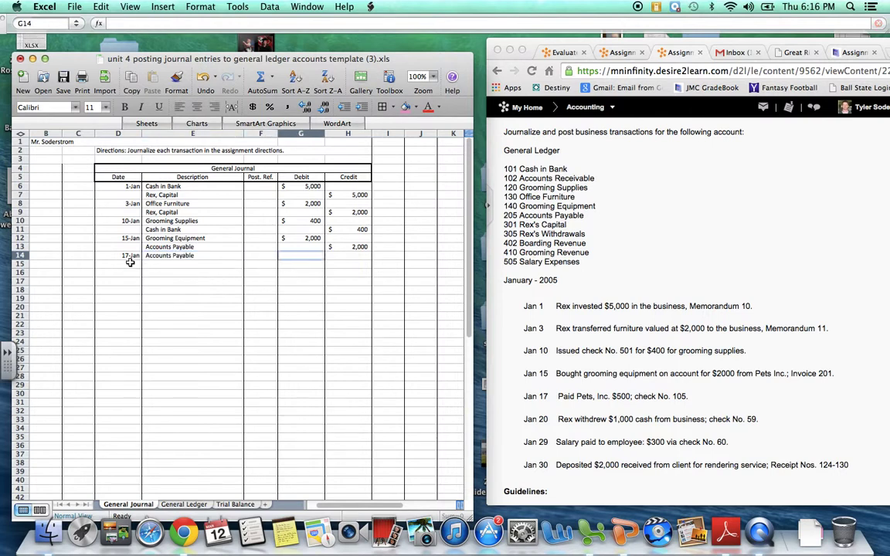
pyautogui.hotkey('alt', 'Down')
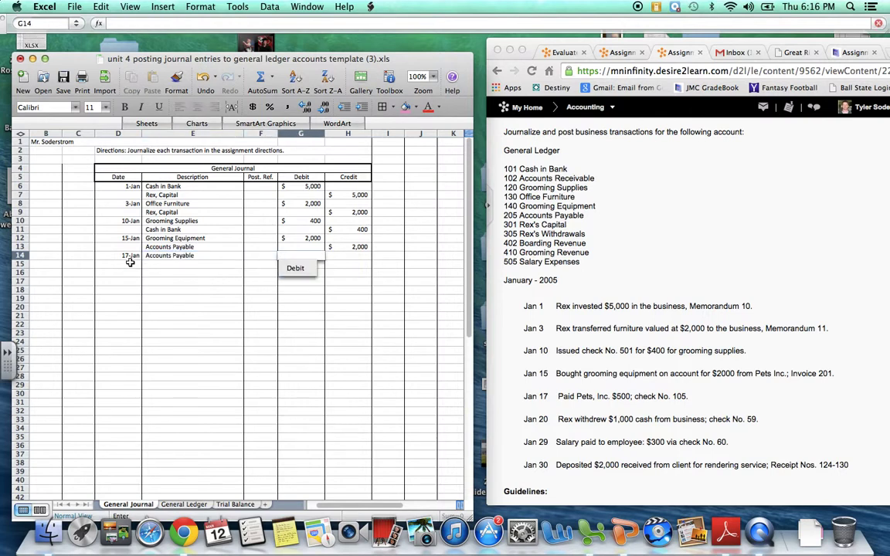
pyautogui.write('500')
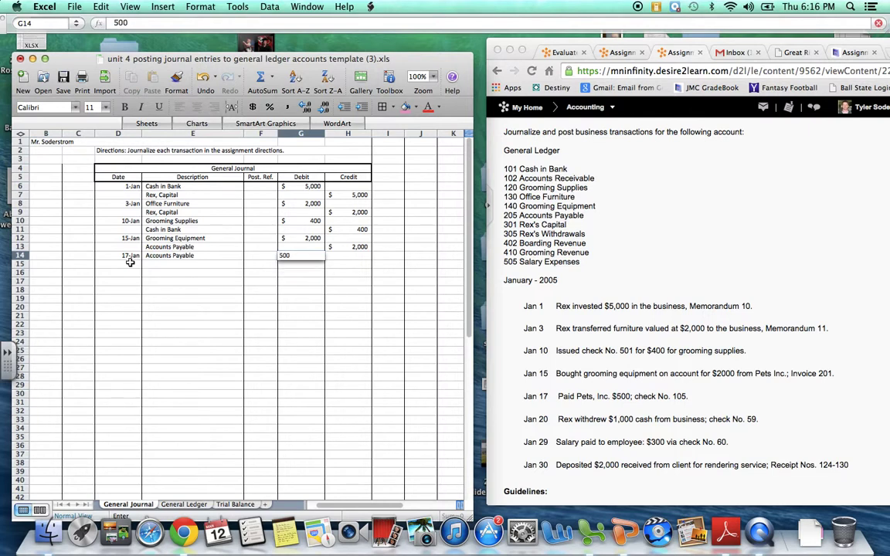
pyautogui.press('Return')
# Record the Jan 17 credit in row 15 with description Cash in Bank and credit amount 500.
pyautogui.press('Tab')
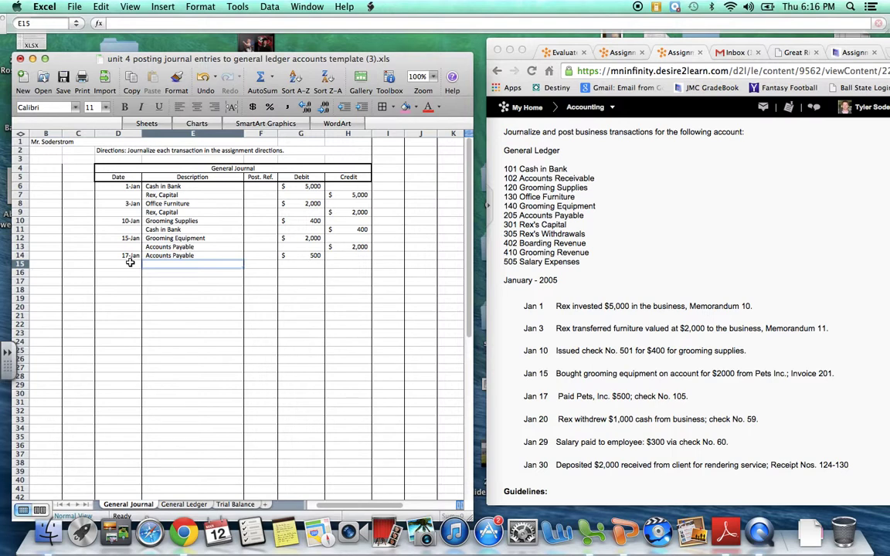
pyautogui.write('Cash in')
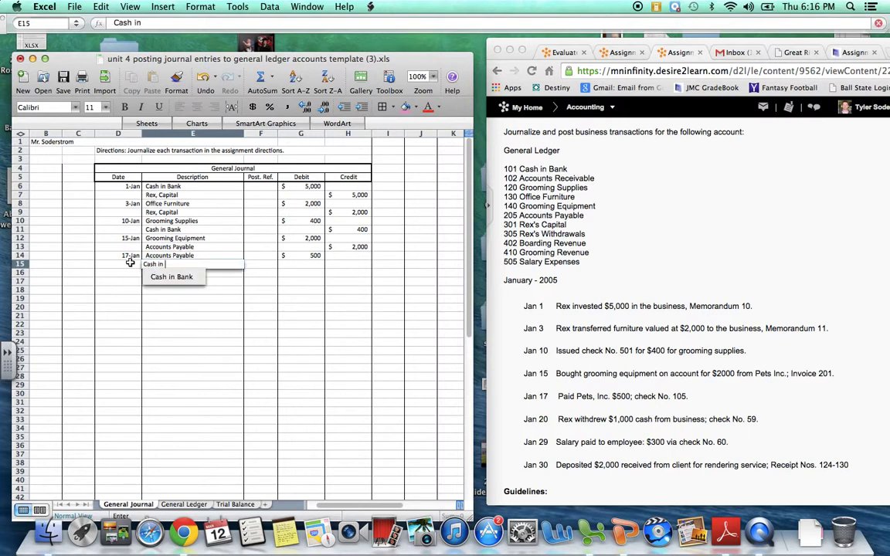
pyautogui.press('Tab')
pyautogui.press('Tab')
pyautogui.press('Tab')
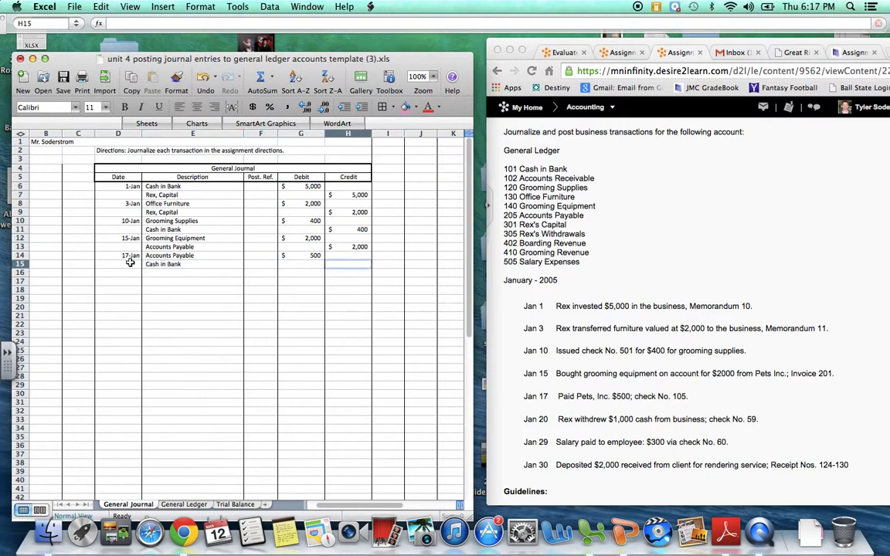
pyautogui.write('500')
pyautogui.press('Return')
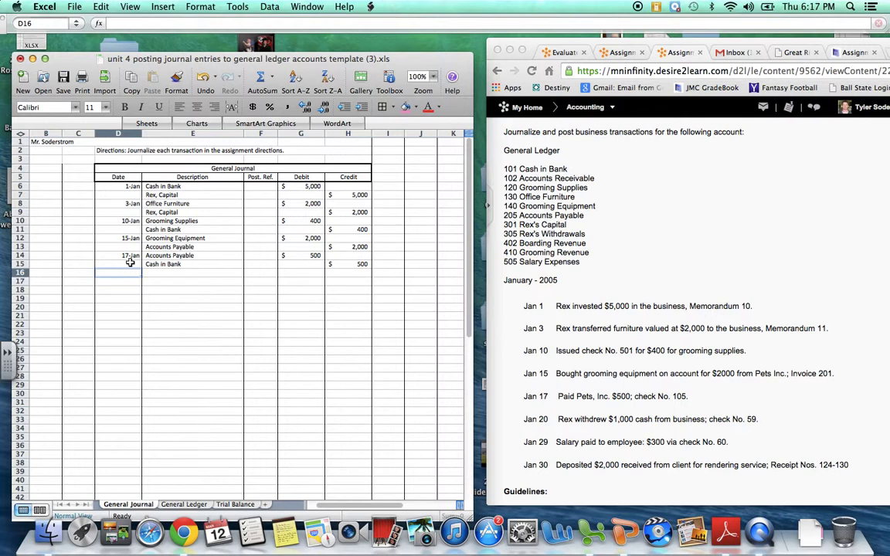
# Enter Jan 20 in the date cell of journal row 16 and review the Jan 20 transaction and ledger accounts on the Chrome assignment page.
pyautogui.write('Jan 20')
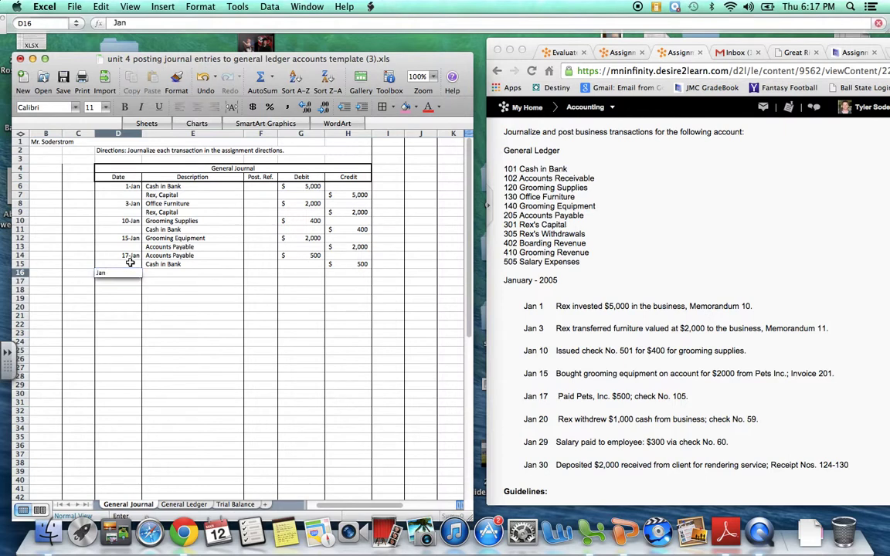
pyautogui.press('Tab')
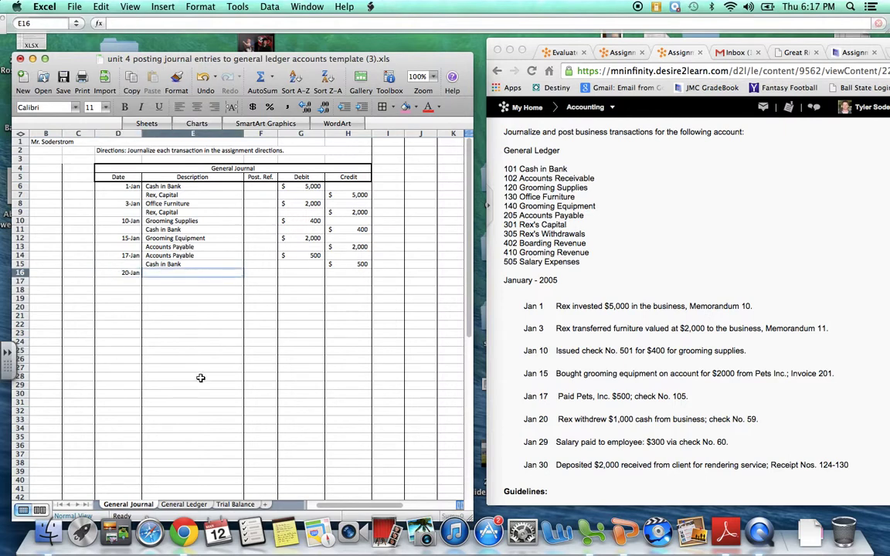
pyautogui.click(525, 417)
pyautogui.moveTo(524, 417); pyautogui.dragTo(767, 416)
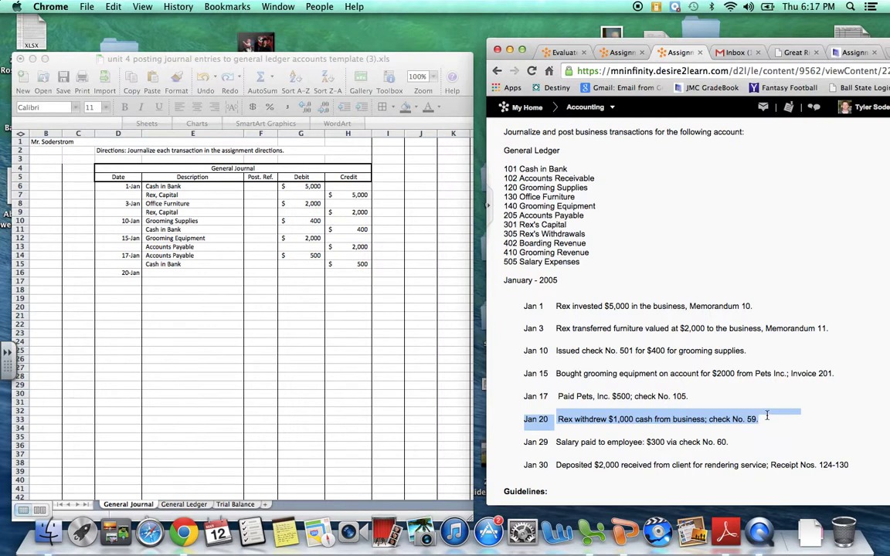
pyautogui.press('super+c')
pyautogui.click(234, 283)
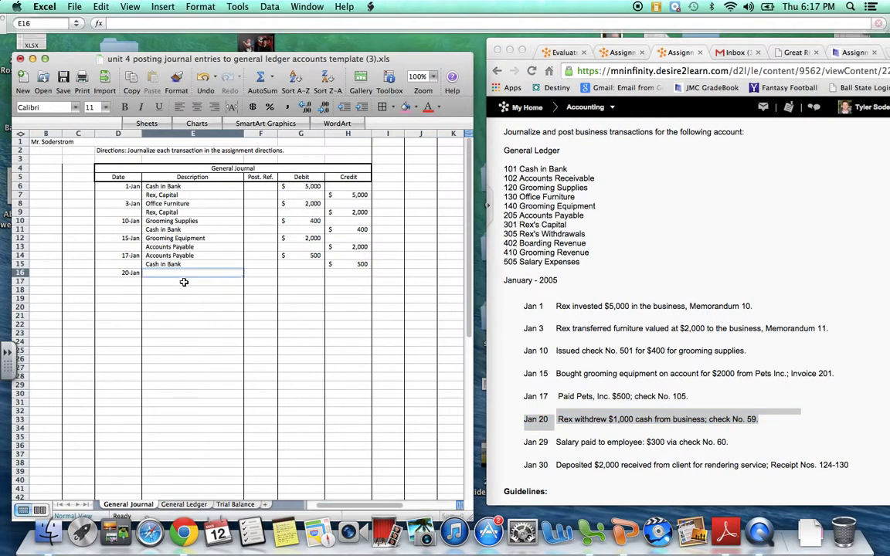
pyautogui.click(508, 252)
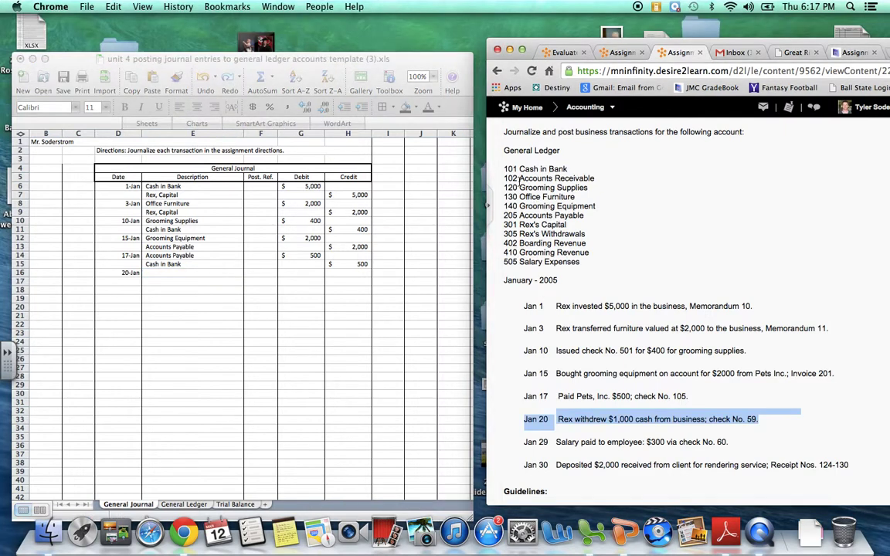
pyautogui.moveTo(517, 169); pyautogui.dragTo(579, 169)
pyautogui.click(587, 143)
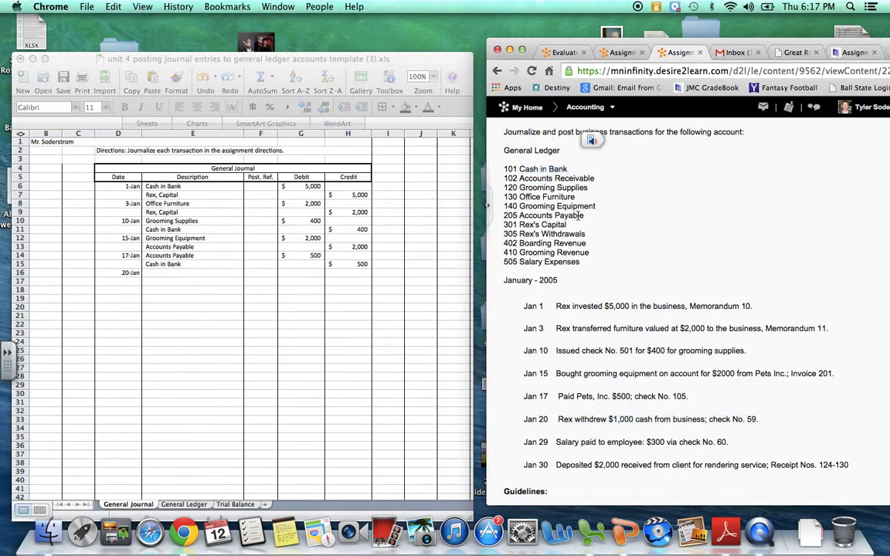
pyautogui.moveTo(505, 234); pyautogui.dragTo(585, 234)
pyautogui.click(541, 235)
pyautogui.click(182, 278)
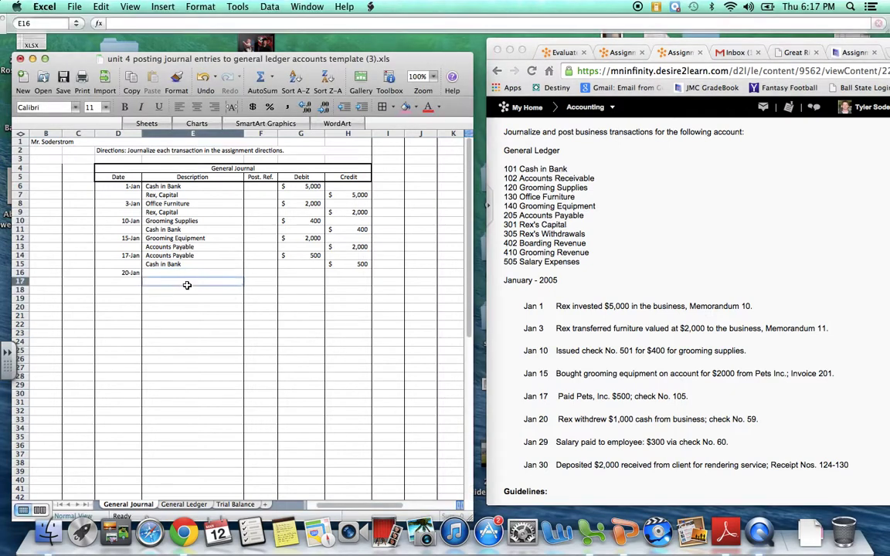
# Record the Jan 20 debit in row 16 with description Rex, Withdrawals and debit amount 1,000.
pyautogui.click(182, 274)
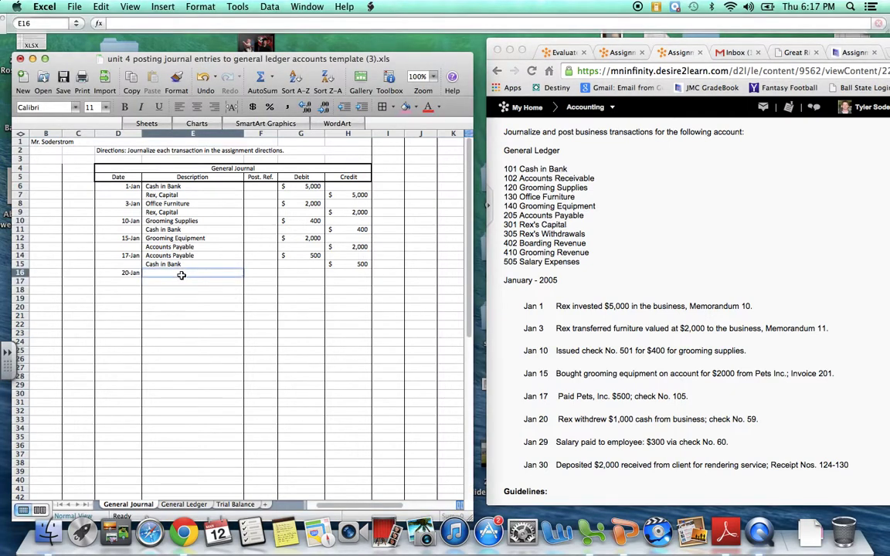
pyautogui.write('Rex, Wit')
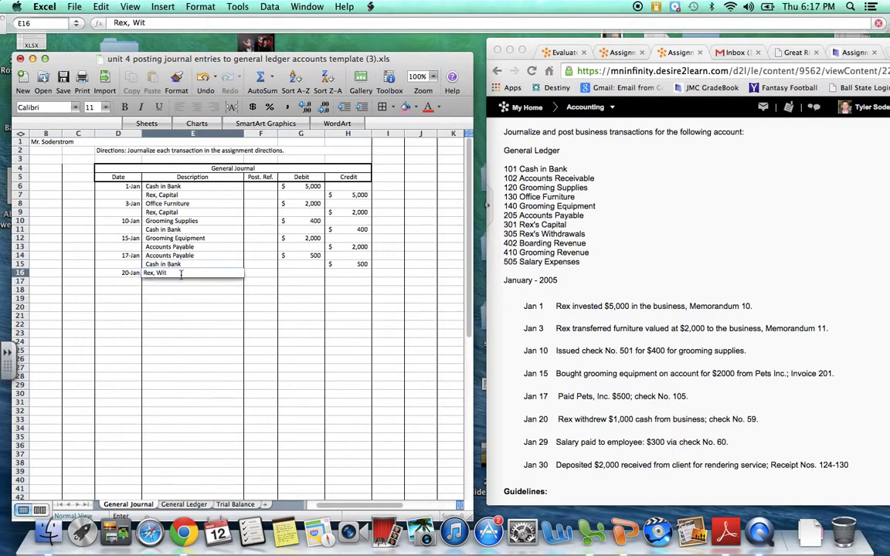
pyautogui.write('hdrawals')
pyautogui.press('Tab')
pyautogui.press('Tab')
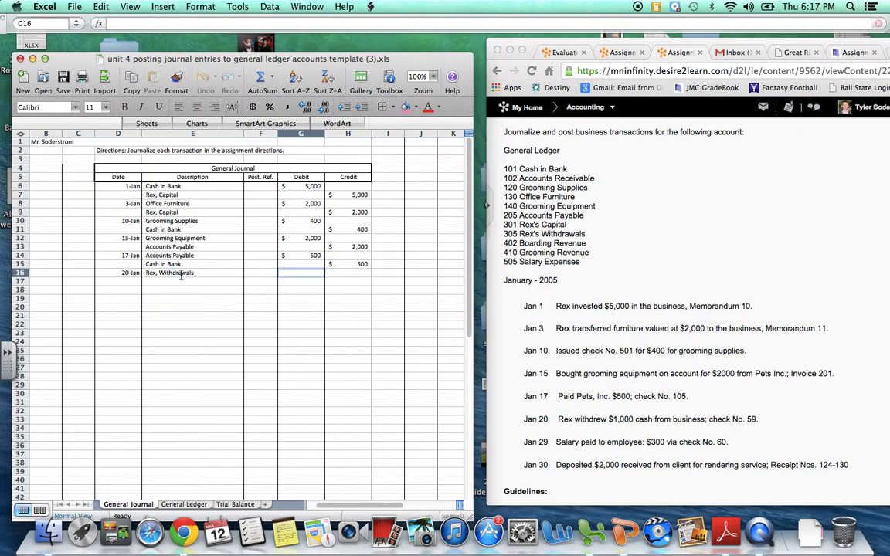
pyautogui.write('1,000')
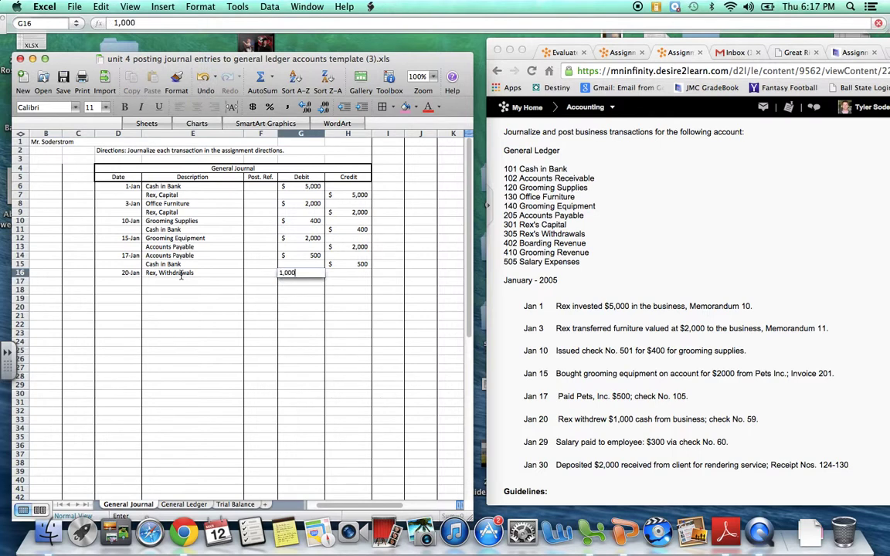
pyautogui.press('Return')
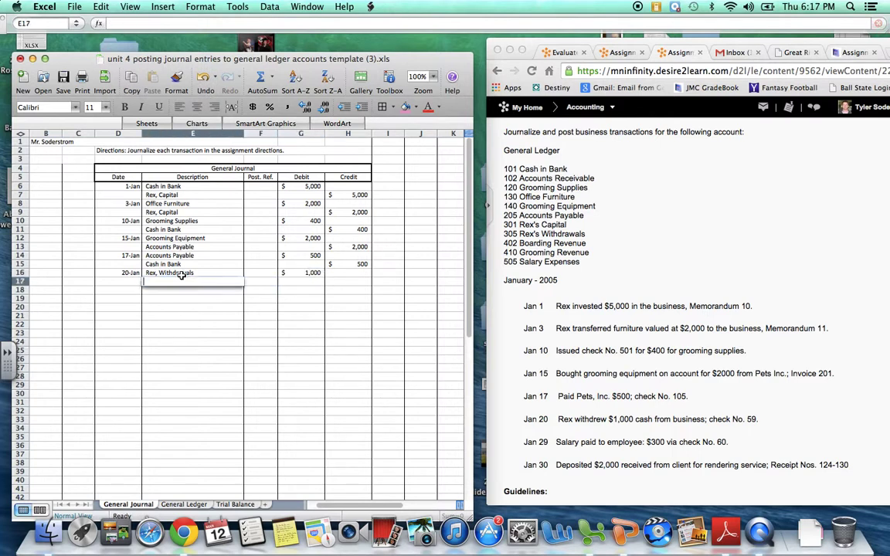
# Record the Jan 20 credit in row 17 with description Cash in Bank and credit amount 1000.
pyautogui.write('Cash in Bank')
pyautogui.press('Tab')
pyautogui.press('Tab')
pyautogui.press('Tab')
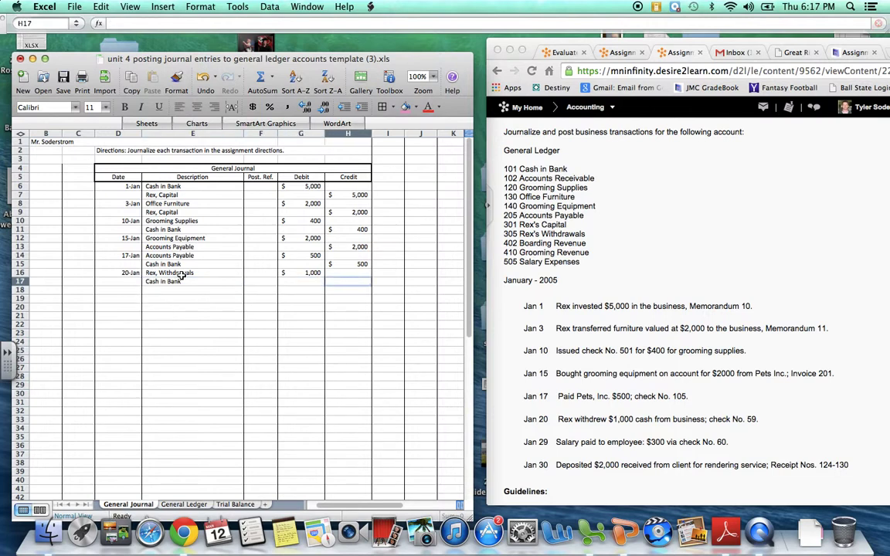
pyautogui.write('1000')
pyautogui.press('Return')
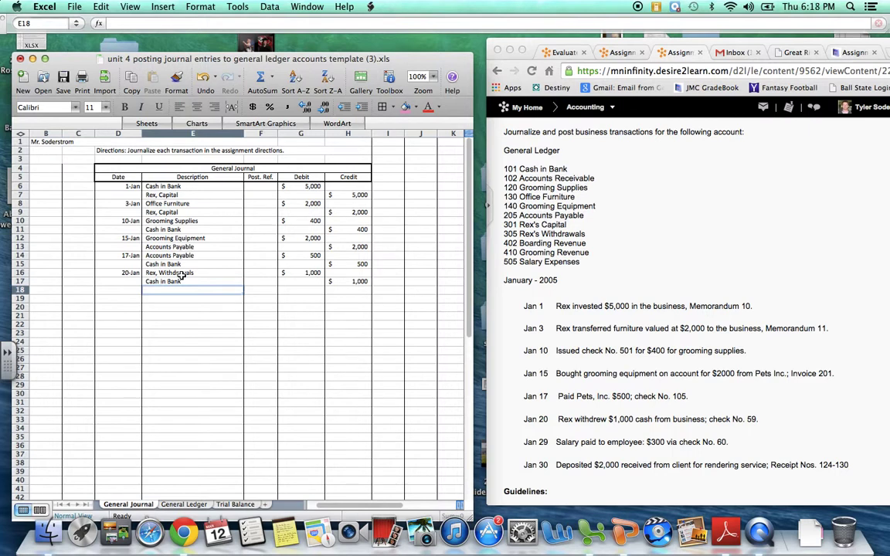
# Enter Jan 29 in the date cell of journal row 18 and review the Jan 29 transaction and ledger accounts on the Chrome assignment page.
pyautogui.press('Left')
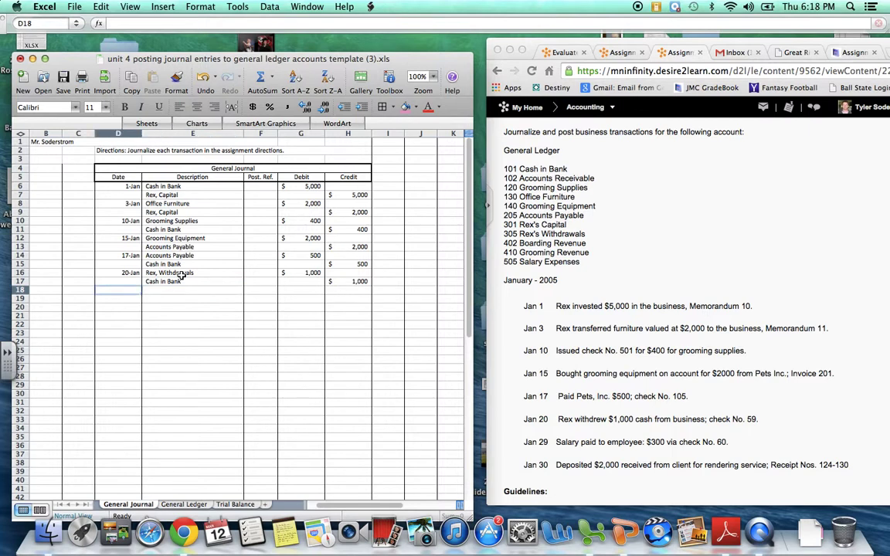
pyautogui.write('Jan 29')
pyautogui.press('Tab')
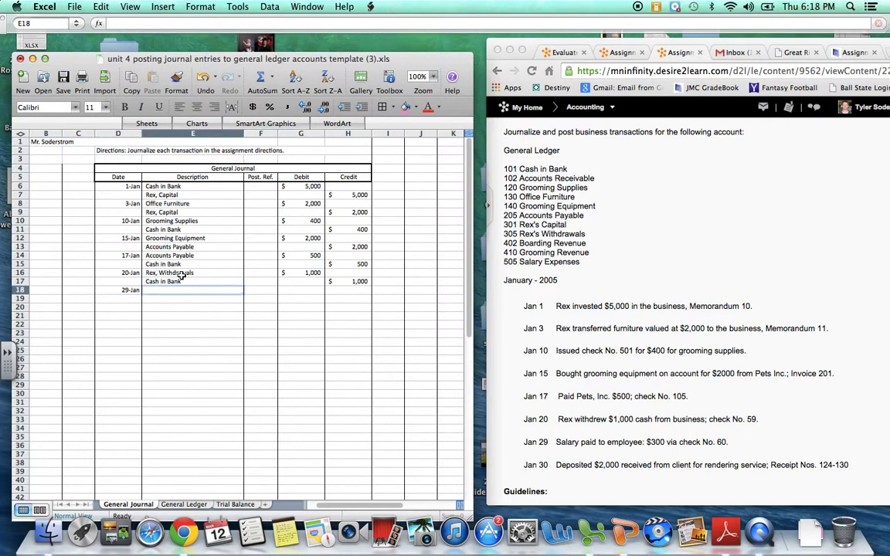
pyautogui.click(529, 429)
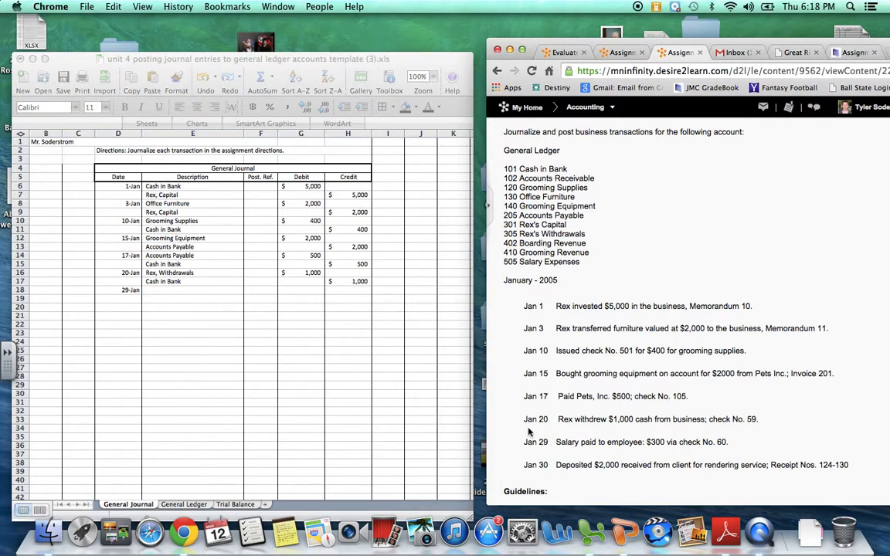
pyautogui.moveTo(528, 442); pyautogui.dragTo(733, 444)
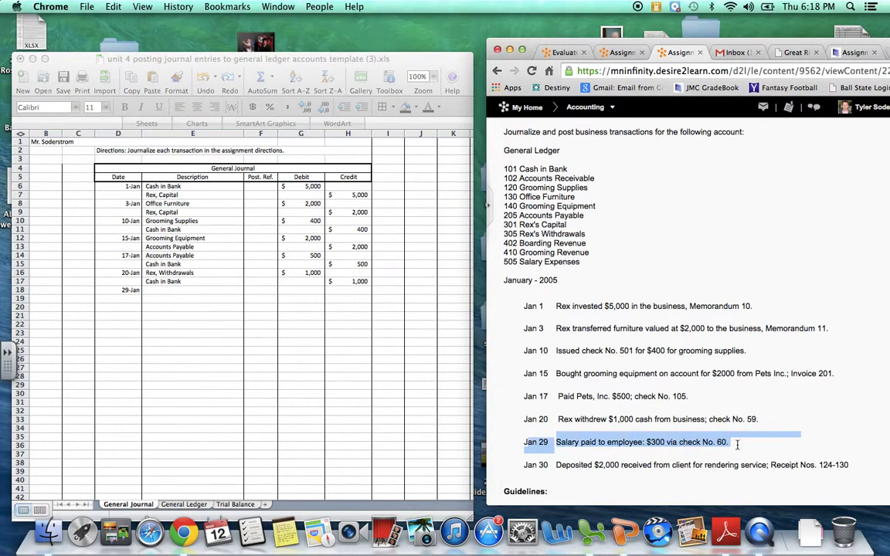
pyautogui.click(610, 372)
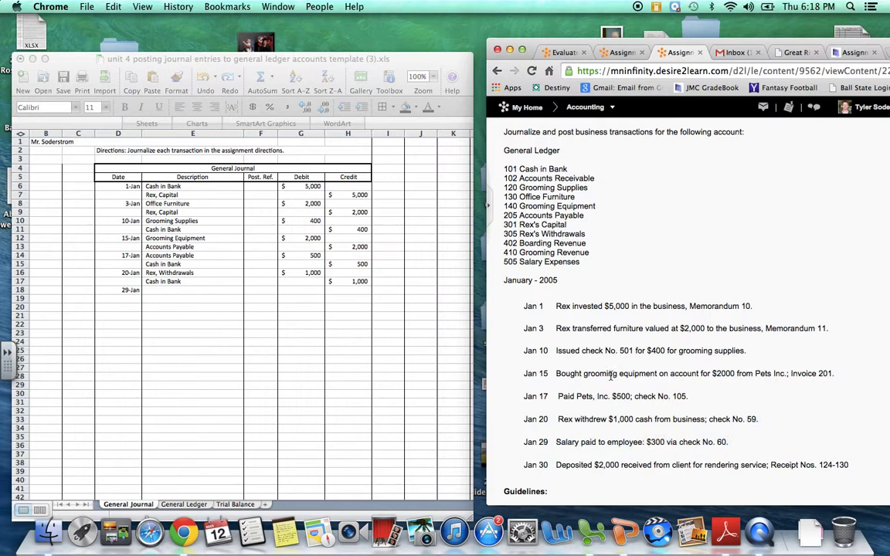
pyautogui.click(208, 335)
pyautogui.click(494, 162)
pyautogui.moveTo(513, 168); pyautogui.dragTo(576, 177)
pyautogui.click(577, 177)
pyautogui.moveTo(504, 262); pyautogui.dragTo(540, 286)
pyautogui.click(226, 321)
# Record the Jan 29 debit in row 18 with description Salary Expense and debit amount 300.
pyautogui.click(204, 293)
pyautogui.write('Sal')
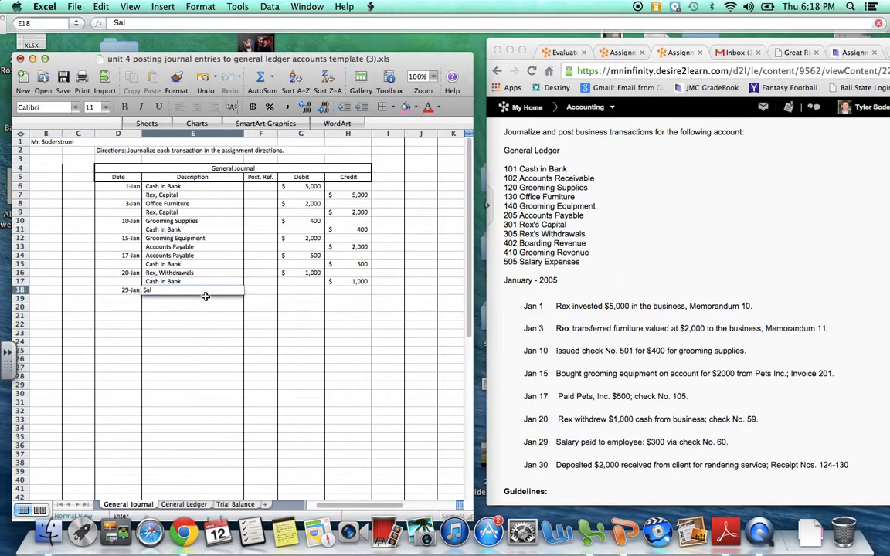
pyautogui.write('ary Expense')
pyautogui.press('Tab')
pyautogui.press('Tab')
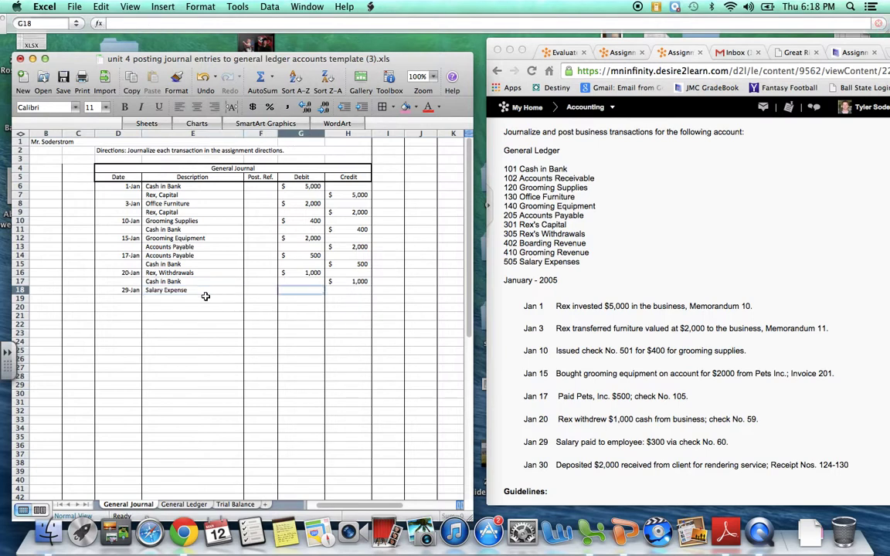
pyautogui.write('300')
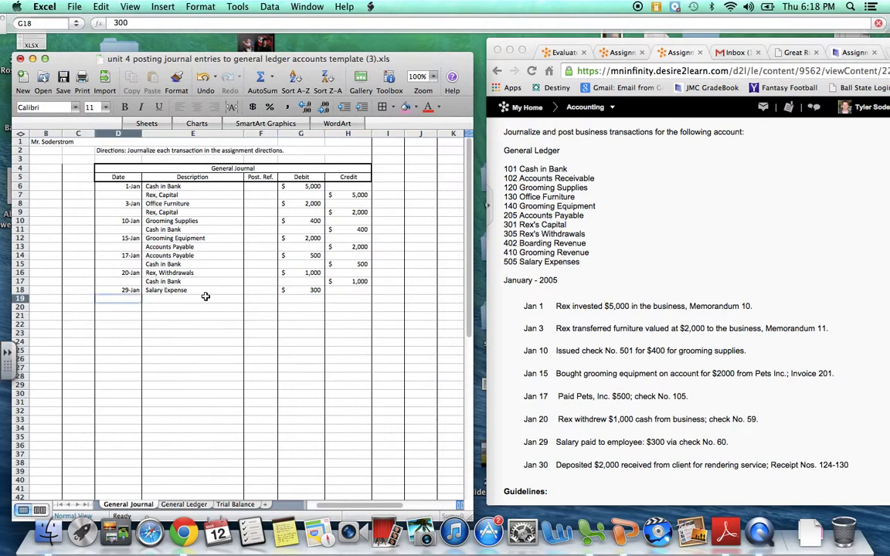
pyautogui.press('Return')
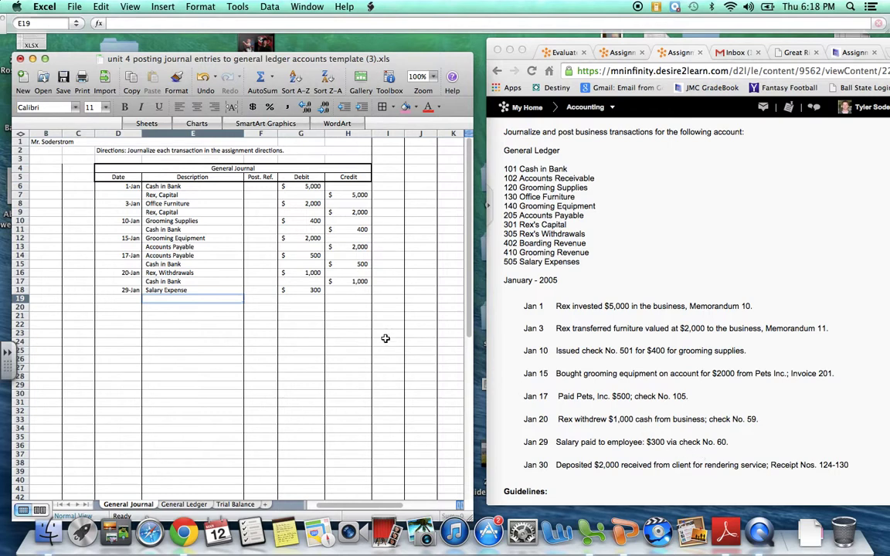
# Record the Jan 29 credit in row 19 with description Cash in Bank and credit amount 300.
pyautogui.write('Cash in Bank')
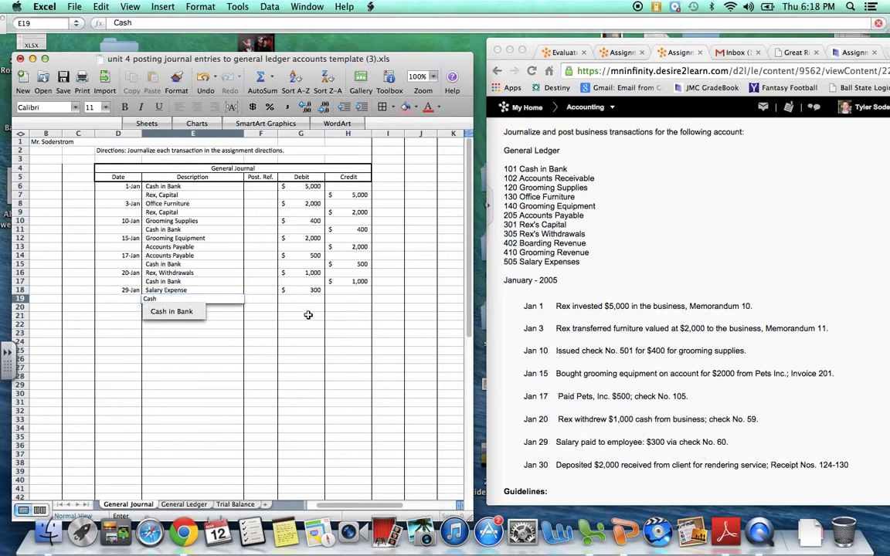
pyautogui.press('Tab')
pyautogui.press('Tab')
pyautogui.press('Tab')
pyautogui.write('300')
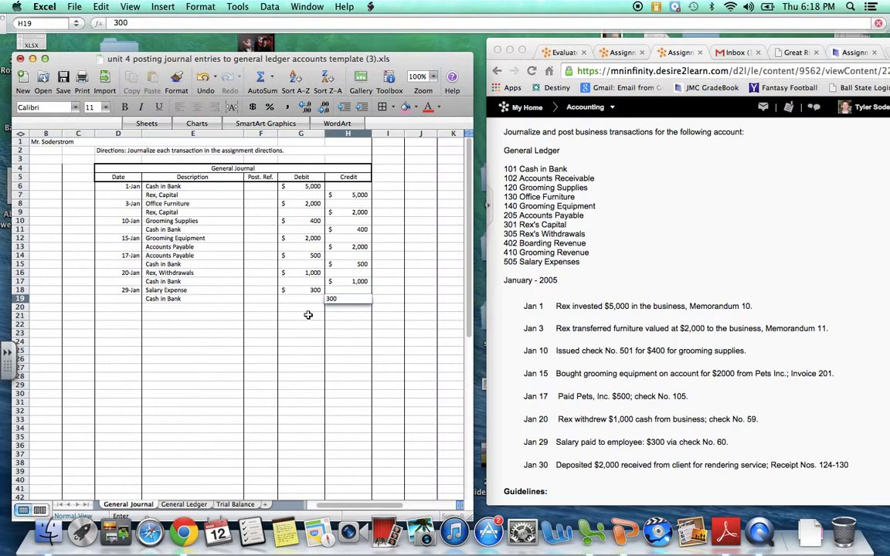
pyautogui.press('Return')
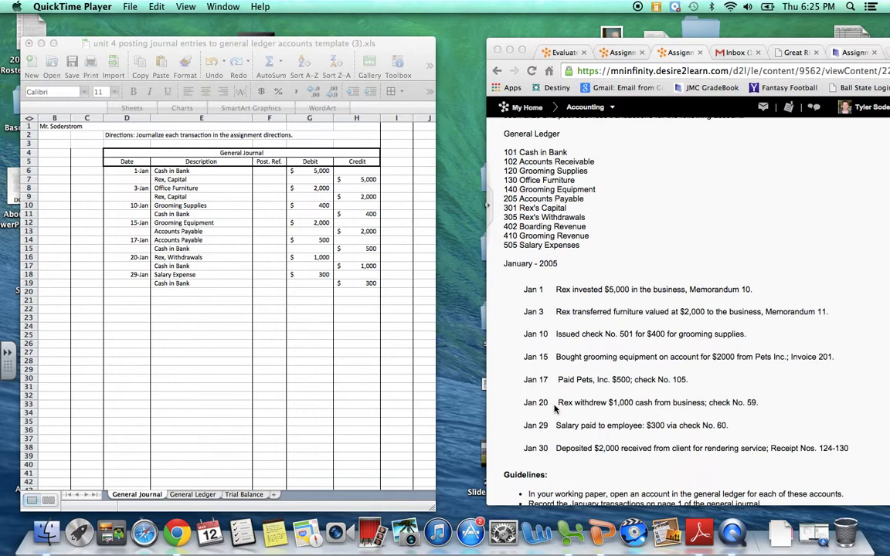
# Review the Jan 30 transaction on the Chrome assignment page and enter Jan 30 in the date cell of journal row 20 in Excel.
pyautogui.click(525, 447)
pyautogui.moveTo(525, 448); pyautogui.dragTo(854, 448)
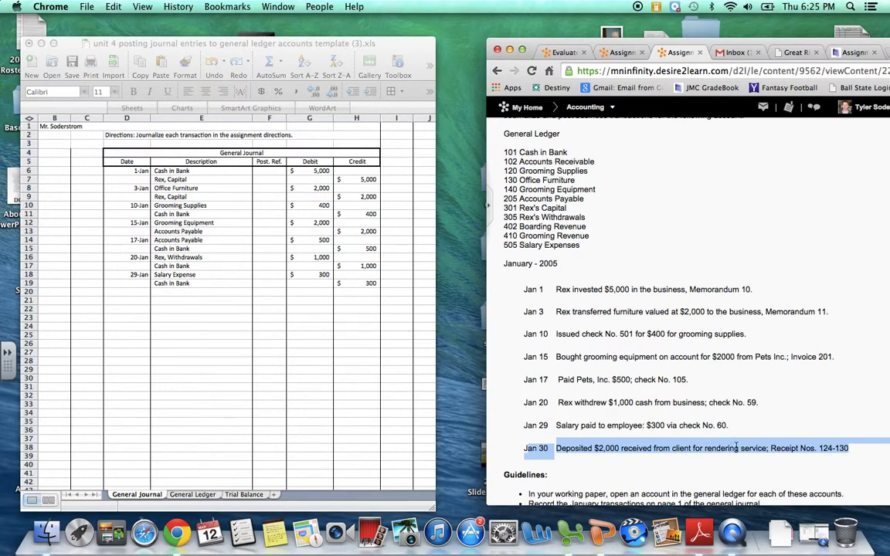
pyautogui.click(657, 398)
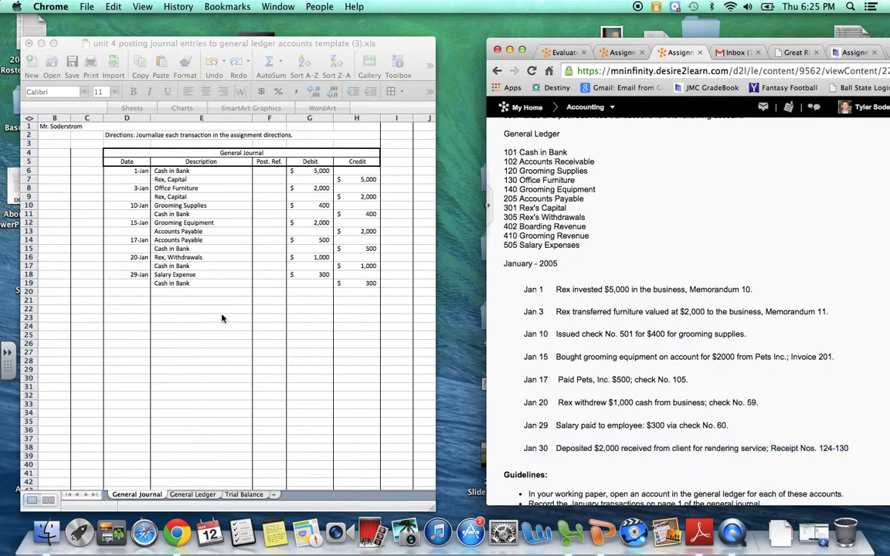
pyautogui.click(199, 281)
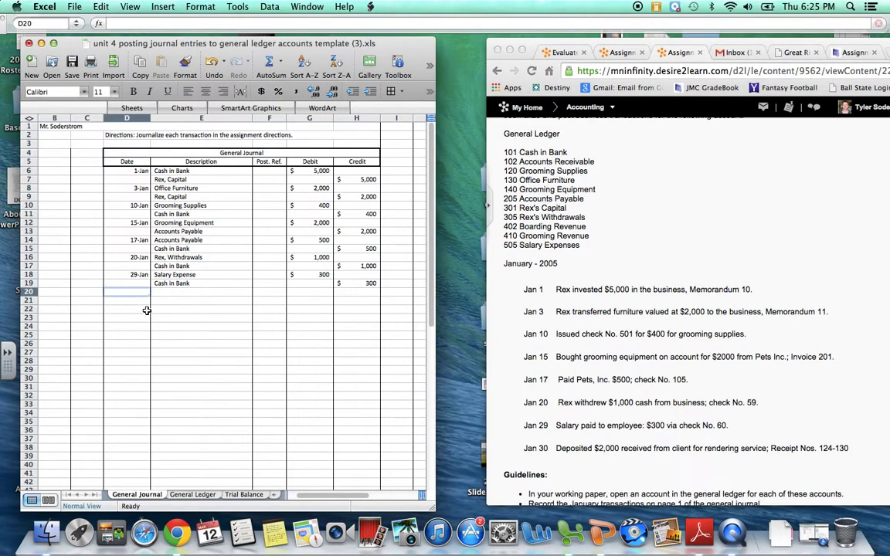
pyautogui.write('Jan 3')
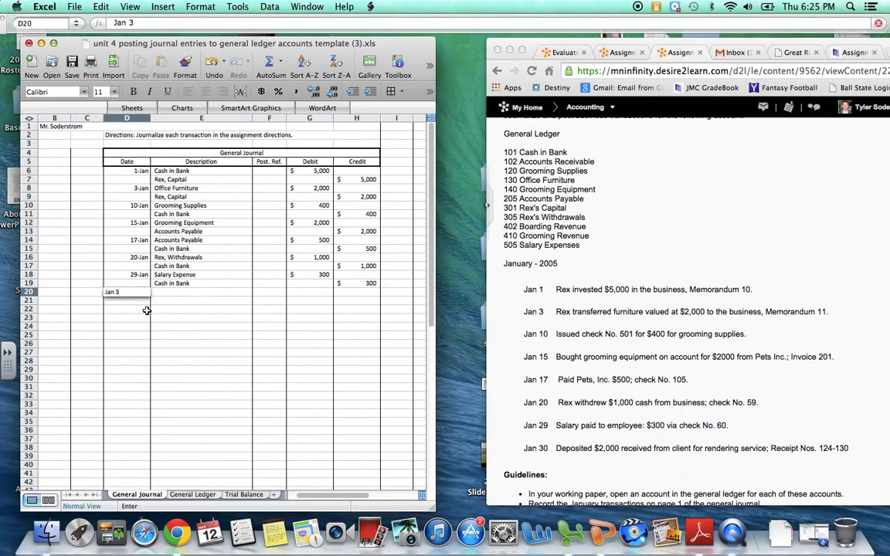
pyautogui.write('0')
pyautogui.press('Tab')
# Record the Jan 30 debit in row 20 with description Cash in Bank and debit amount 2000.
pyautogui.write('Cash in')
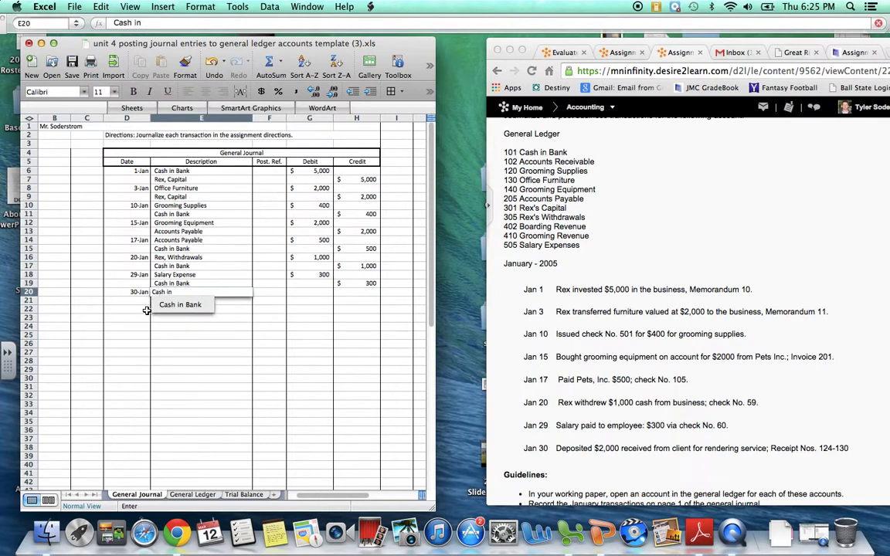
pyautogui.write(' Bank')
pyautogui.press('Tab')
pyautogui.press('Tab')
pyautogui.write('2,00')
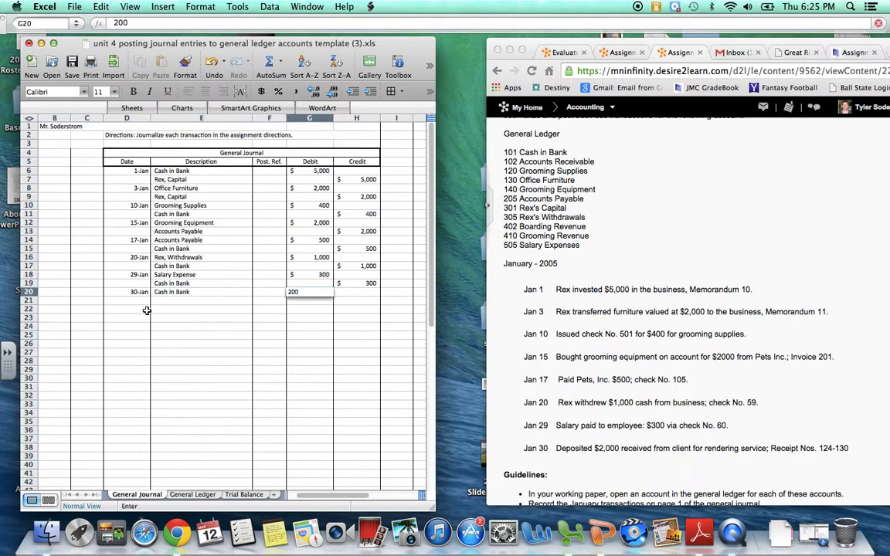
pyautogui.write('0')
pyautogui.press('Return')
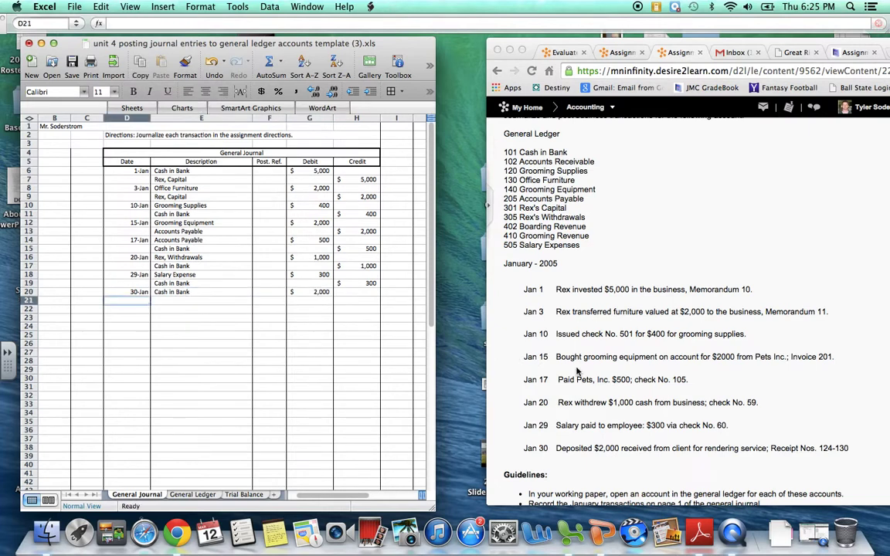
# Examine the Jan 30 transaction and the revenue and receivable accounts in the general ledger list on the Chrome assignment page.
pyautogui.click(631, 373)
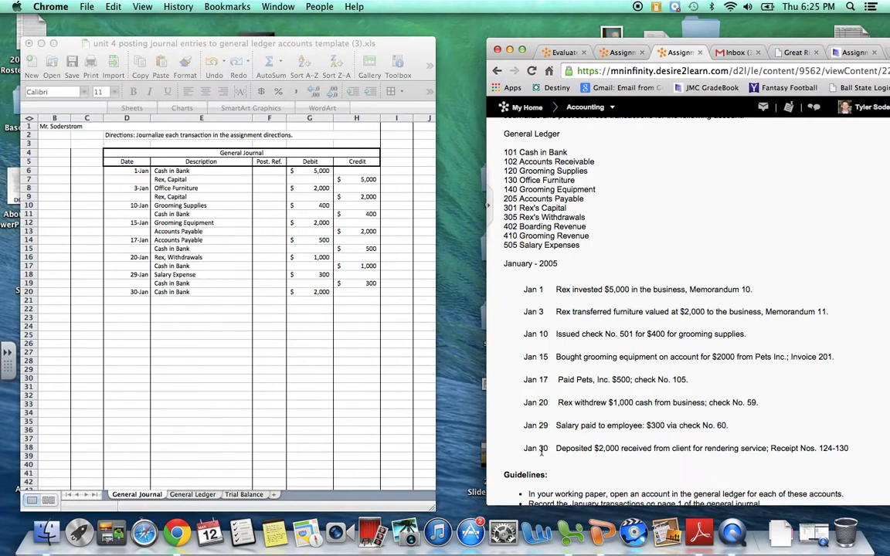
pyautogui.moveTo(526, 448); pyautogui.dragTo(860, 446)
pyautogui.click(605, 293)
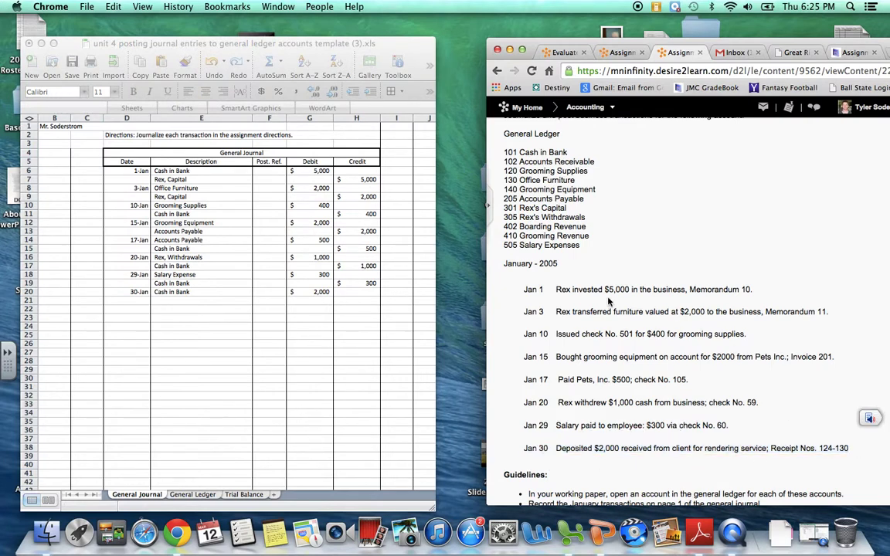
pyautogui.moveTo(511, 236); pyautogui.dragTo(596, 237)
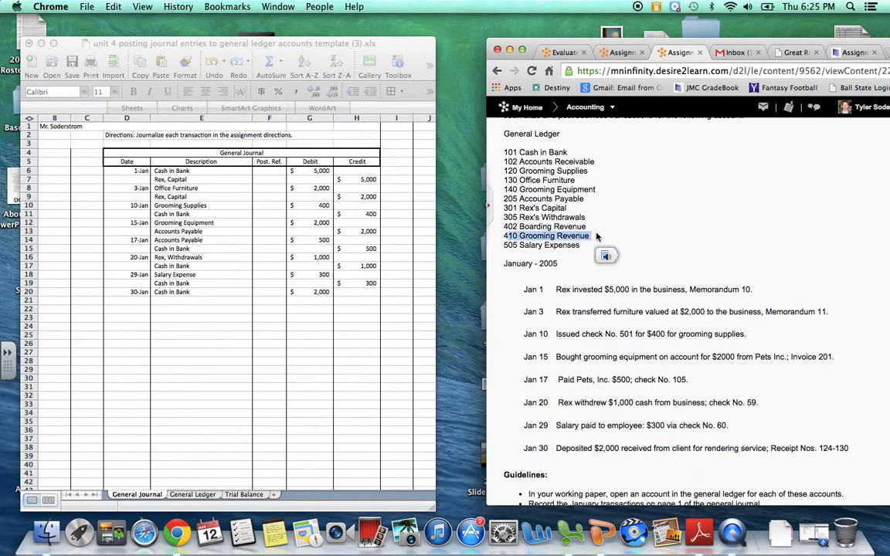
pyautogui.moveTo(509, 227); pyautogui.dragTo(633, 236)
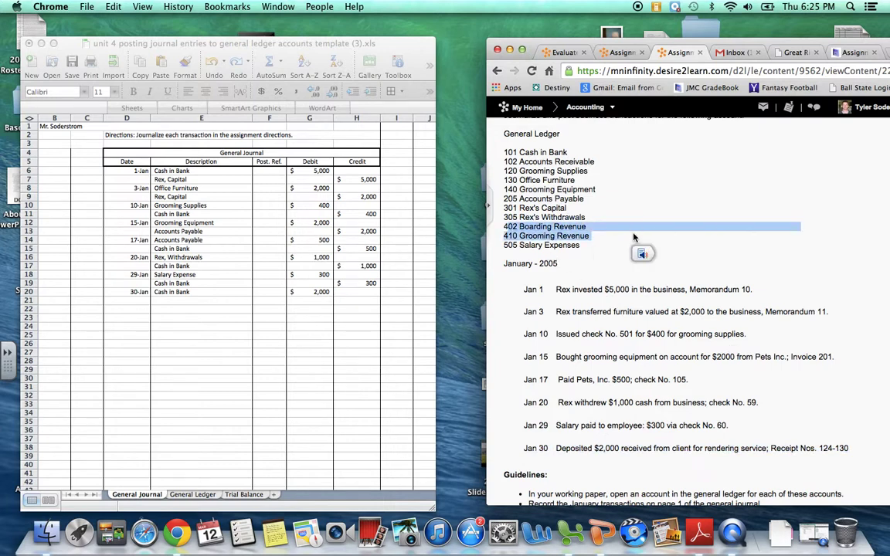
pyautogui.click(605, 195)
pyautogui.moveTo(507, 161); pyautogui.dragTo(604, 163)
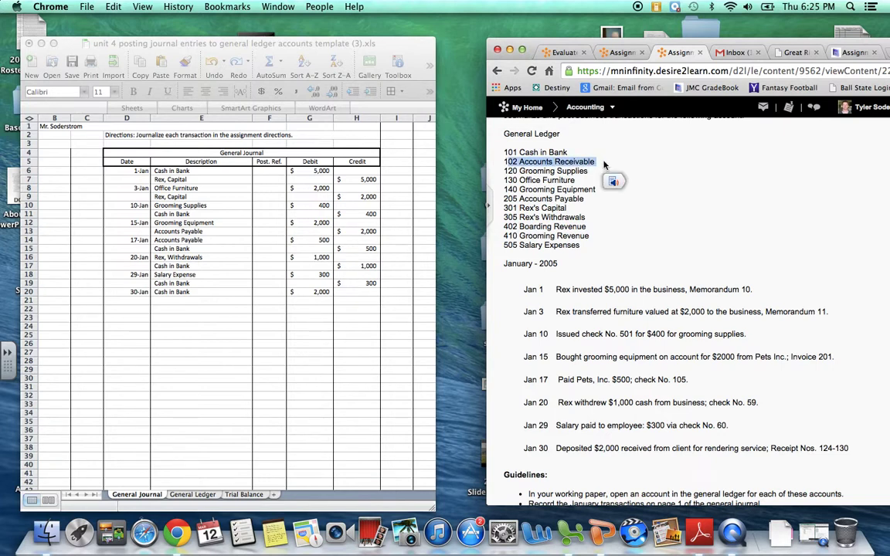
pyautogui.click(529, 353)
pyautogui.moveTo(525, 446); pyautogui.dragTo(849, 450)
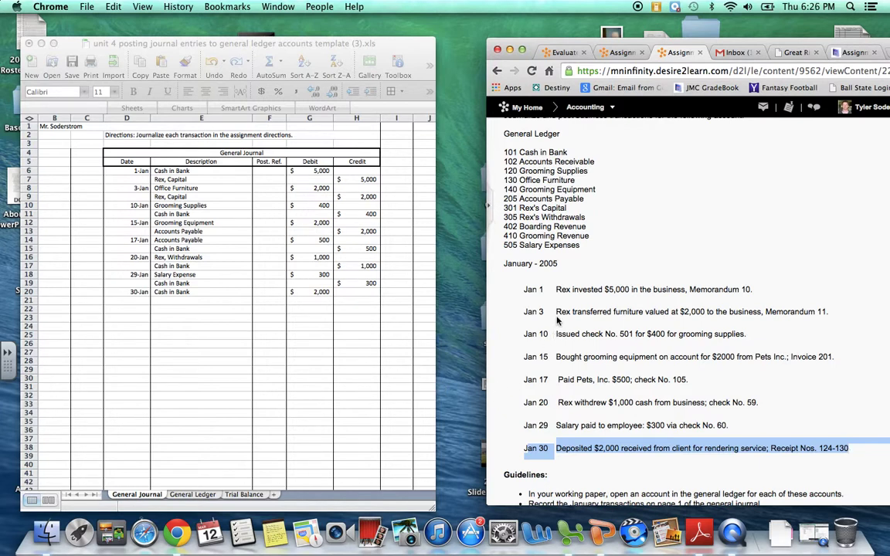
# Look through the account names on Excel's General Ledger sheet for the revenue account and return to the General Journal sheet.
pyautogui.click(186, 301)
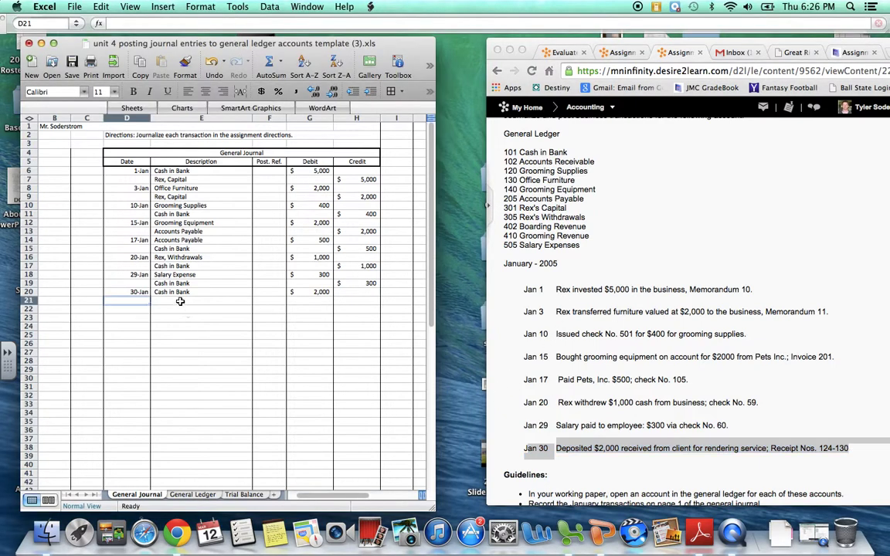
pyautogui.click(193, 494)
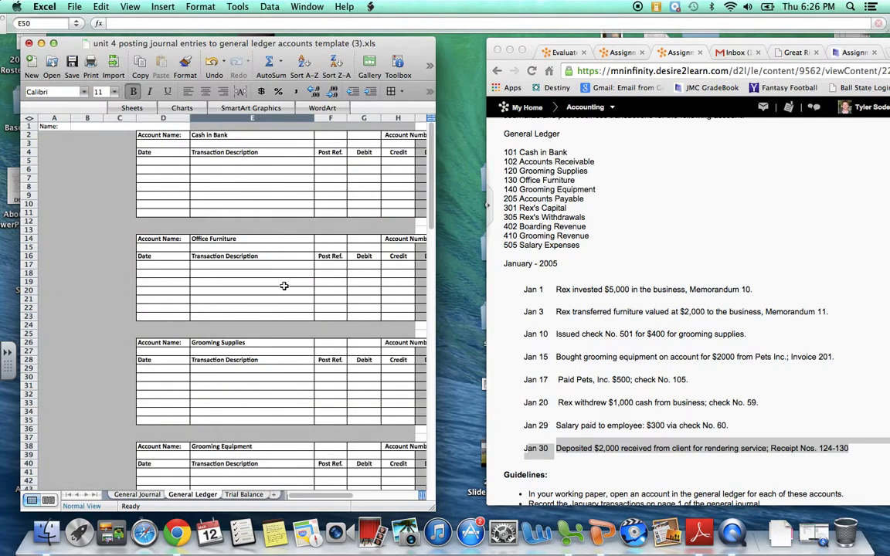
pyautogui.scroll(-8, 283, 286)
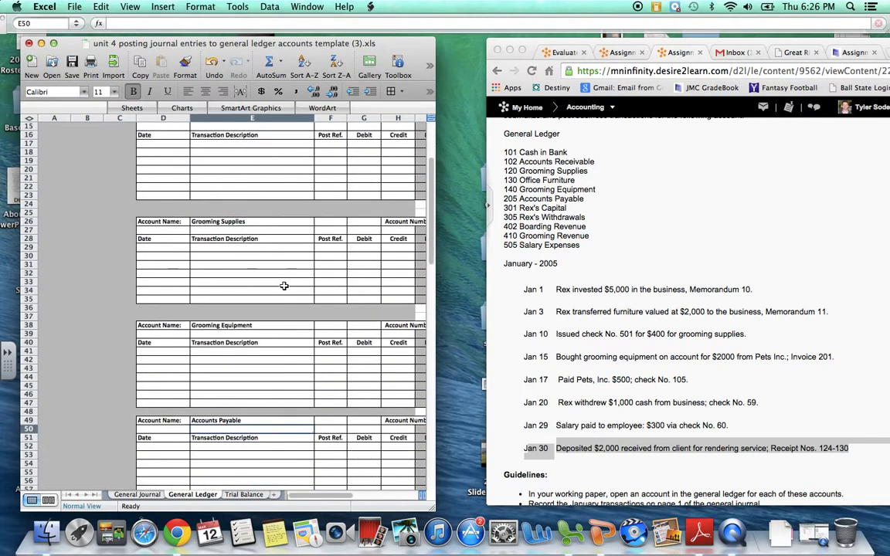
pyautogui.scroll(-8, 283, 286)
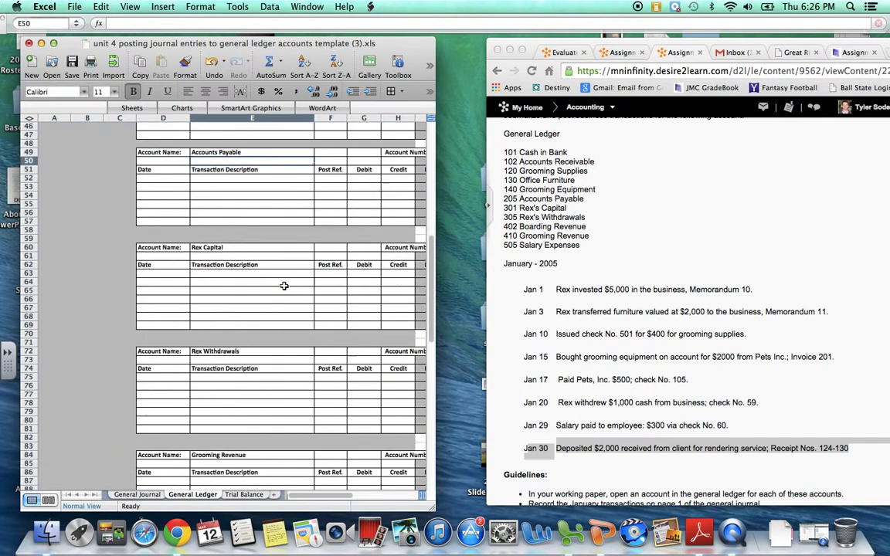
pyautogui.scroll(-5, 284, 285)
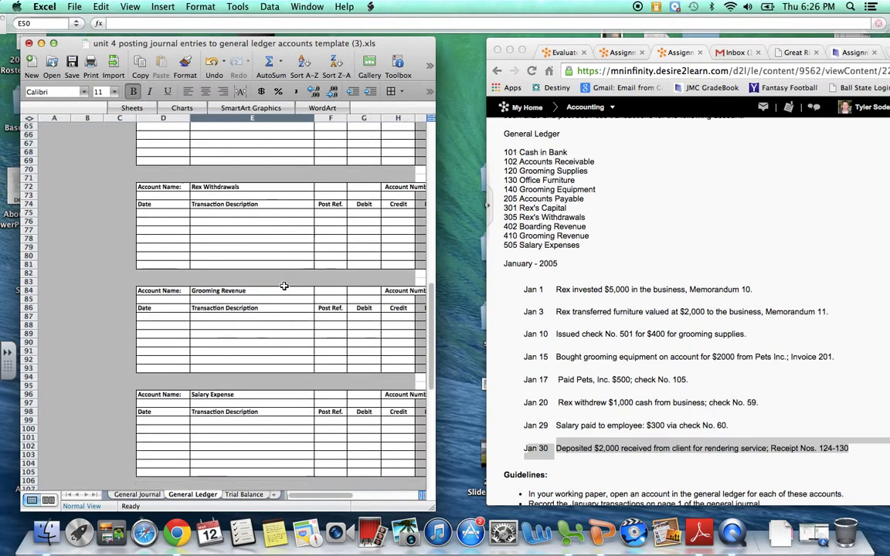
pyautogui.scroll(1, 284, 286)
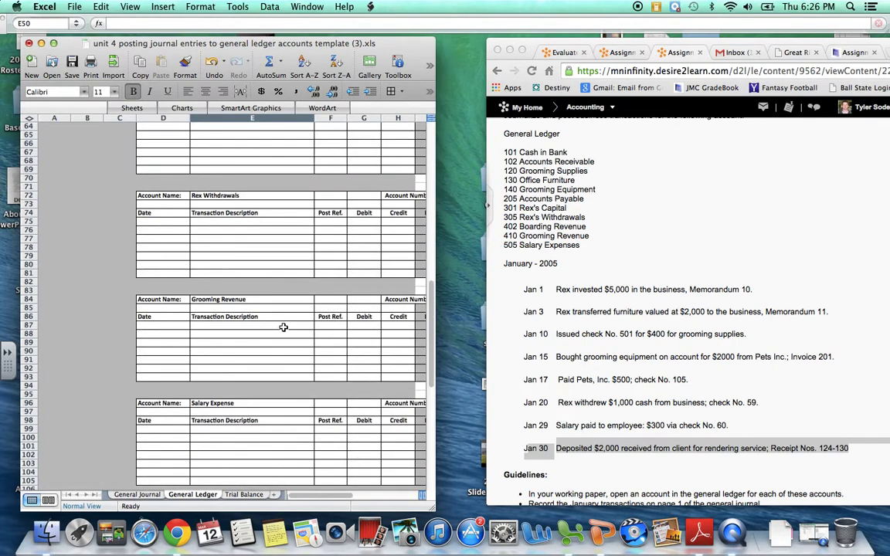
pyautogui.moveTo(150, 301); pyautogui.dragTo(278, 328)
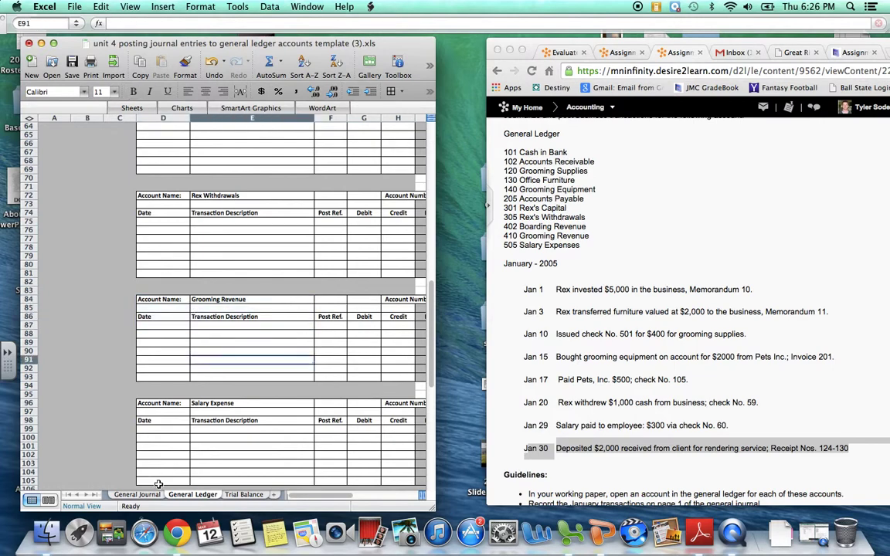
pyautogui.click(136, 494)
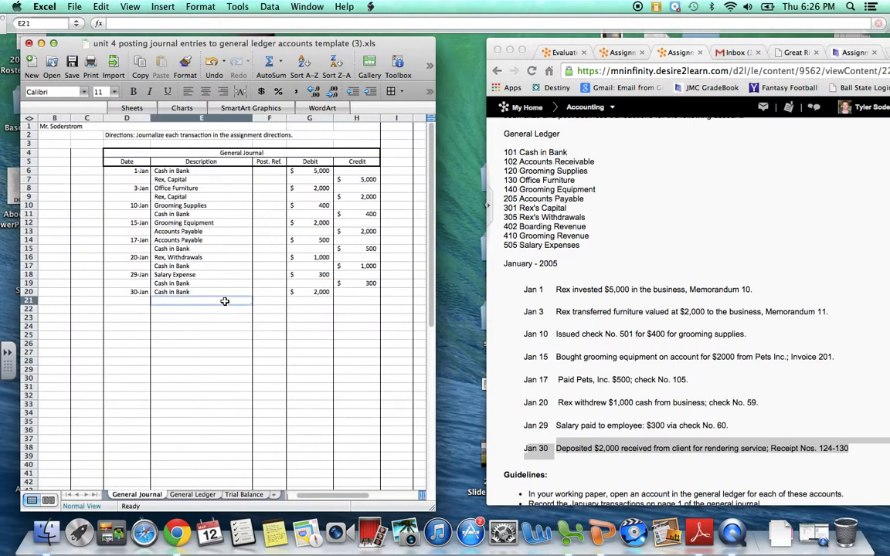
# Record the Jan 30 credit in row 21 with description Grooming Revenue and credit amount 2,000.
pyautogui.write('Groomi')
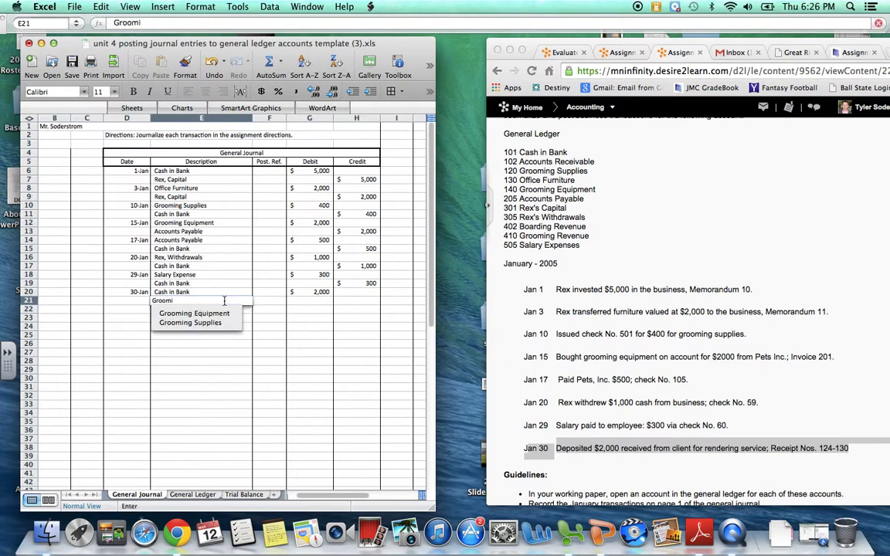
pyautogui.write('ng Revenue')
pyautogui.press('Tab')
pyautogui.press('Tab')
pyautogui.press('Tab')
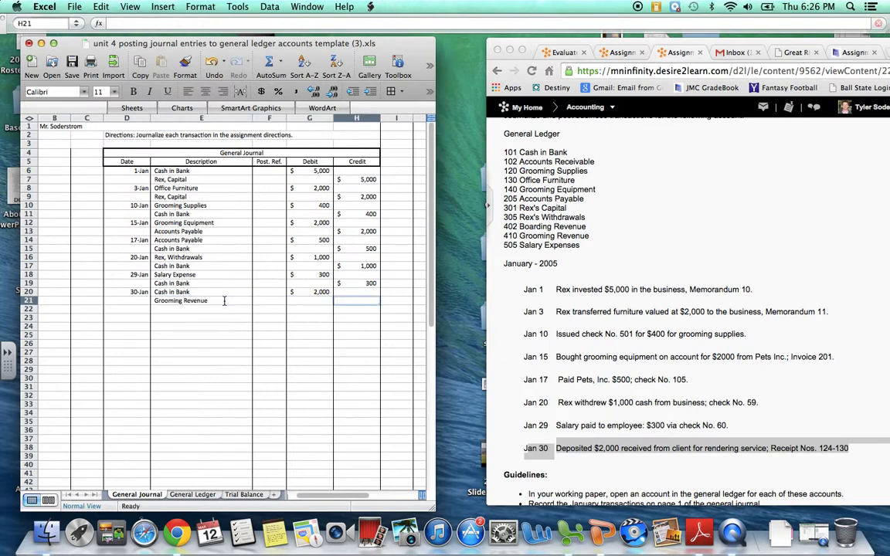
pyautogui.write('2,000')
pyautogui.press('Return')
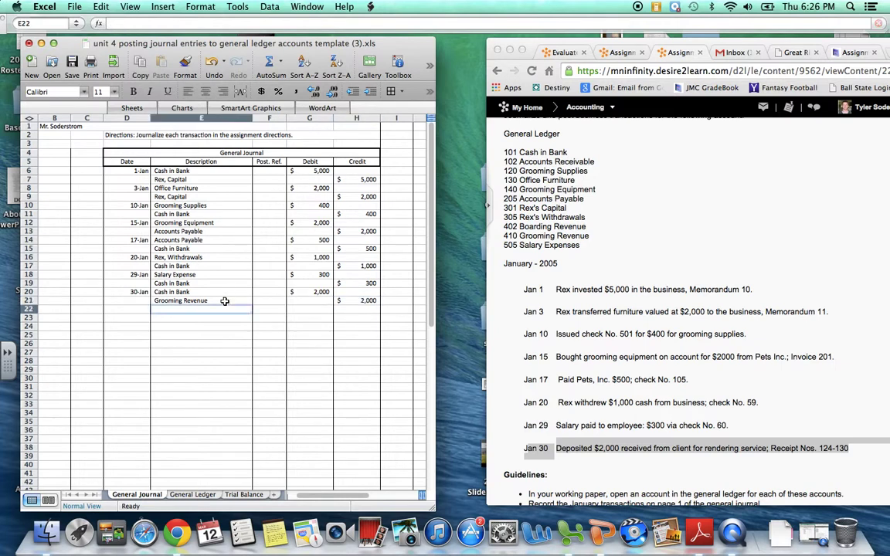
# Review the Jan 30 transaction and the guideline on posting journal entries on the Chrome assignment page.
pyautogui.click(608, 401)
pyautogui.click(530, 450)
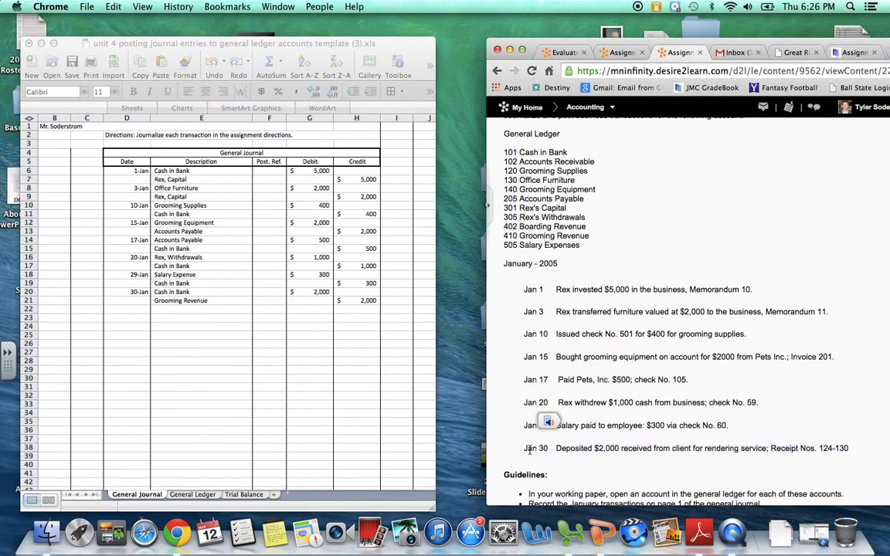
pyautogui.moveTo(525, 449); pyautogui.dragTo(857, 444)
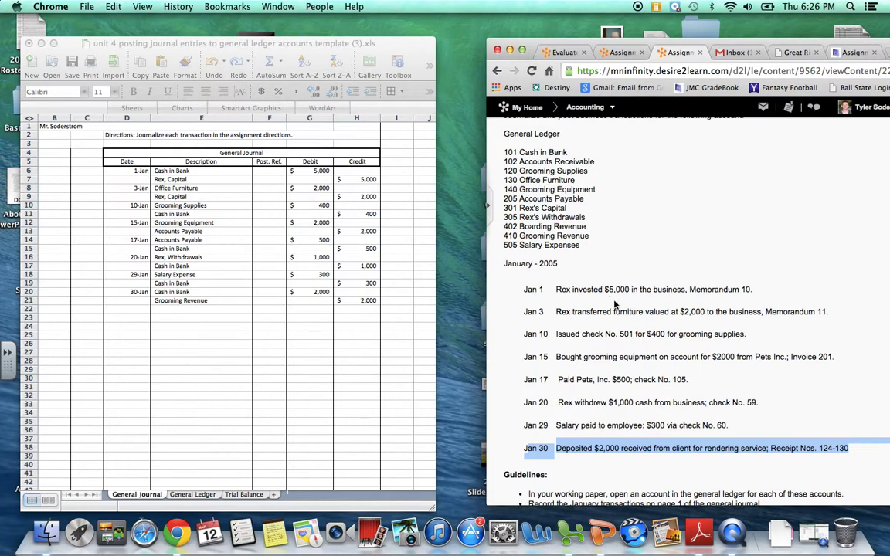
pyautogui.scroll(-3, 618, 309)
pyautogui.click(637, 321)
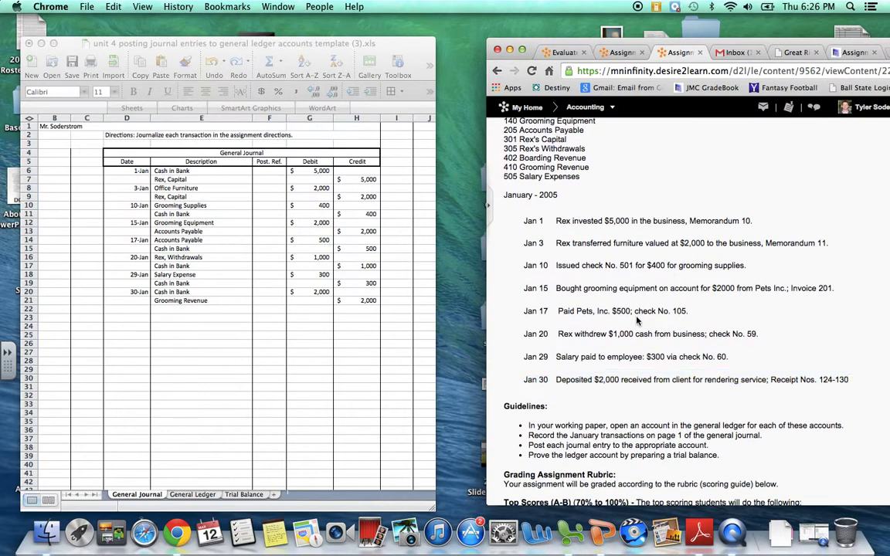
pyautogui.scroll(-3, 602, 331)
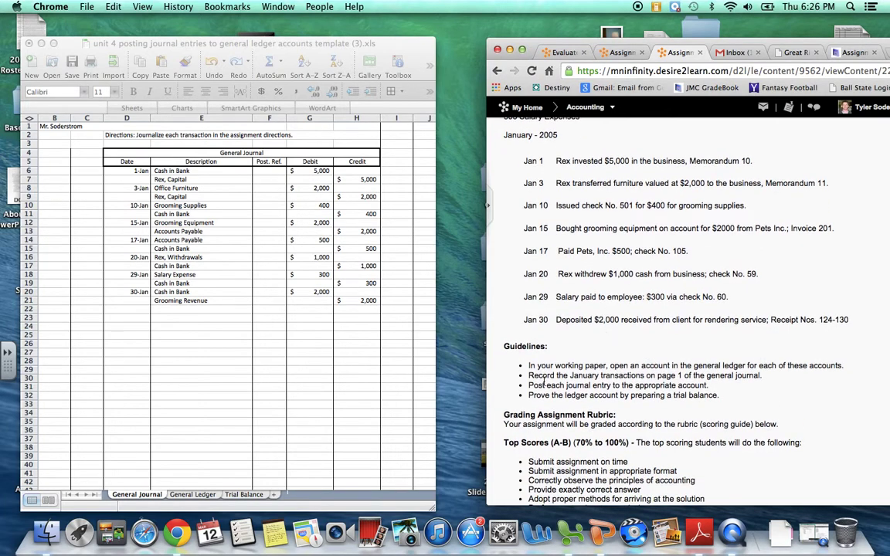
pyautogui.moveTo(530, 385); pyautogui.dragTo(709, 386)
pyautogui.click(642, 323)
# Check the Jan 1 entry in Excel's General Journal and enter Jan 1 as the first date of the Cash in Bank account in the General Ledger.
pyautogui.click(218, 197)
pyautogui.click(217, 174)
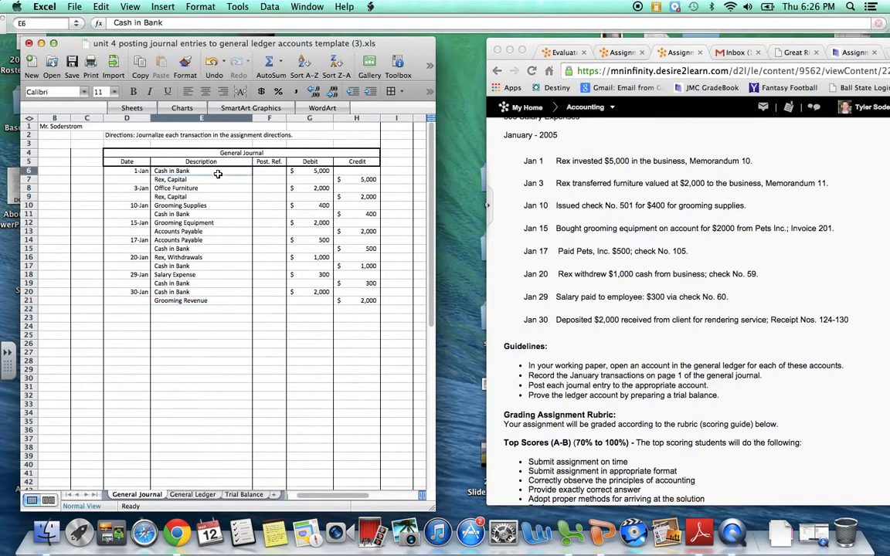
pyautogui.click(202, 178)
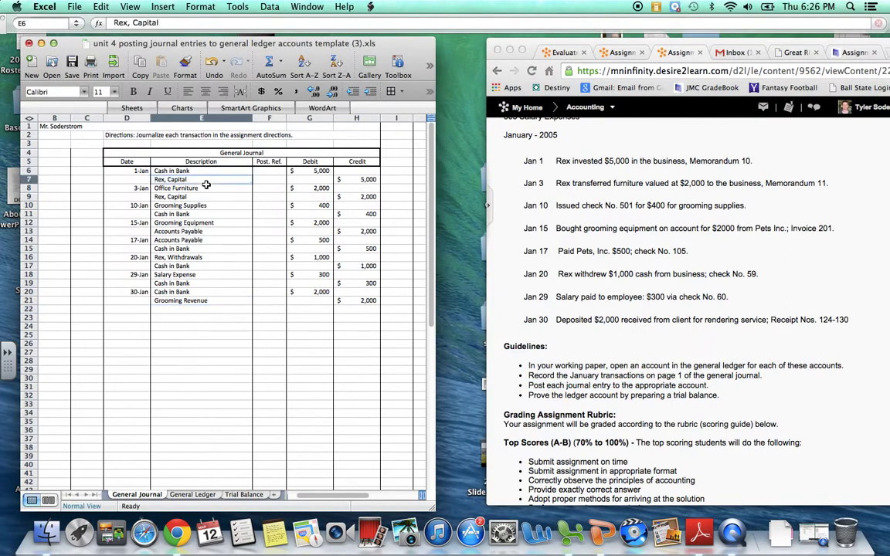
pyautogui.click(197, 171)
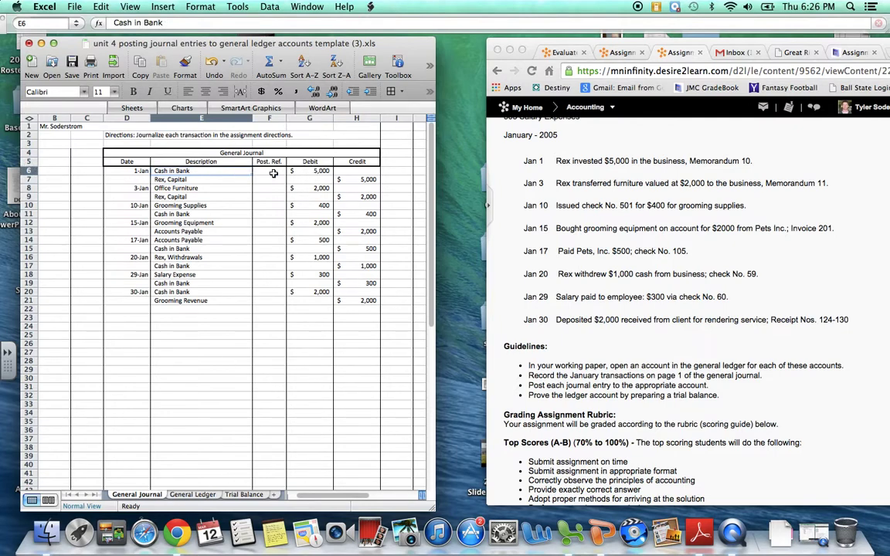
pyautogui.click(193, 495)
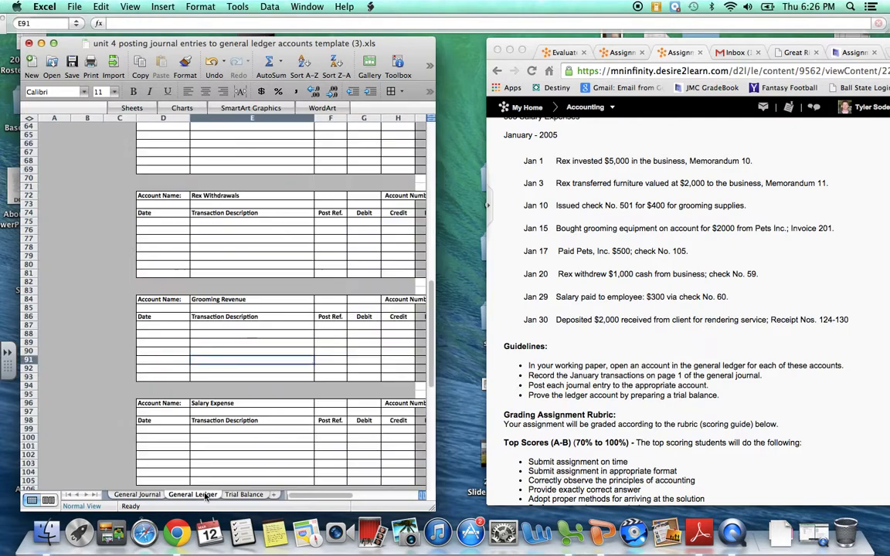
pyautogui.scroll(10, 182, 207)
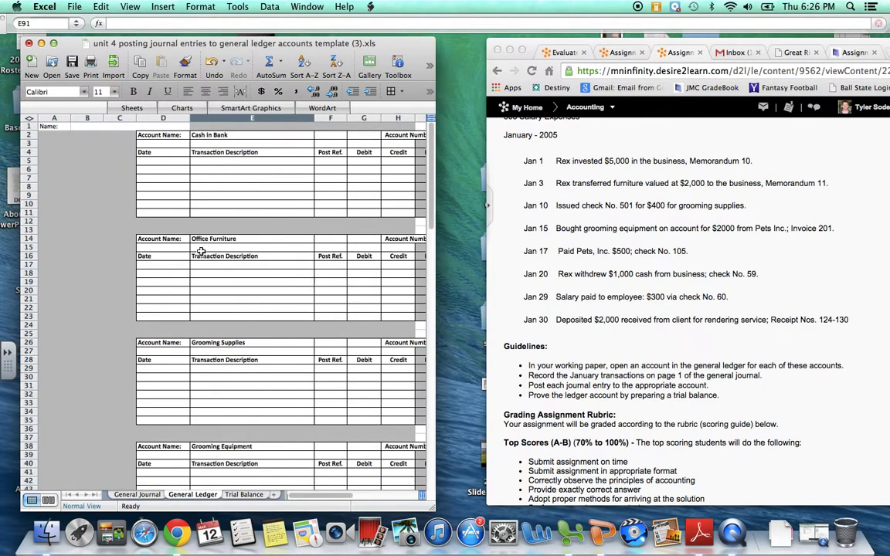
pyautogui.click(172, 161)
pyautogui.write('Jan 1')
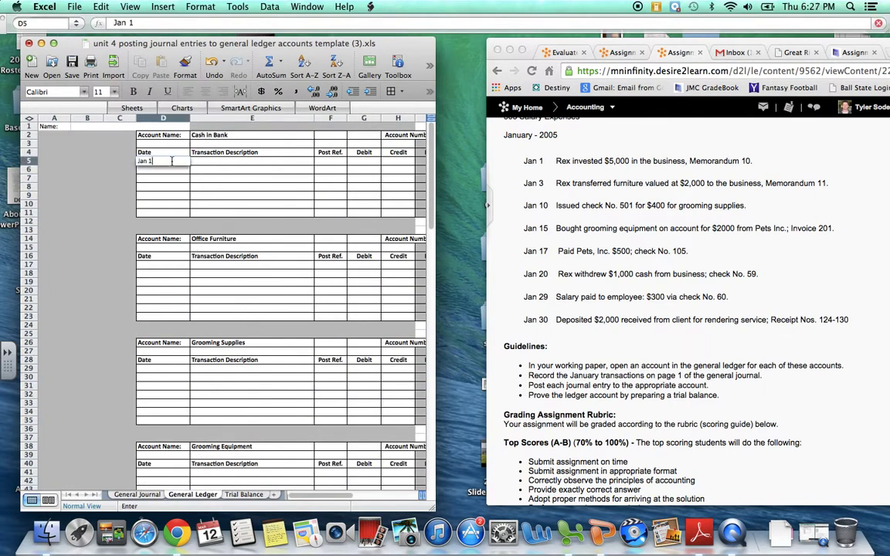
pyautogui.press('Tab')
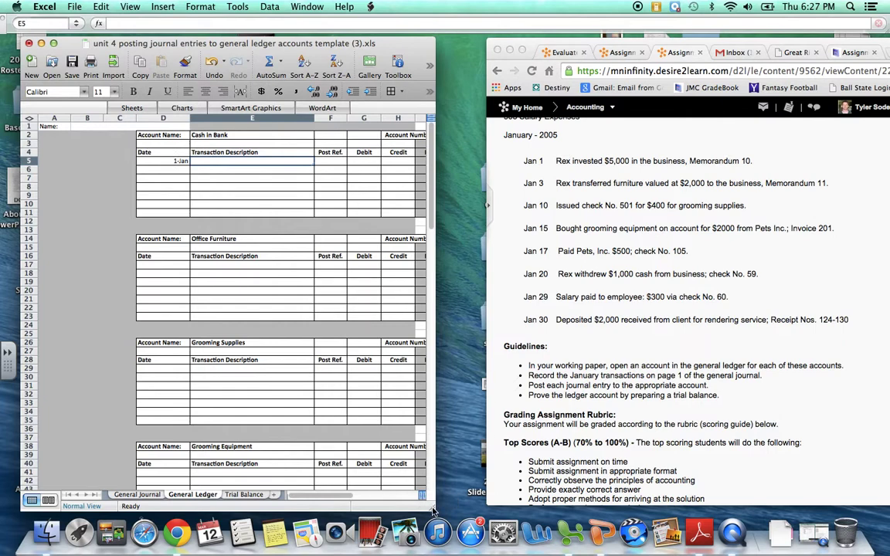
# Widen the Excel window to show the ledger's balance columns and enter GJ as the post reference of the Jan 1 Cash in Bank entry.
pyautogui.moveTo(435, 509); pyautogui.dragTo(503, 507)
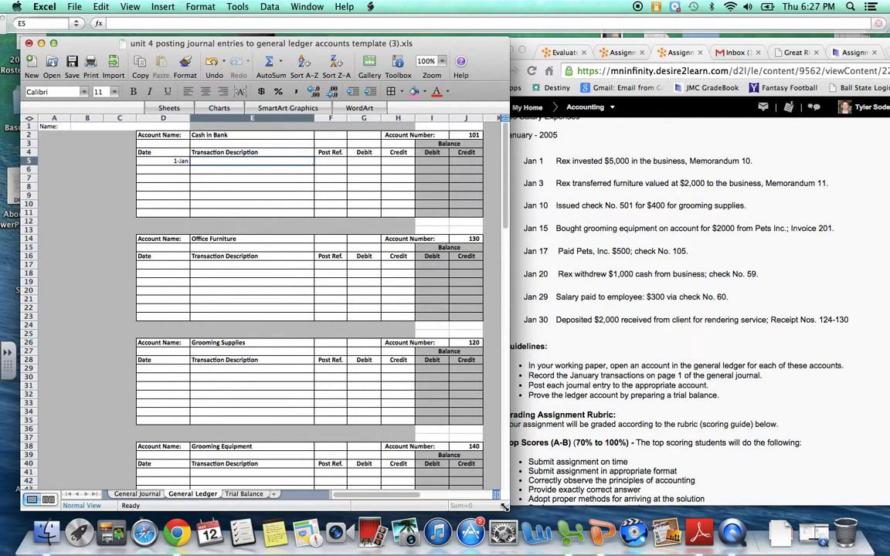
pyautogui.press('Tab')
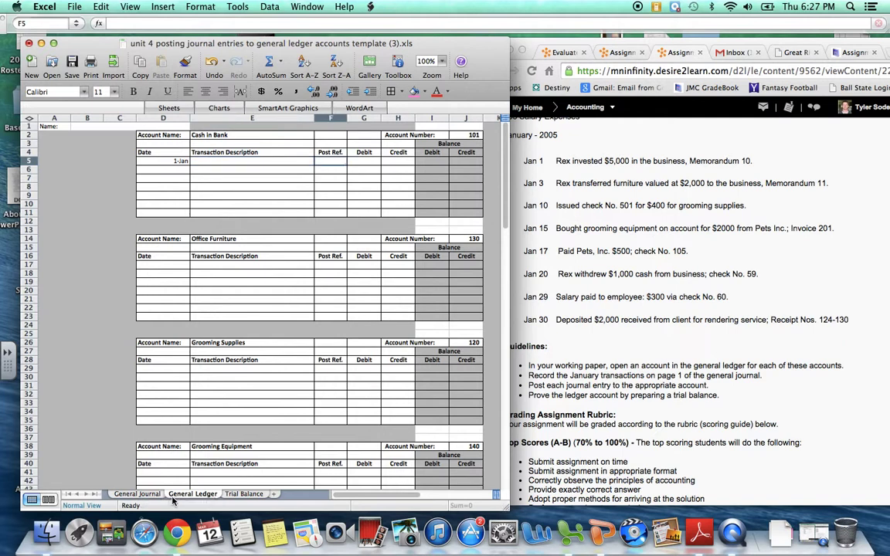
pyautogui.click(130, 494)
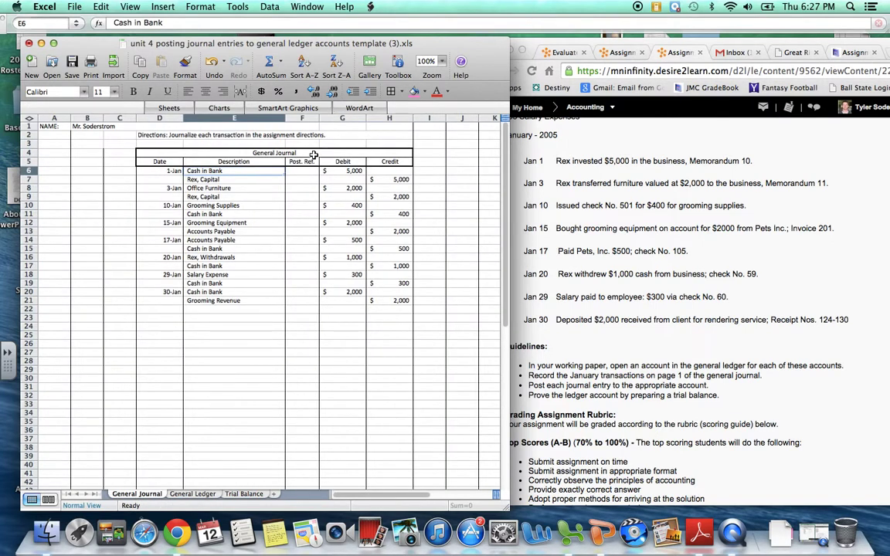
pyautogui.click(352, 152)
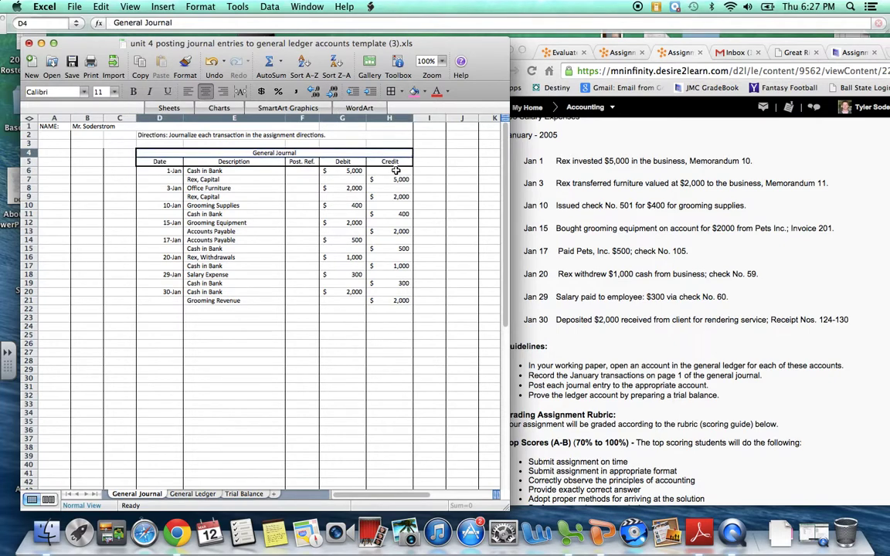
pyautogui.click(192, 493)
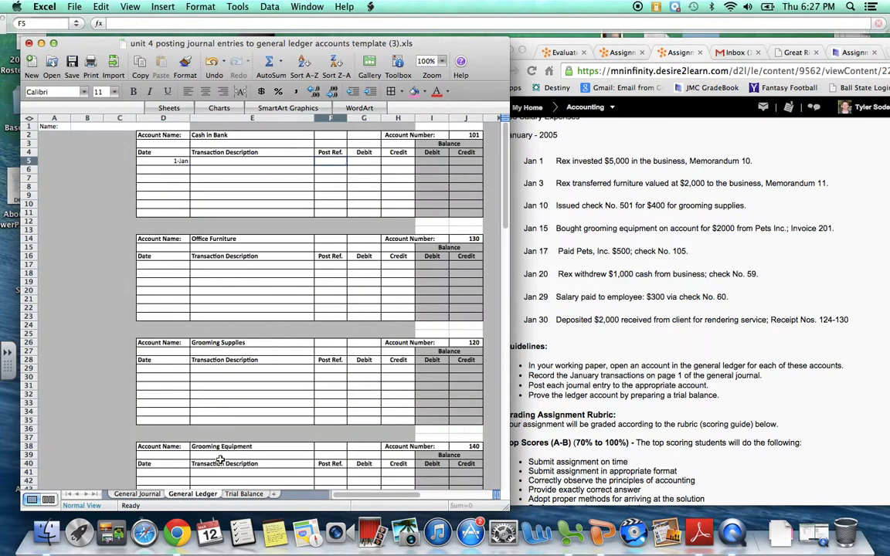
pyautogui.write('GJ')
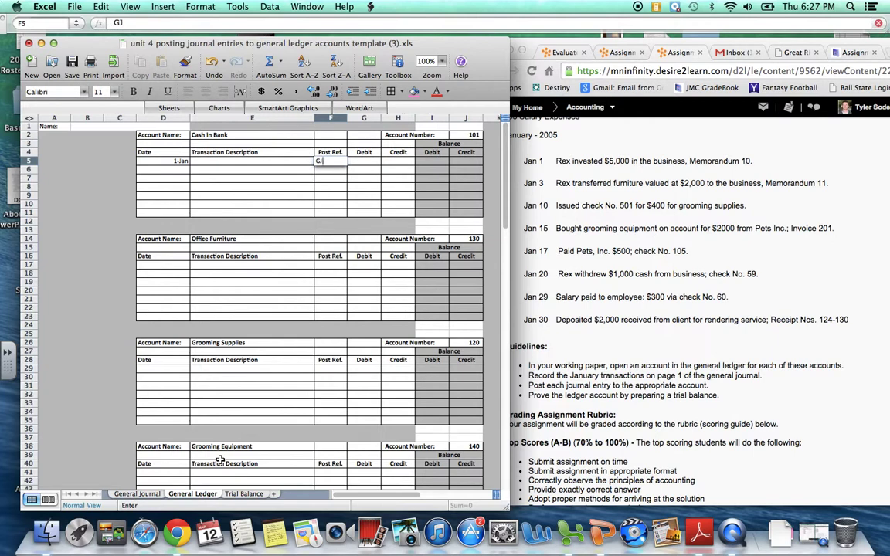
pyautogui.press('Tab')
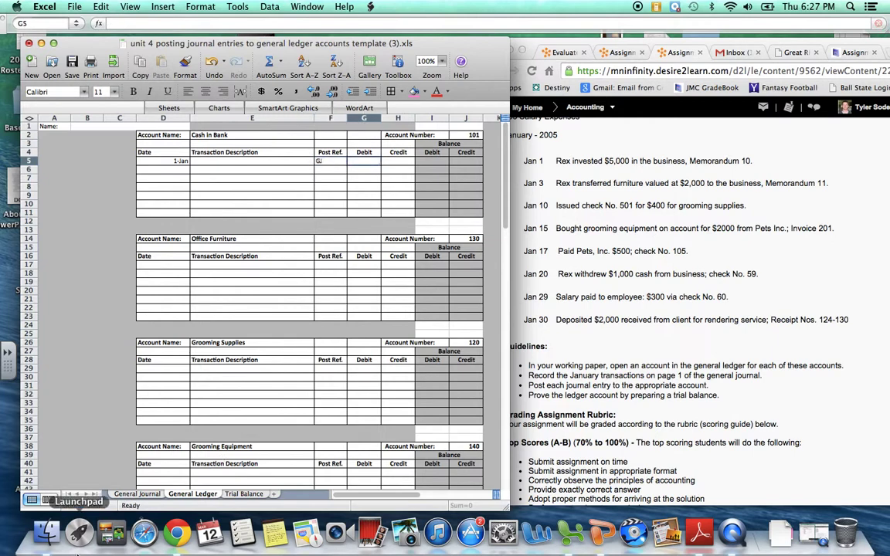
# Check the Jan 1 amount in the General Journal and post 5,000 as debit and debit balance in the ledger's Cash in Bank account.
pyautogui.click(151, 495)
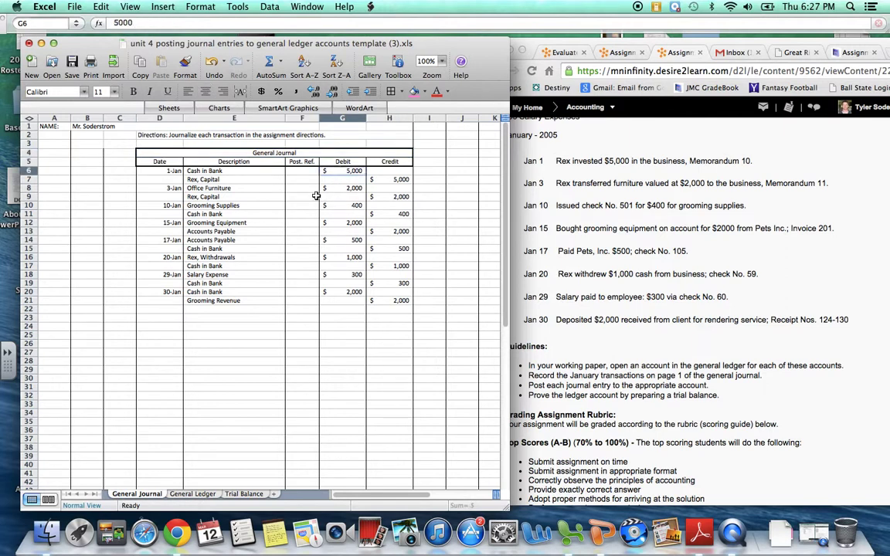
pyautogui.click(192, 495)
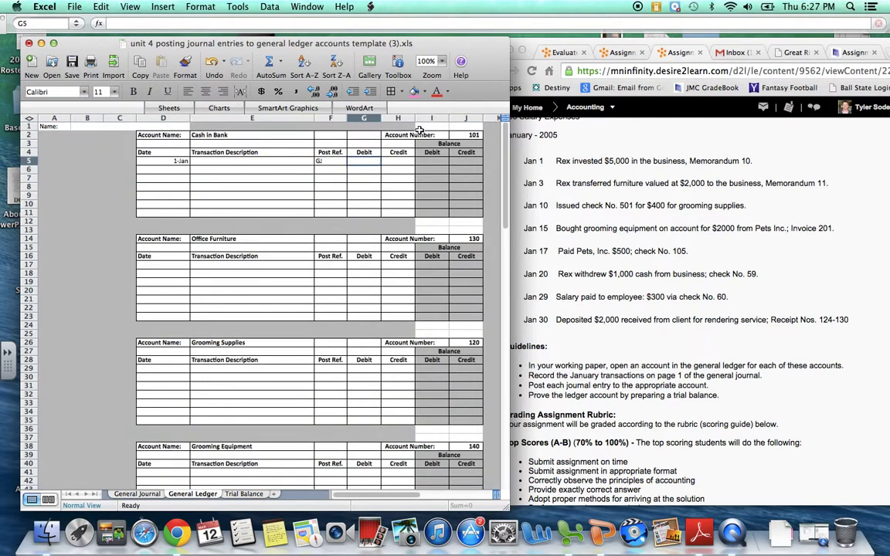
pyautogui.write('5,00')
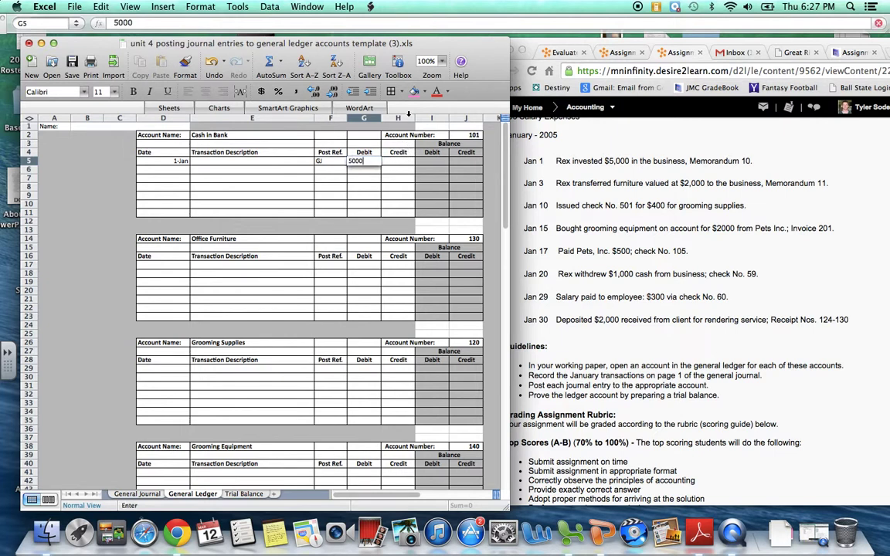
pyautogui.write('0')
pyautogui.press('Tab')
pyautogui.press('Tab')
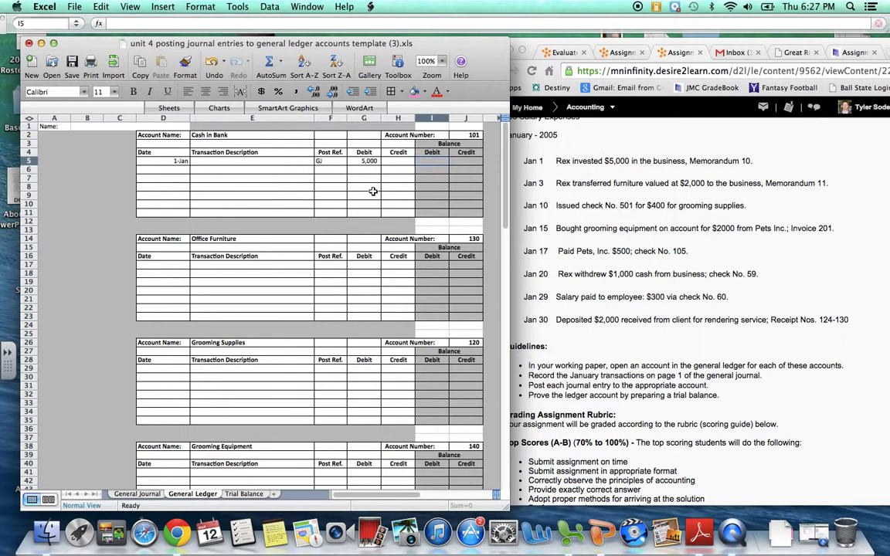
pyautogui.write('5000')
pyautogui.press('Return')
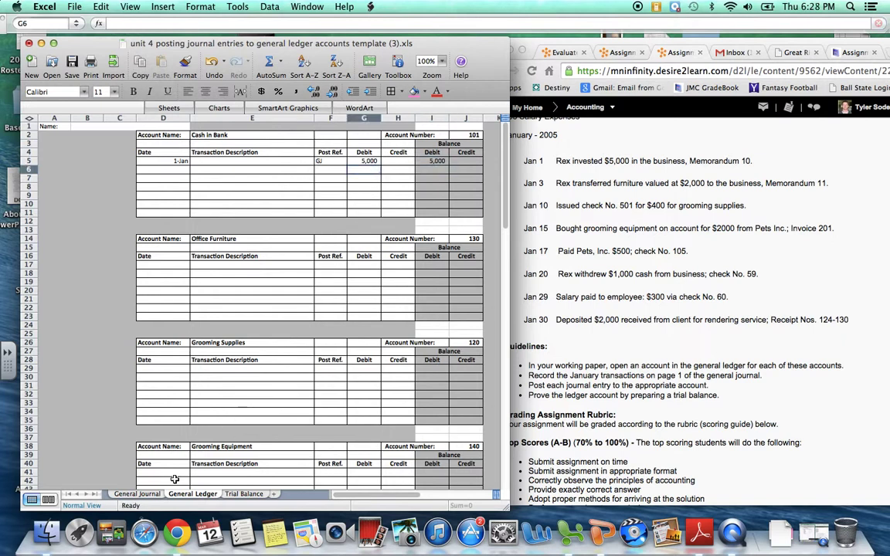
# Look up the Cash in Bank account number in the General Ledger and enter 101 as the Jan 1 post reference in General Journal row 6.
pyautogui.click(149, 494)
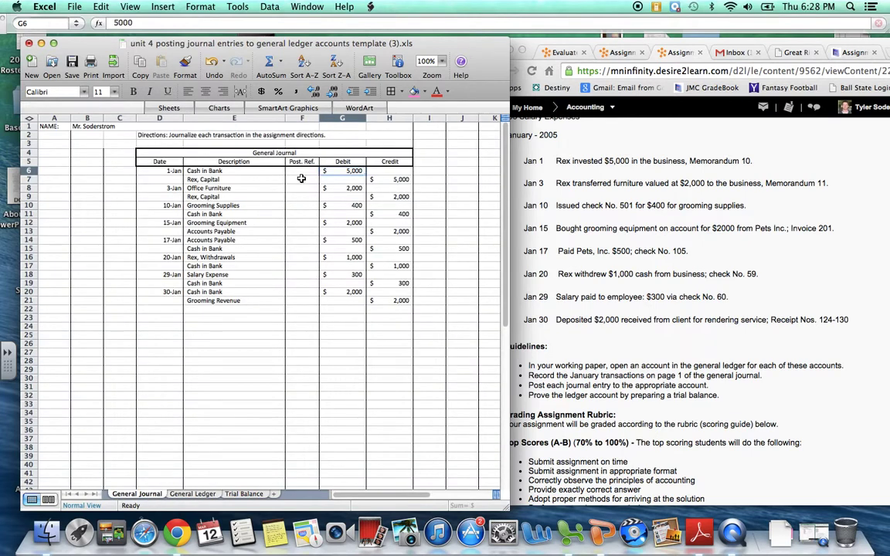
pyautogui.click(193, 493)
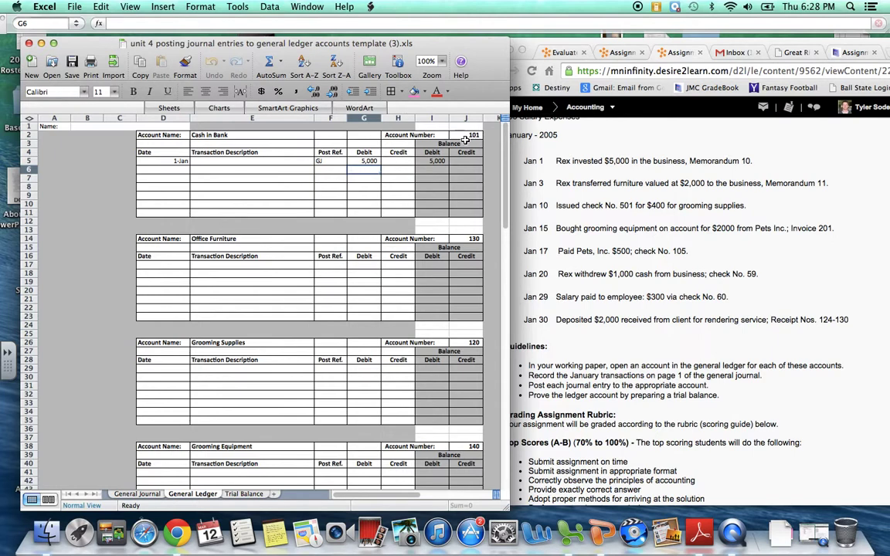
pyautogui.click(160, 493)
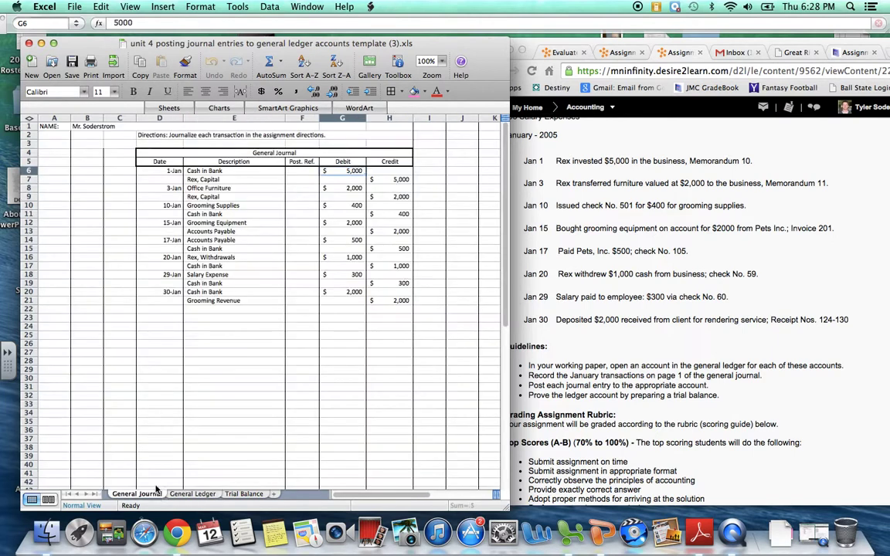
pyautogui.click(303, 171)
pyautogui.write('101')
pyautogui.press('Return')
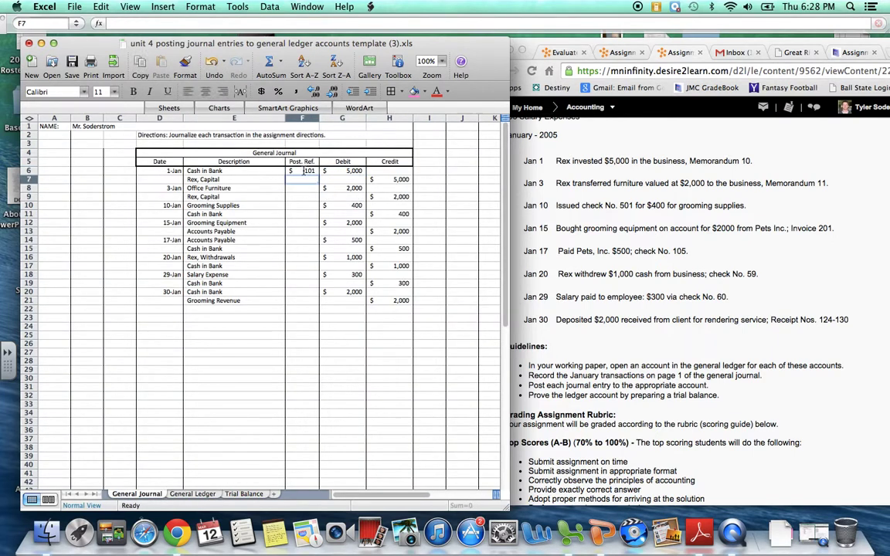
# Change the number format of the General Journal's Post. Ref. cells F6 to F21 to General.
pyautogui.moveTo(303, 171); pyautogui.dragTo(306, 300)
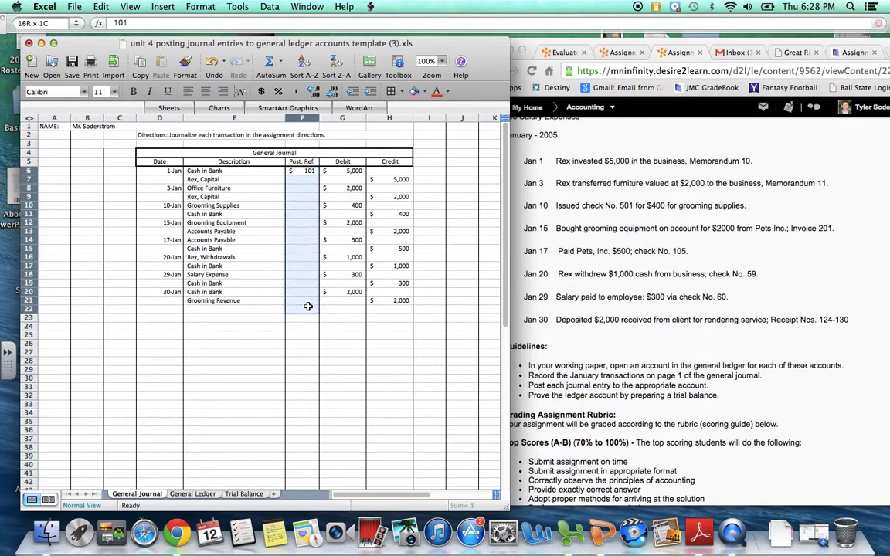
pyautogui.click(189, 5)
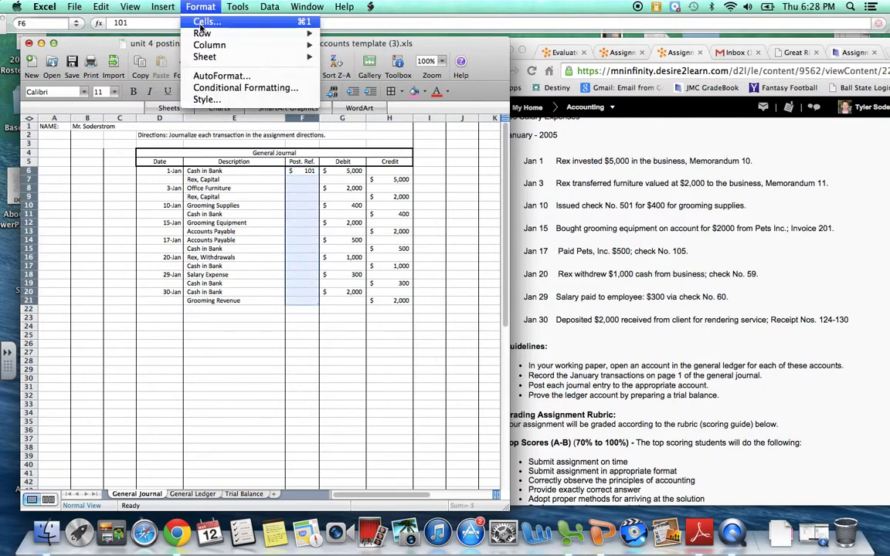
pyautogui.click(205, 22)
pyautogui.click(207, 156)
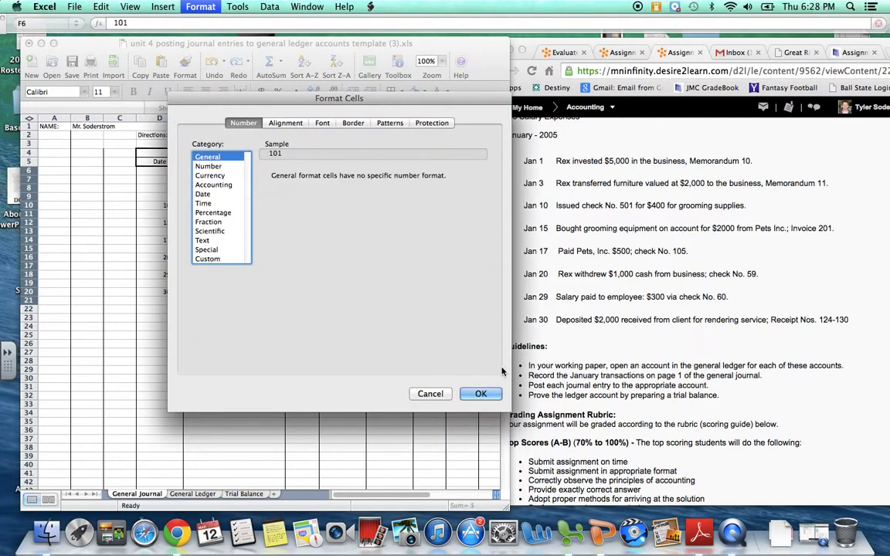
pyautogui.click(481, 394)
pyautogui.click(298, 170)
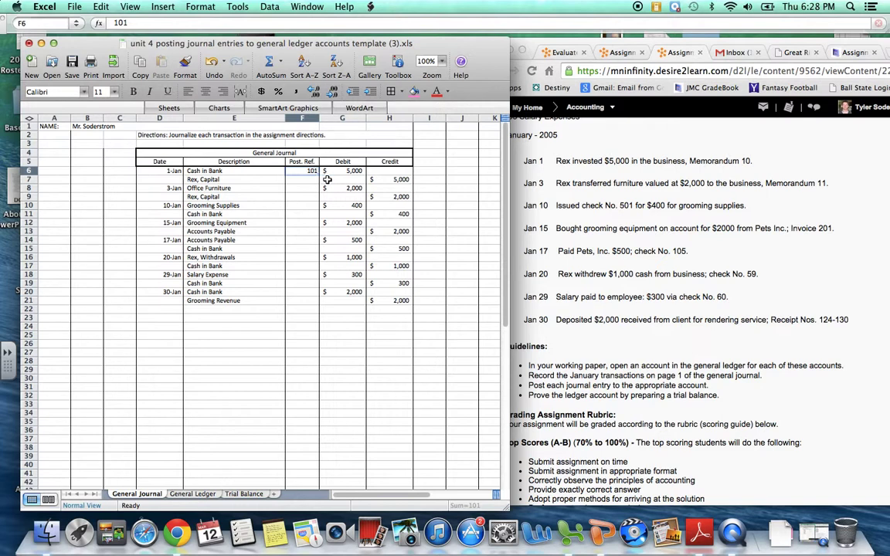
pyautogui.click(335, 172)
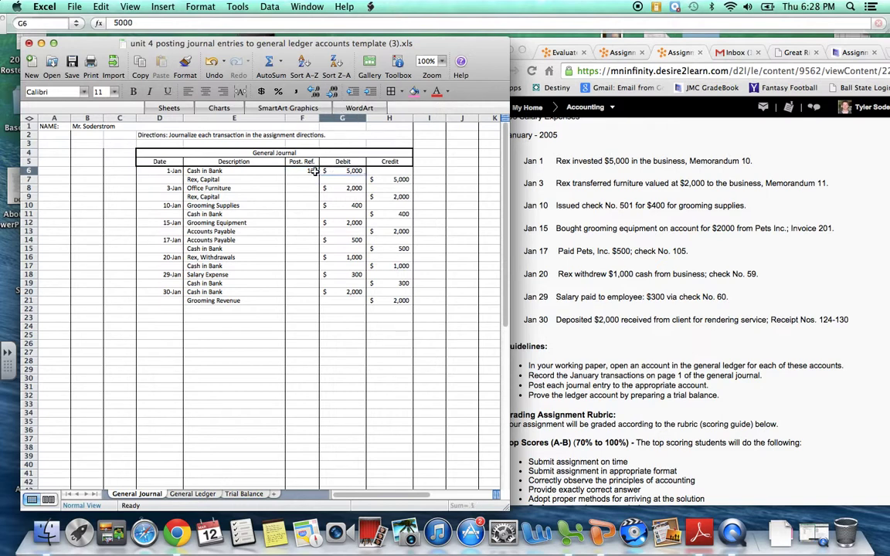
pyautogui.click(302, 172)
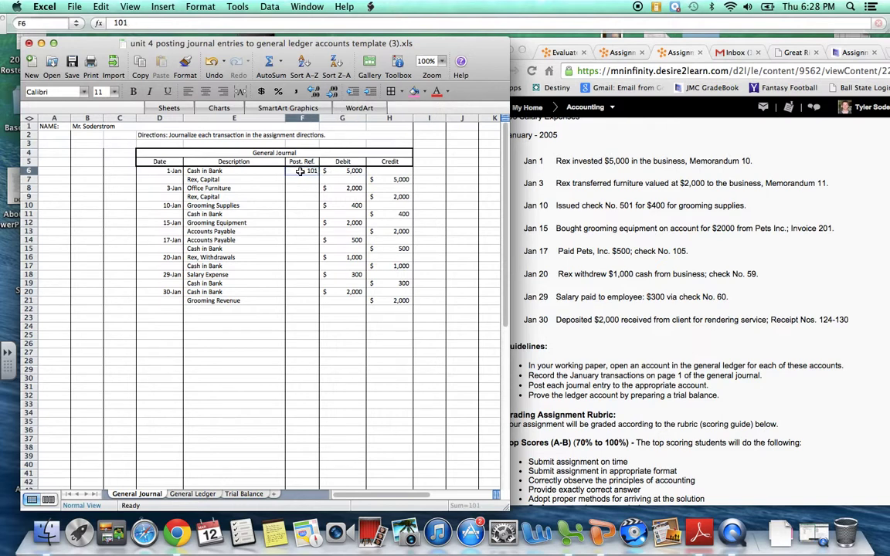
# Start the Jan 1 entry in the General Ledger's Rex Capital account with date Jan 1 and post reference GJ.
pyautogui.click(192, 493)
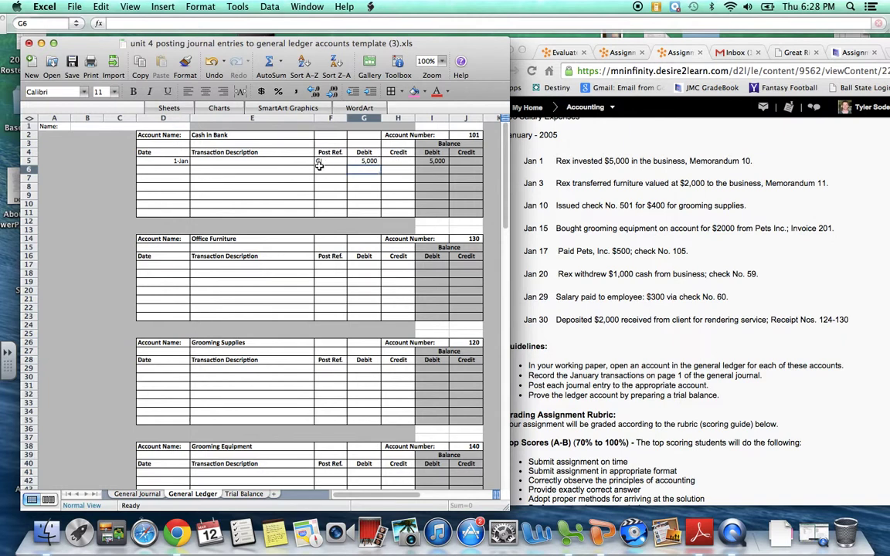
pyautogui.click(140, 493)
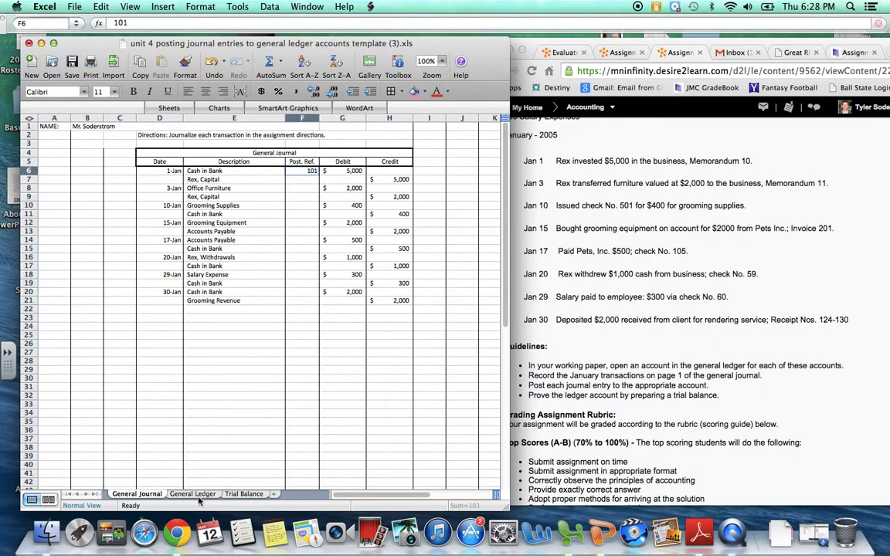
pyautogui.click(303, 180)
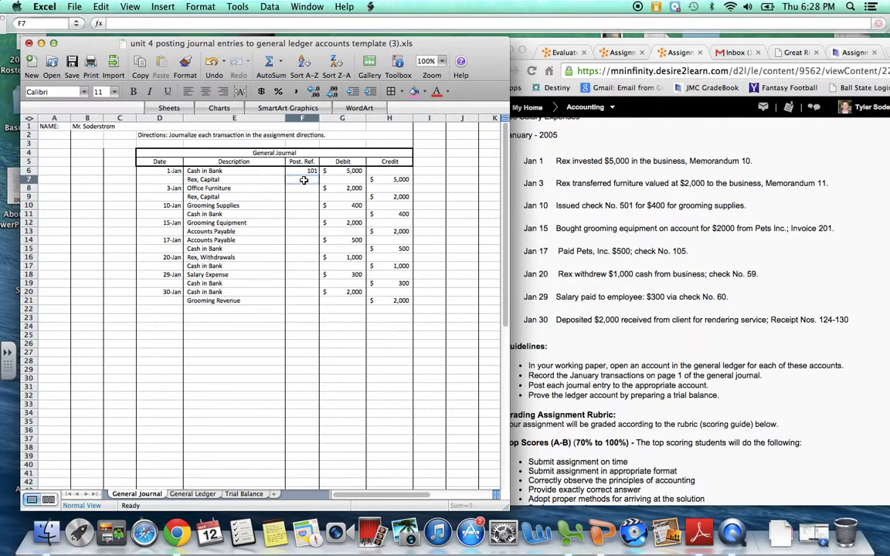
pyautogui.click(203, 495)
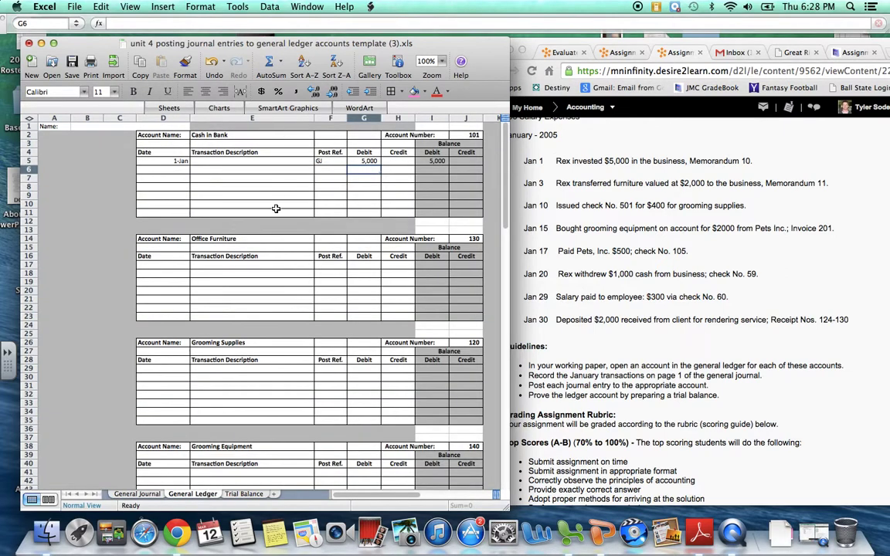
pyautogui.scroll(-5, 262, 193)
pyautogui.scroll(-9, 276, 208)
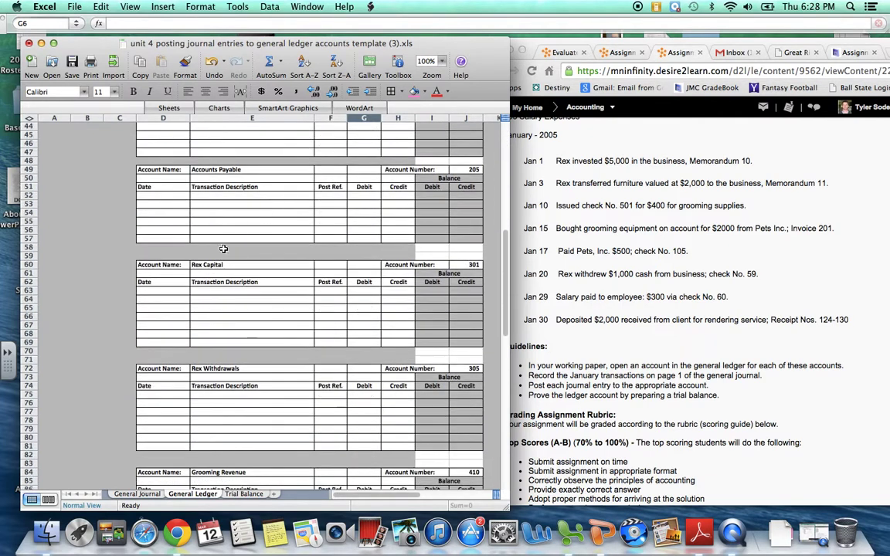
pyautogui.click(181, 293)
pyautogui.write('Jan 1')
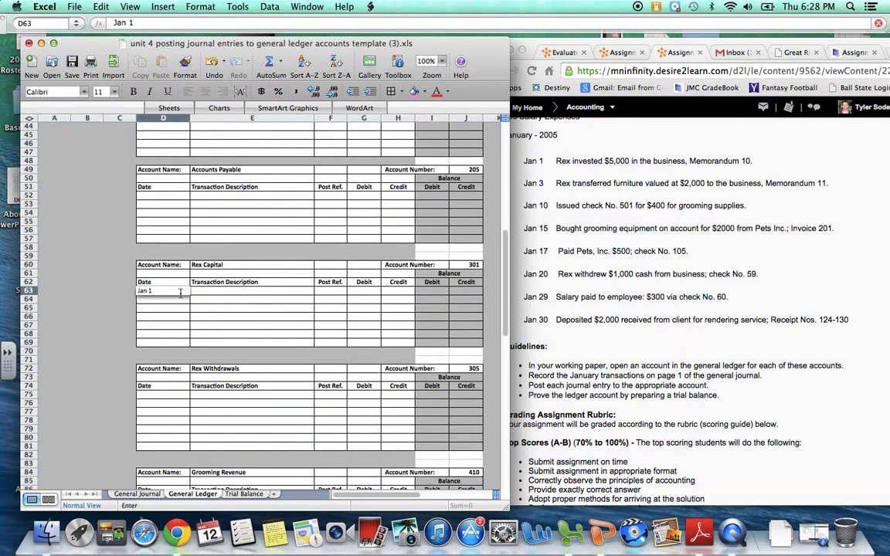
pyautogui.press('Tab')
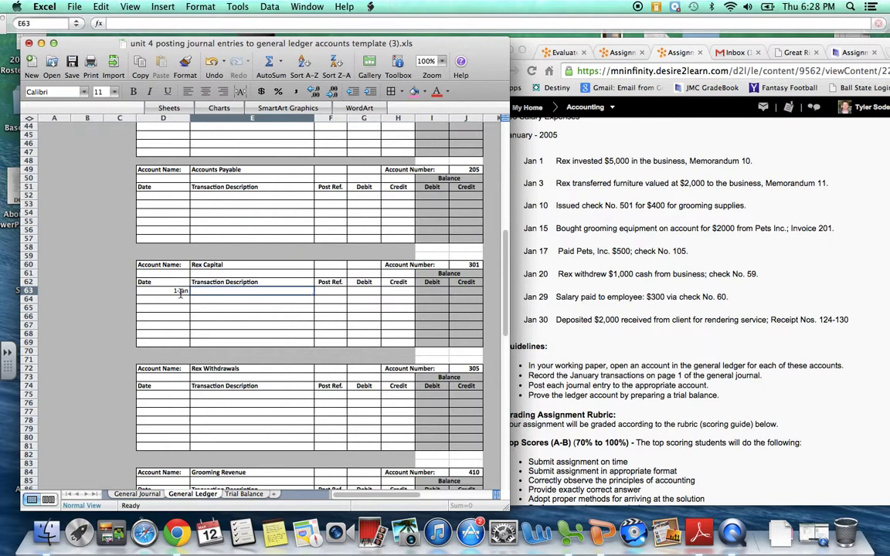
pyautogui.press('Tab')
pyautogui.write('G')
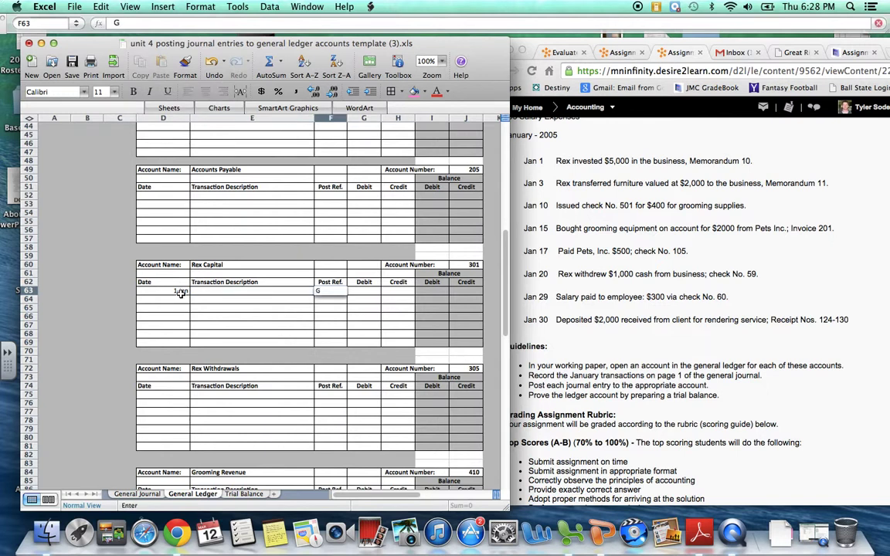
pyautogui.write('J')
pyautogui.press('Tab')
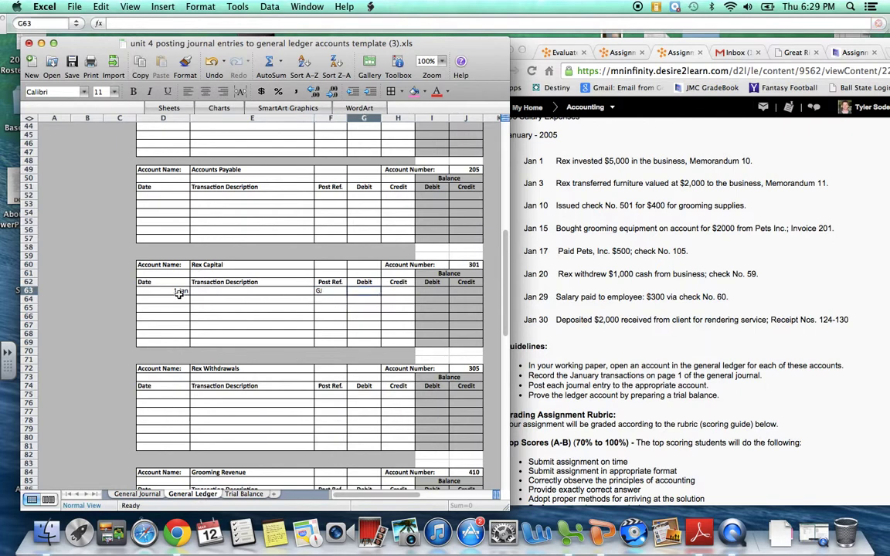
# Check the Jan 1 credit in the General Journal and post 5,000 as credit and credit balance in the ledger's Rex Capital account.
pyautogui.click(122, 495)
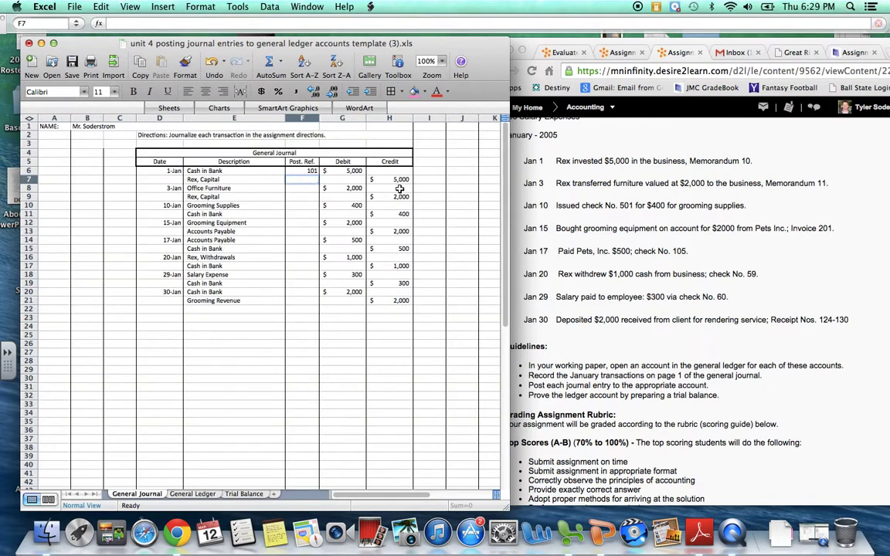
pyautogui.click(192, 495)
pyautogui.press('Tab')
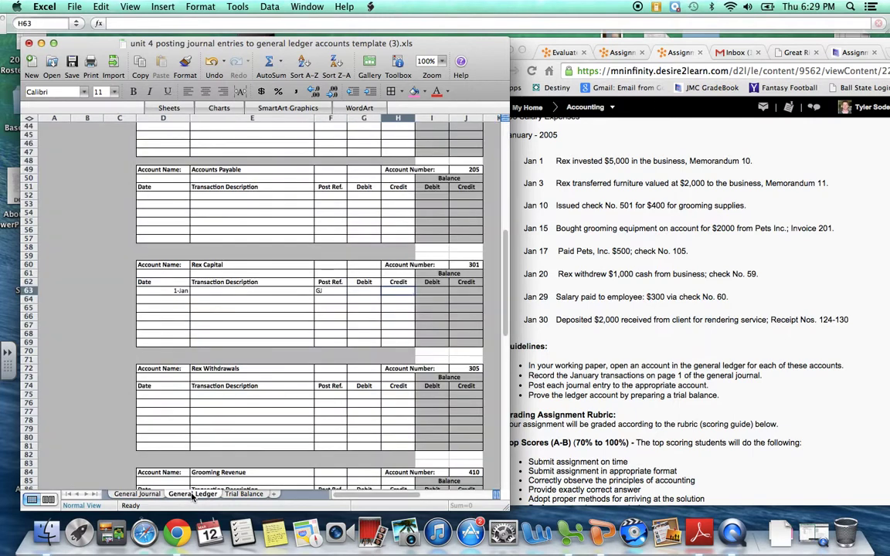
pyautogui.write('5000')
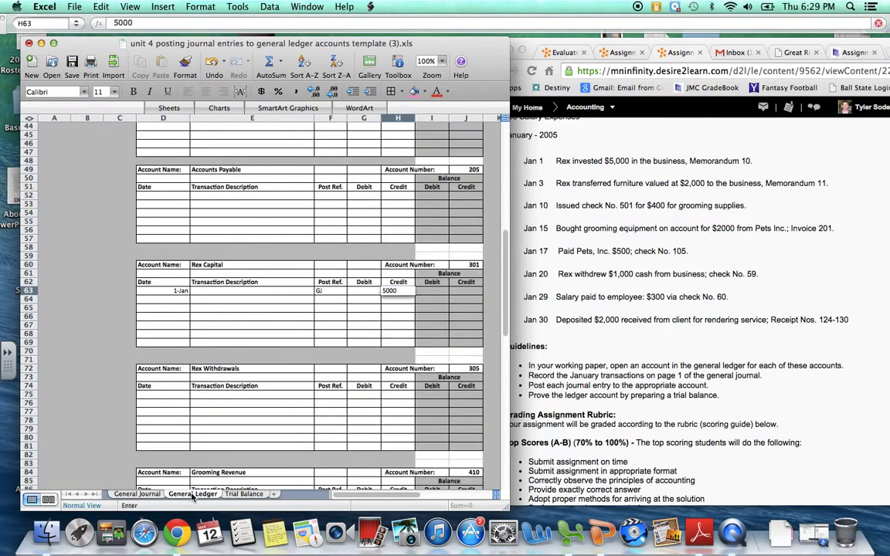
pyautogui.press('Tab')
pyautogui.press('Tab')
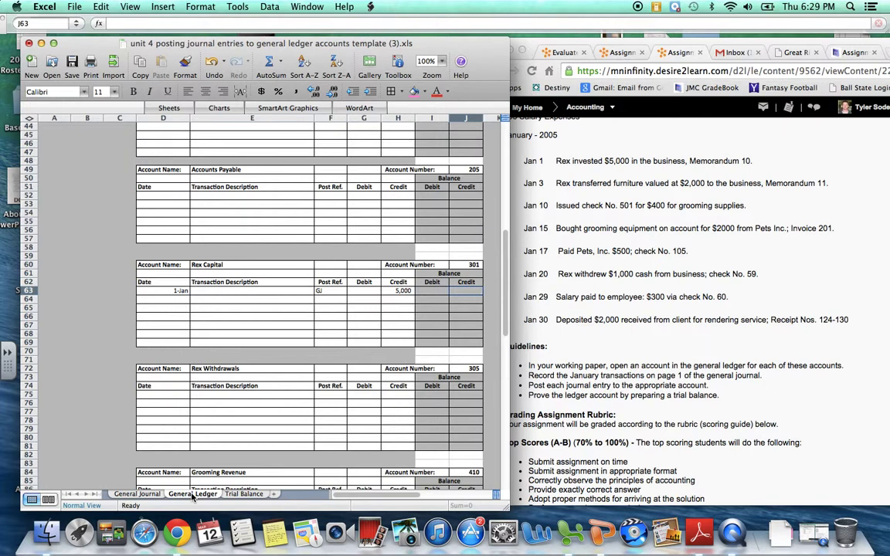
pyautogui.write('5000')
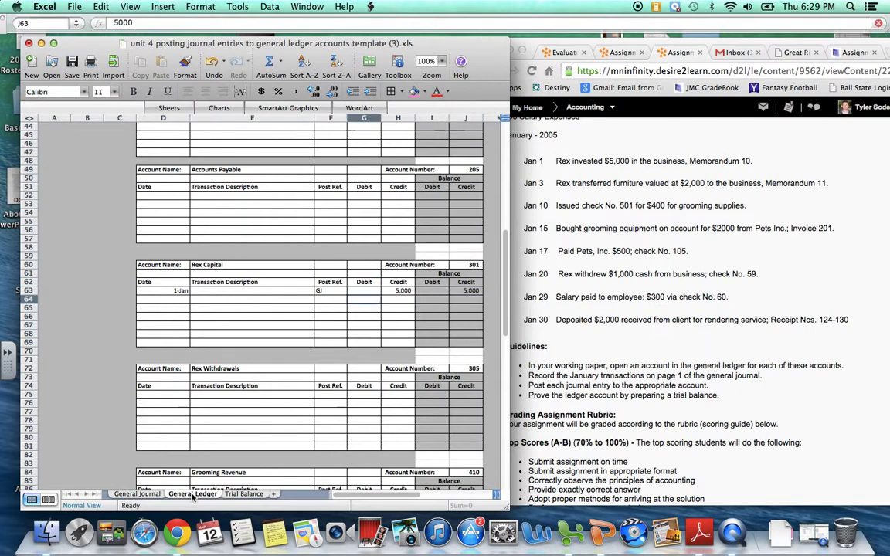
pyautogui.press('Return')
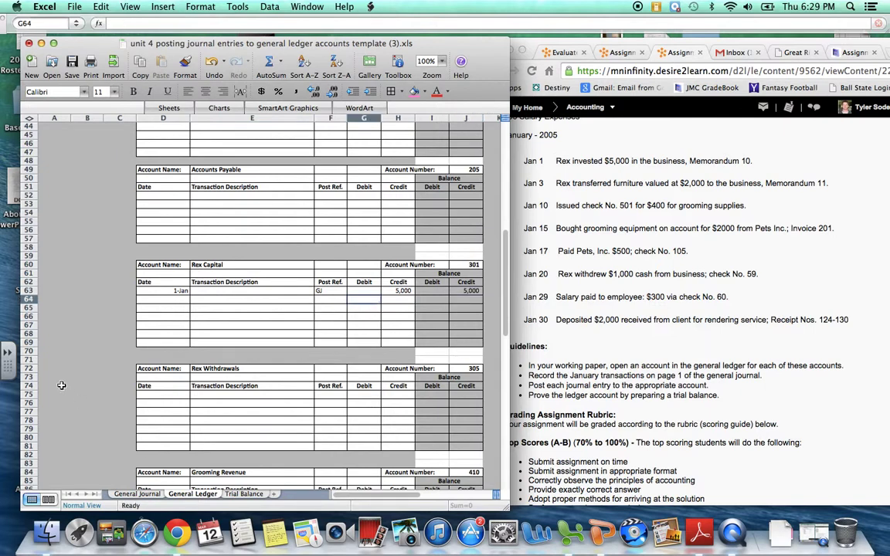
# Enter 301 as the post reference for the Jan 1 Rex, Capital line in General Journal row 7.
pyautogui.click(149, 497)
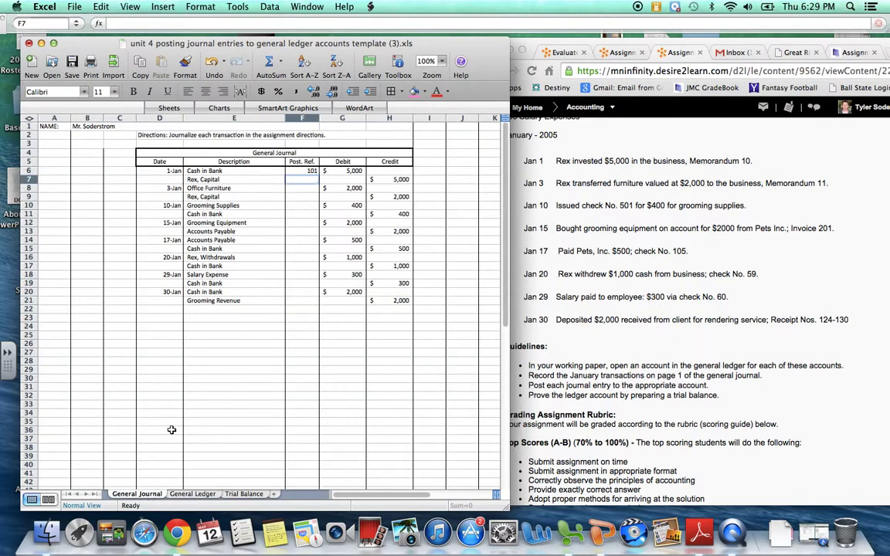
pyautogui.click(309, 179)
pyautogui.write('301')
pyautogui.press('Return')
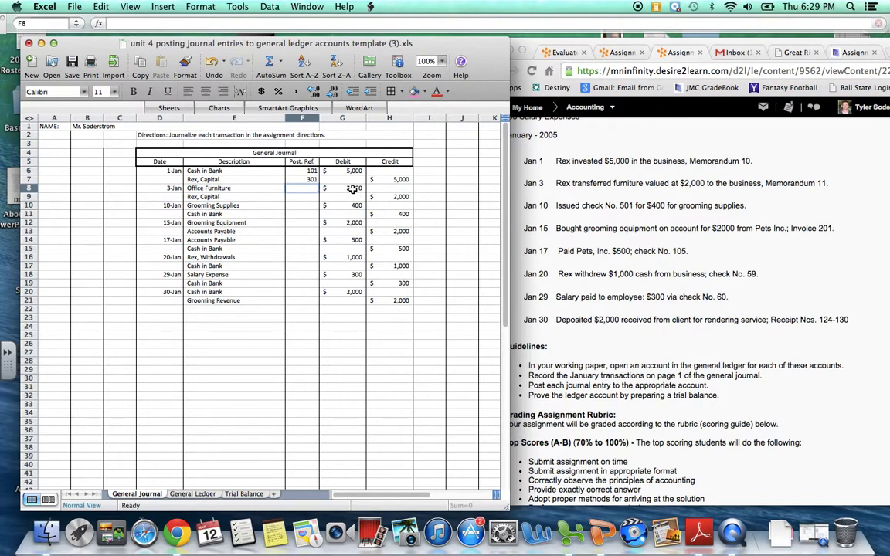
# Start the first entry in the General Ledger's Office Furniture account with date Jan 3 and post reference GJ.
pyautogui.click(192, 494)
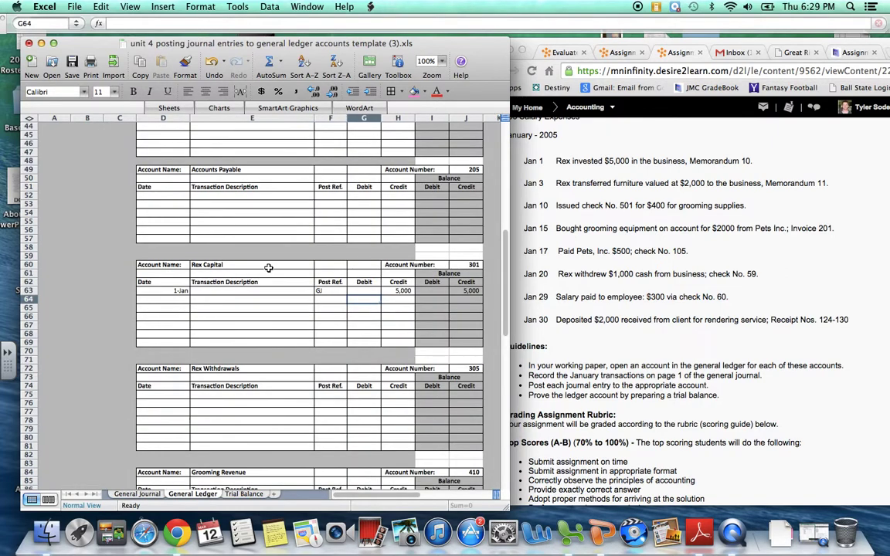
pyautogui.scroll(15, 268, 267)
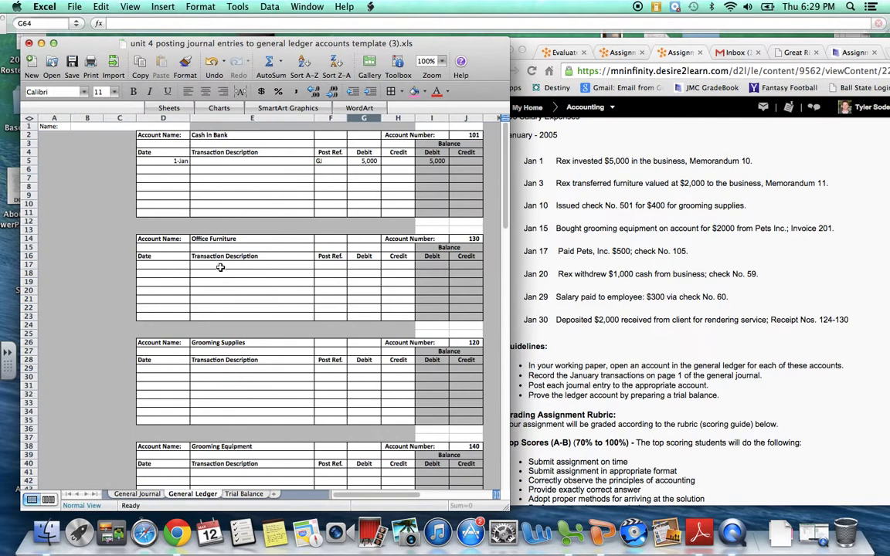
pyautogui.click(183, 265)
pyautogui.write('Jan 3')
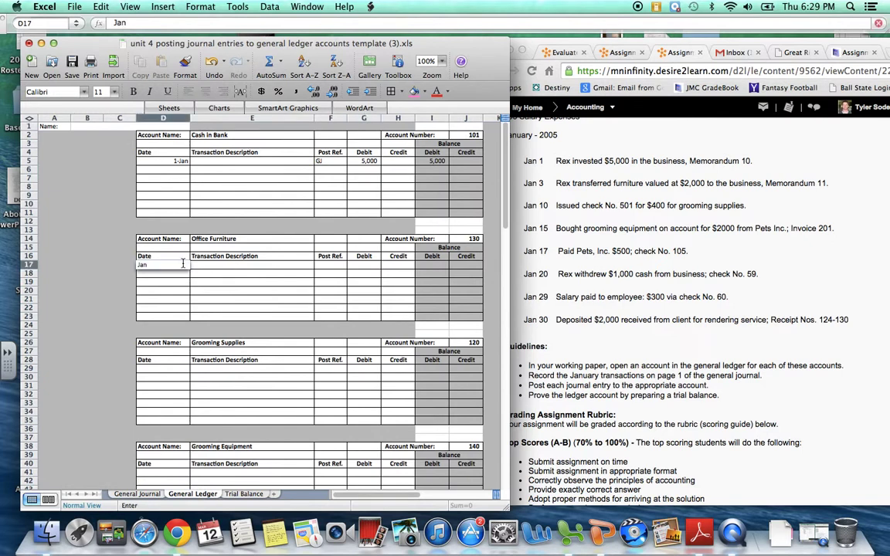
pyautogui.press('Tab')
pyautogui.press('Tab')
pyautogui.write('GJ')
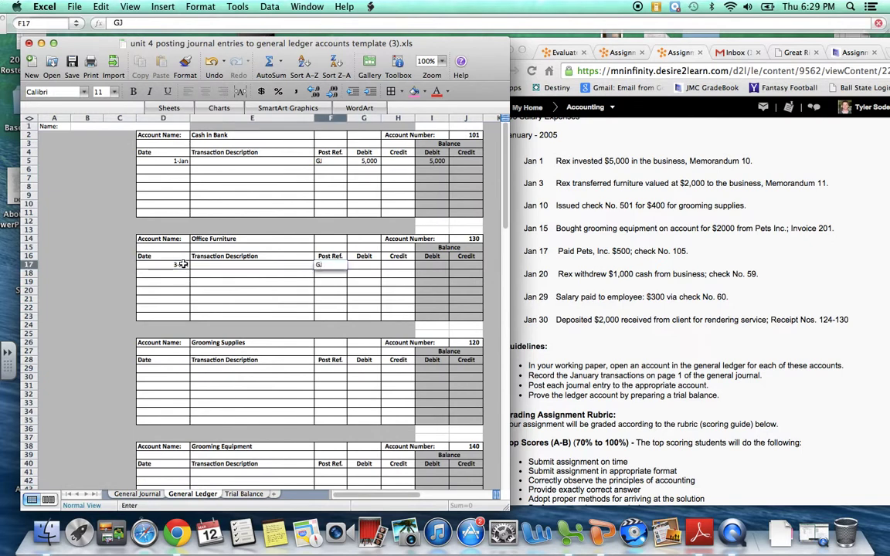
# Post 2,000 as both the debit and the debit balance of the Jan 3 Office Furniture entry.
pyautogui.press('Tab')
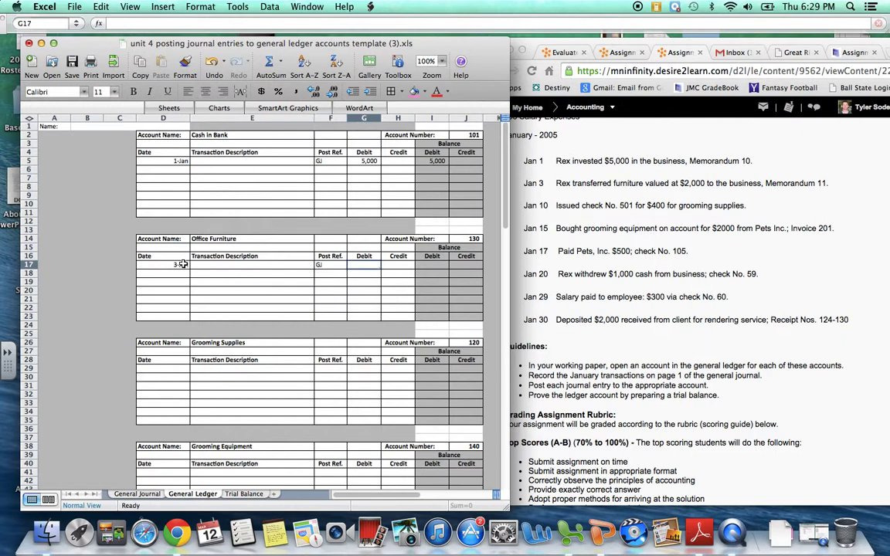
pyautogui.write('2000')
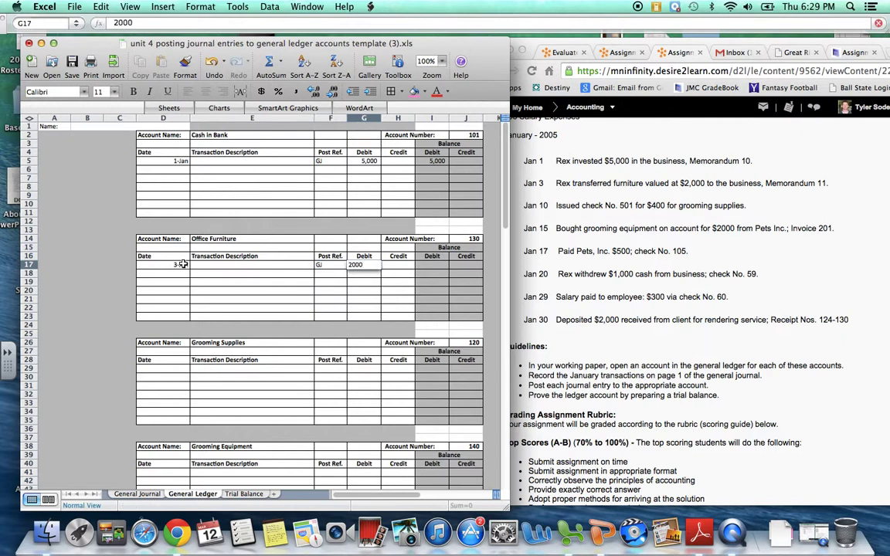
pyautogui.press('Tab')
pyautogui.press('Tab')
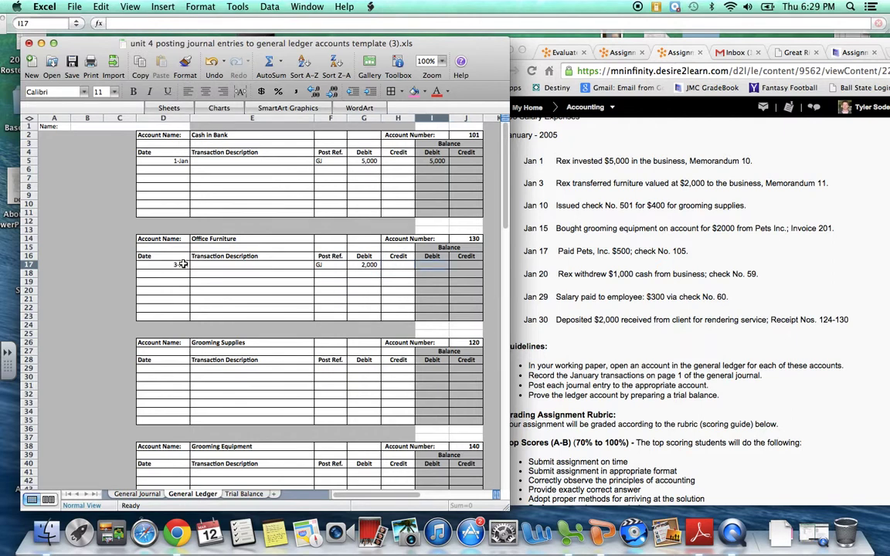
pyautogui.write('2000')
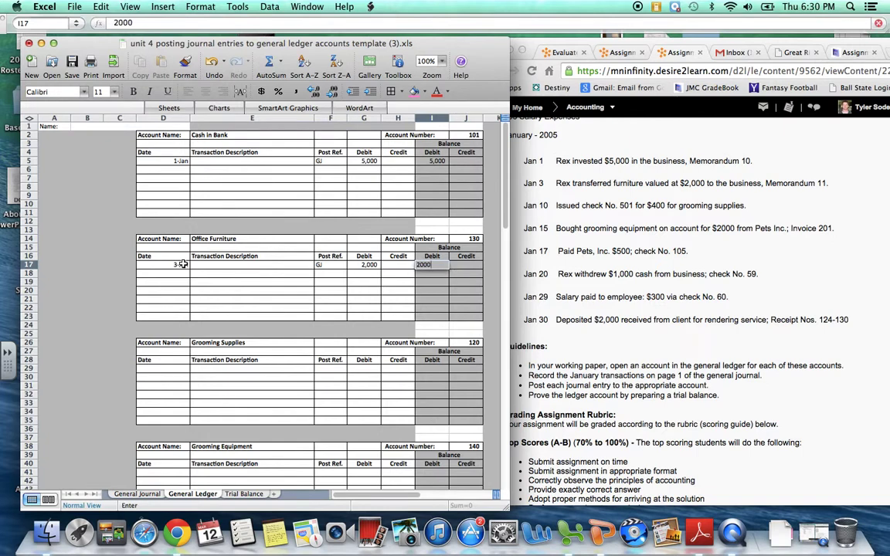
pyautogui.press('Return')
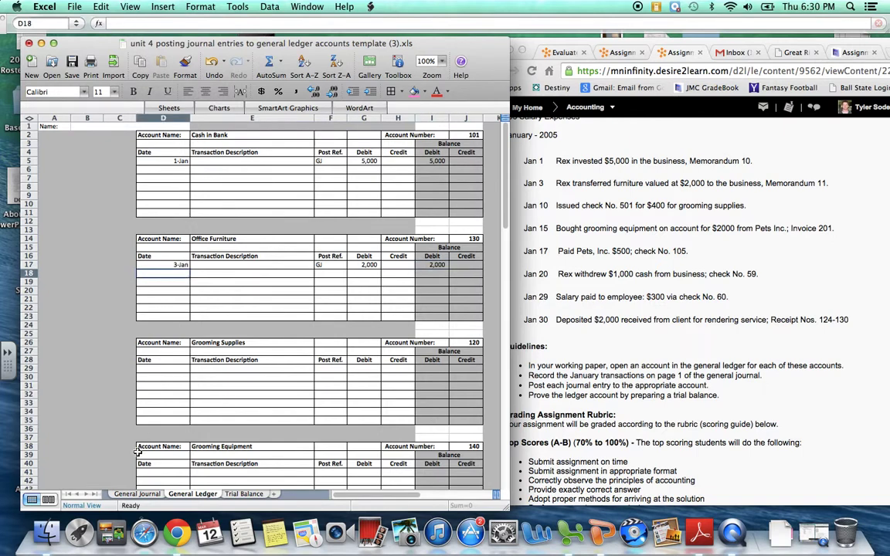
# Look up the Office Furniture account number in the General Ledger and enter 130 as the post reference in General Journal row 8.
pyautogui.click(144, 494)
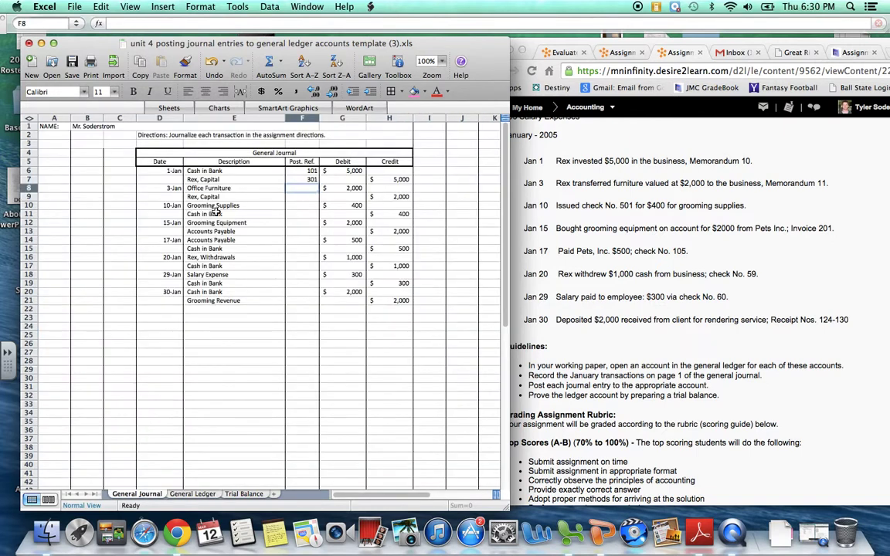
pyautogui.click(192, 493)
pyautogui.click(136, 493)
pyautogui.write('130')
pyautogui.press('Return')
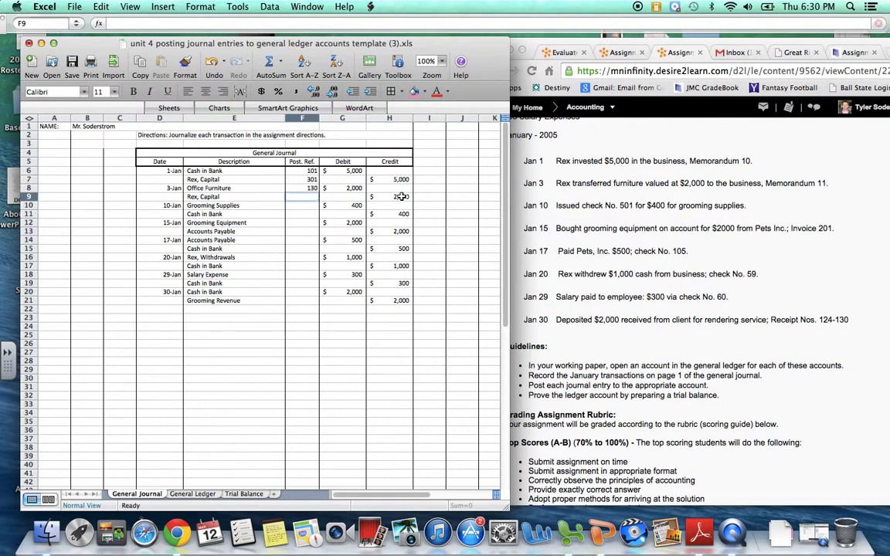
# Start a second entry in the General Ledger's Rex Capital account with date Jan 3 and post reference GJ.
pyautogui.click(188, 495)
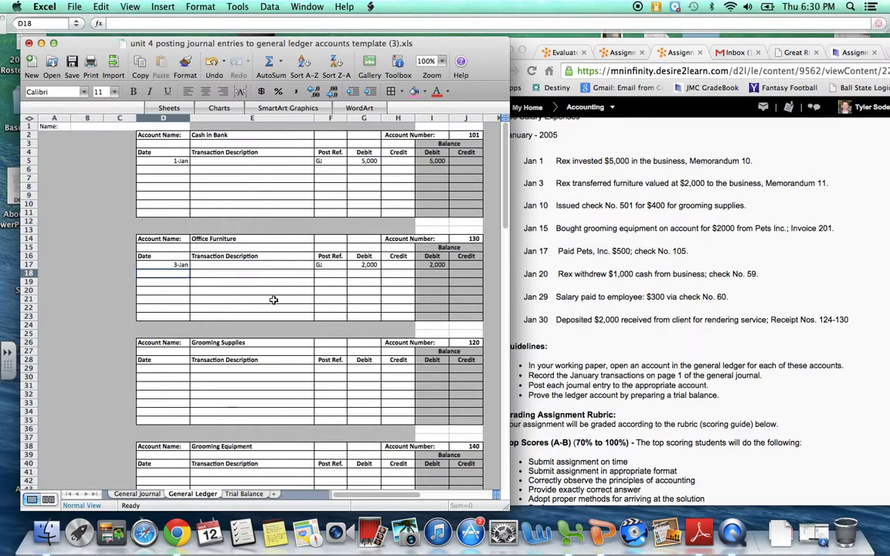
pyautogui.scroll(-10, 274, 300)
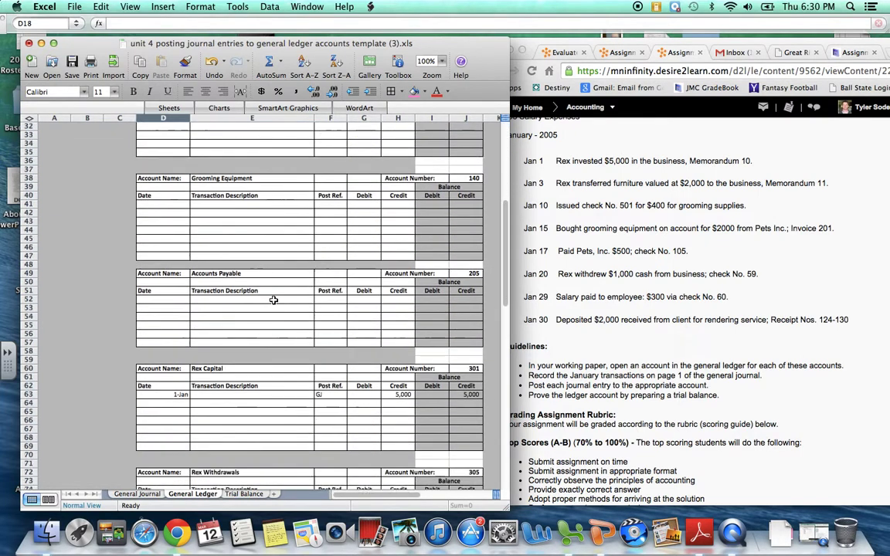
pyautogui.scroll(-1, 274, 299)
pyautogui.click(177, 377)
pyautogui.write('Jan')
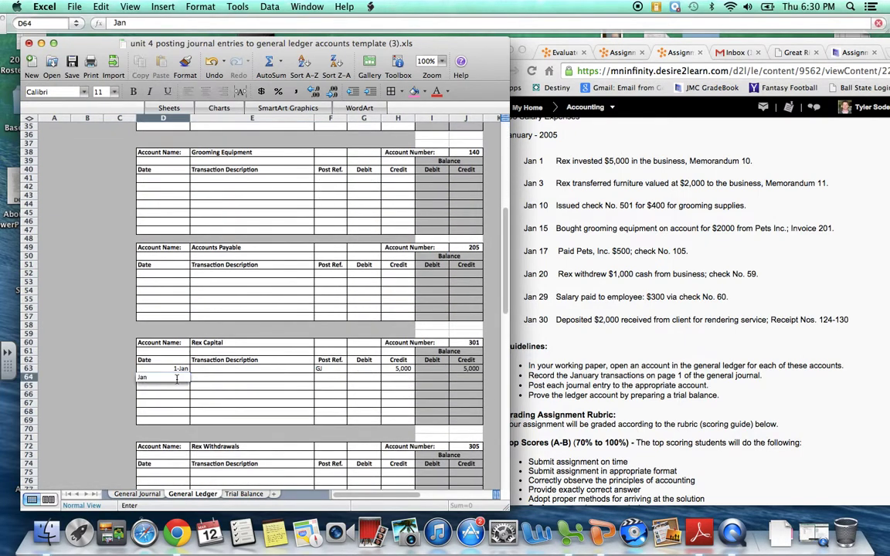
pyautogui.write('1')
pyautogui.press('Tab')
pyautogui.press('Tab')
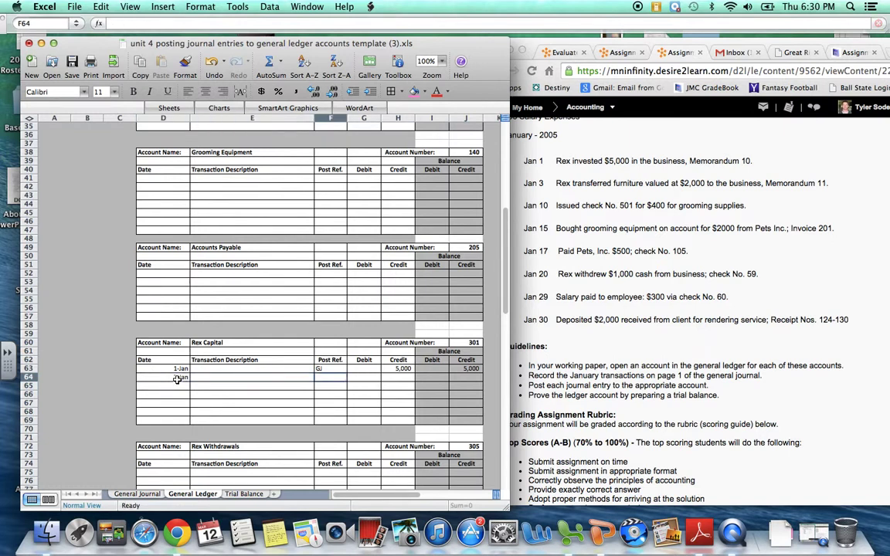
pyautogui.write('GJ')
pyautogui.press('Tab')
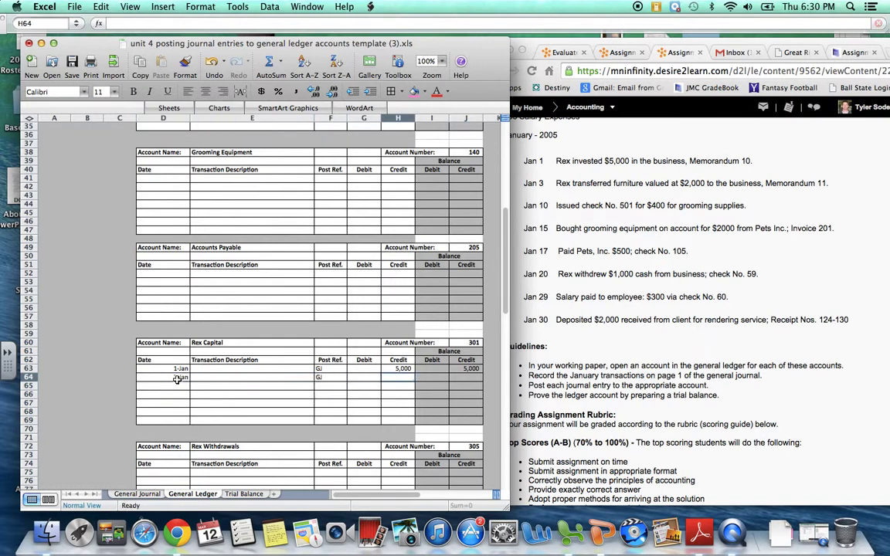
# Post 2,000 as the credit and 7,000 as the running credit balance of the Jan 3 Rex Capital entry.
pyautogui.press('Tab')
pyautogui.write('2,00')
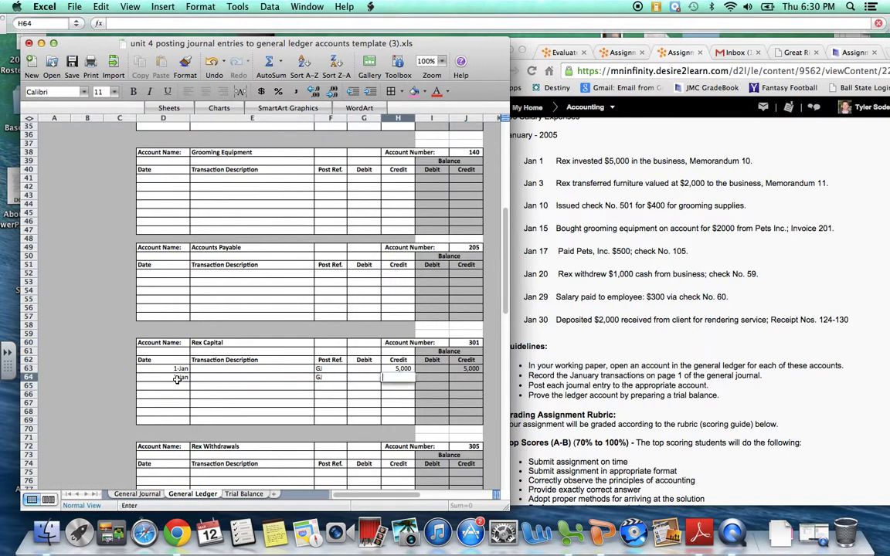
pyautogui.write('000')
pyautogui.press('Tab')
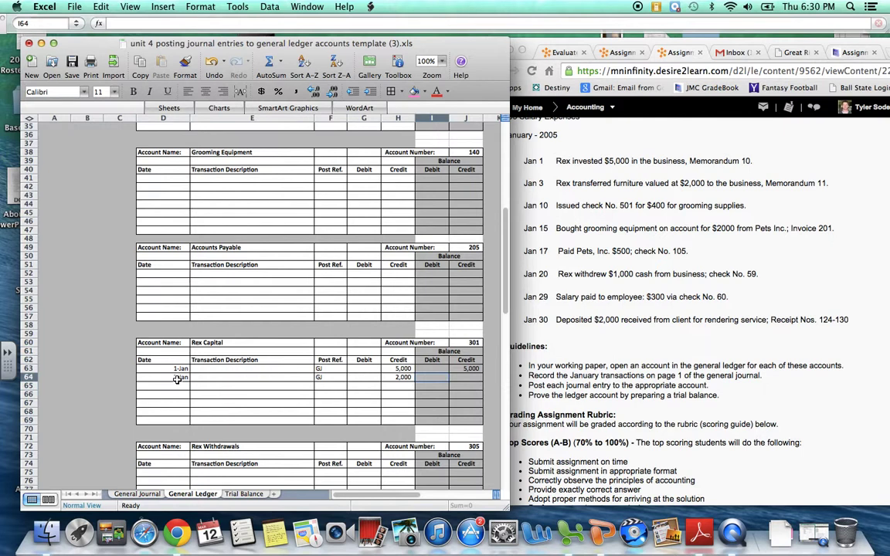
pyautogui.press('Tab')
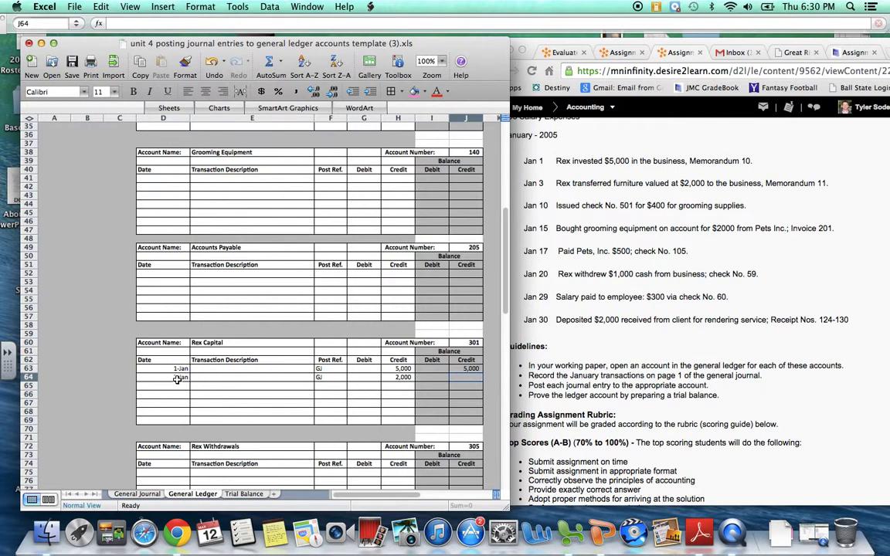
pyautogui.click(466, 369)
pyautogui.write('7000')
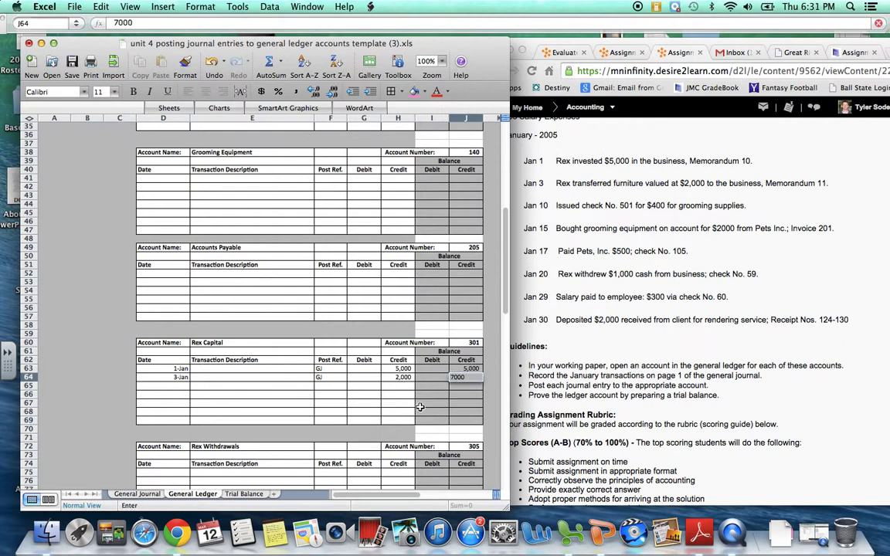
pyautogui.press('Return')
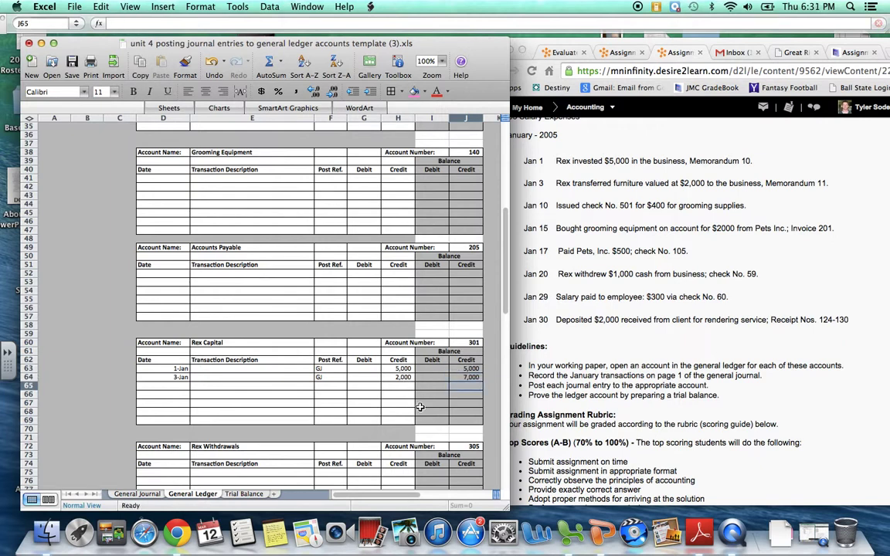
# Enter 301 as the post reference for the Jan 3 Rex, Capital line in General Journal row 9.
pyautogui.click(138, 494)
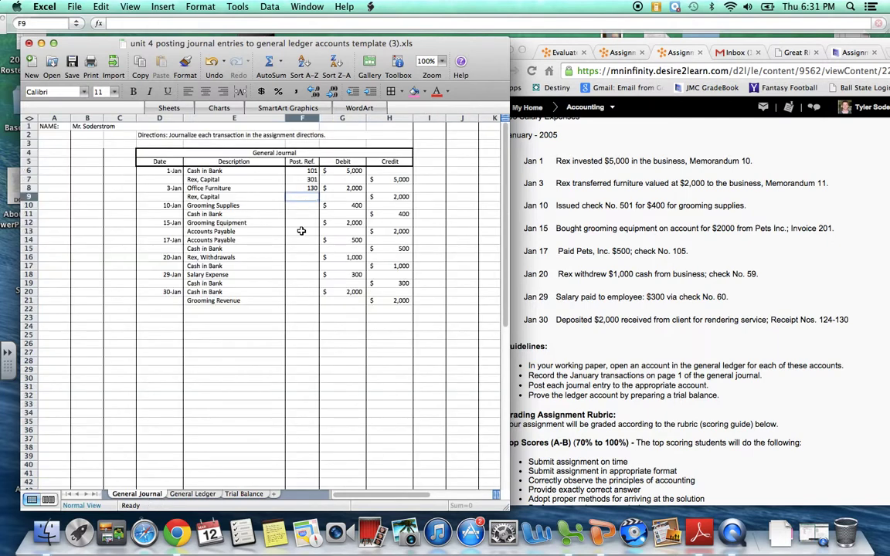
pyautogui.write('301')
pyautogui.press('Return')
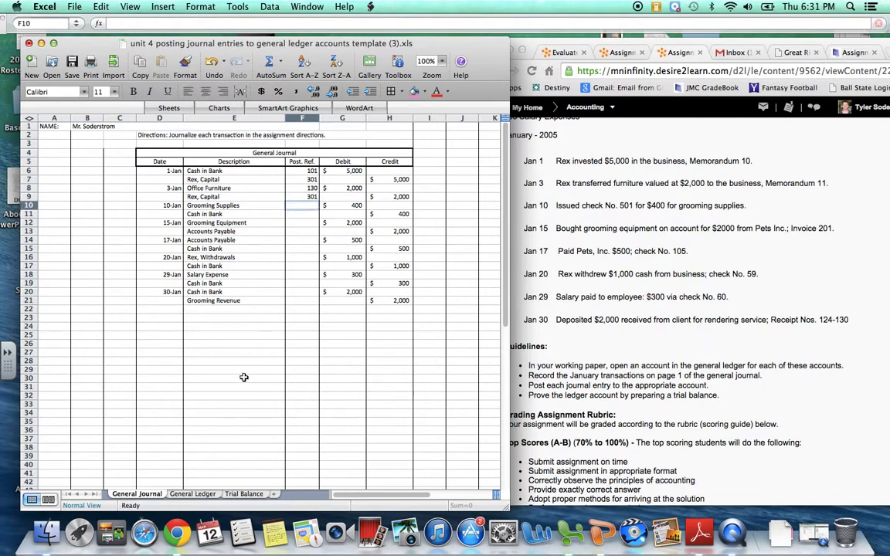
# Start the first entry in the General Ledger's Grooming Supplies account with date Jan 10 and post reference GJ.
pyautogui.click(192, 494)
pyautogui.scroll(5, 262, 363)
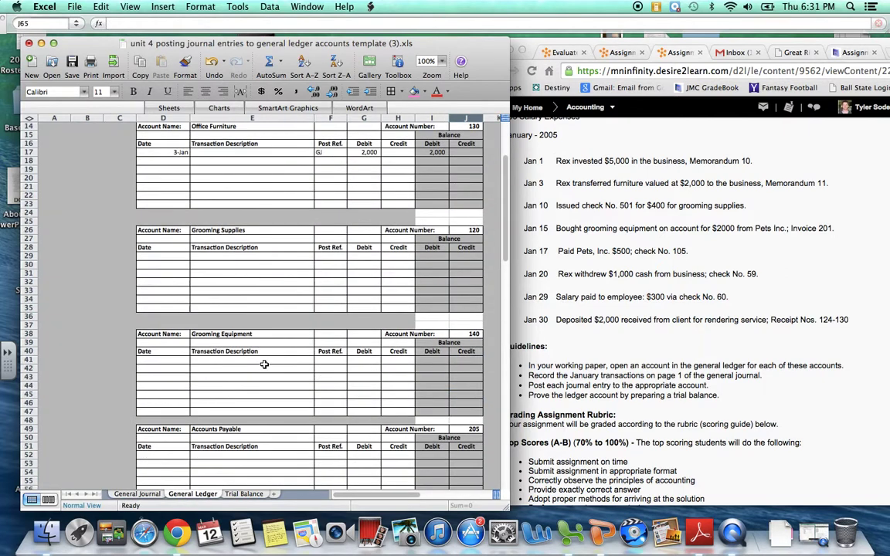
pyautogui.scroll(5, 263, 364)
pyautogui.click(178, 345)
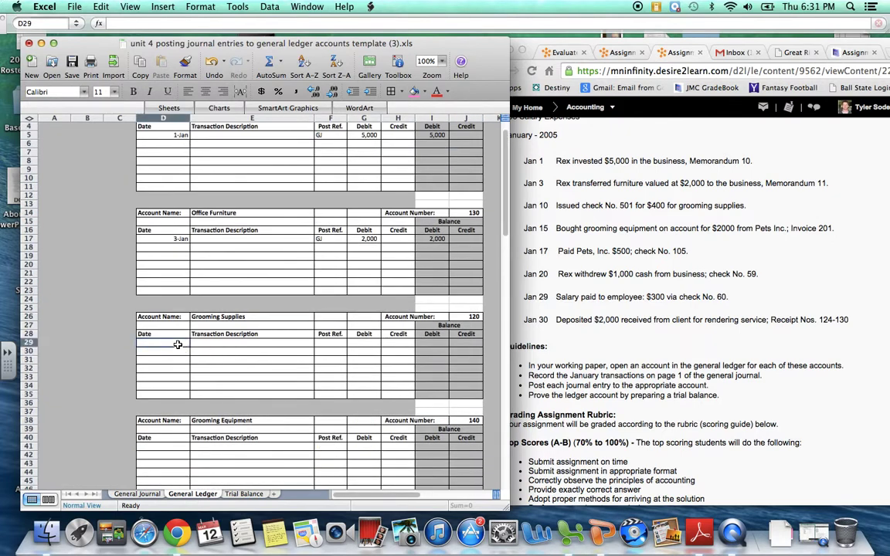
pyautogui.write('Jan 10')
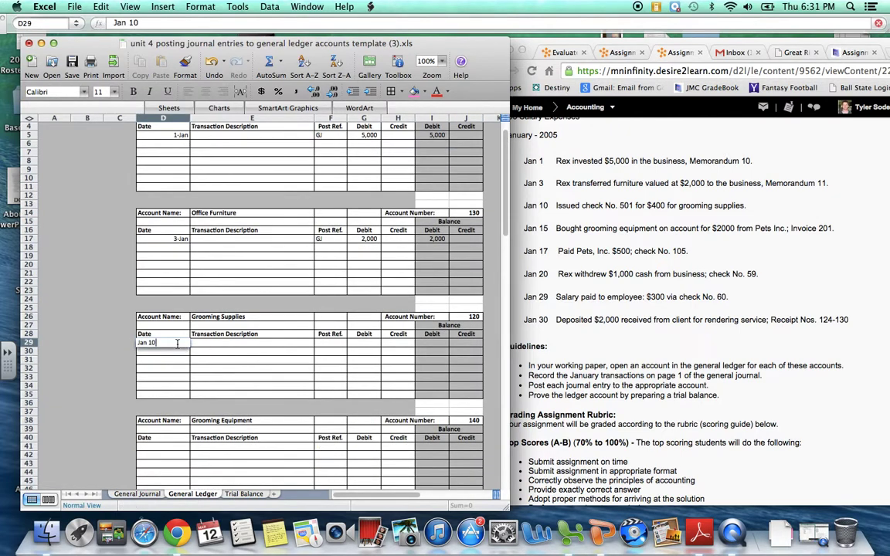
pyautogui.press('Tab')
pyautogui.press('Tab')
pyautogui.write('GJ')
pyautogui.press('Tab')
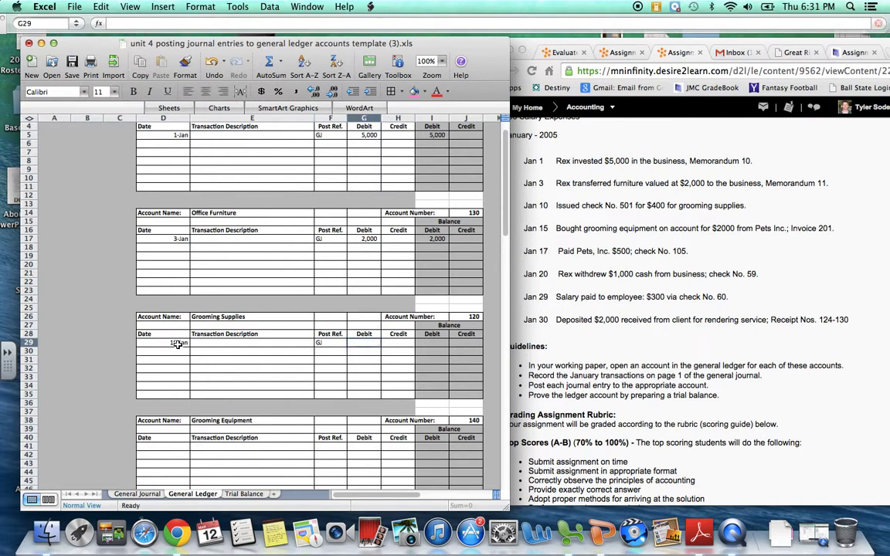
# Post 400 as both the debit and the debit balance of the Jan 10 Grooming Supplies entry.
pyautogui.write('400')
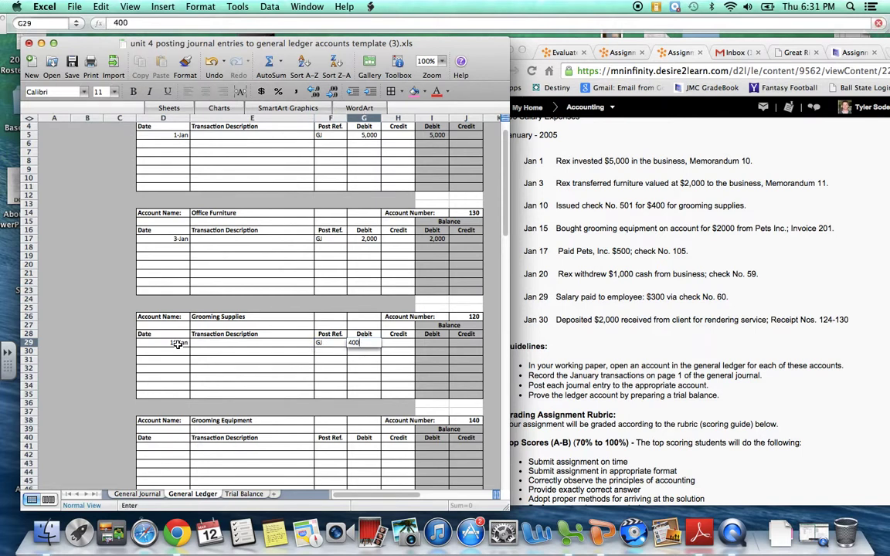
pyautogui.press('Tab')
pyautogui.press('Tab')
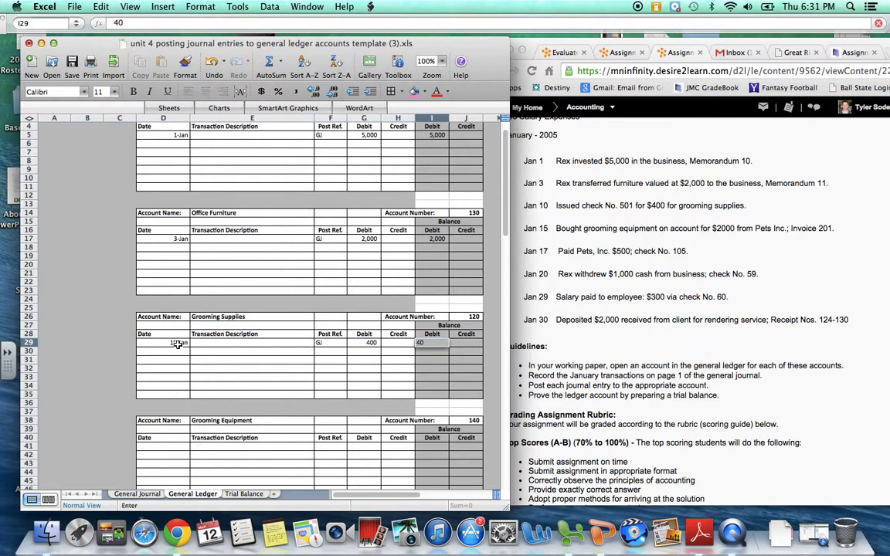
pyautogui.write('400')
pyautogui.press('Return')
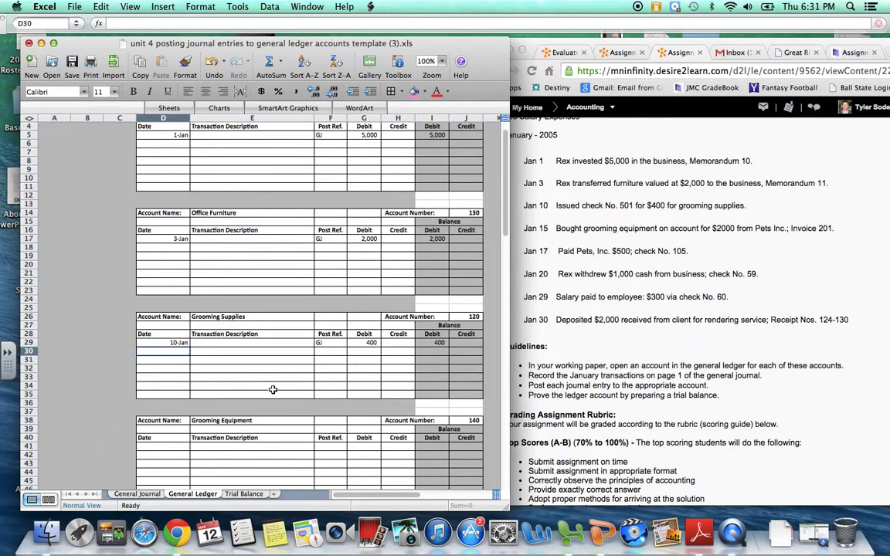
pyautogui.click(439, 342)
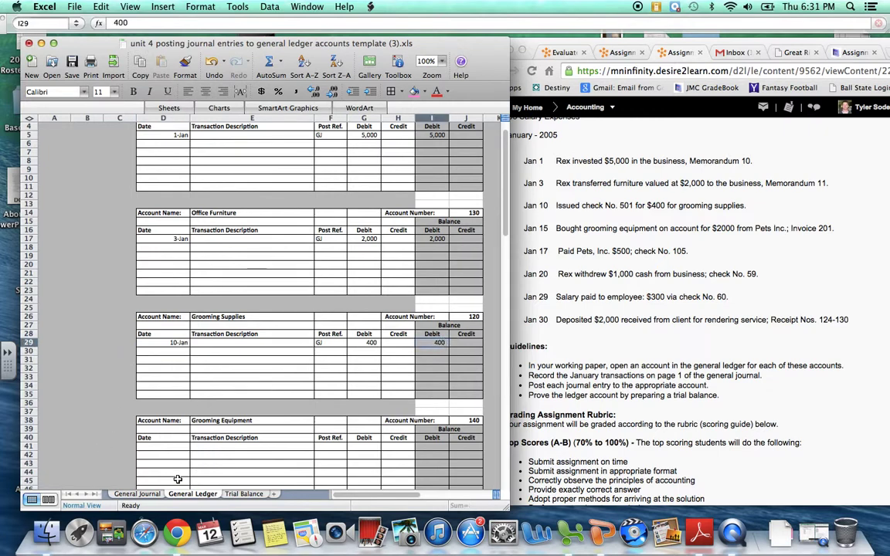
pyautogui.rightClick(155, 497)
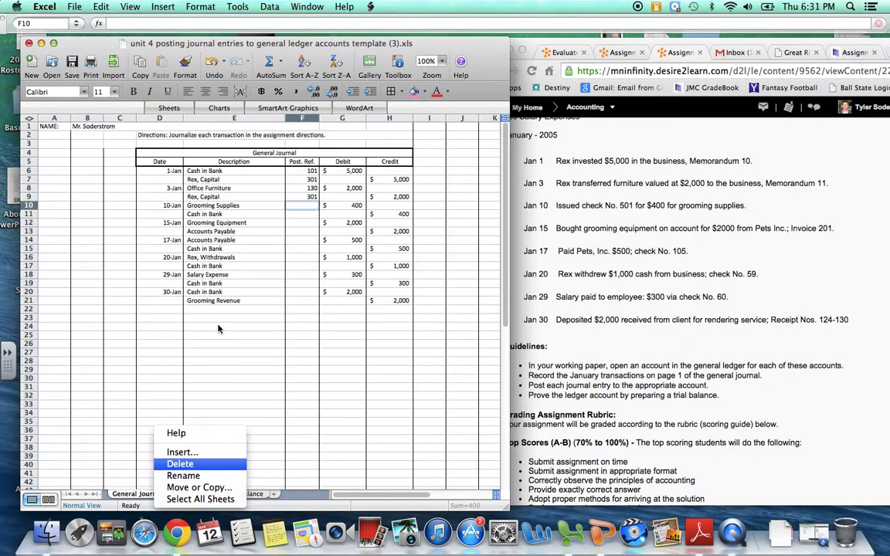
pyautogui.click(301, 205)
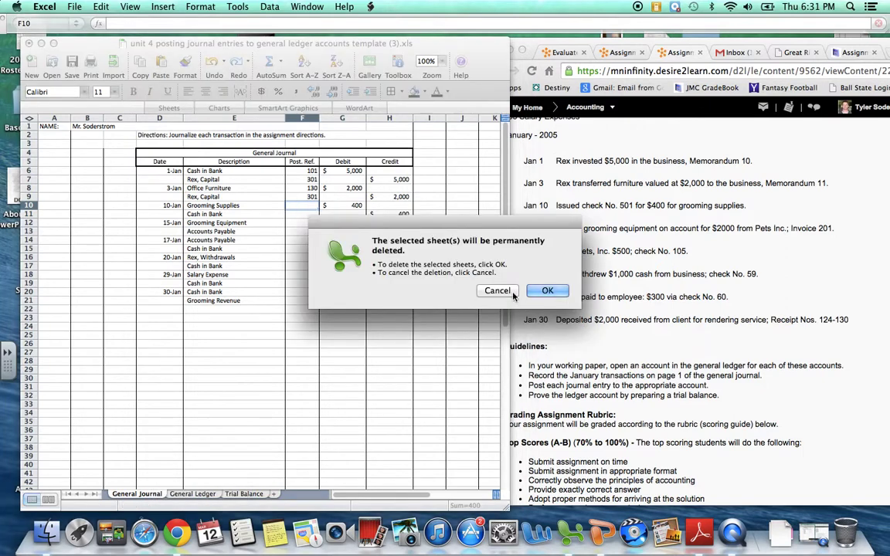
pyautogui.press('Escape')
# Enter 120 as the posting reference for the 10-Jan Grooming Supplies line in the General Journal.
pyautogui.click(307, 198)
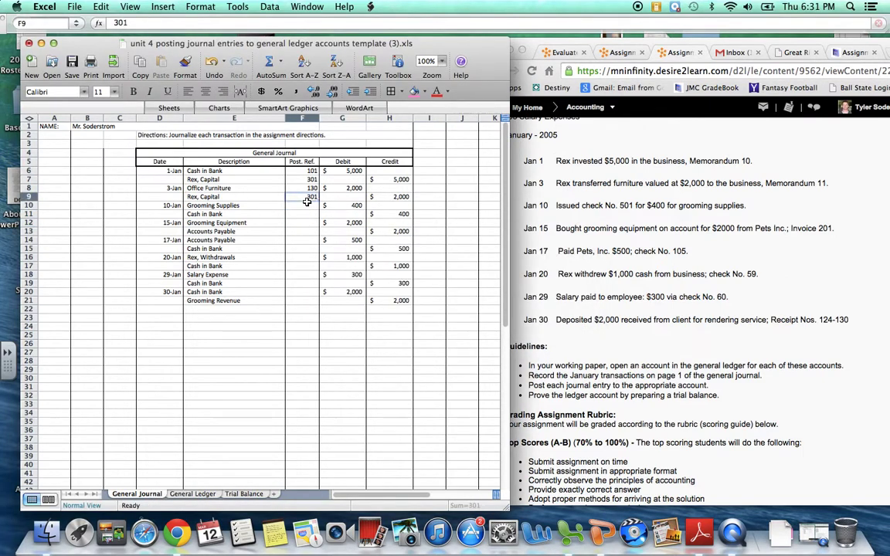
pyautogui.click(307, 204)
pyautogui.write('120')
pyautogui.press('Return')
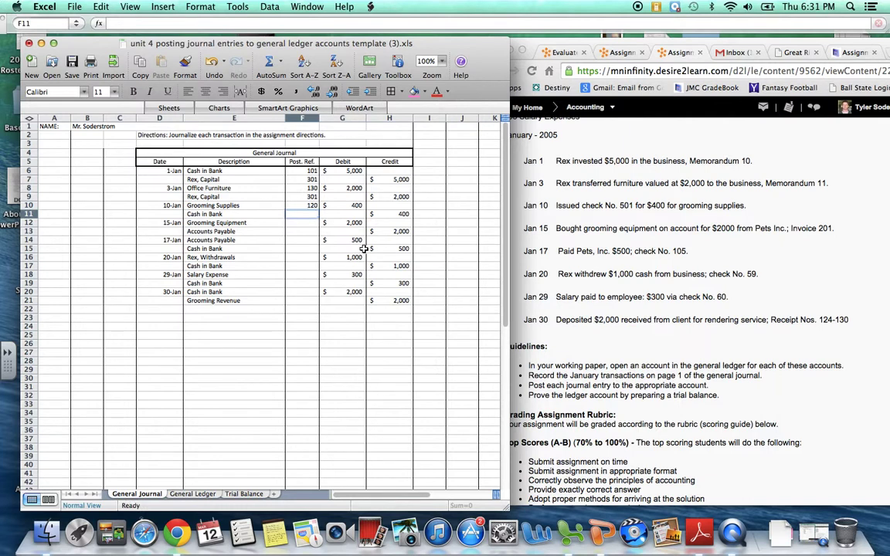
# Post the Jan 10 entry to the Cash in Bank ledger account with post reference GJ and a credit of 400.
pyautogui.click(193, 493)
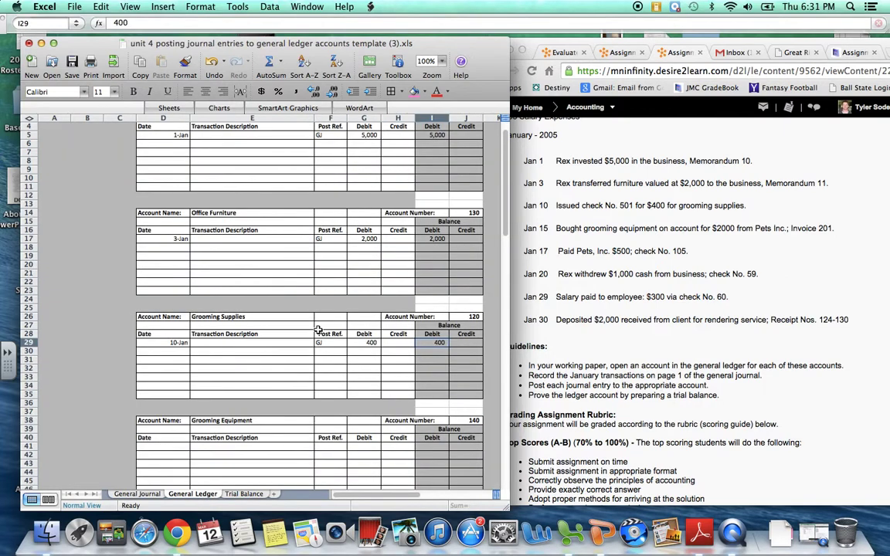
pyautogui.scroll(3, 284, 297)
pyautogui.click(184, 170)
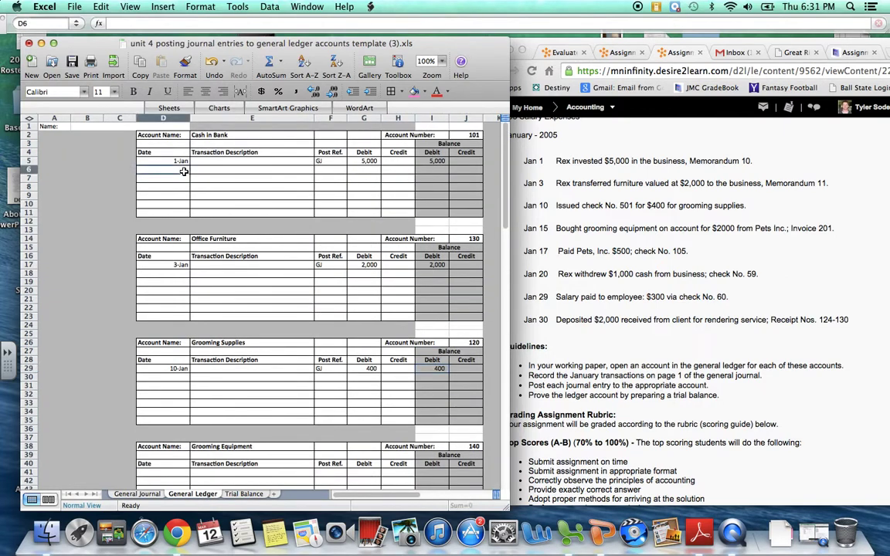
pyautogui.write('Jan 10')
pyautogui.press('Tab')
pyautogui.press('Tab')
pyautogui.press('Tab')
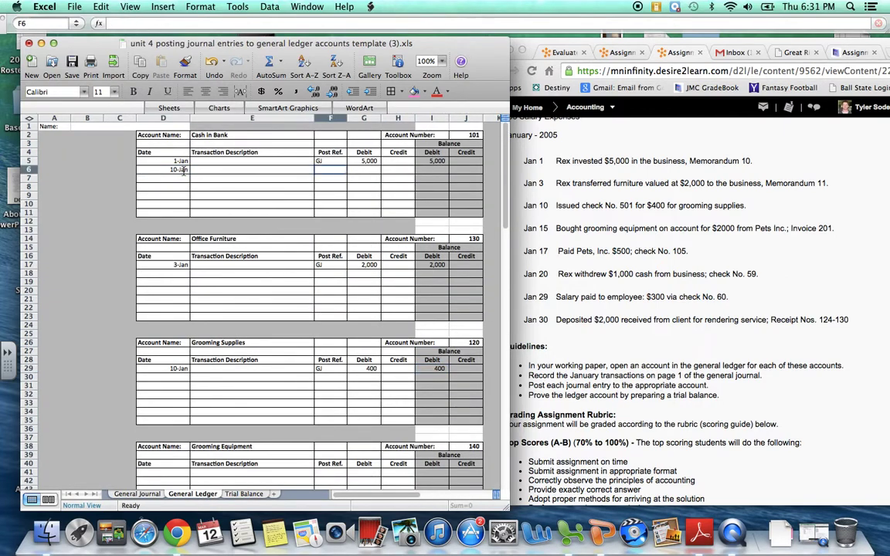
pyautogui.write('GJ')
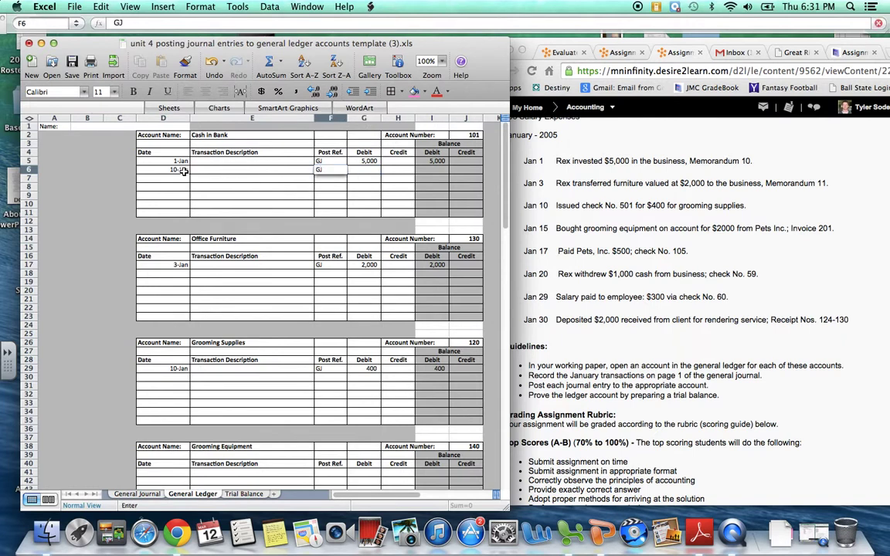
pyautogui.press('Tab')
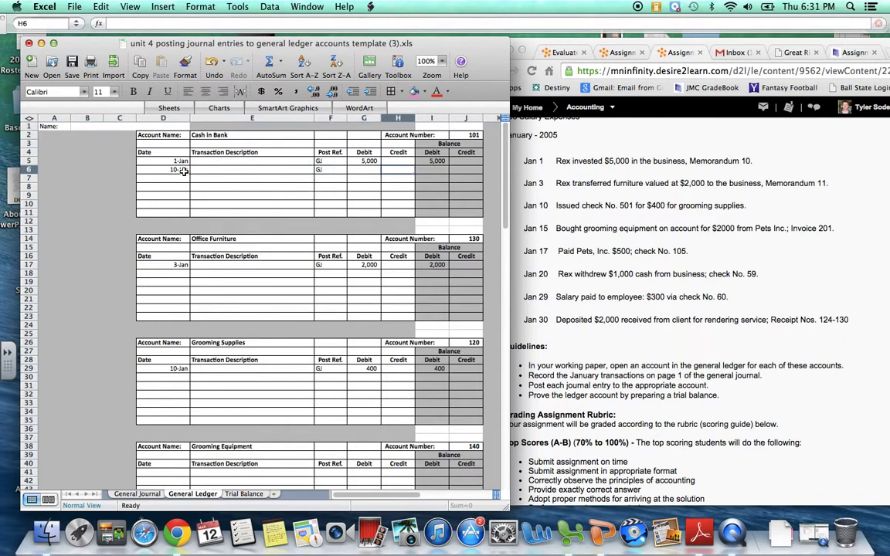
pyautogui.write('400')
pyautogui.press('Tab')
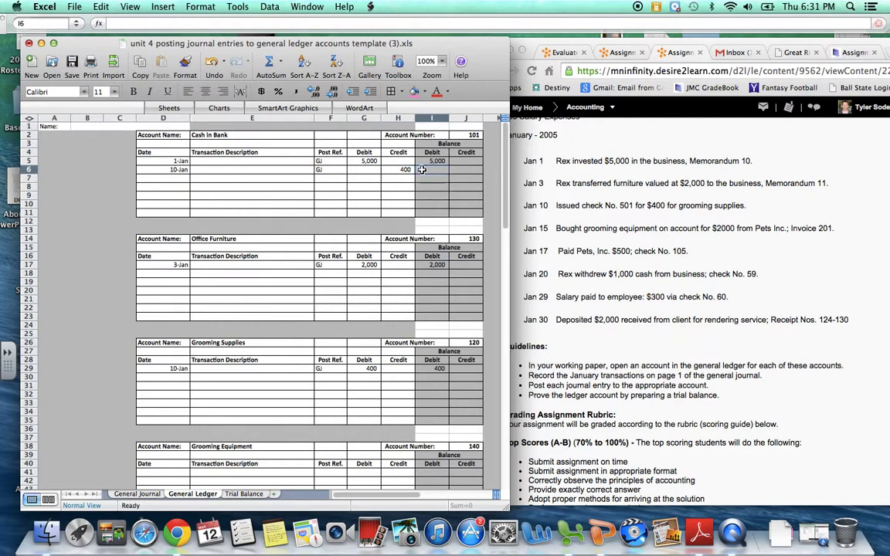
# Enter 4600 as the debit balance for the 10-Jan row of the Cash in Bank account.
pyautogui.click(470, 169)
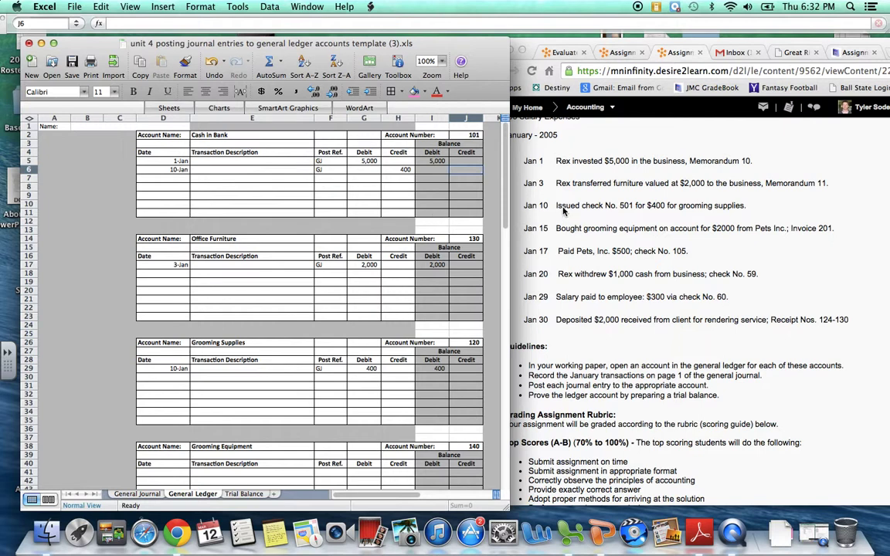
pyautogui.click(436, 171)
pyautogui.write('4600')
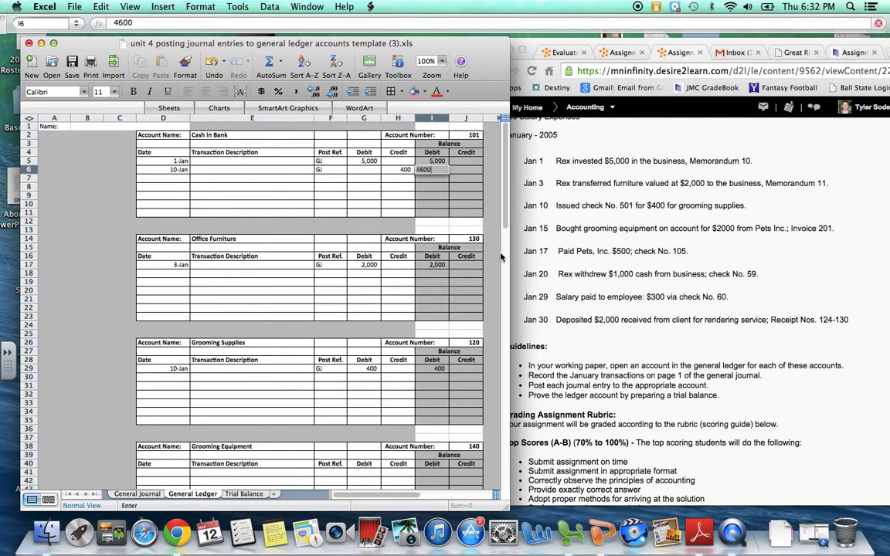
pyautogui.press('Return')
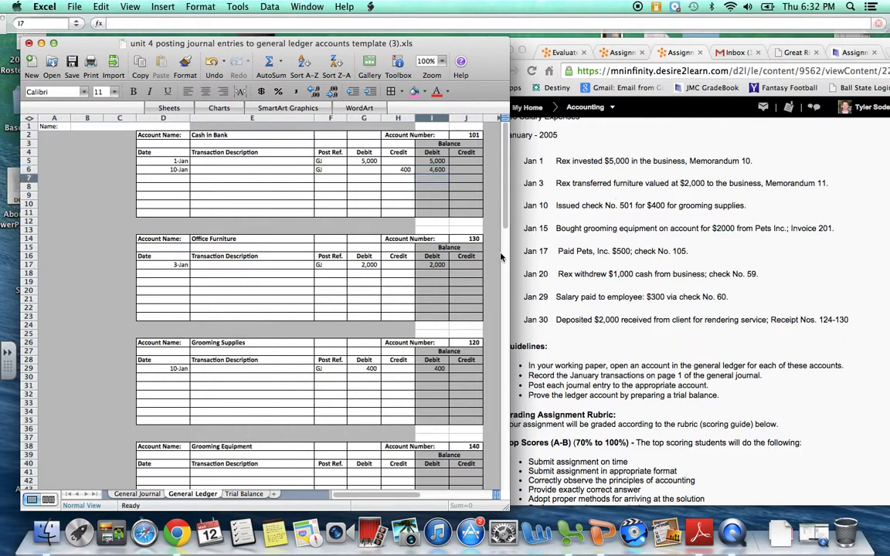
# Record 101 as the posting reference for the 10-Jan Cash in Bank line in the General Journal.
pyautogui.click(137, 494)
pyautogui.write('101')
pyautogui.press('Return')
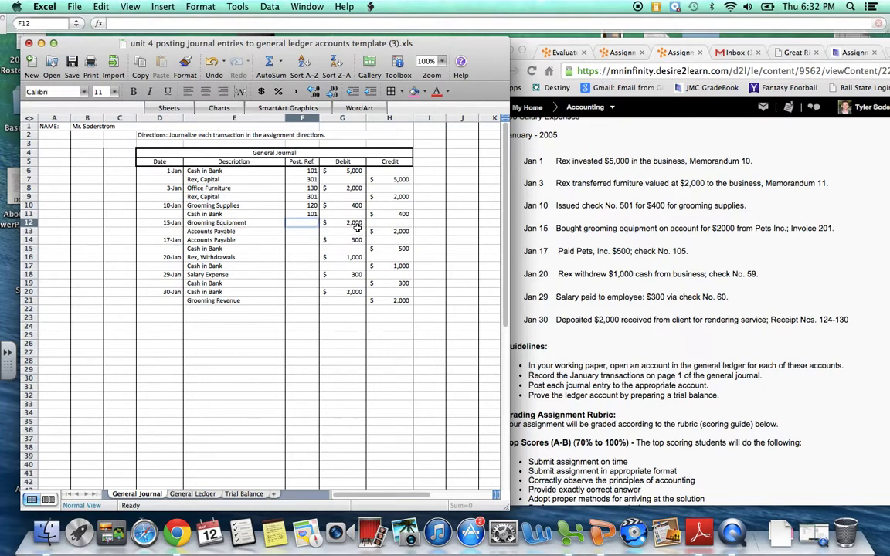
# Start the first posting in the Grooming Equipment ledger account with the date Jan 15 and post reference GJ.
pyautogui.click(193, 493)
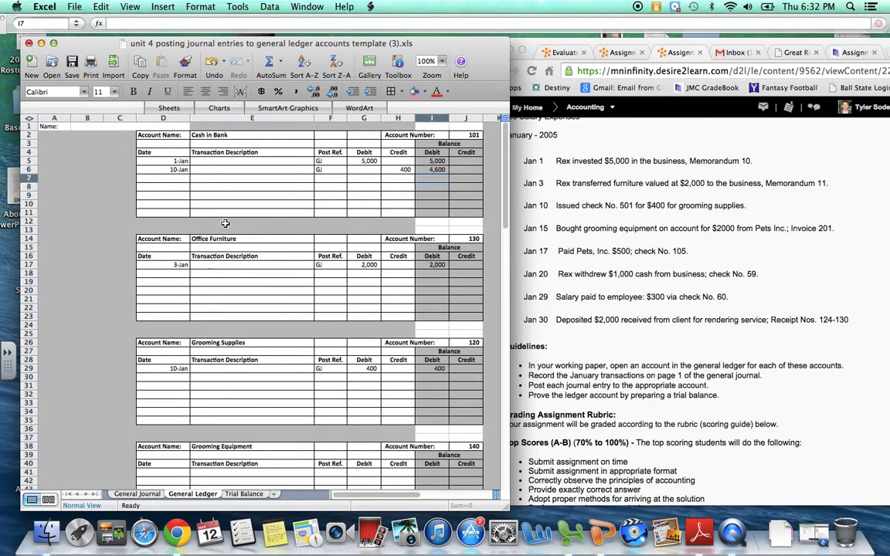
pyautogui.scroll(-5, 301, 170)
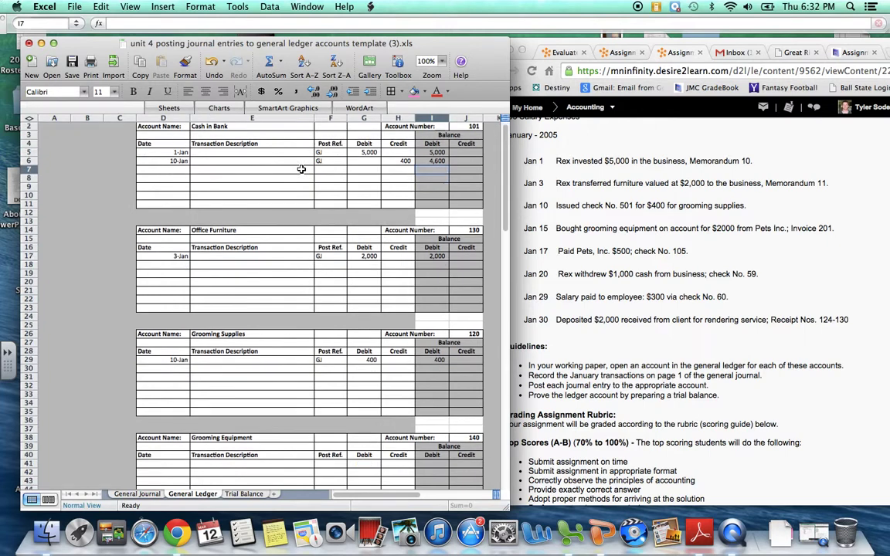
pyautogui.click(176, 367)
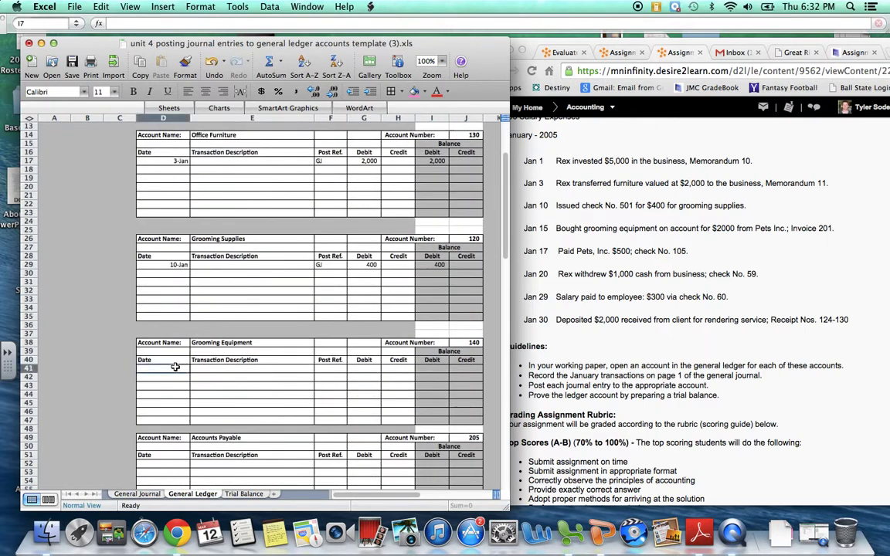
pyautogui.write('Jan')
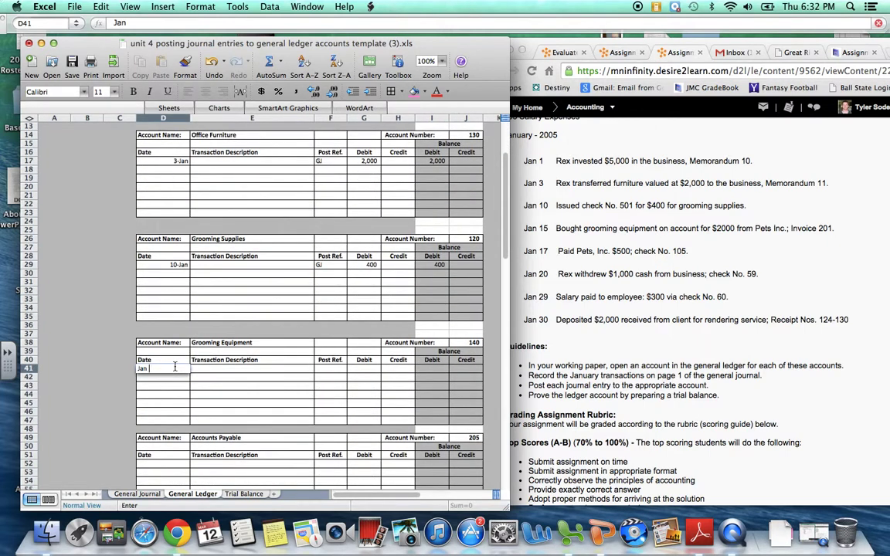
pyautogui.press('Tab')
pyautogui.press('Tab')
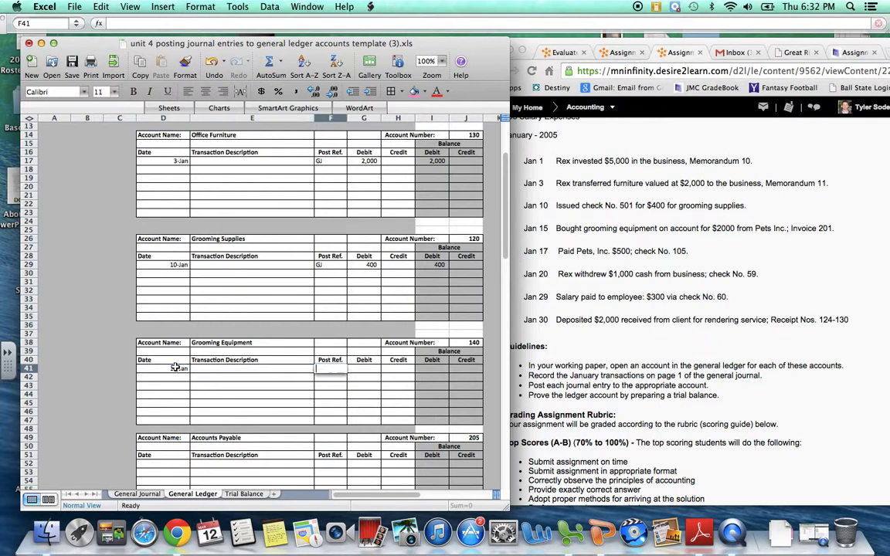
pyautogui.write('GJ')
pyautogui.press('Tab')
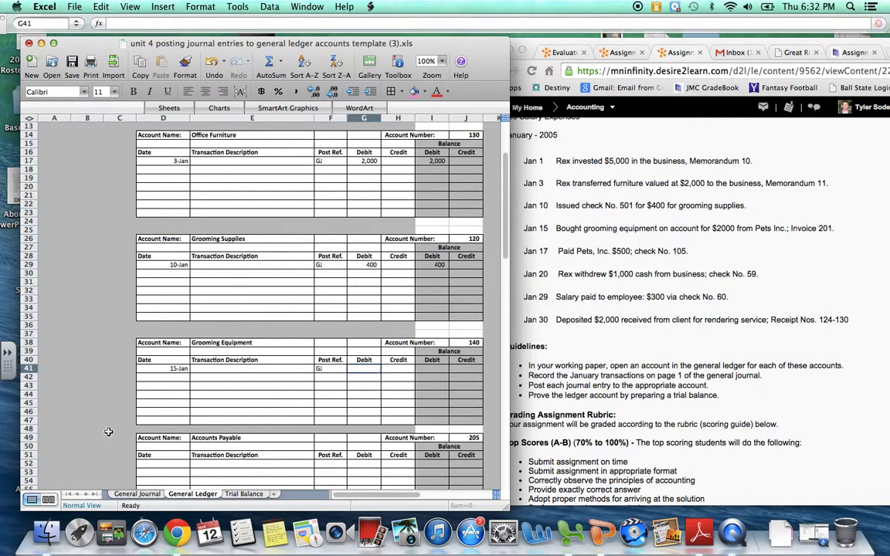
# Enter 2000 as both debit and debit balance for the 15-Jan Grooming Equipment posting, and record its reference 140 in the General Journal.
pyautogui.click(130, 495)
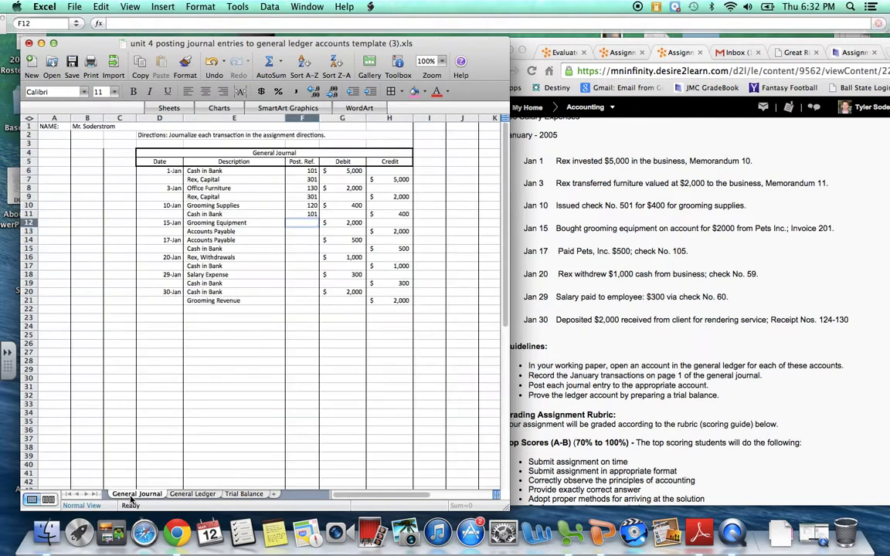
pyautogui.click(187, 495)
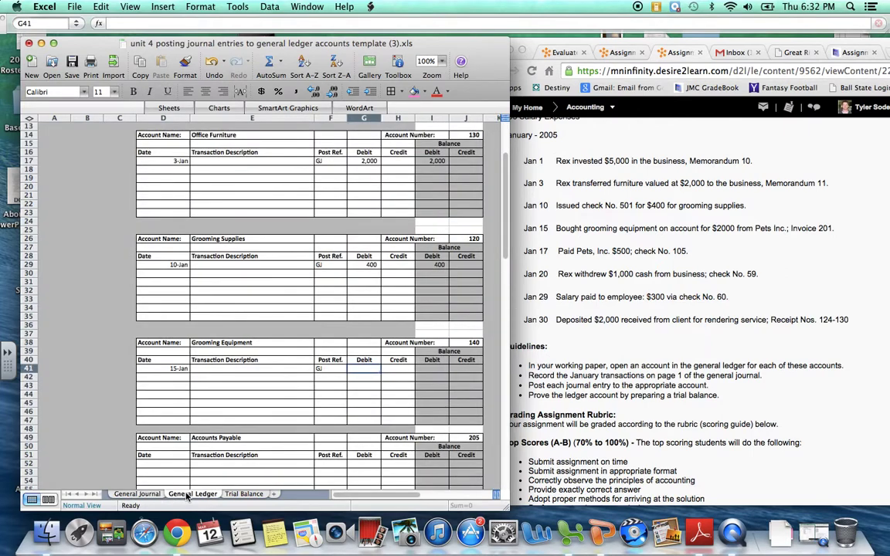
pyautogui.write('2000')
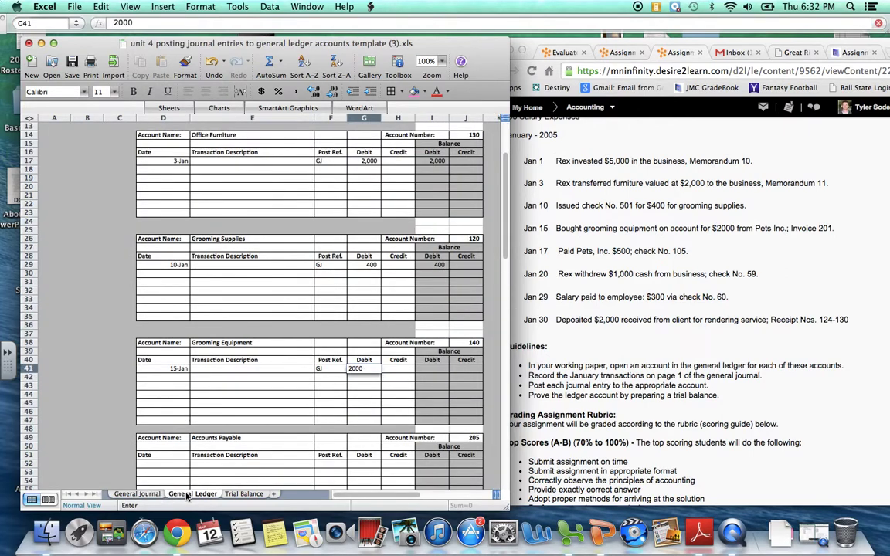
pyautogui.press('Tab')
pyautogui.press('Tab')
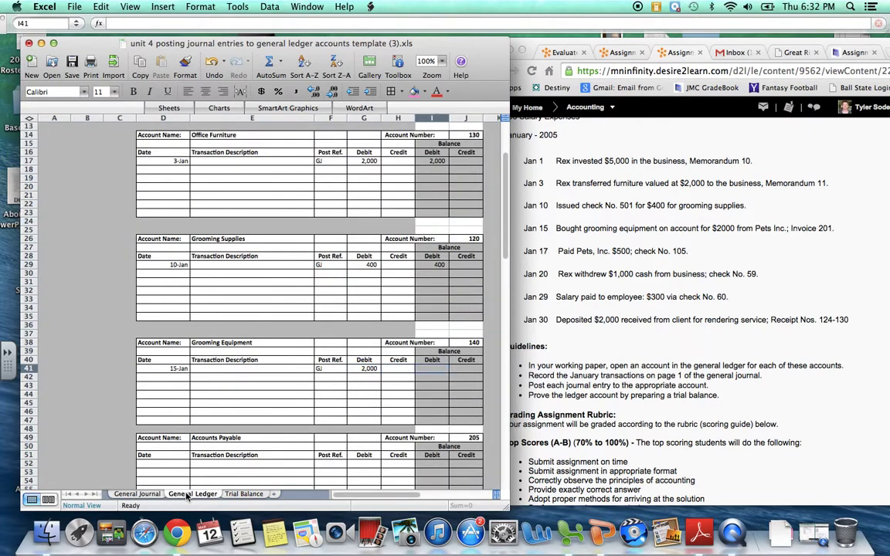
pyautogui.write('2000')
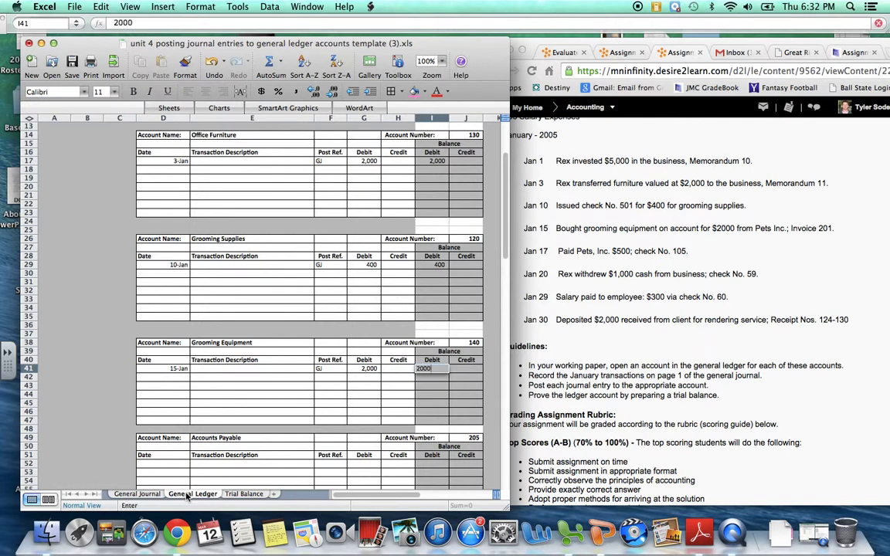
pyautogui.press('Return')
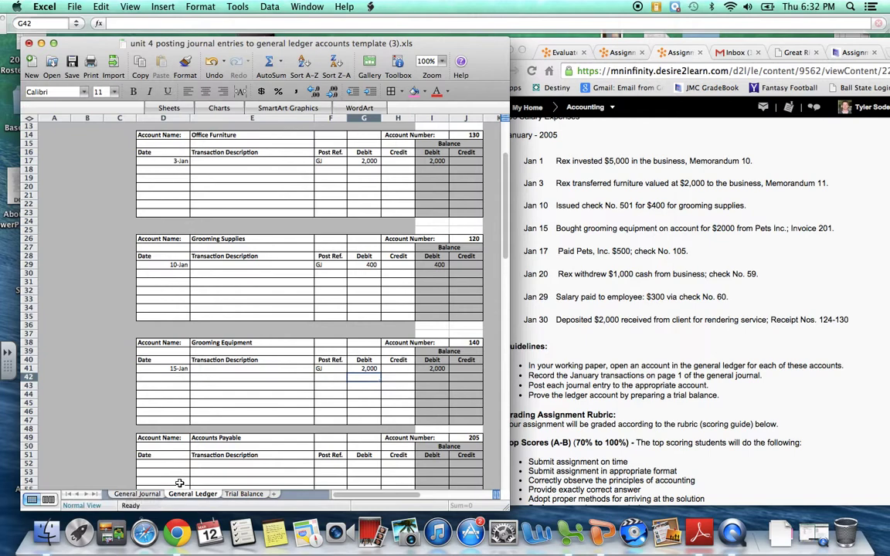
pyautogui.click(154, 493)
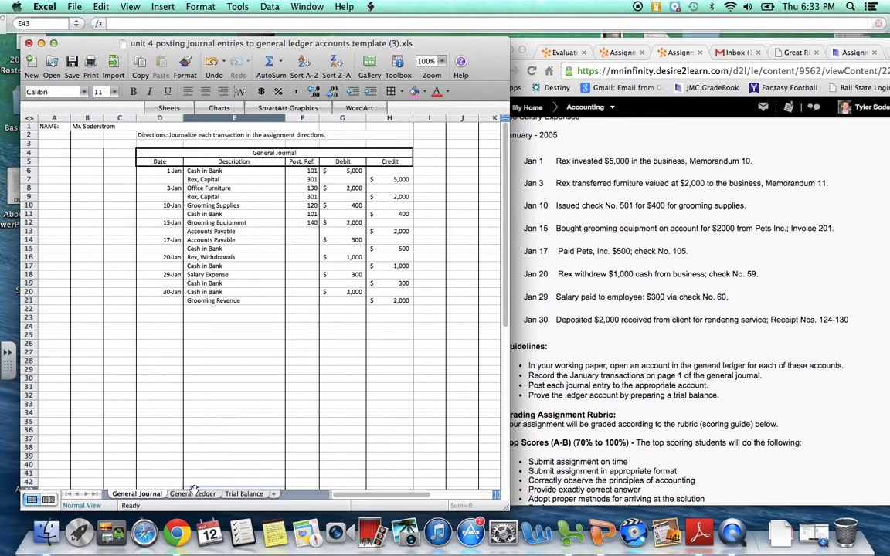
# Start the first posting in the Accounts Payable ledger account with the date Jan 15 and post reference GJ.
pyautogui.click(193, 494)
pyautogui.scroll(-3, 260, 332)
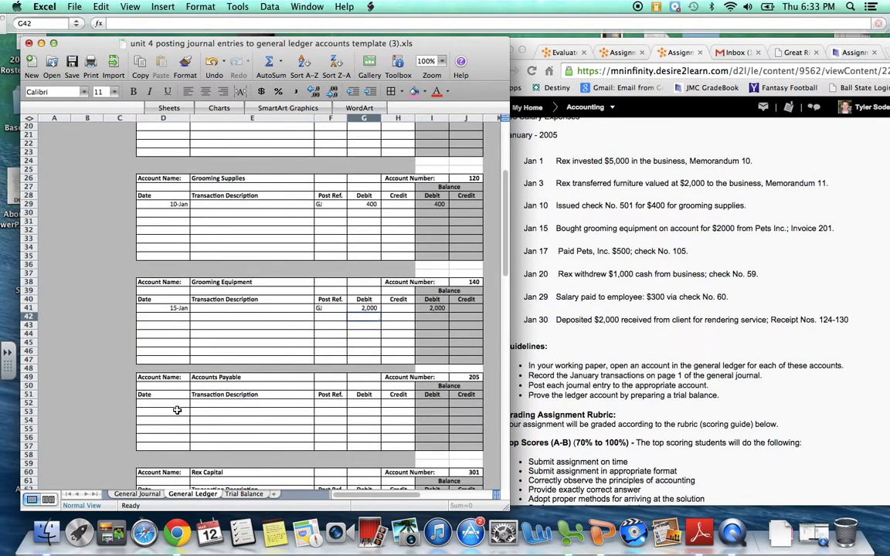
pyautogui.click(177, 408)
pyautogui.press('Up')
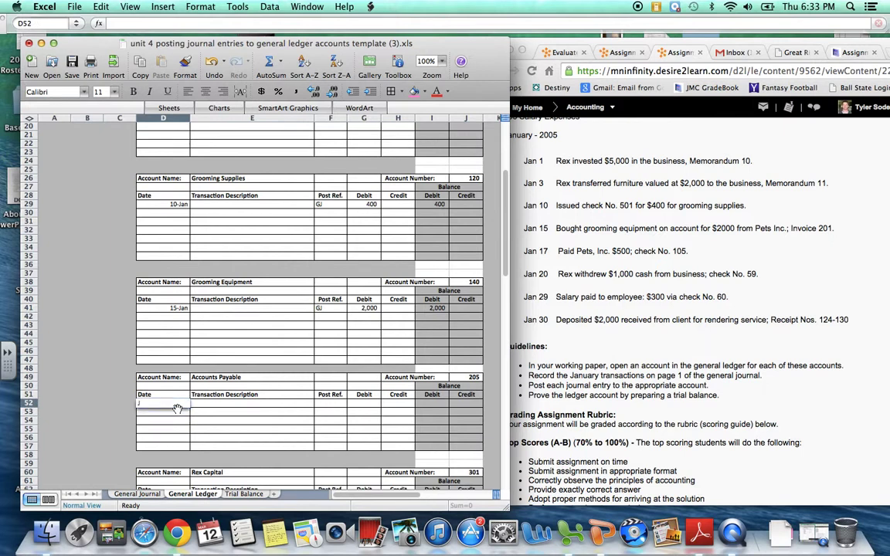
pyautogui.write('Jan')
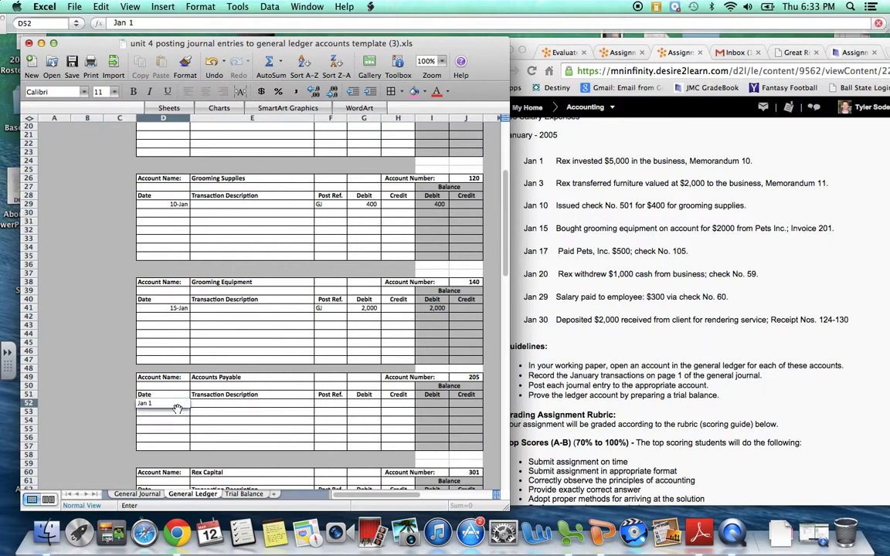
pyautogui.write(' 1')
pyautogui.press('Tab')
pyautogui.press('Tab')
pyautogui.write('GJ')
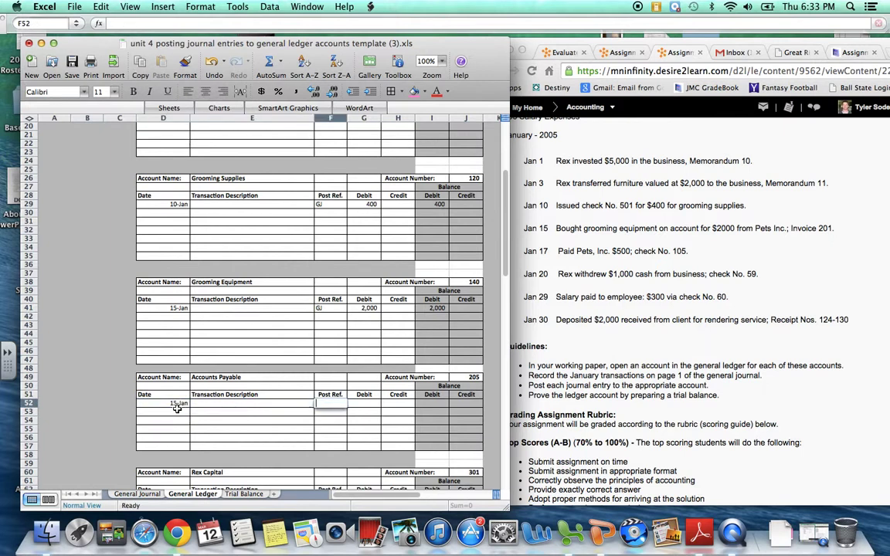
# Enter 2000 as both the credit and the credit balance for the 15-Jan Accounts Payable posting.
pyautogui.press('Tab')
pyautogui.press('Tab')
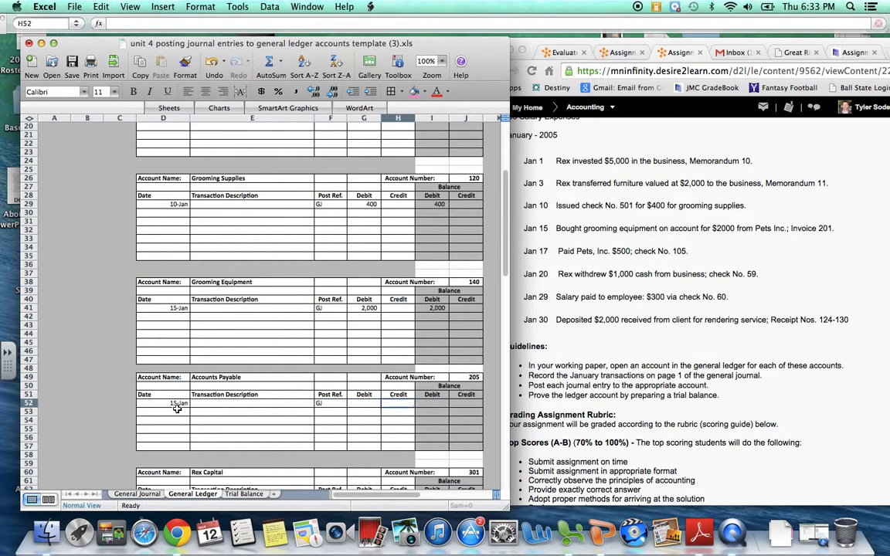
pyautogui.write('2000')
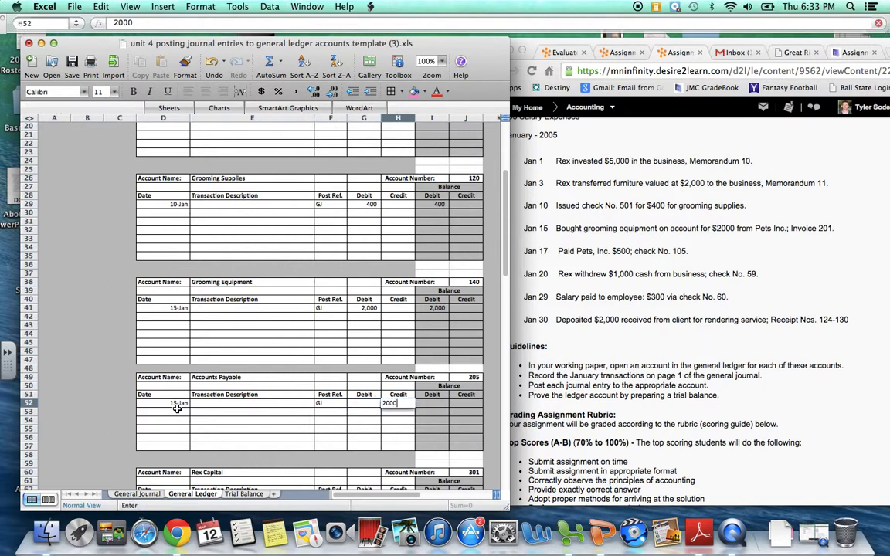
pyautogui.press('Tab')
pyautogui.press('Tab')
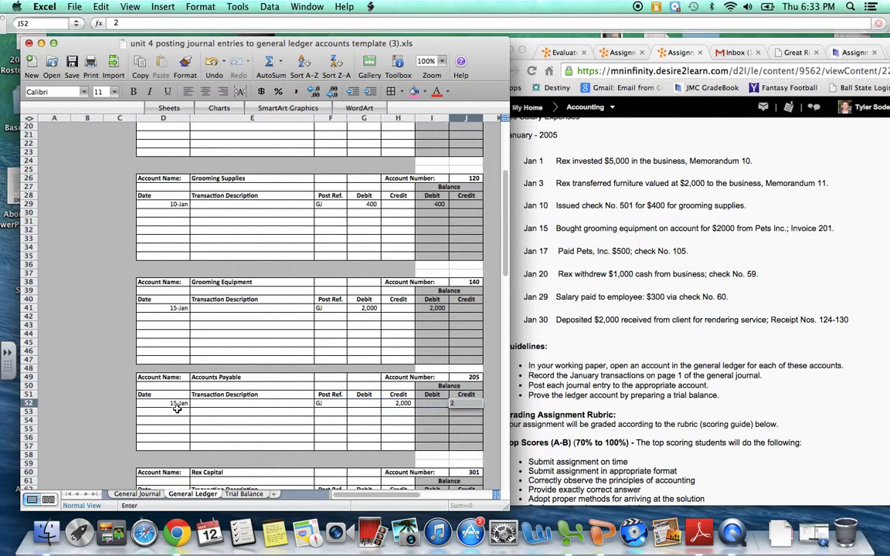
pyautogui.write('2,00')
pyautogui.write('000')
pyautogui.click(177, 411)
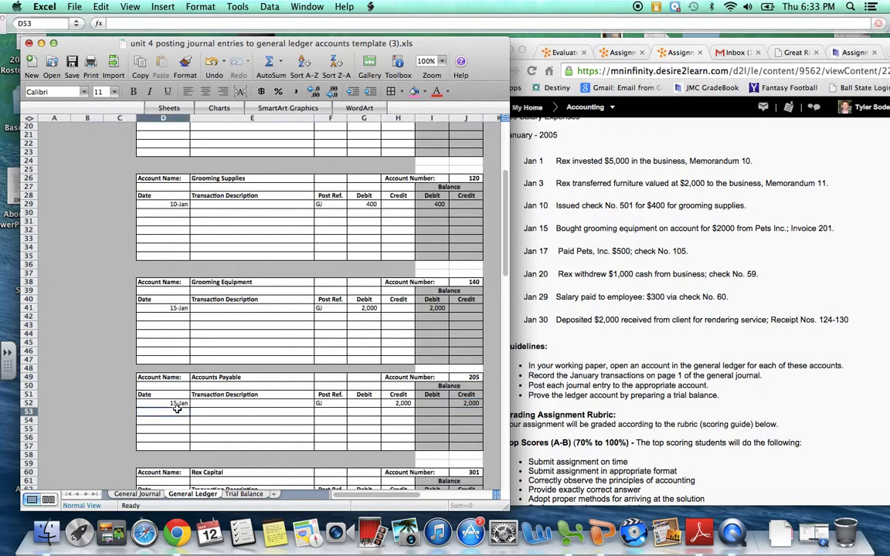
# Record posting reference 205 for the 15-Jan Accounts Payable line in the General Journal.
pyautogui.click(137, 494)
pyautogui.click(304, 231)
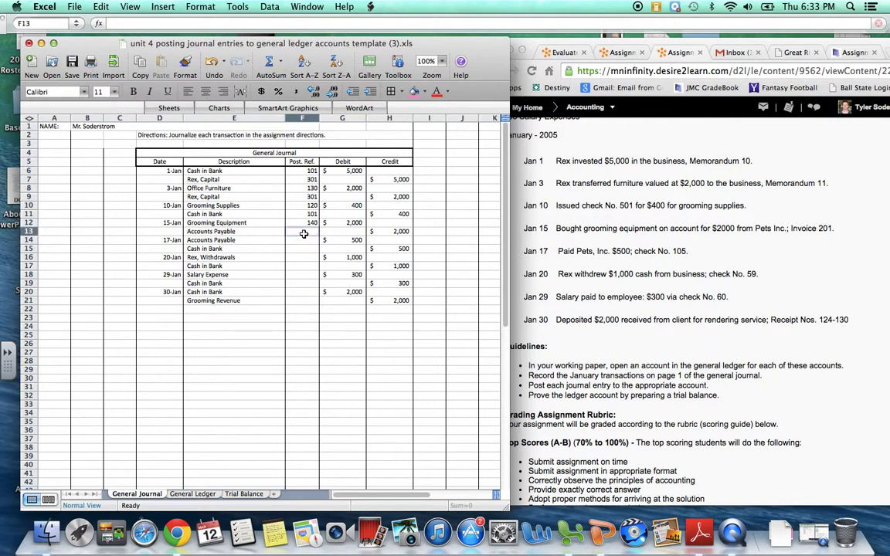
pyautogui.write('205')
pyautogui.press('Return')
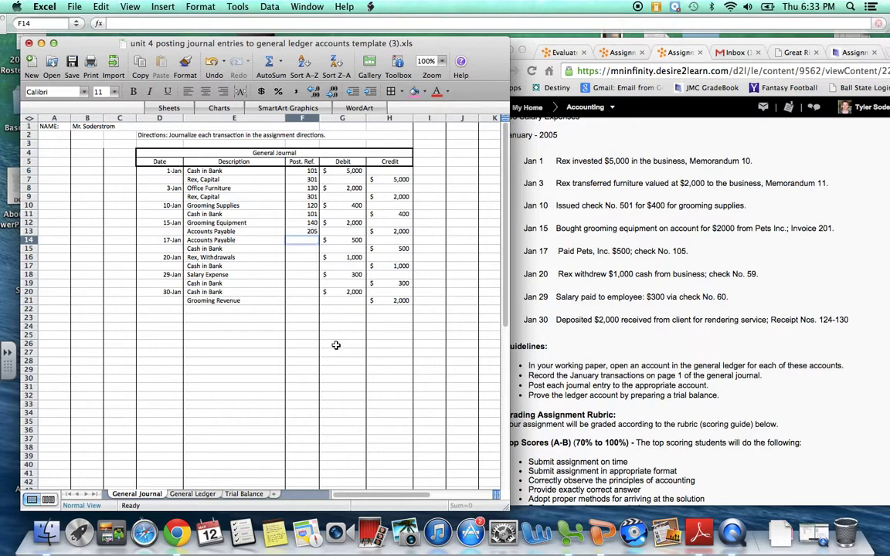
# Start the second posting in the Accounts Payable ledger account with the date Jan 17 and post reference GJ.
pyautogui.click(195, 494)
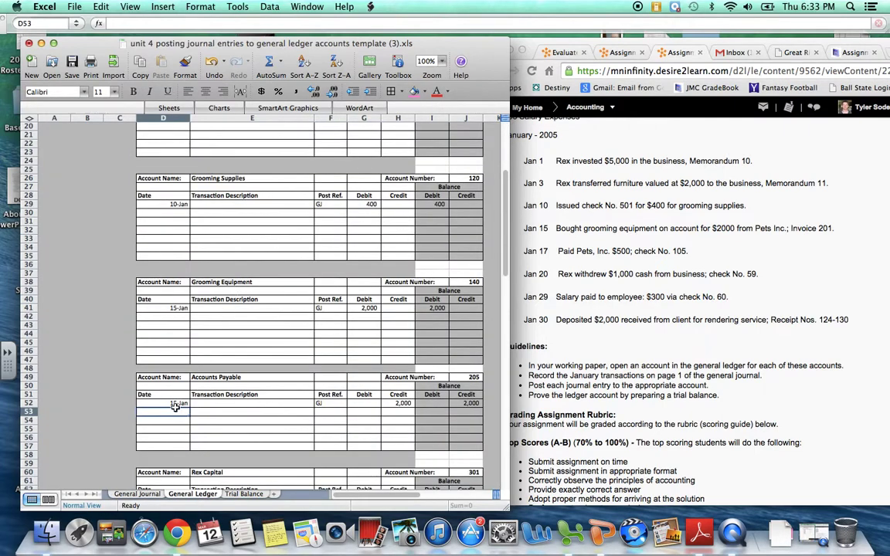
pyautogui.write('Ja')
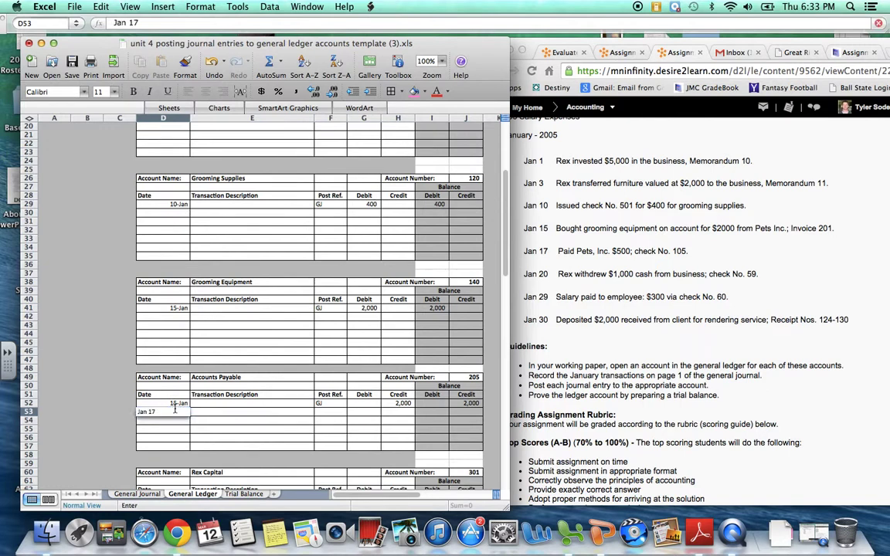
pyautogui.write('n 17')
pyautogui.press('Tab')
pyautogui.press('Tab')
pyautogui.write('GJ')
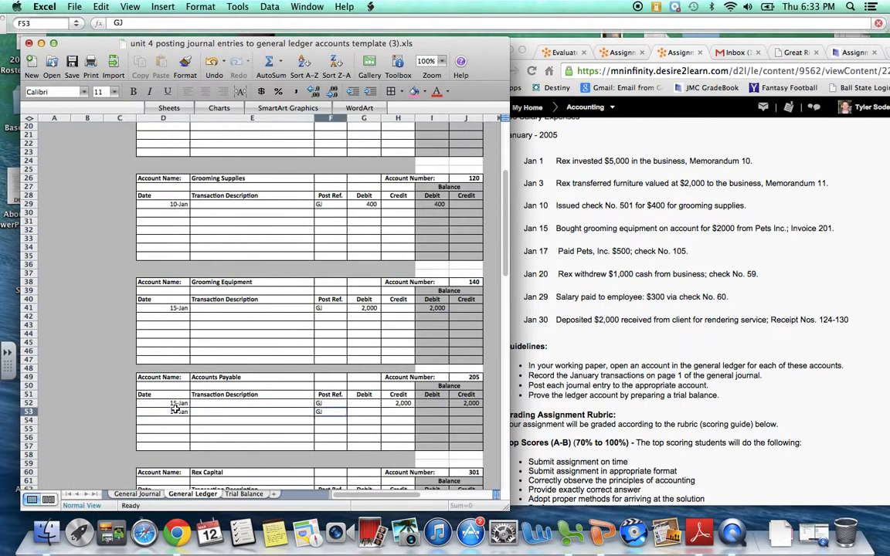
# Enter 500 as the debit and 1500 as the credit balance for the 17-Jan Accounts Payable posting.
pyautogui.press('Tab')
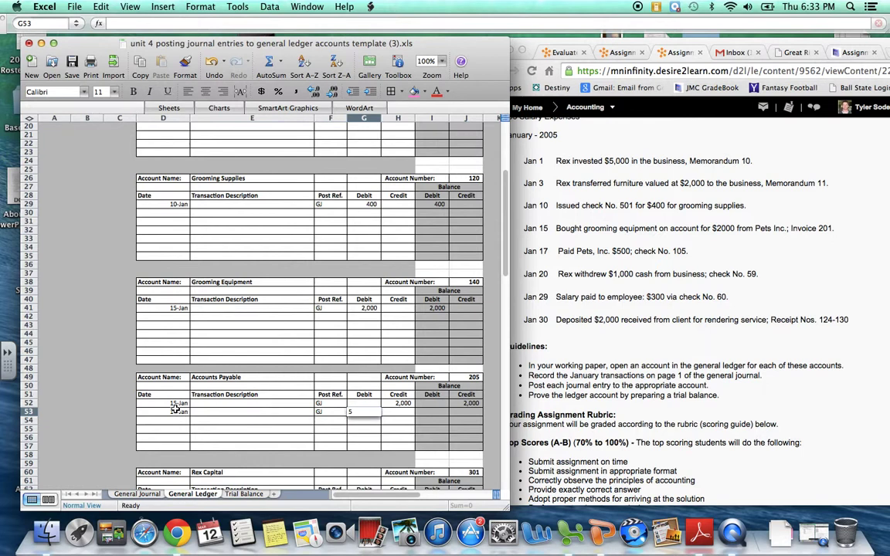
pyautogui.write('500')
pyautogui.press('Tab')
pyautogui.press('Tab')
pyautogui.press('Tab')
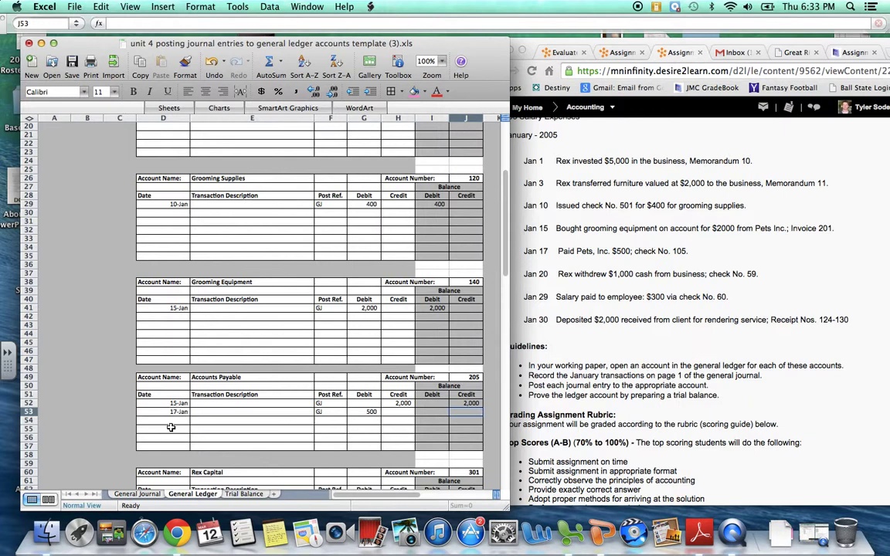
pyautogui.write('1500')
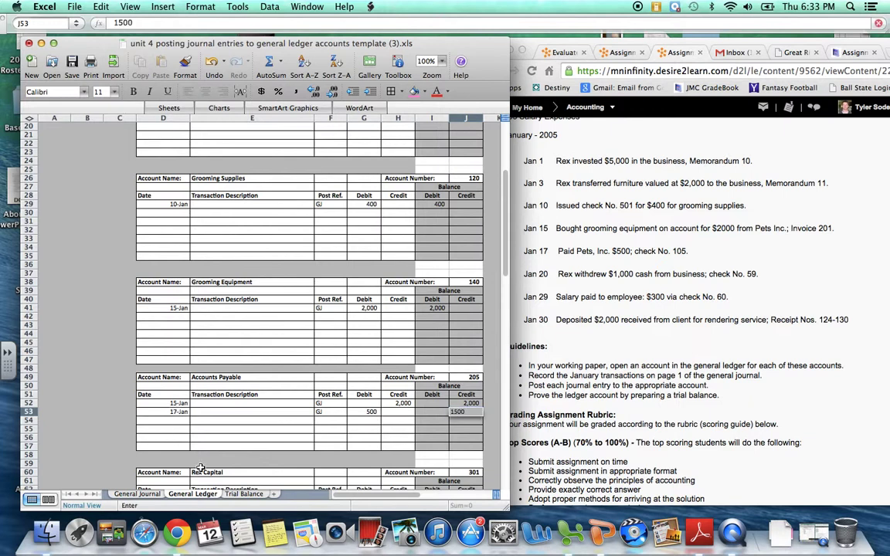
pyautogui.press('Return')
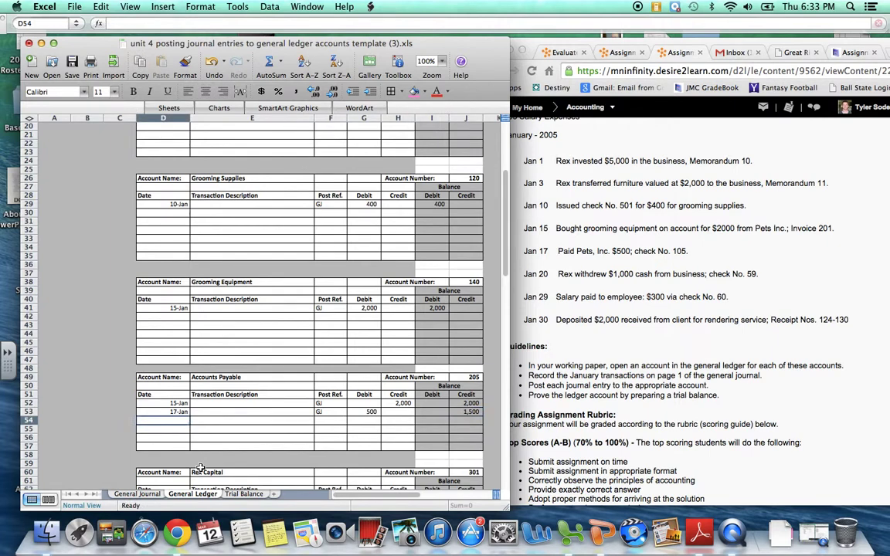
# Record posting reference 205 for the 17-Jan Accounts Payable line in the General Journal.
pyautogui.click(141, 495)
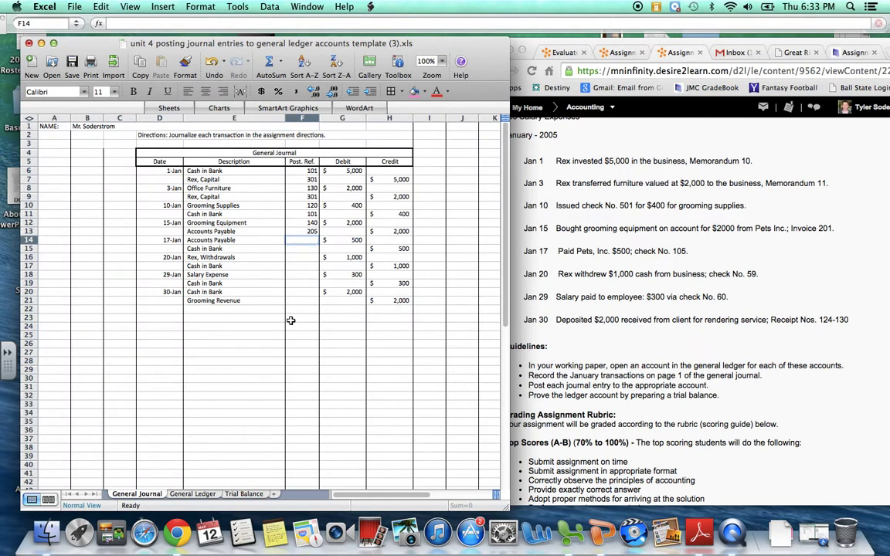
pyautogui.write('205')
pyautogui.press('Return')
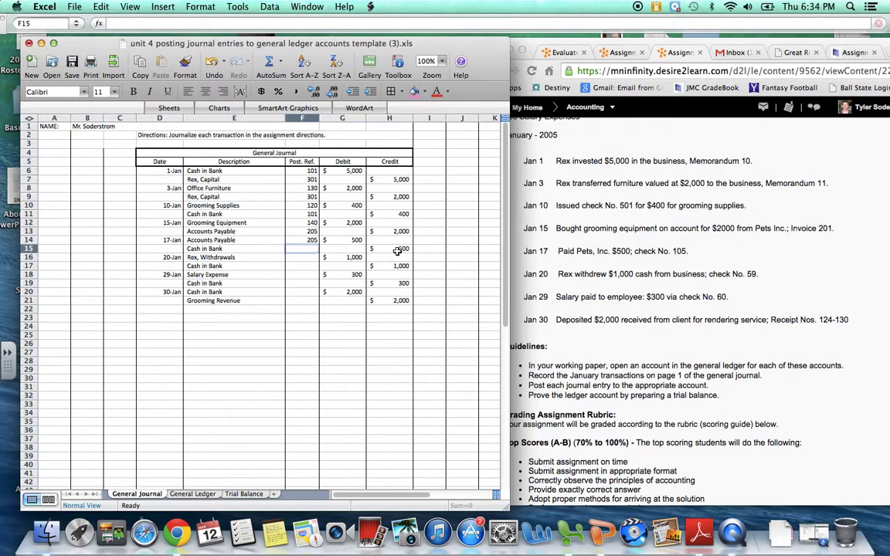
# Enter the date Jan 17 on the next empty row of the Cash in Bank ledger account.
pyautogui.click(184, 495)
pyautogui.scroll(10, 278, 363)
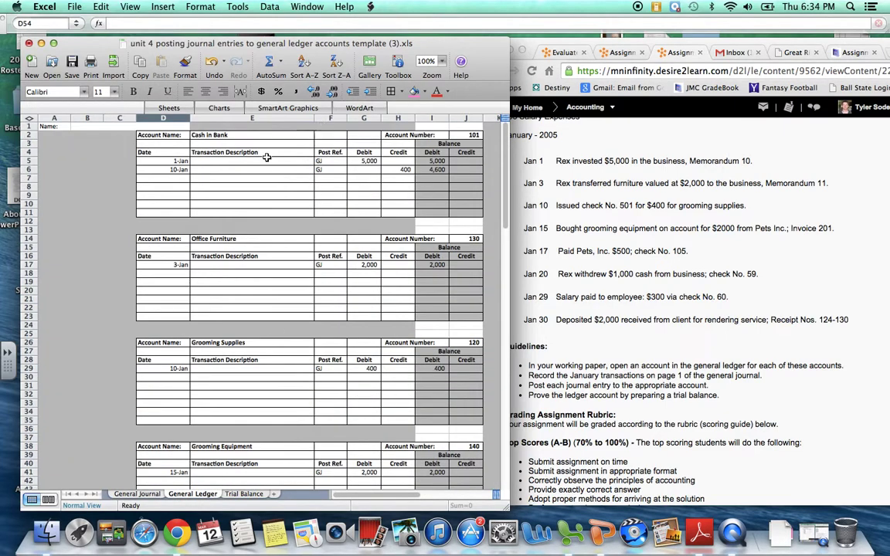
pyautogui.click(184, 179)
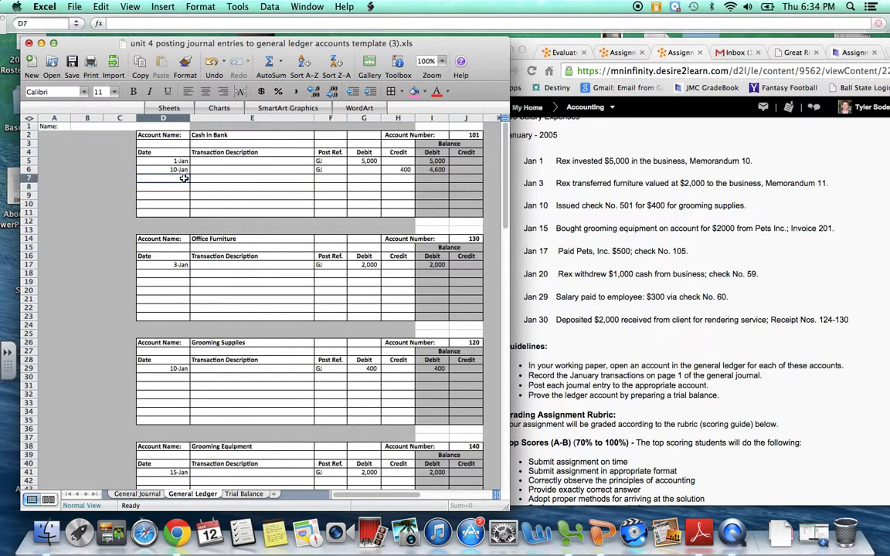
pyautogui.write('Jan')
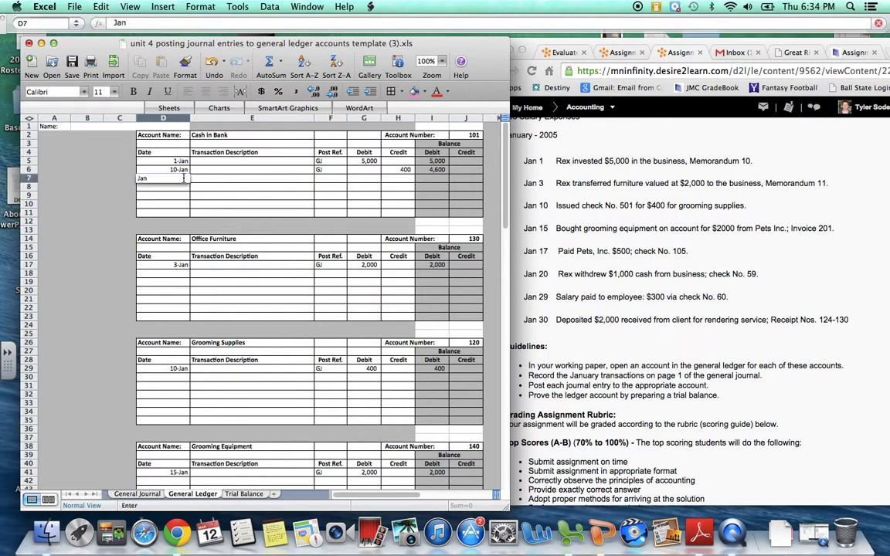
pyautogui.write(' 17')
pyautogui.press('Return')
# Enter post reference GJ for the 17-Jan Cash in Bank posting in the General Ledger.
pyautogui.click(137, 494)
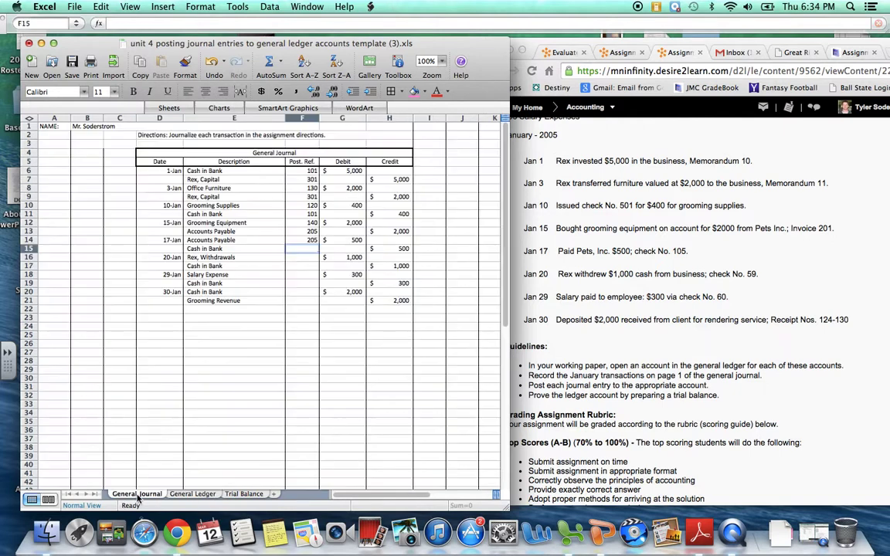
pyautogui.click(192, 494)
pyautogui.press('Right')
pyautogui.press('Right')
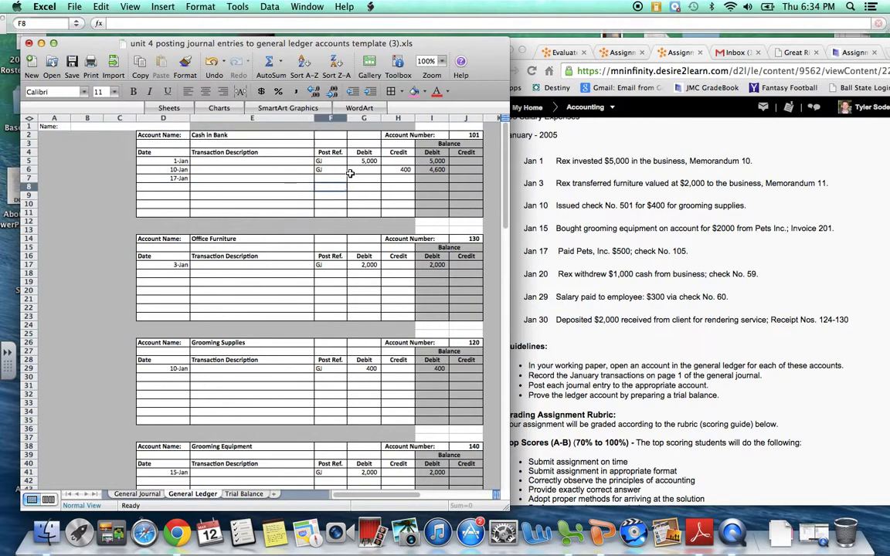
pyautogui.press('Up')
pyautogui.write('GJ')
pyautogui.press('Tab')
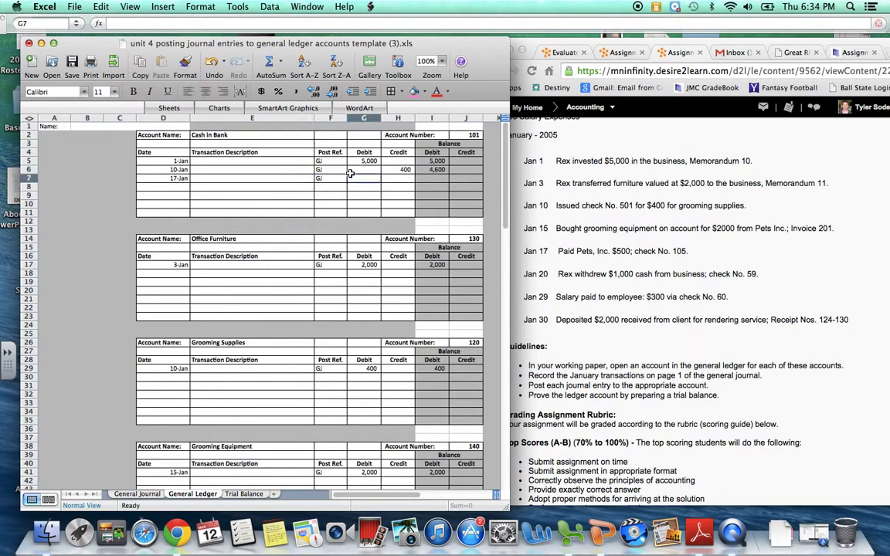
# Enter credit 500 and debit balance 4,100 for the 17-Jan Cash in Bank posting, and record its reference 101 in the General Journal.
pyautogui.click(150, 494)
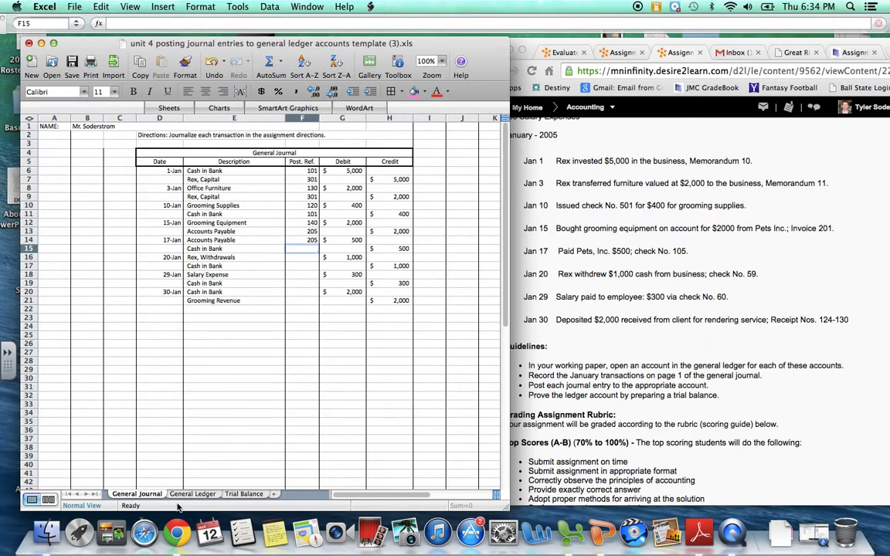
pyautogui.click(186, 495)
pyautogui.write('500')
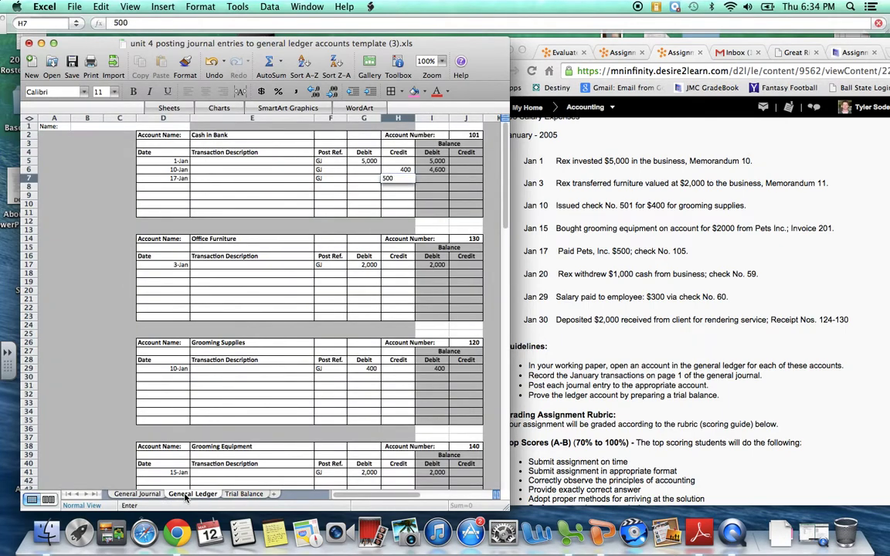
pyautogui.press('Tab')
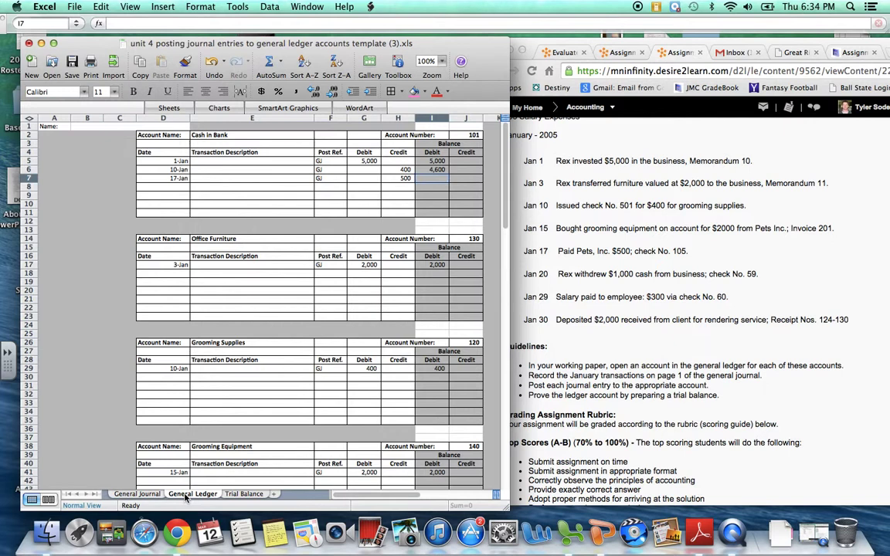
pyautogui.write('4,1')
pyautogui.write('00')
pyautogui.press('Return')
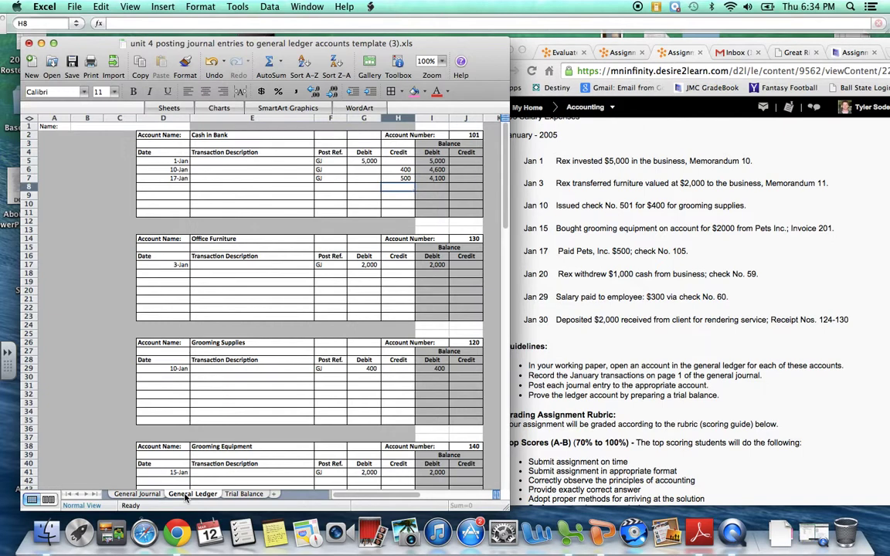
pyautogui.click(148, 489)
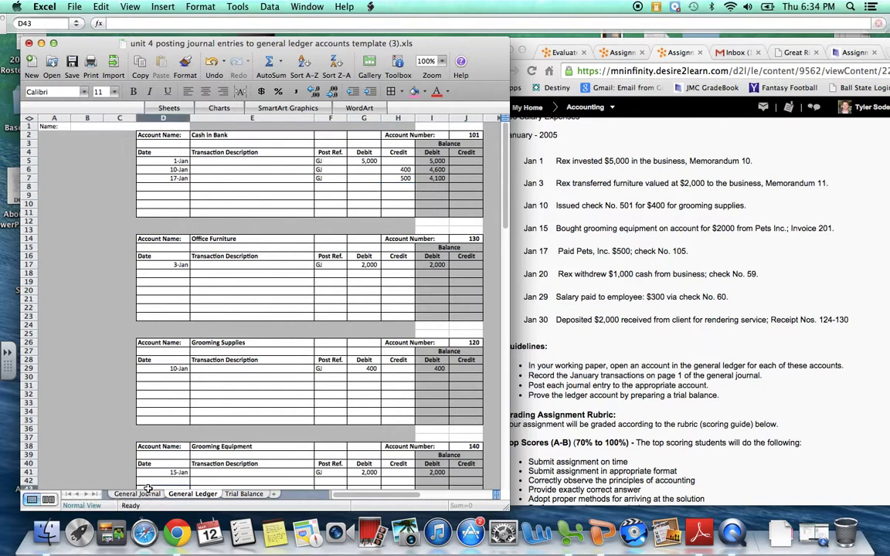
pyautogui.click(145, 493)
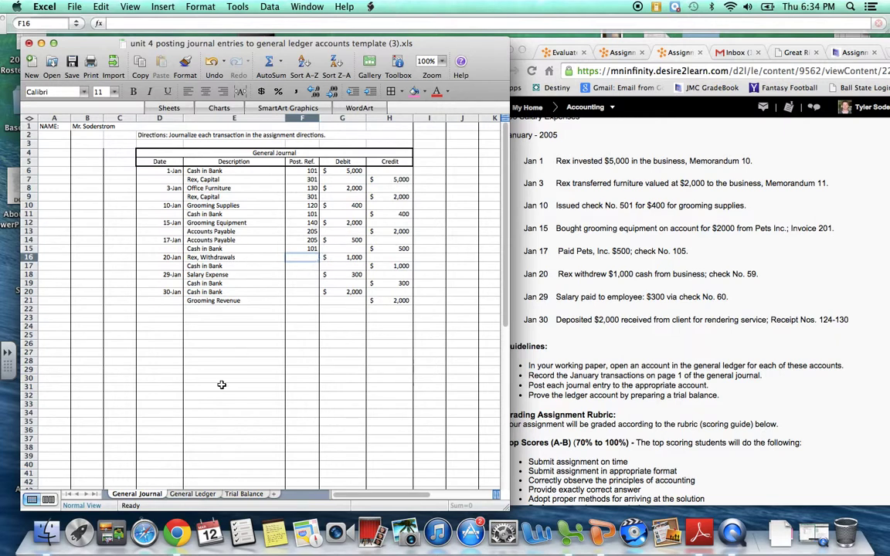
# Start the first posting in the Rex Withdrawals ledger account with the date Jan 20 and post reference GJ.
pyautogui.click(193, 494)
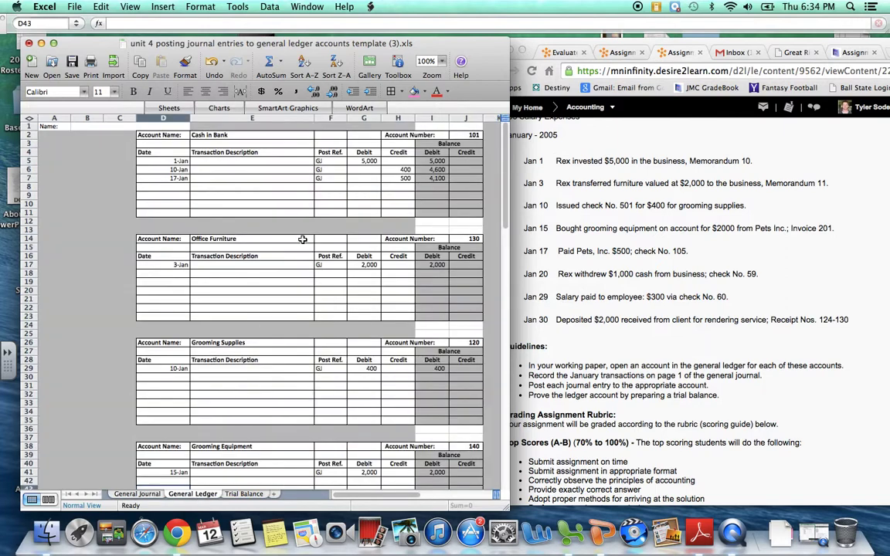
pyautogui.scroll(-10, 302, 239)
pyautogui.scroll(-5, 302, 239)
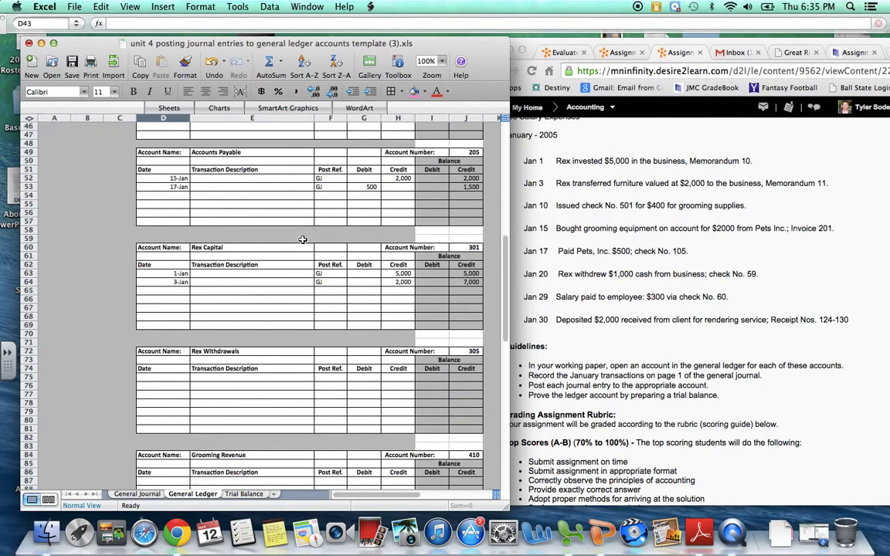
pyautogui.click(174, 320)
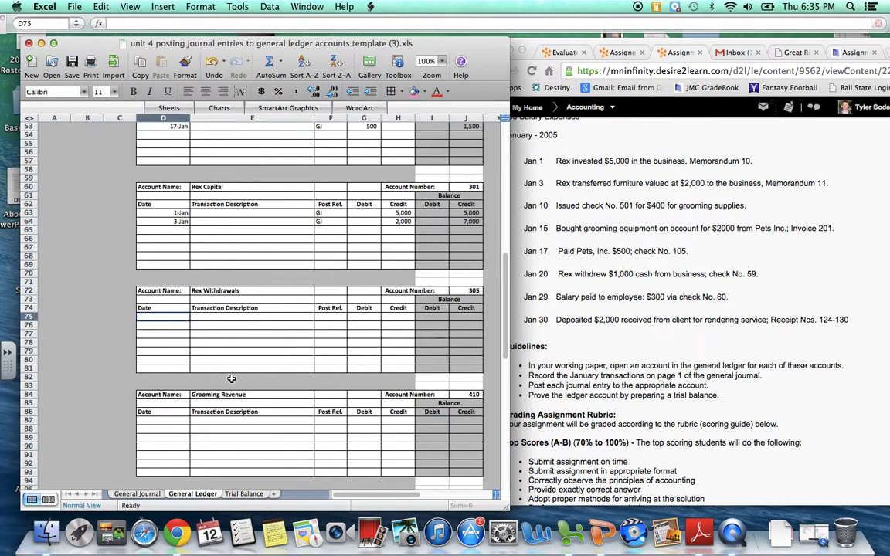
pyautogui.write('Jan 20')
pyautogui.press('Tab')
pyautogui.press('Tab')
pyautogui.press('Tab')
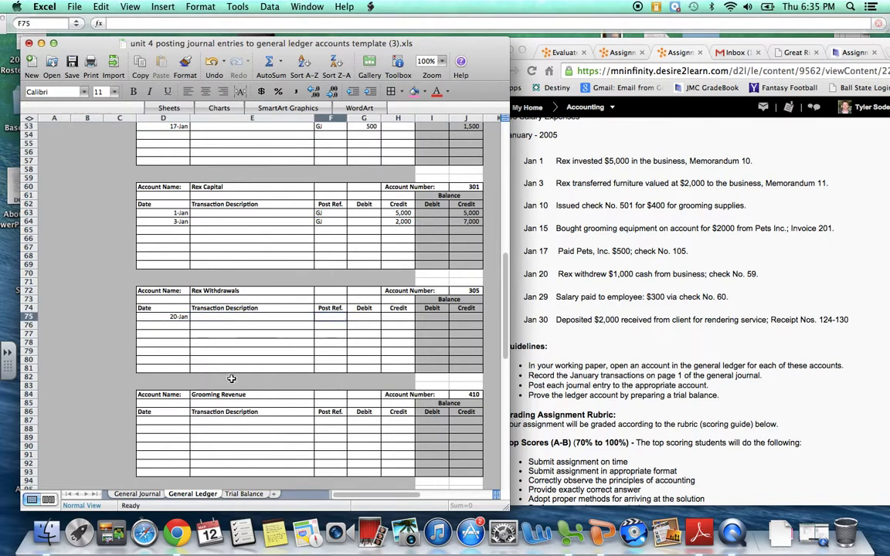
pyautogui.hotkey('shift', 'Tab')
pyautogui.write('GJ')
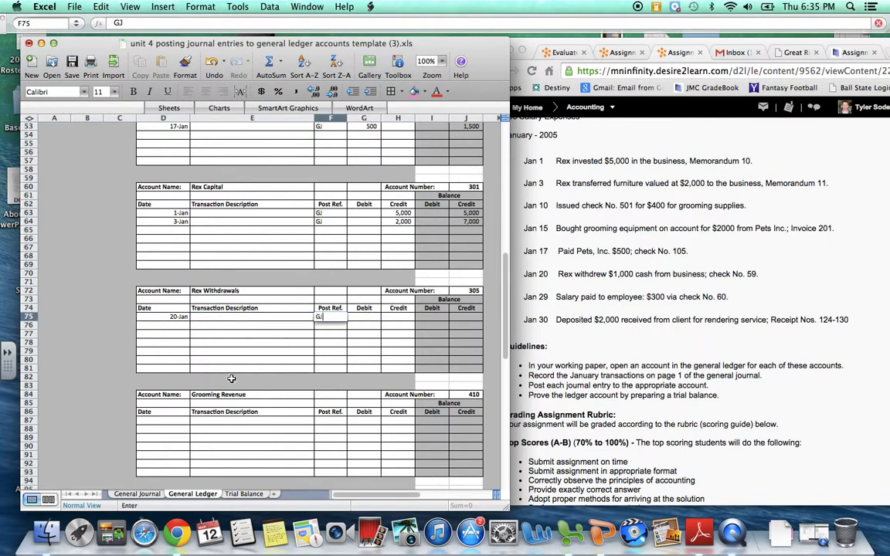
# Enter 1000 as both the debit and the debit balance for the 20-Jan Rex Withdrawals posting.
pyautogui.press('Tab')
pyautogui.write('1000')
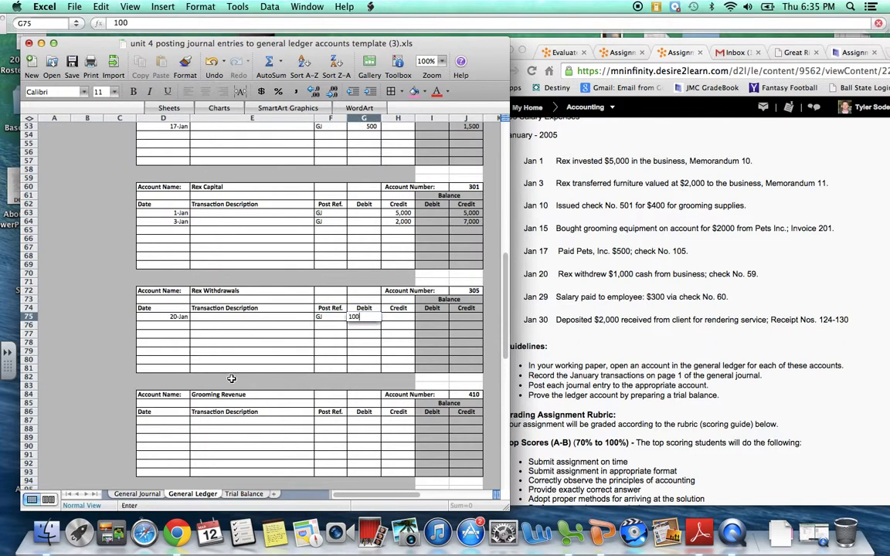
pyautogui.press('Tab')
pyautogui.press('Tab')
pyautogui.write('000')
pyautogui.press('Return')
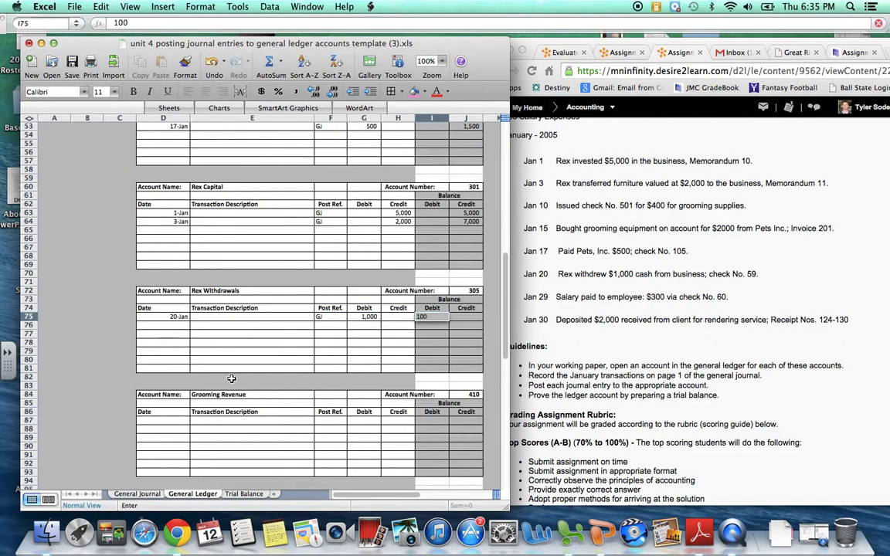
# Record posting reference 305 for the 20-Jan Rex, Withdrawals line in the General Journal and highlight the Cash in Bank line below it.
pyautogui.click(129, 495)
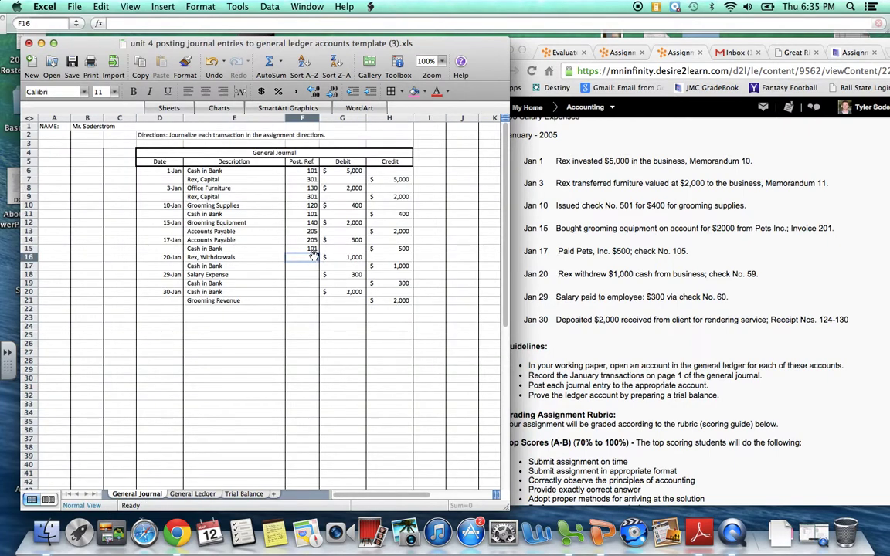
pyautogui.click(194, 494)
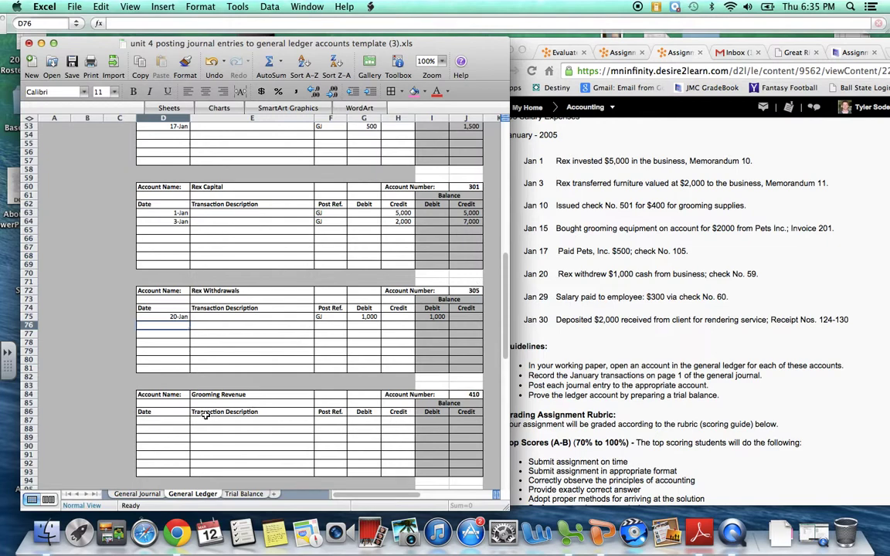
pyautogui.click(139, 495)
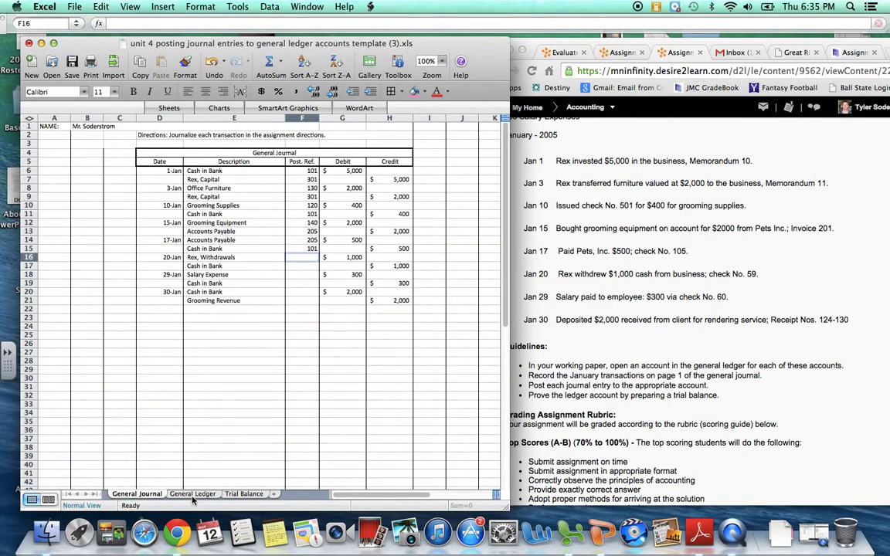
pyautogui.write('305')
pyautogui.press('Return')
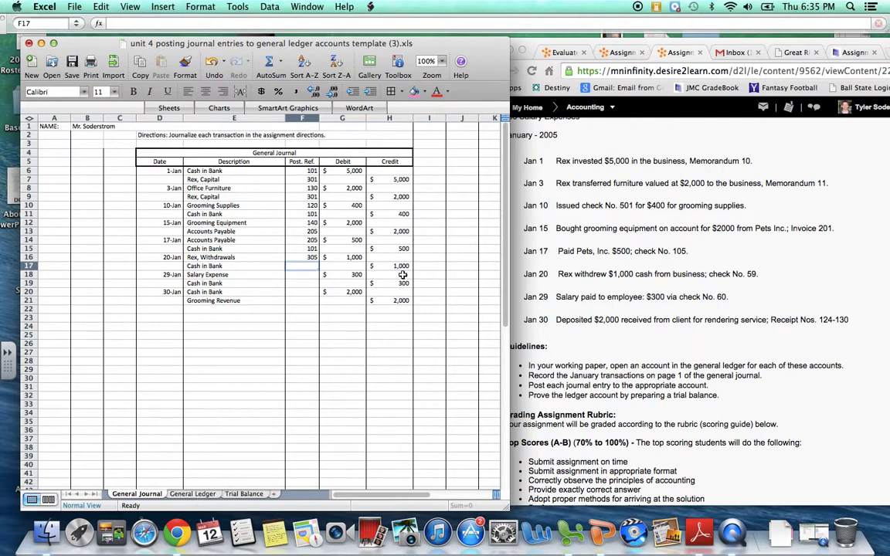
pyautogui.moveTo(392, 266); pyautogui.dragTo(222, 266)
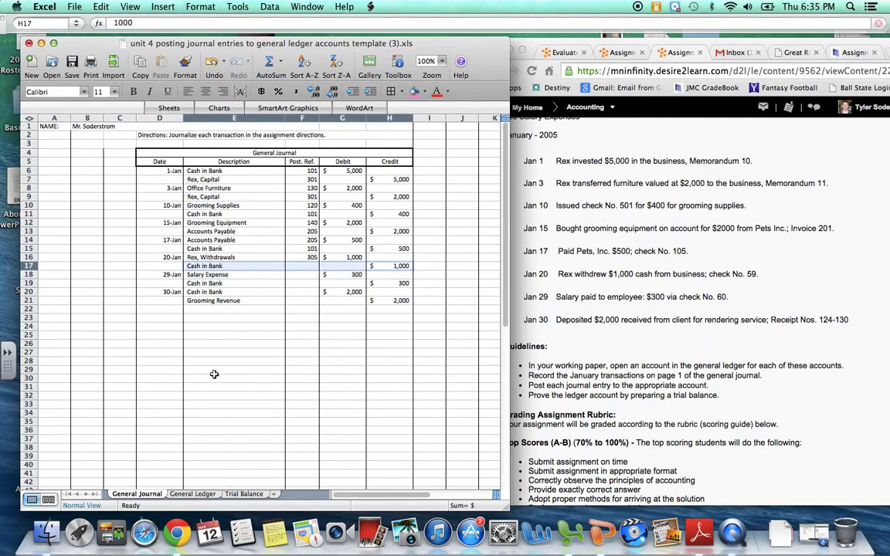
# Start the next Cash in Bank posting in the General Ledger with the date Jan 20 and post reference GJ.
pyautogui.click(191, 495)
pyautogui.scroll(15, 297, 248)
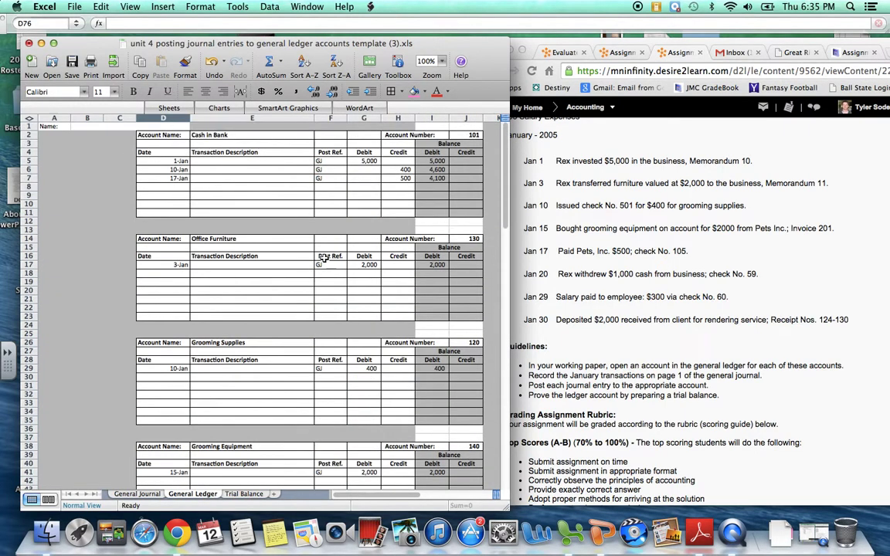
pyautogui.click(163, 187)
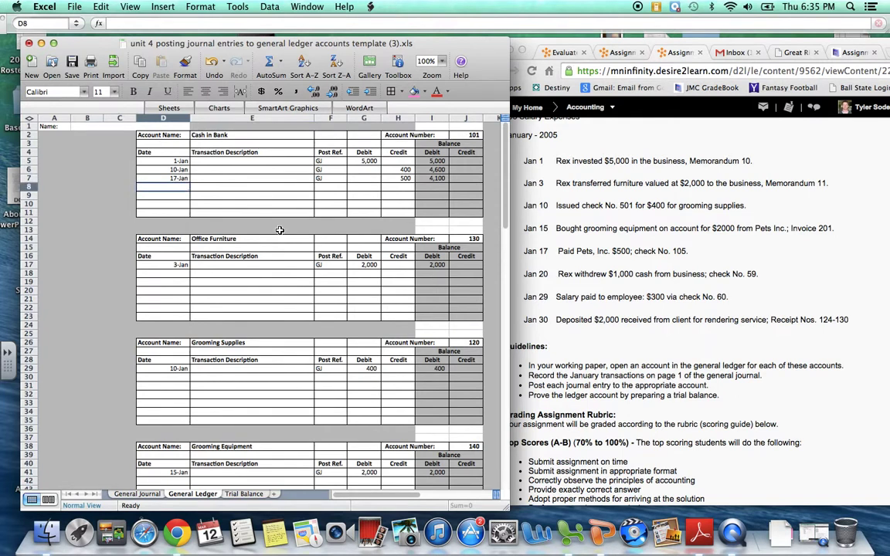
pyautogui.write('Jan 20')
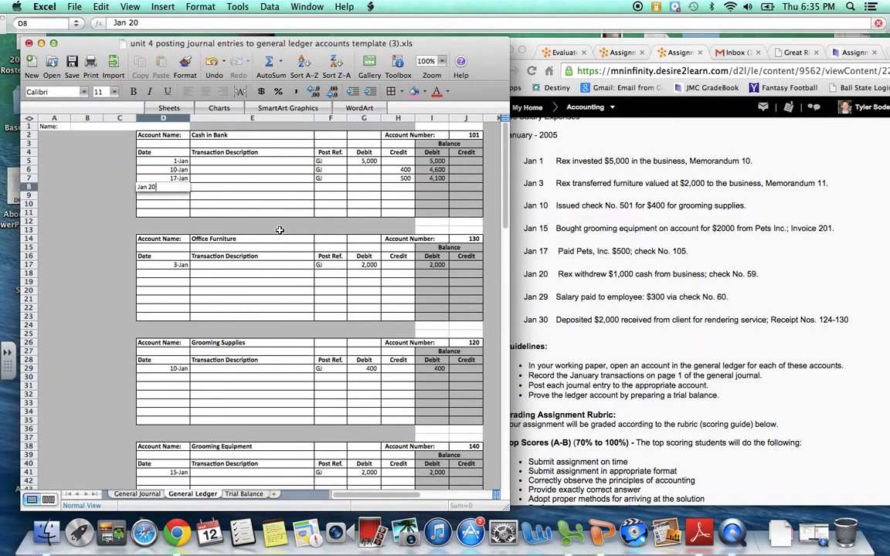
pyautogui.press('Tab')
pyautogui.press('Tab')
pyautogui.write('GJ')
pyautogui.press('Tab')
pyautogui.press('Tab')
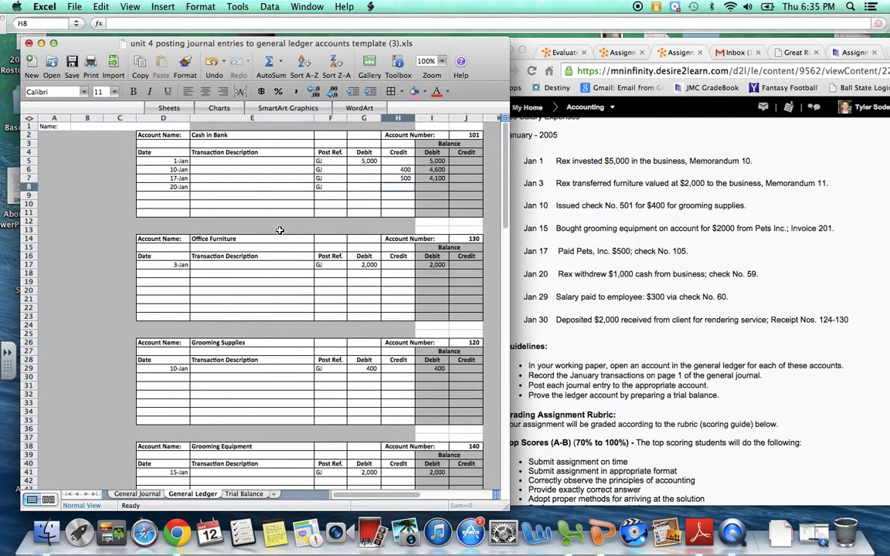
# Enter credit 1000 and debit balance 3100 for the 20-Jan Cash in Bank posting.
pyautogui.write('1000')
pyautogui.press('Return')
pyautogui.press('Tab')
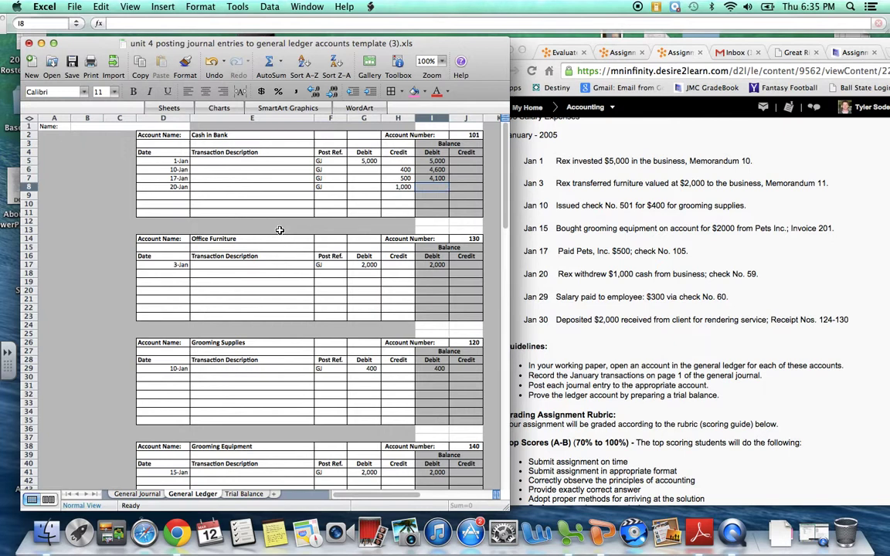
pyautogui.write('3100')
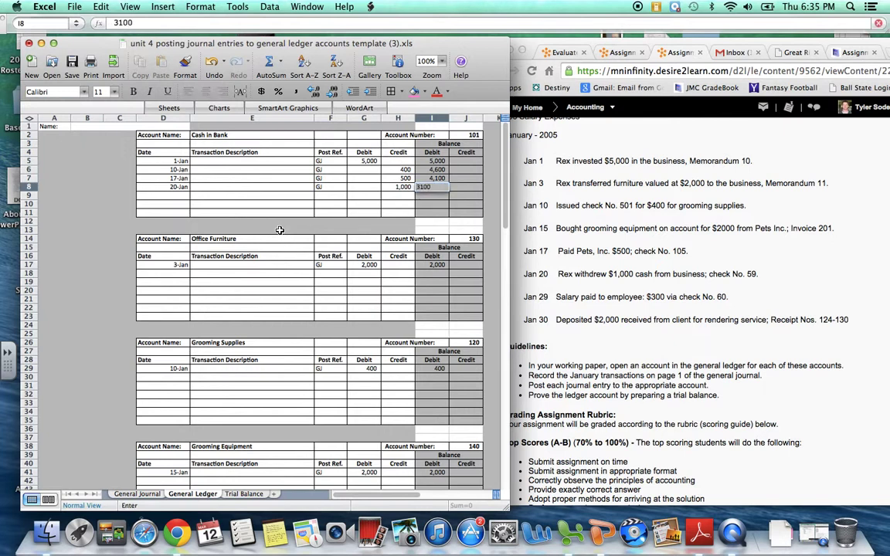
pyautogui.press('Return')
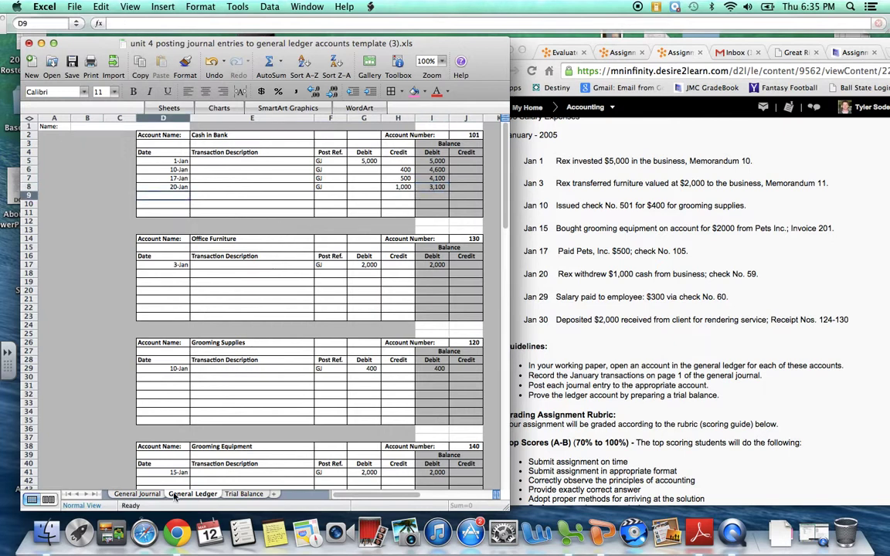
# Record posting reference 101 for the 20-Jan entry's Cash in Bank line in the General Journal.
pyautogui.click(139, 493)
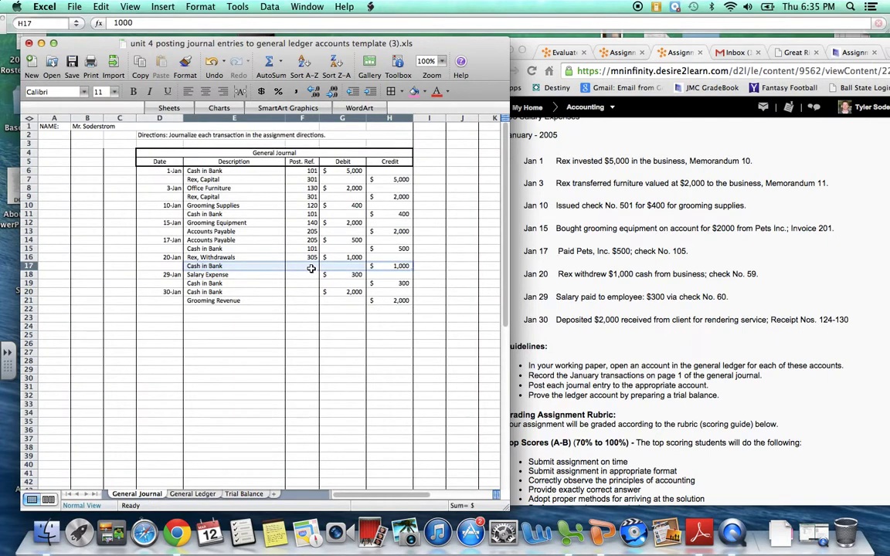
pyautogui.click(309, 265)
pyautogui.write('101')
pyautogui.press('Return')
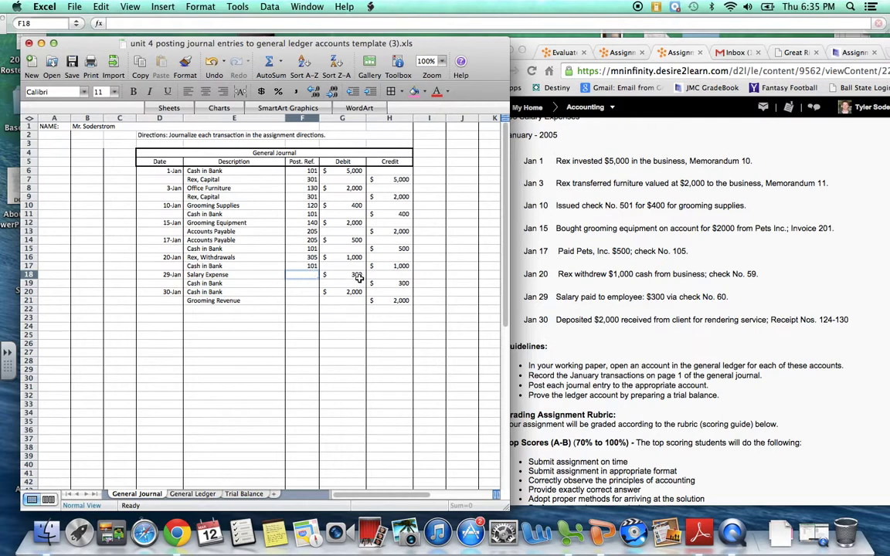
# Start the first posting in the Salary Expense ledger account with the date Jan 29 and post reference GJ.
pyautogui.click(192, 494)
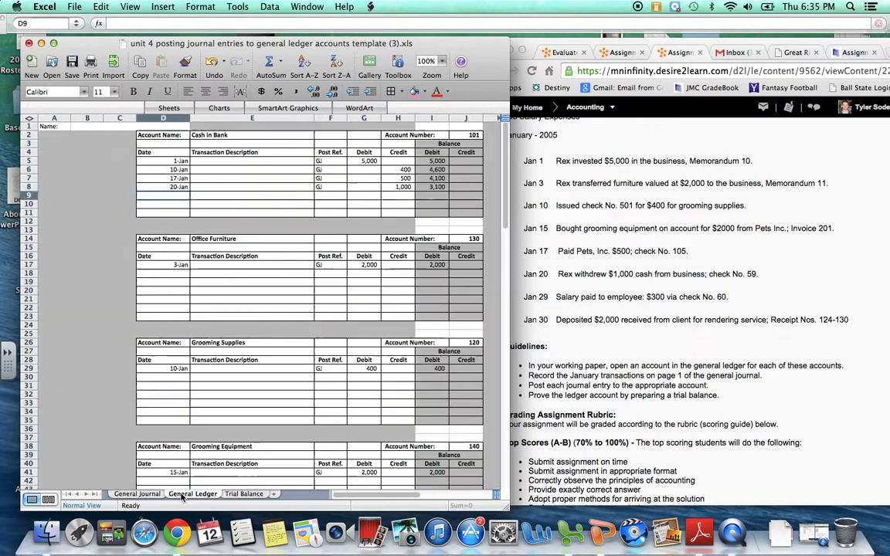
pyautogui.scroll(-15, 291, 261)
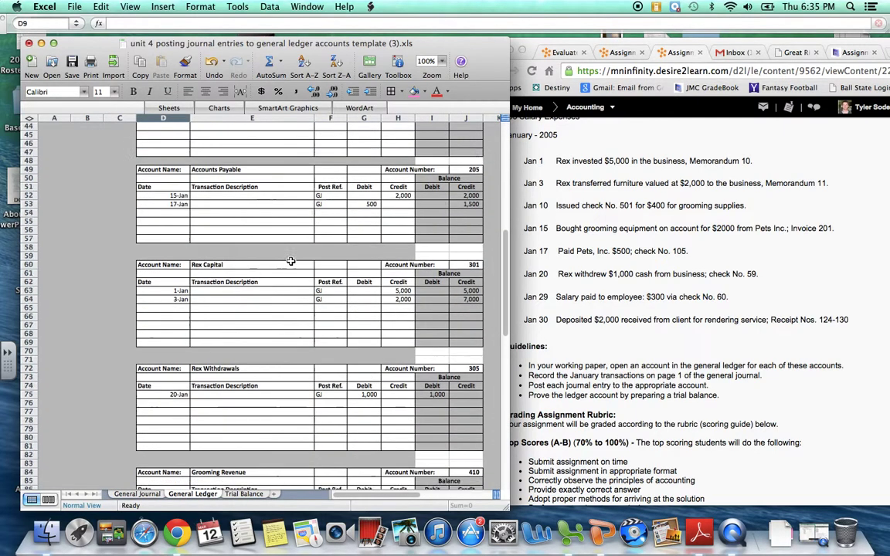
pyautogui.scroll(-11, 291, 261)
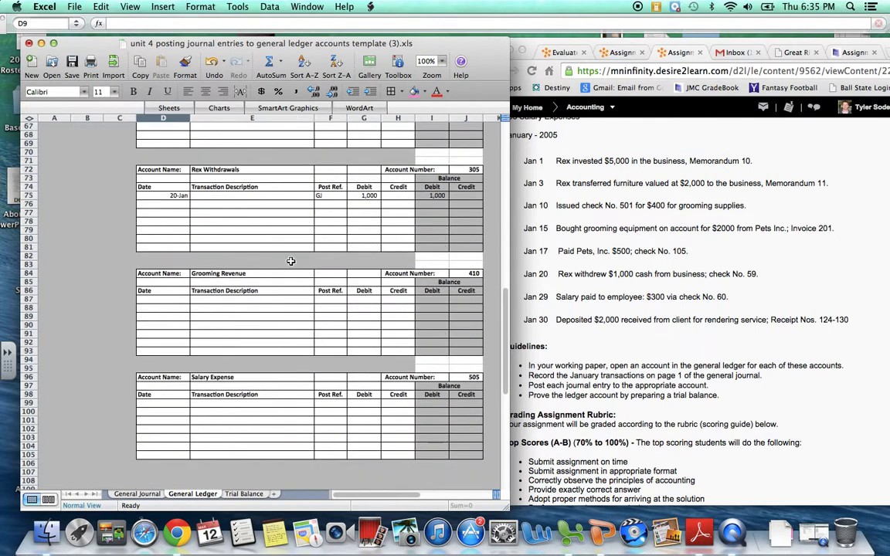
pyautogui.click(165, 289)
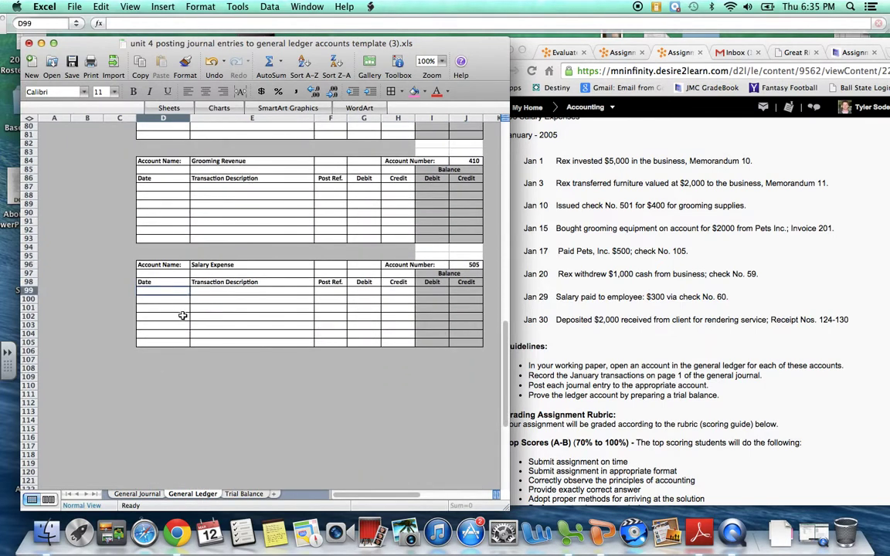
pyautogui.write('Jan 29')
pyautogui.press('Tab')
pyautogui.press('Tab')
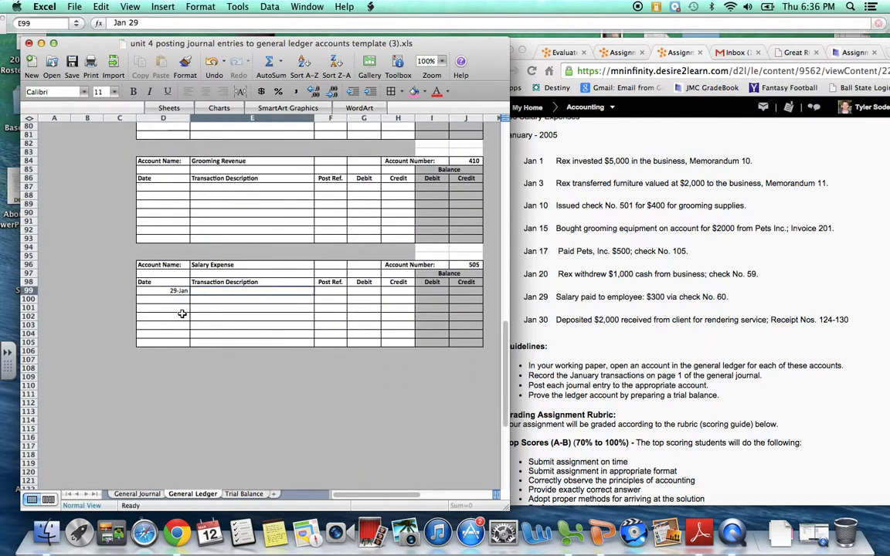
pyautogui.write('GJ')
pyautogui.press('Tab')
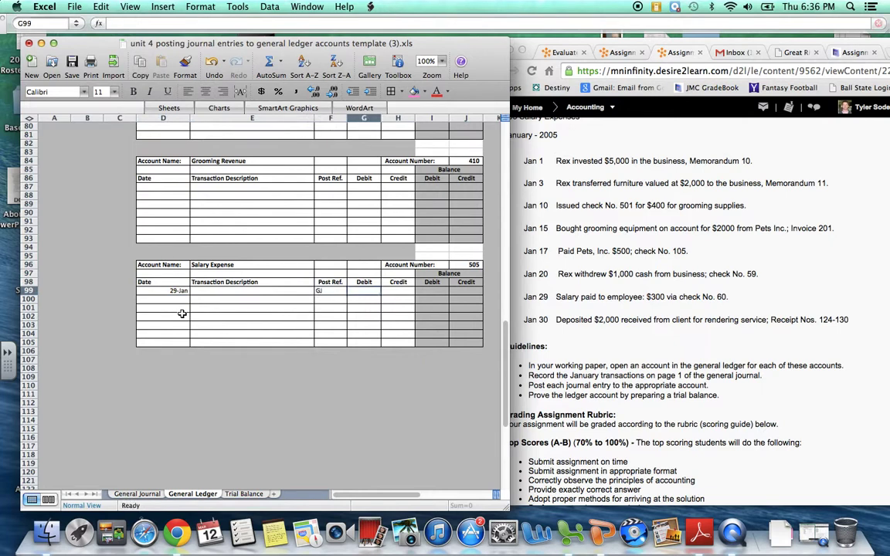
# Enter 300 as both the debit and the debit balance for the 29-Jan Salary Expense posting.
pyautogui.write('300')
pyautogui.press('Tab')
pyautogui.press('Tab')
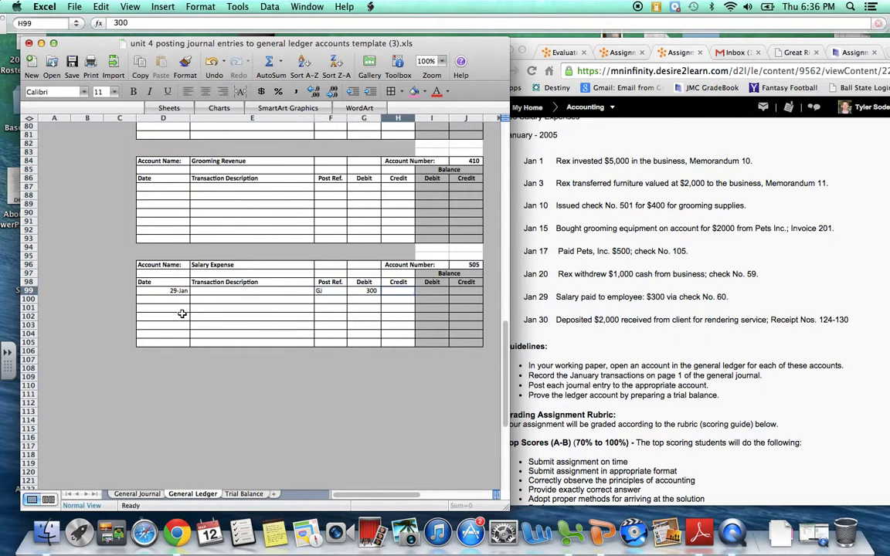
pyautogui.write('300')
pyautogui.press('Return')
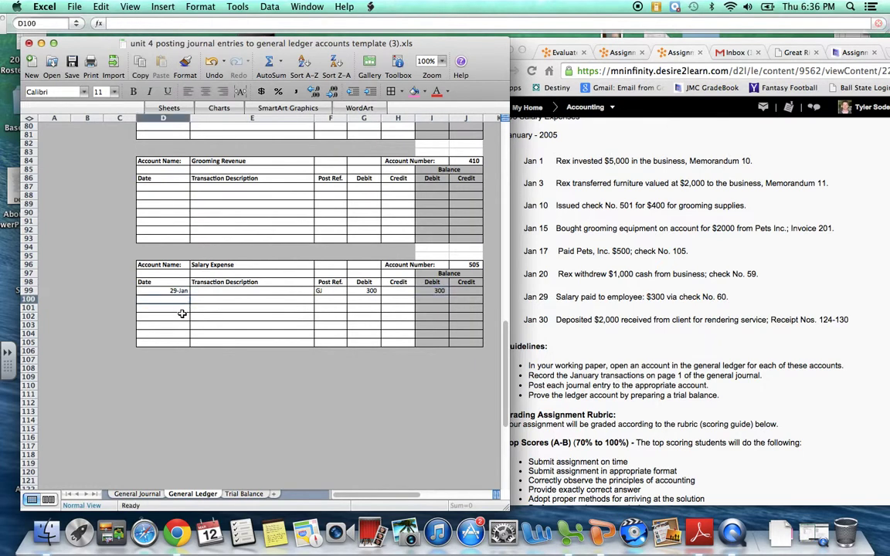
# Check the Salary Expense account number and record posting reference 505 for its 29-Jan line in the General Journal.
pyautogui.click(132, 494)
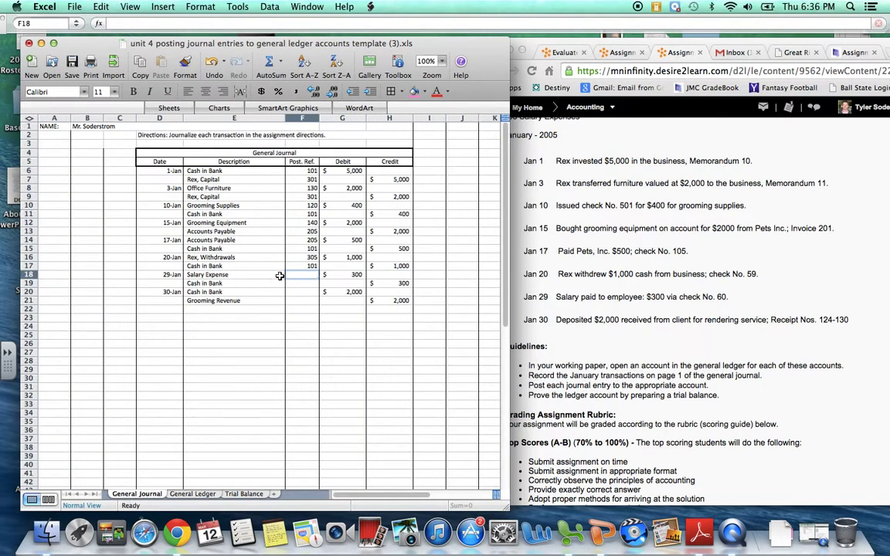
pyautogui.click(192, 494)
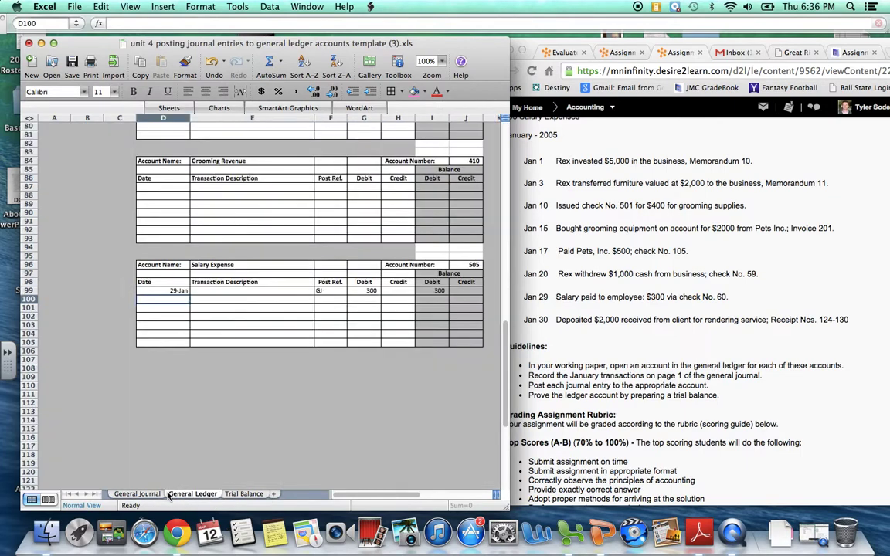
pyautogui.click(137, 495)
pyautogui.write('505')
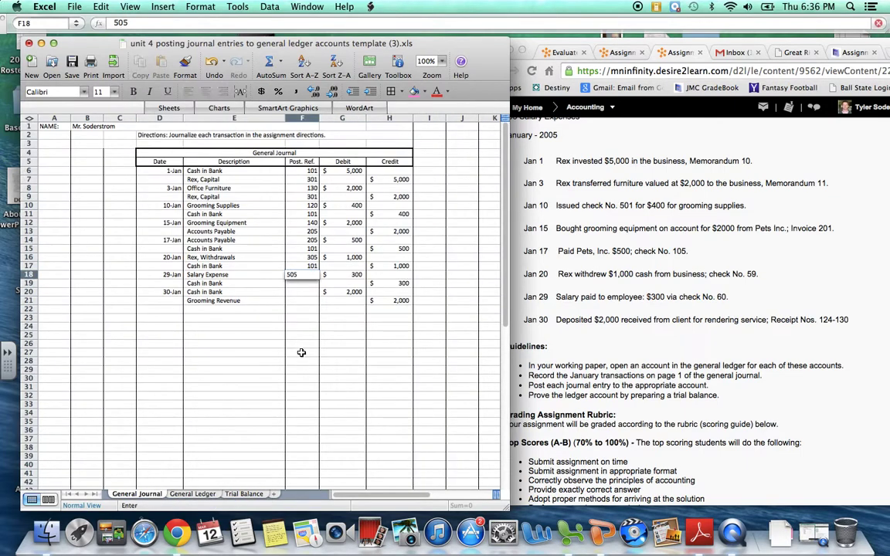
pyautogui.press('Return')
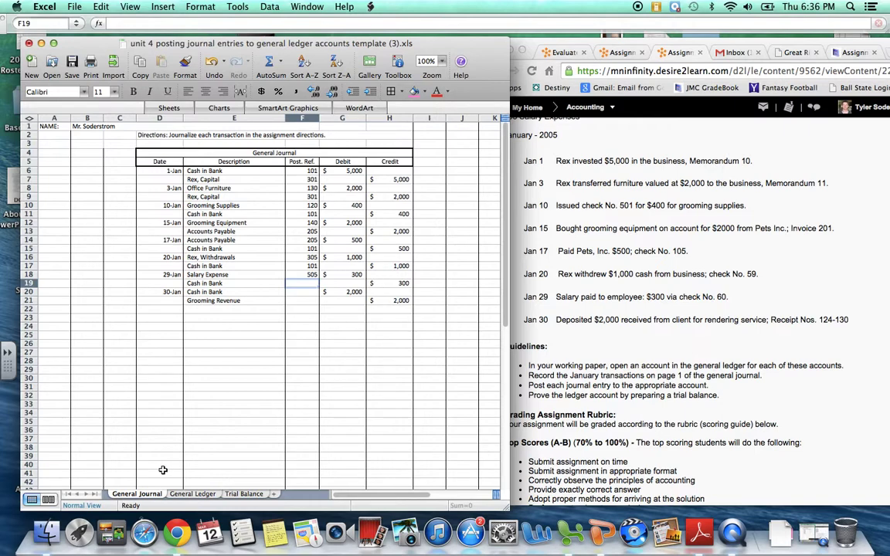
# Start the next Cash in Bank posting in the General Ledger with the date Jan 29 and post reference GJ.
pyautogui.click(193, 495)
pyautogui.scroll(8, 220, 229)
pyautogui.scroll(10, 220, 230)
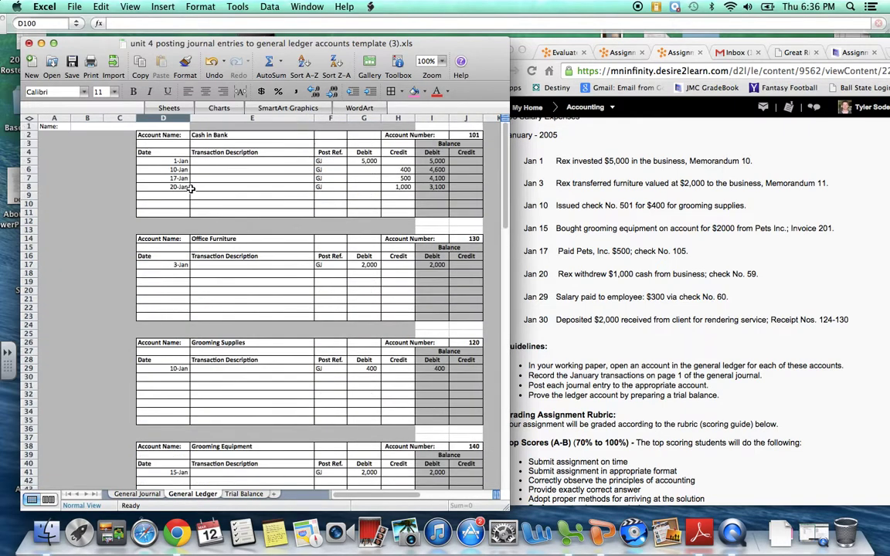
pyautogui.click(178, 192)
pyautogui.write('Ja')
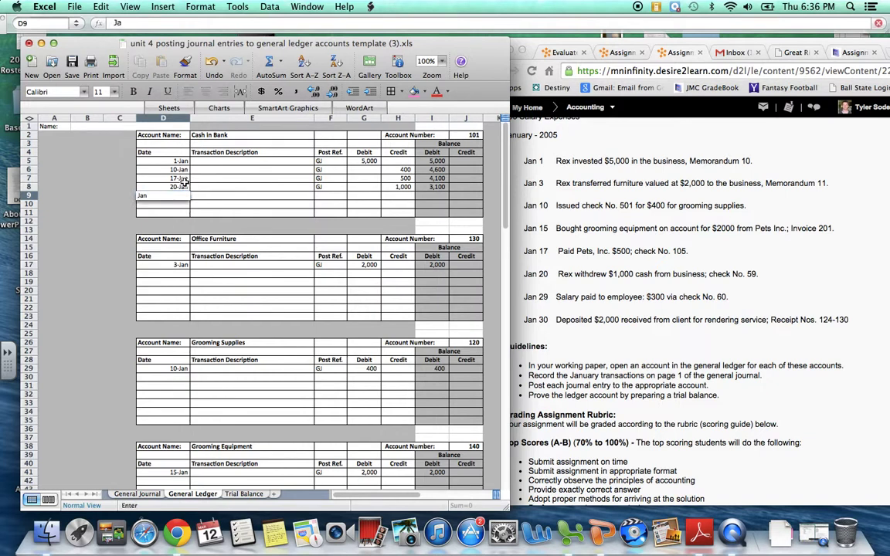
pyautogui.write('n 29')
pyautogui.press('Tab')
pyautogui.press('Tab')
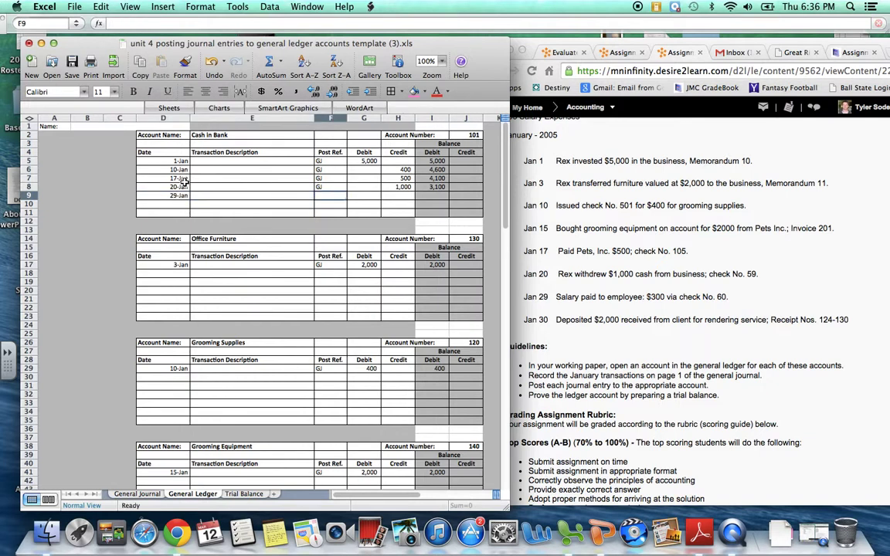
pyautogui.write('GJ')
pyautogui.press('Tab')
pyautogui.press('Tab')
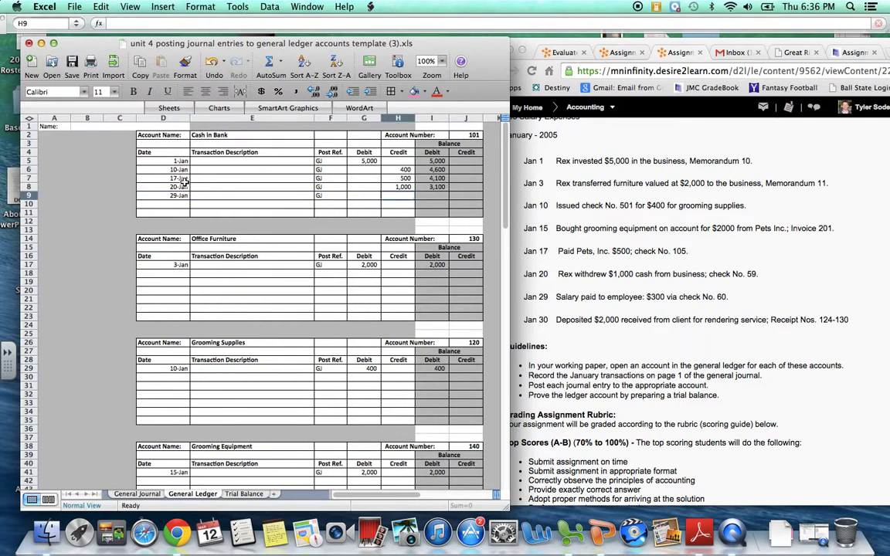
# Enter credit 300 and debit balance 2800 for the 29-Jan Cash in Bank posting.
pyautogui.write('300')
pyautogui.press('Tab')
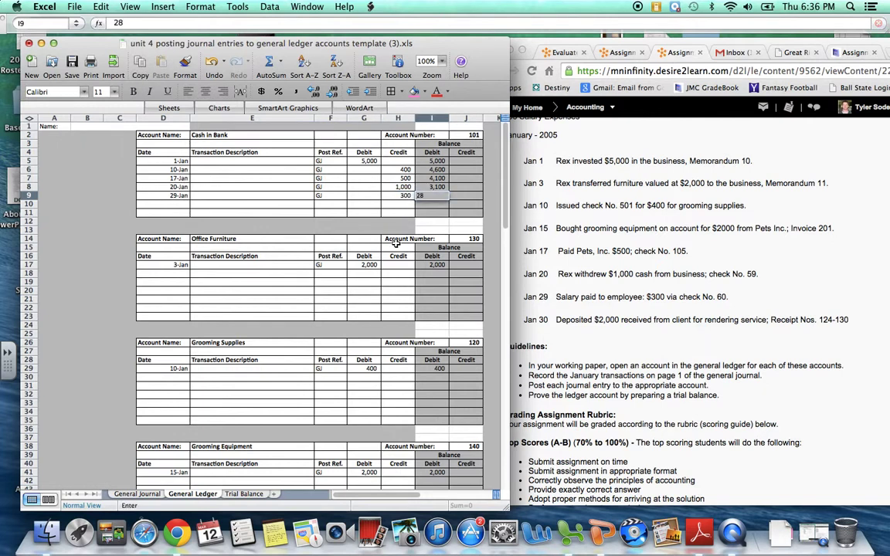
pyautogui.write('2800')
pyautogui.press('Return')
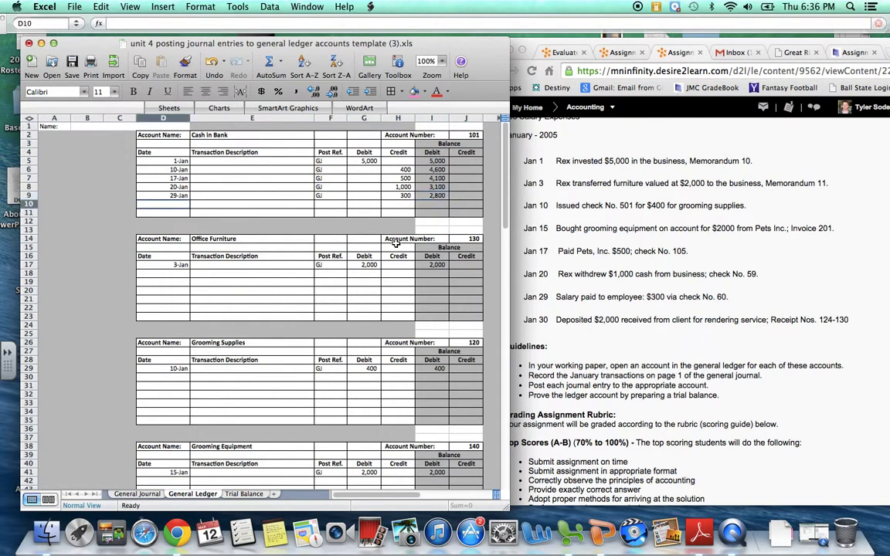
# Record posting reference 101 for the 29-Jan entry's Cash in Bank line in the General Journal.
pyautogui.click(138, 493)
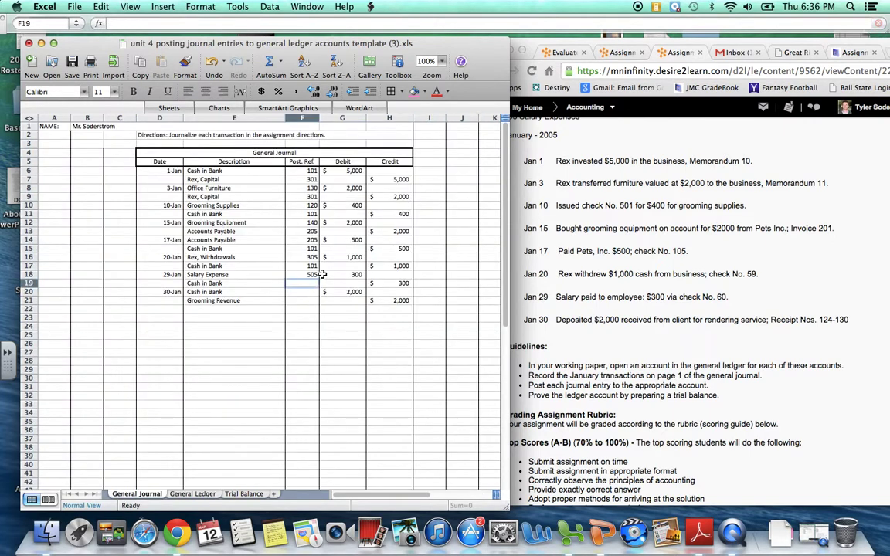
pyautogui.write('101')
pyautogui.press('Return')
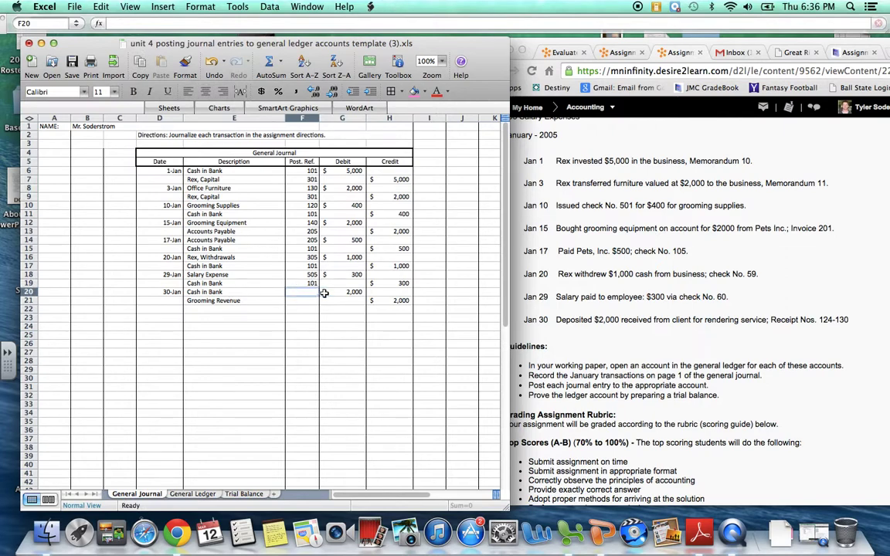
# Start another Cash in Bank posting in the General Ledger with the date 30-Jan and post reference GJ.
pyautogui.click(193, 494)
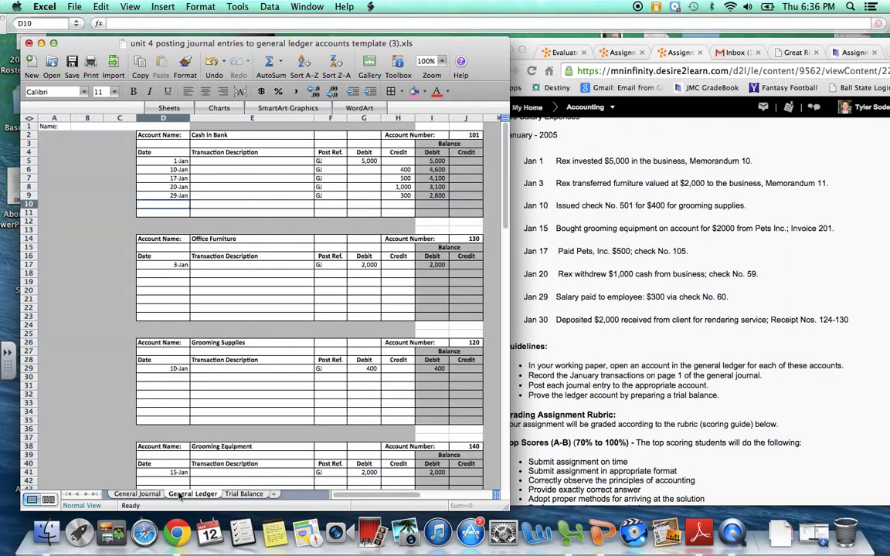
pyautogui.write('30-Jan')
pyautogui.press('Tab')
pyautogui.press('Tab')
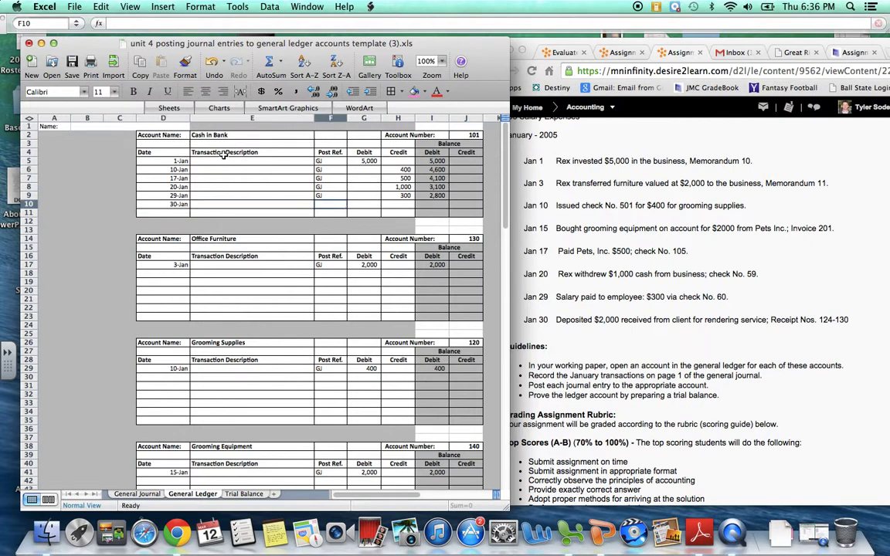
pyautogui.write('GJ')
pyautogui.press('Tab')
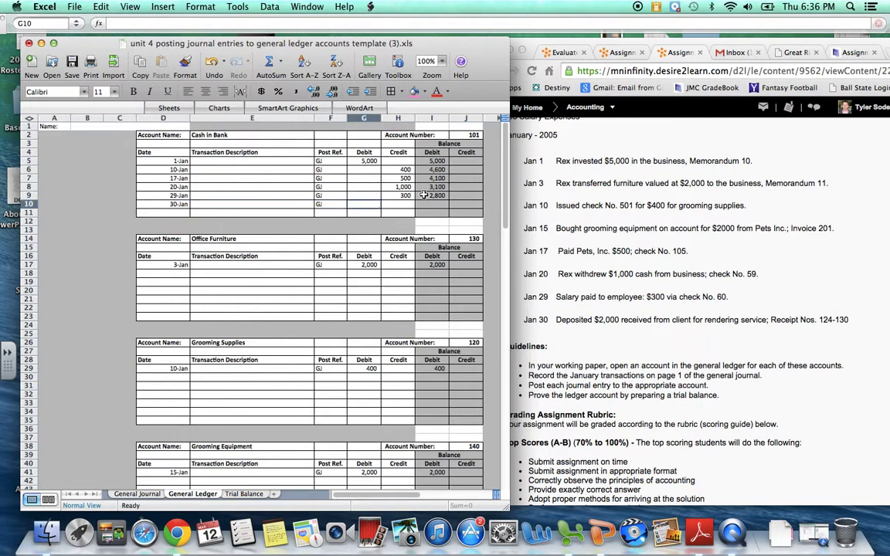
# Enter debit 2,000 and debit balance 4800 for the 30-Jan Cash in Bank posting.
pyautogui.write('2,000')
pyautogui.press('Tab')
pyautogui.press('Tab')
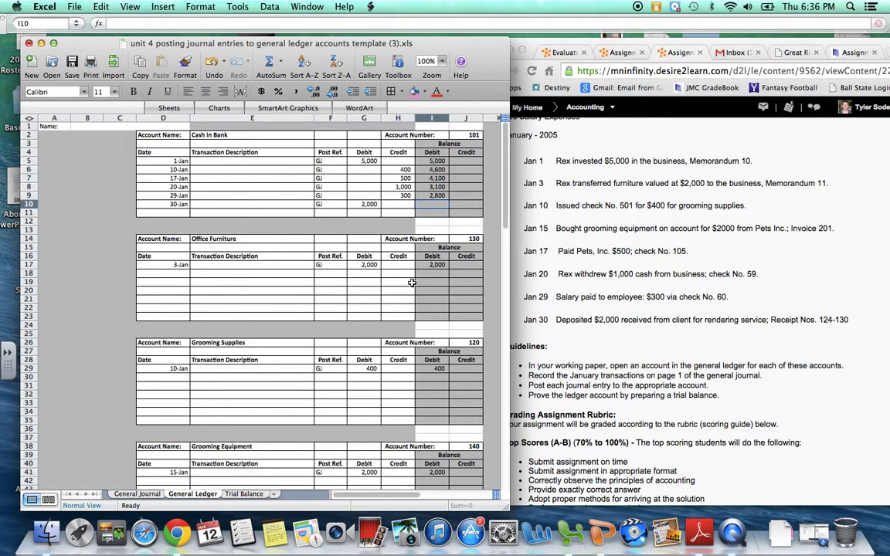
pyautogui.write('4800')
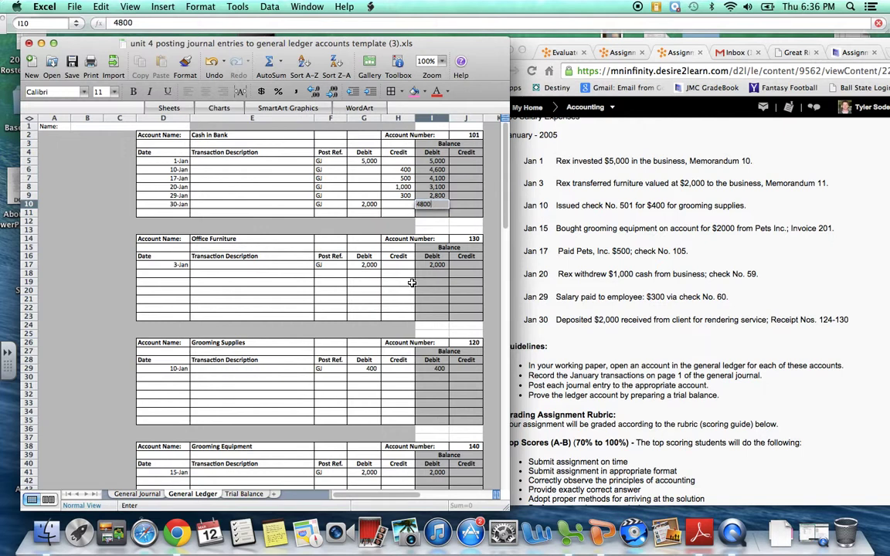
pyautogui.press('Return')
pyautogui.press('Up')
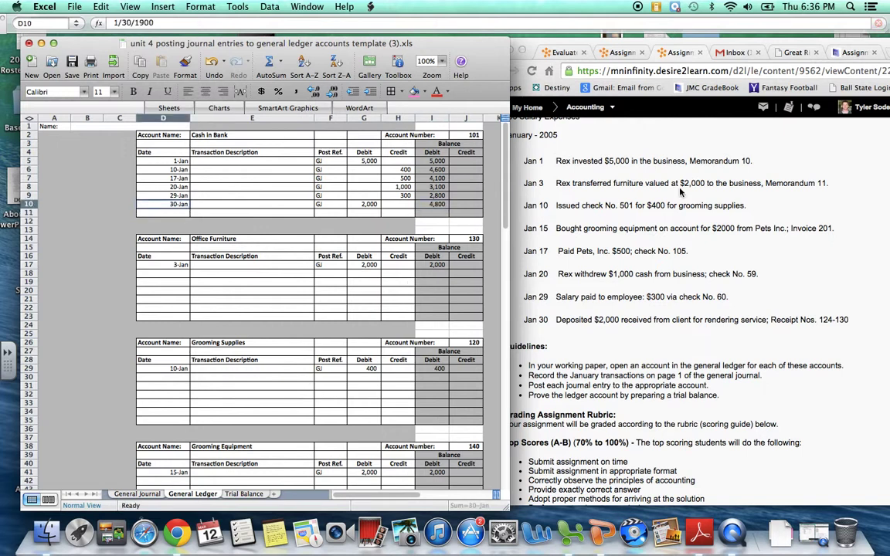
# Record posting reference 101 for the 30-Jan entry's Cash in Bank line in the General Journal.
pyautogui.click(433, 203)
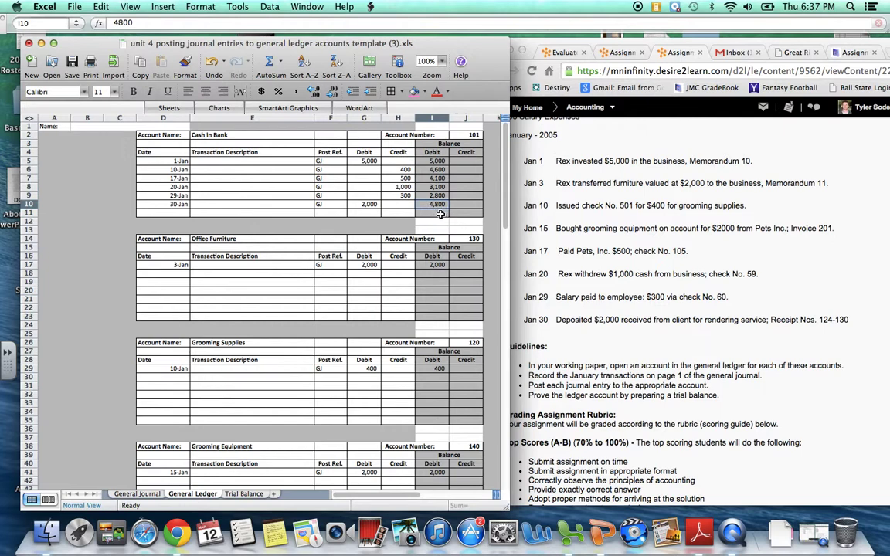
pyautogui.click(138, 493)
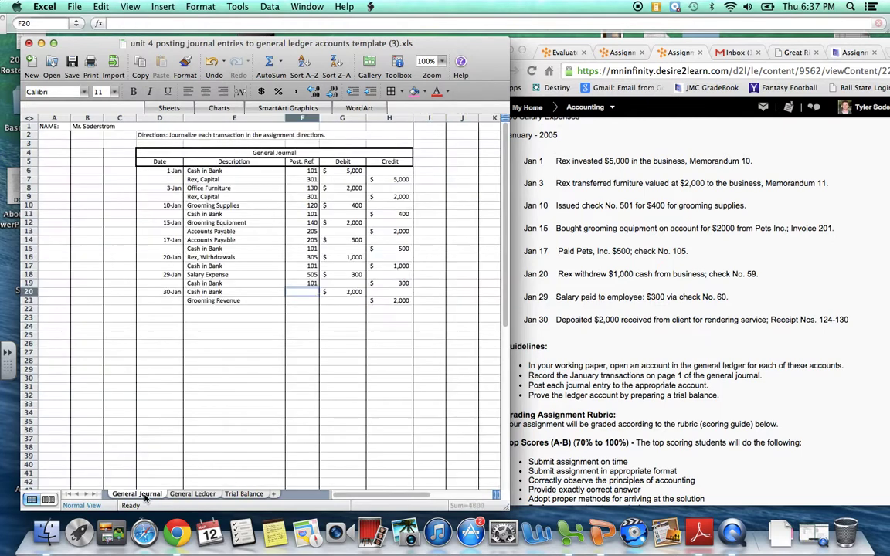
pyautogui.write('101')
pyautogui.press('Return')
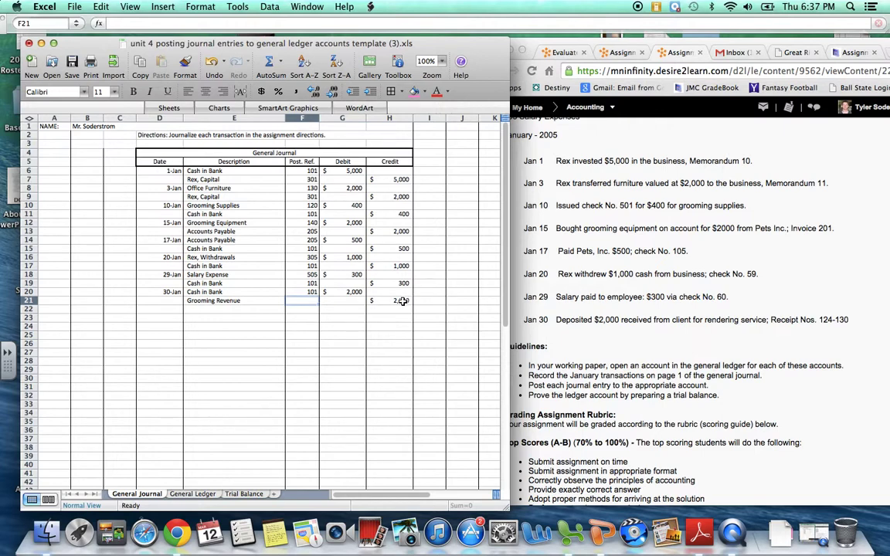
# Start a Grooming Revenue posting in the General Ledger with the date 30-Jan and post reference GJ.
pyautogui.click(187, 495)
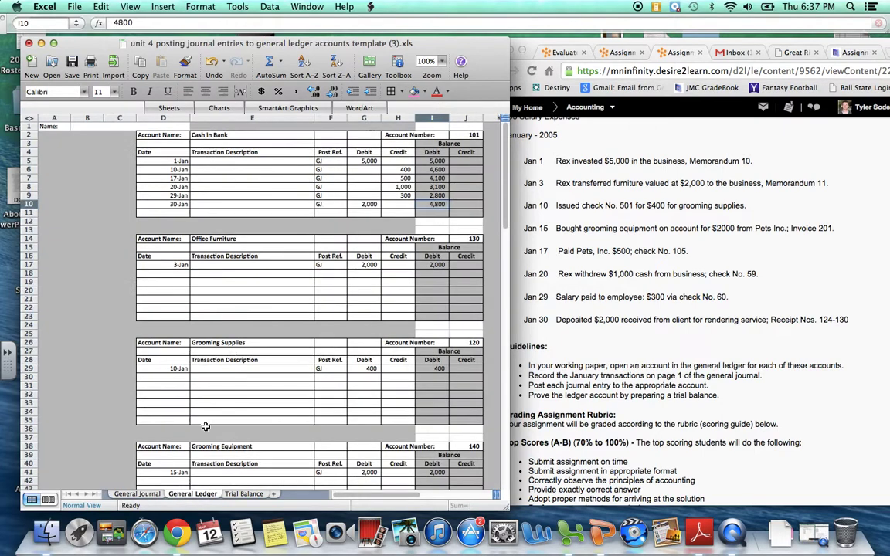
pyautogui.scroll(-8, 259, 309)
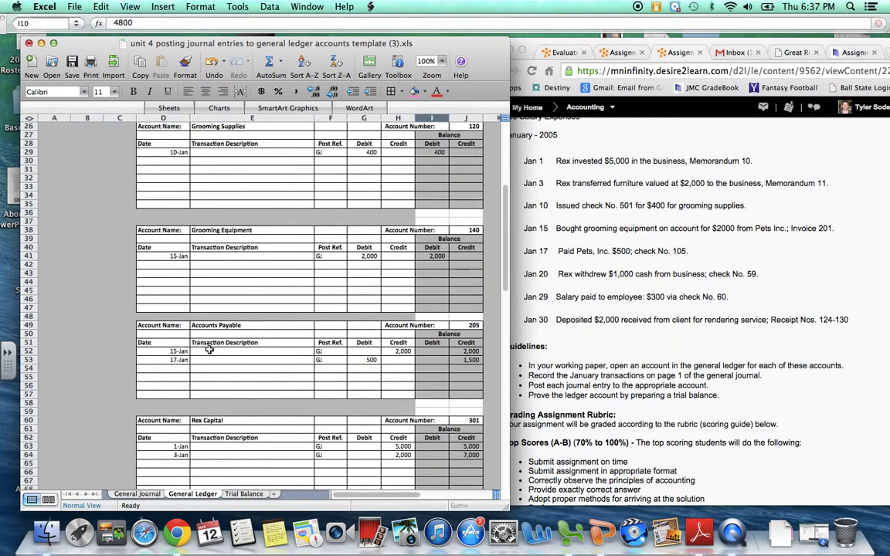
pyautogui.scroll(-11, 208, 349)
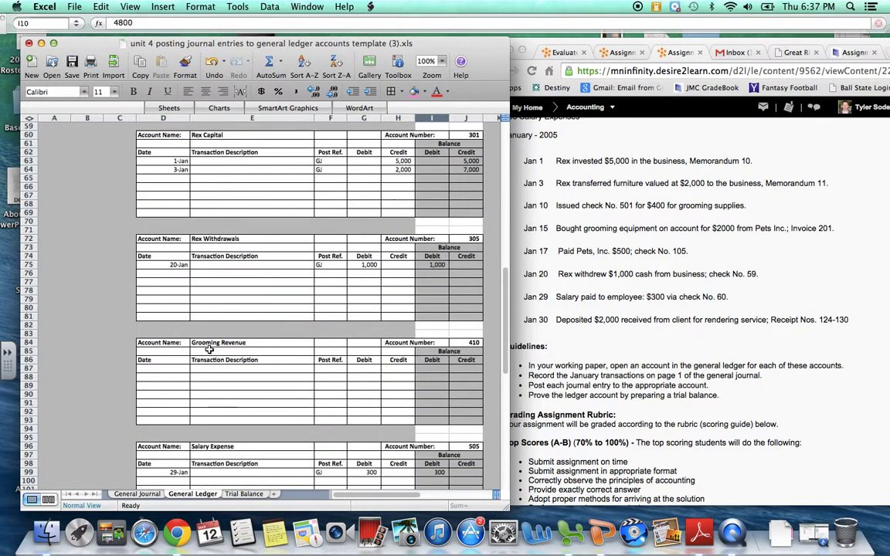
pyautogui.click(173, 369)
pyautogui.write('Jan 3')
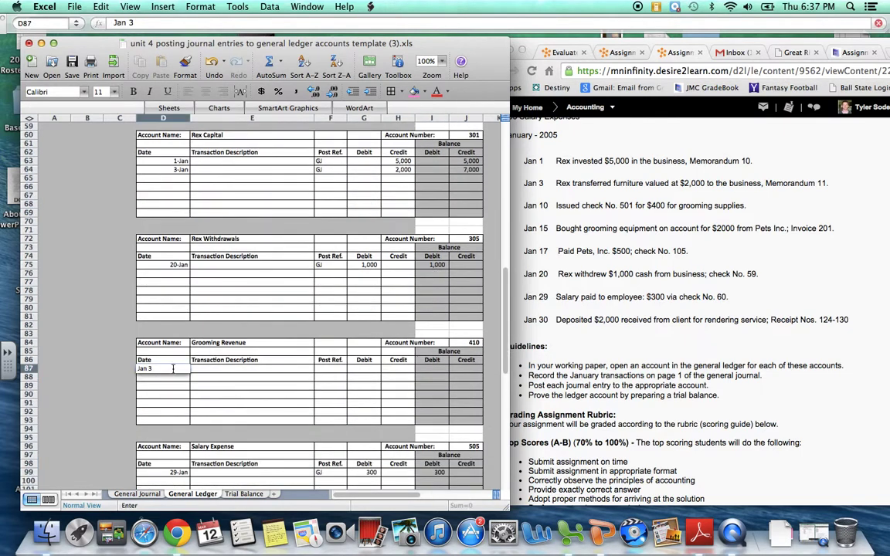
pyautogui.write('0')
pyautogui.press('Tab')
pyautogui.press('Tab')
pyautogui.write('GJ')
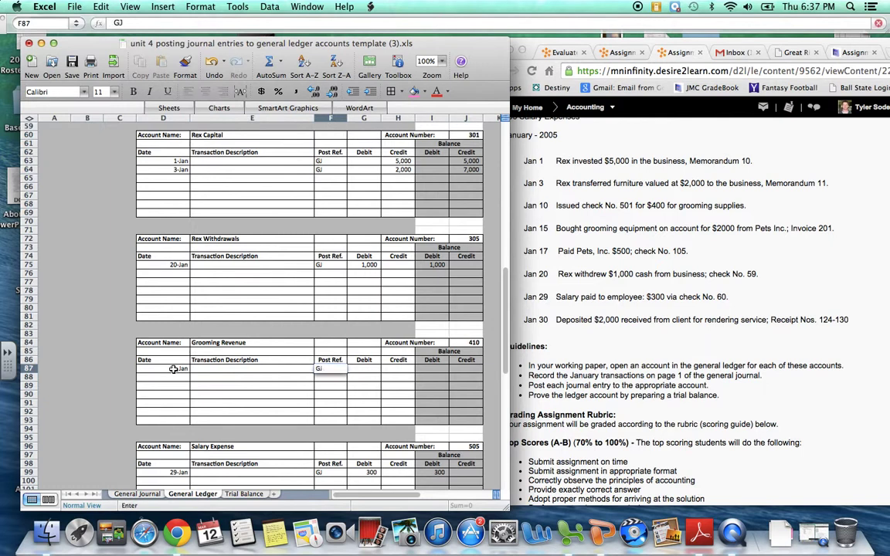
# Enter credit 2000 and credit balance 2,000 for the 30-Jan Grooming Revenue posting.
pyautogui.press('Tab')
pyautogui.press('Tab')
pyautogui.write('2000')
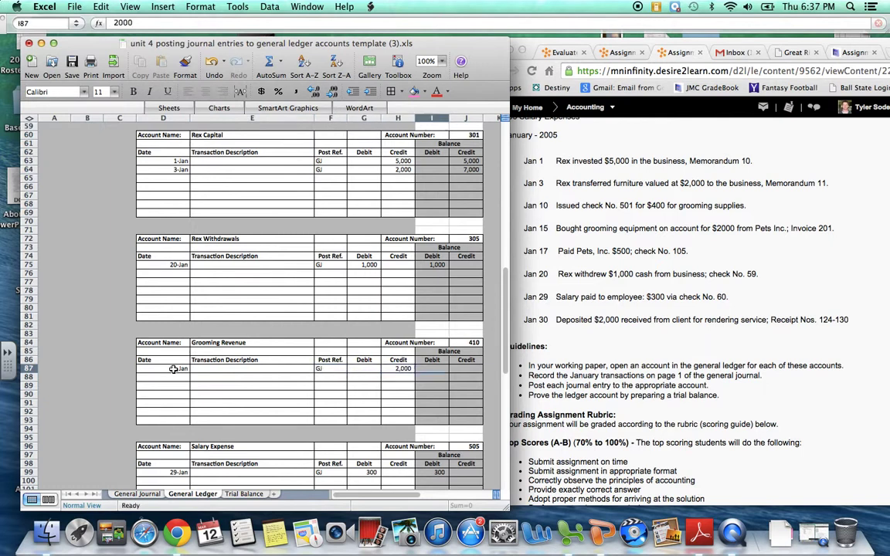
pyautogui.press('Tab')
pyautogui.press('Tab')
pyautogui.write('2,000')
pyautogui.press('Return')
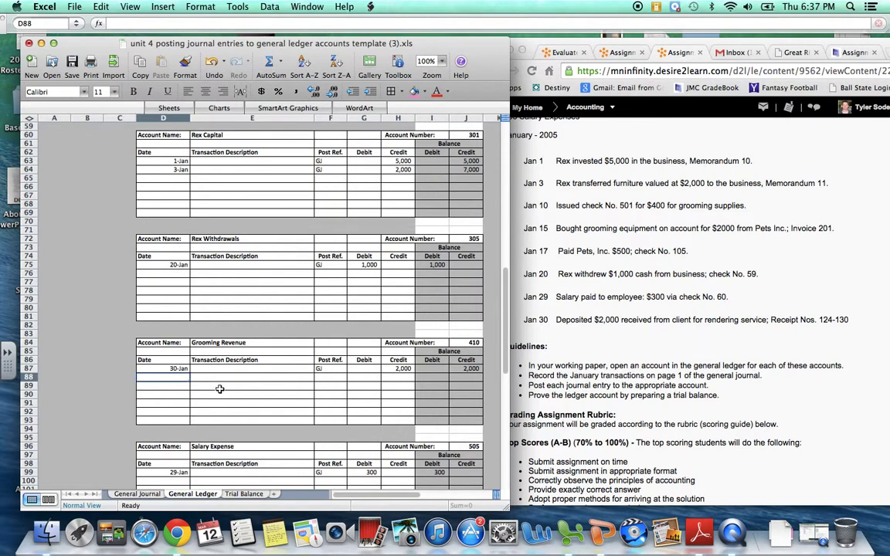
# Record posting reference 410 for the 30-Jan entry's Grooming Revenue line in the General Journal.
pyautogui.click(137, 494)
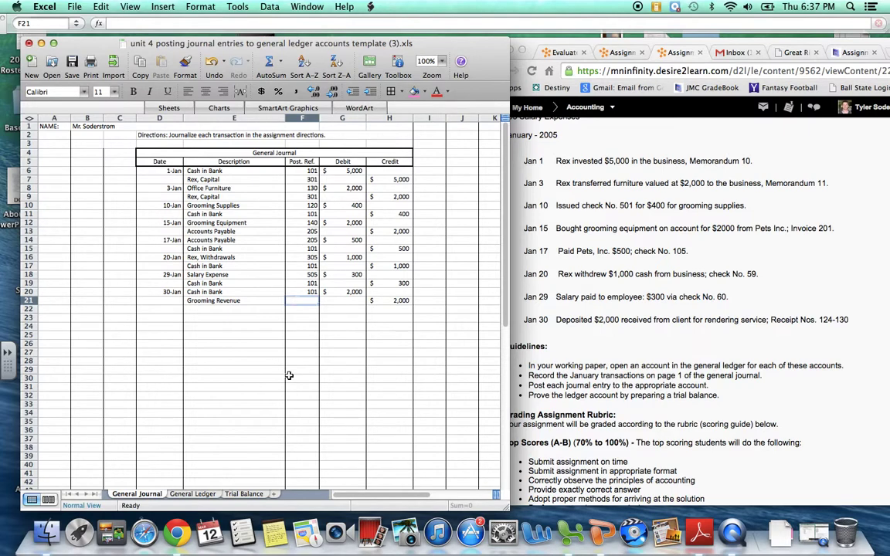
pyautogui.click(192, 494)
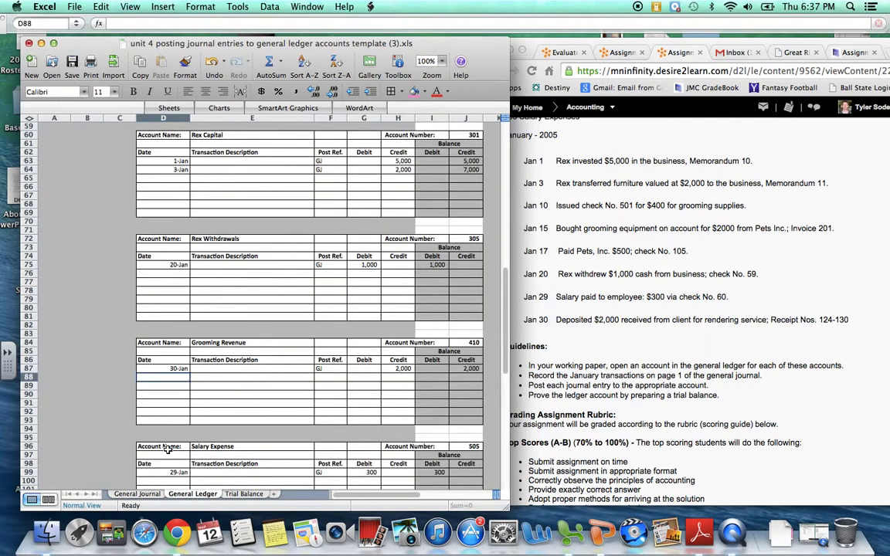
pyautogui.click(157, 494)
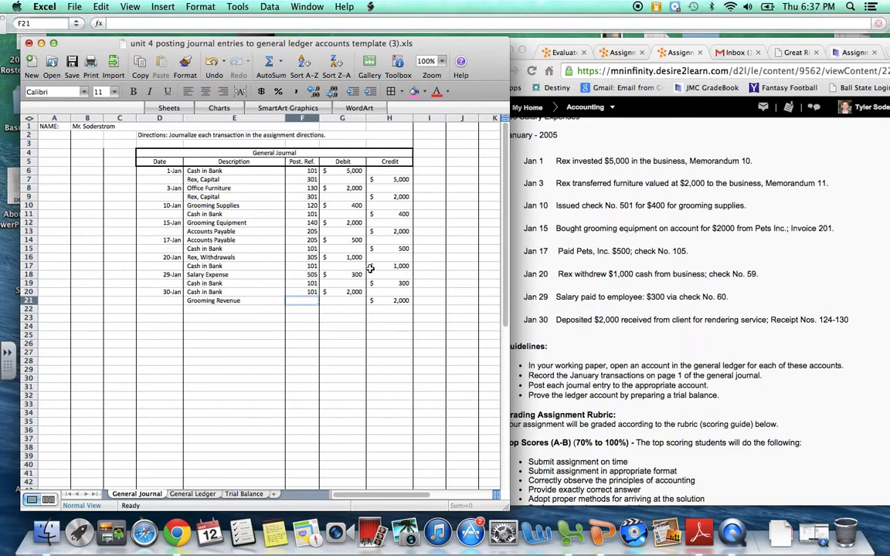
pyautogui.write('410')
pyautogui.press('Return')
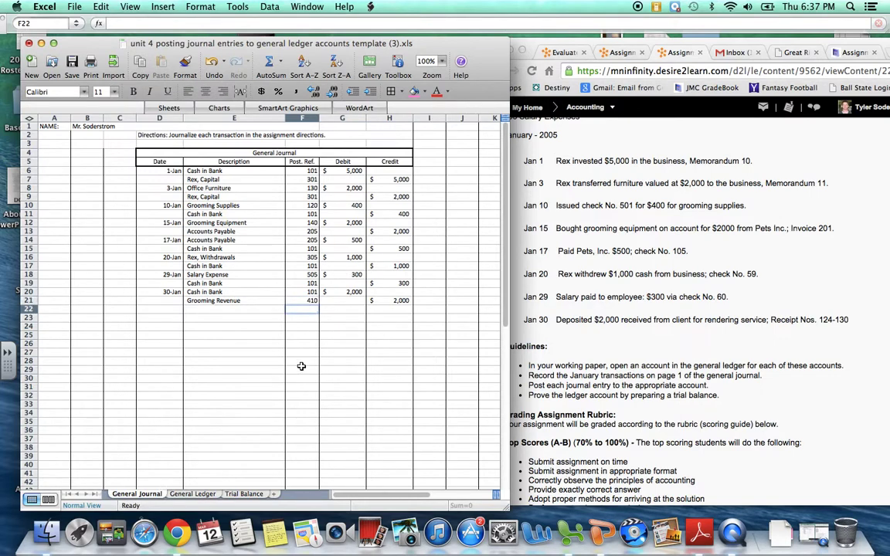
# Review the General Ledger accounts, especially Cash in Bank, against the layout of the blank Trial Balance.
pyautogui.click(193, 495)
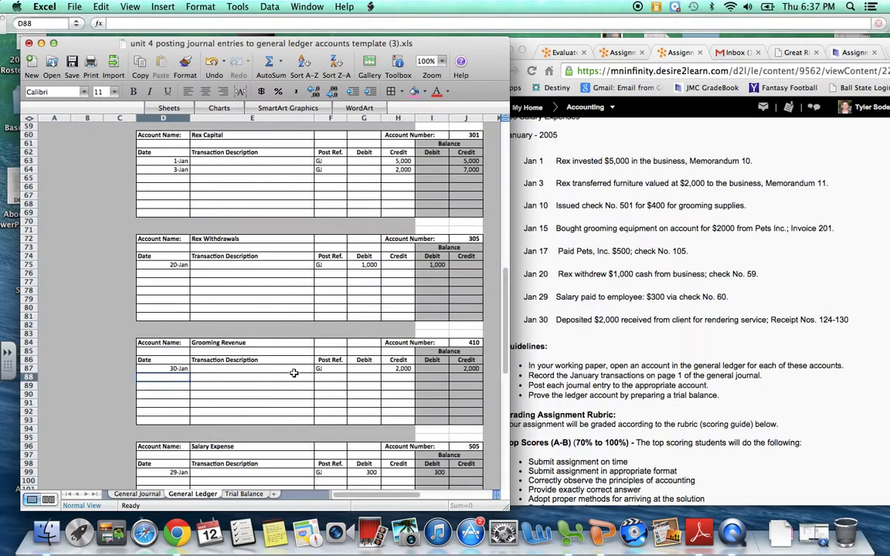
pyautogui.scroll(15, 293, 370)
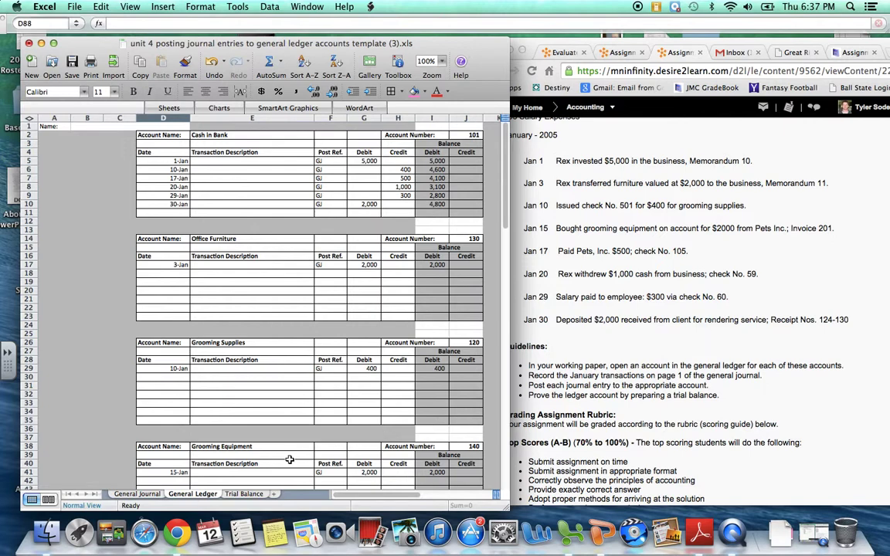
pyautogui.click(254, 495)
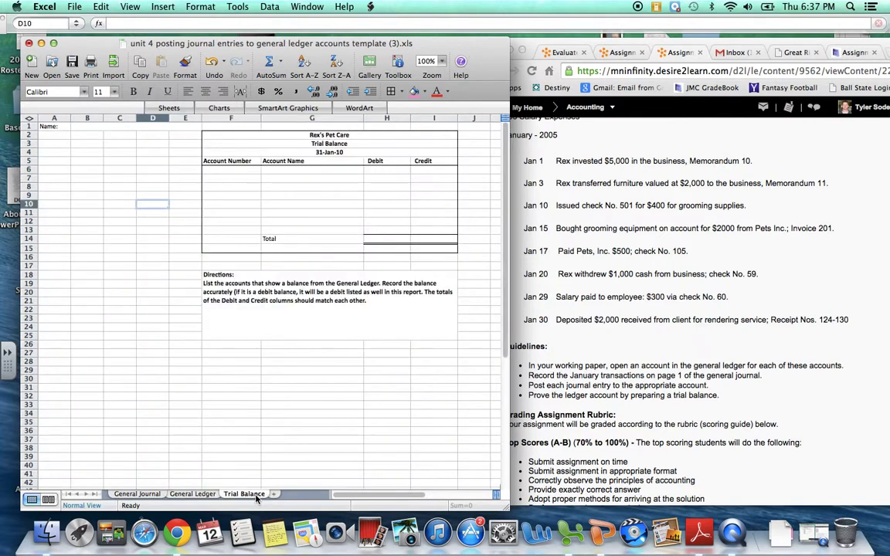
pyautogui.click(248, 173)
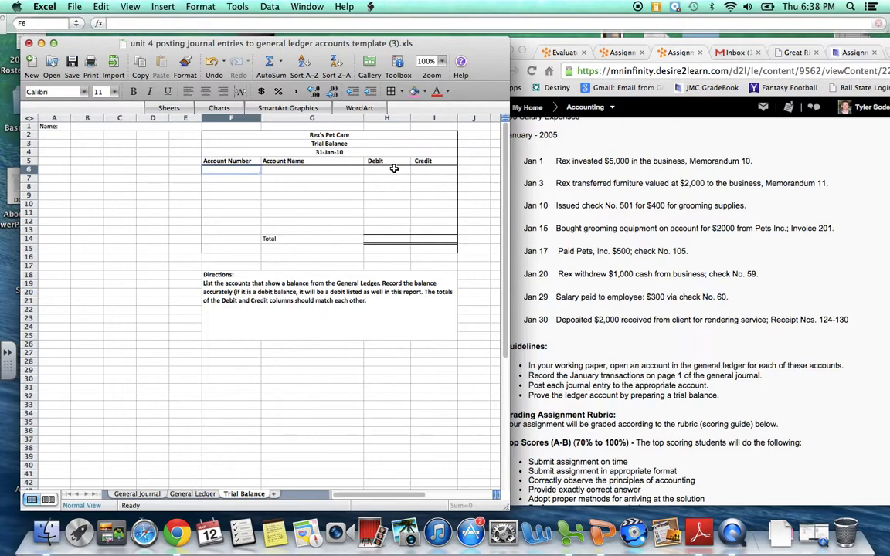
pyautogui.click(193, 493)
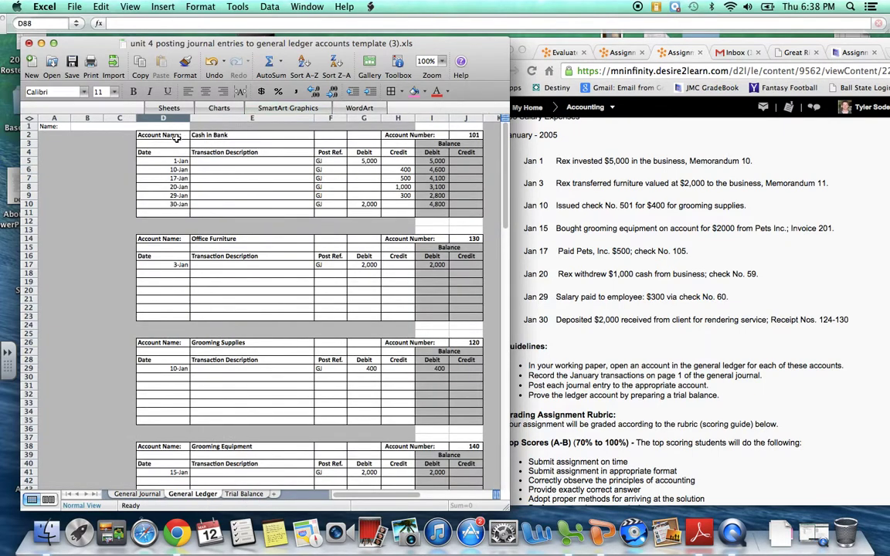
pyautogui.moveTo(159, 133); pyautogui.dragTo(423, 202)
pyautogui.click(309, 178)
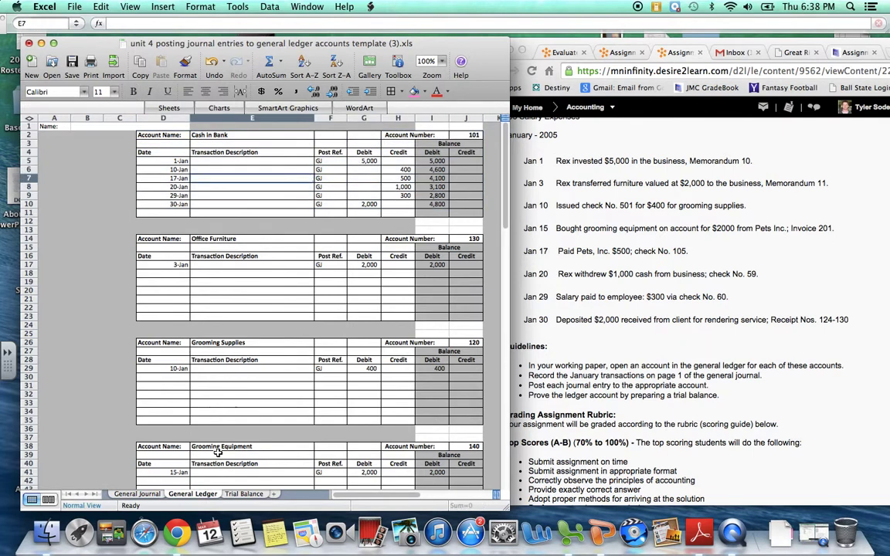
# List account number 101, Cash in Bank, on the first line of the Trial Balance.
pyautogui.click(243, 495)
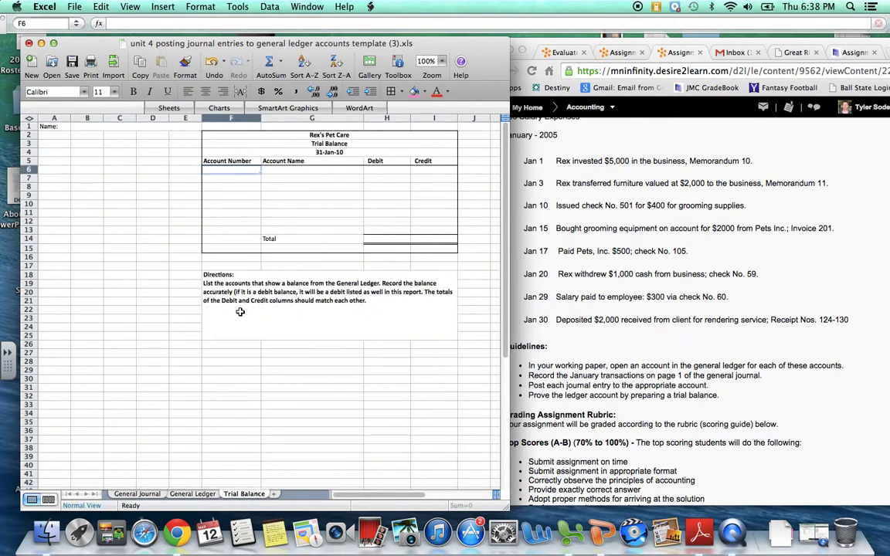
pyautogui.write('101')
pyautogui.press('Tab')
pyautogui.write('Cash i')
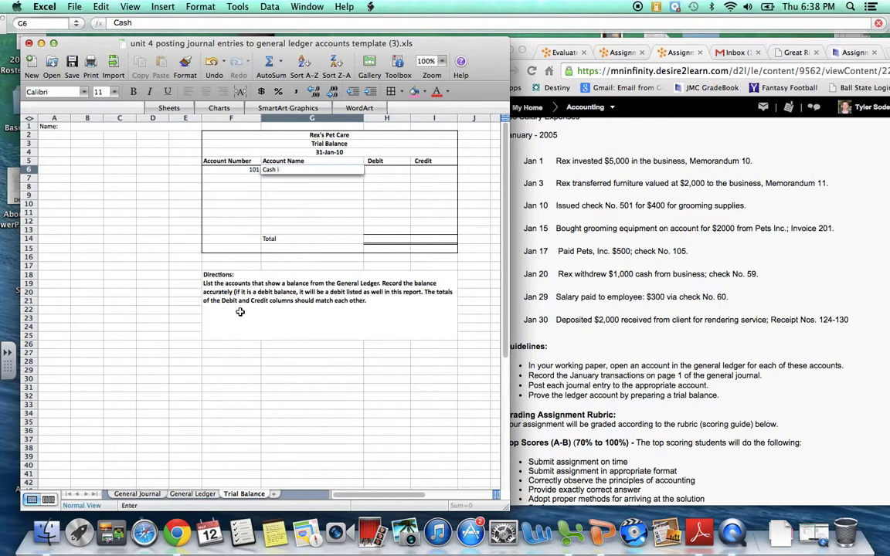
pyautogui.write('n Bank')
pyautogui.press('Tab')
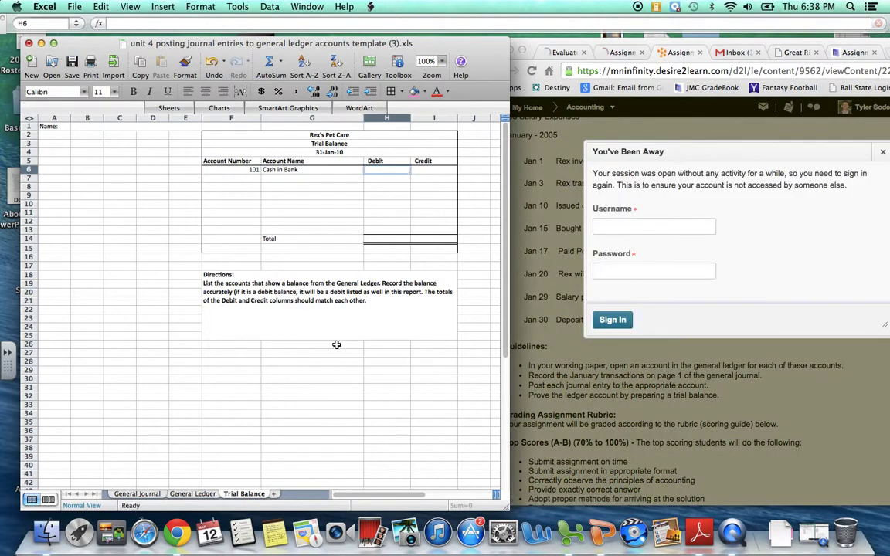
# Look up the final Cash in Bank balance in the General Ledger and enter it as debit 4800 in the Trial Balance.
pyautogui.click(192, 494)
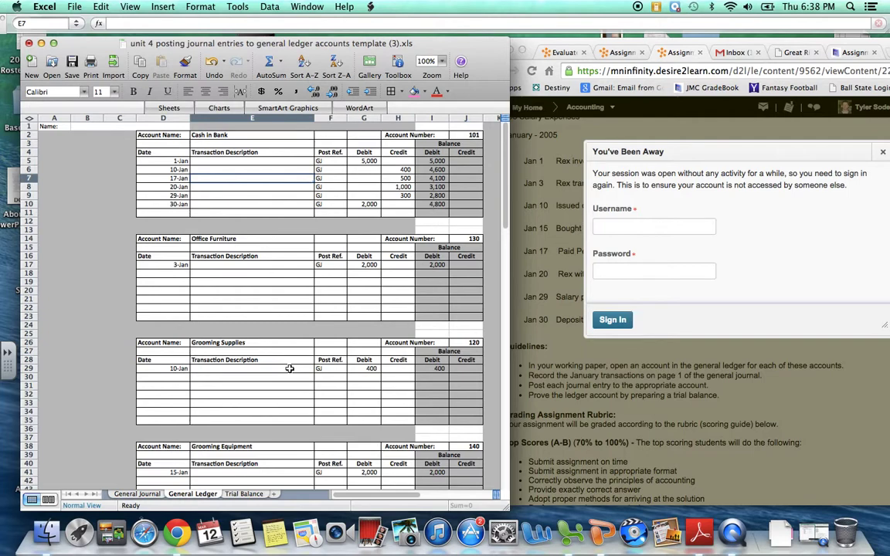
pyautogui.click(244, 494)
pyautogui.write('4800')
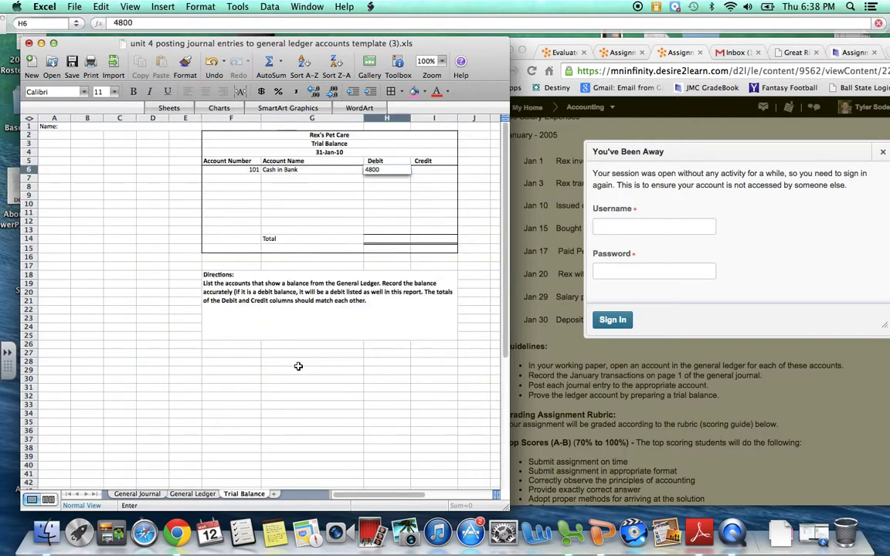
pyautogui.press('Return')
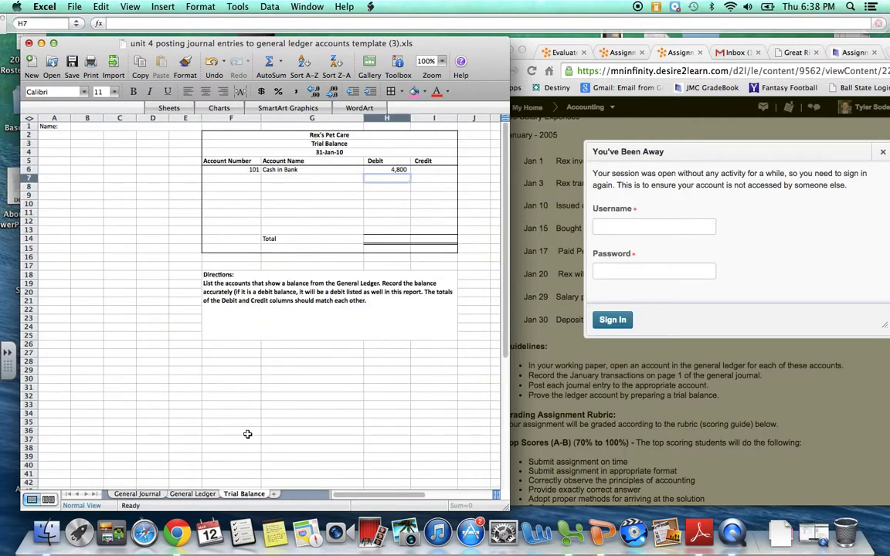
# Look up the next ledger account and list it as 130, Office Furniture, on the second line of the Trial Balance.
pyautogui.click(191, 495)
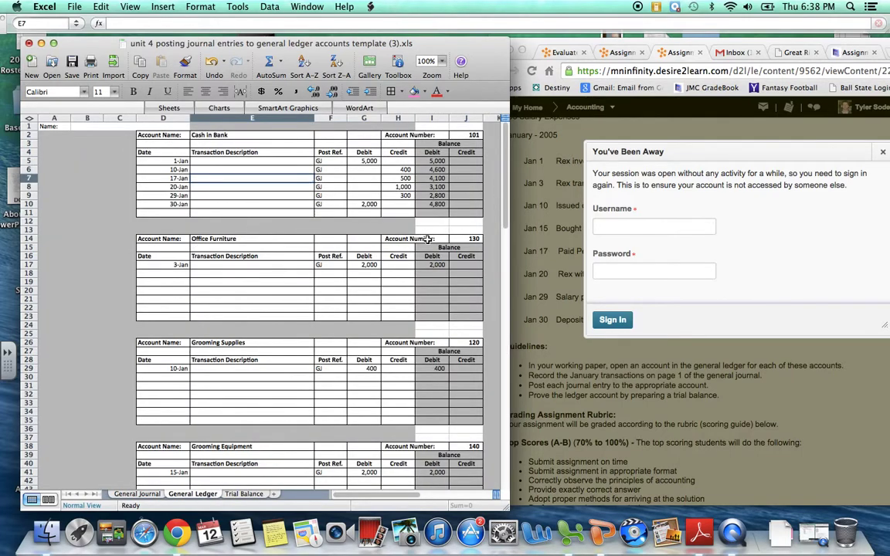
pyautogui.click(236, 494)
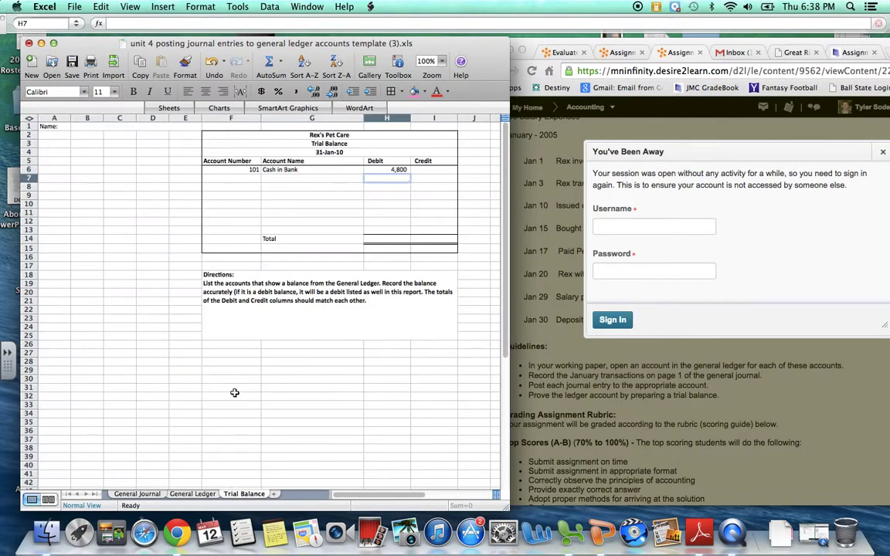
pyautogui.press('Tab')
pyautogui.write('O')
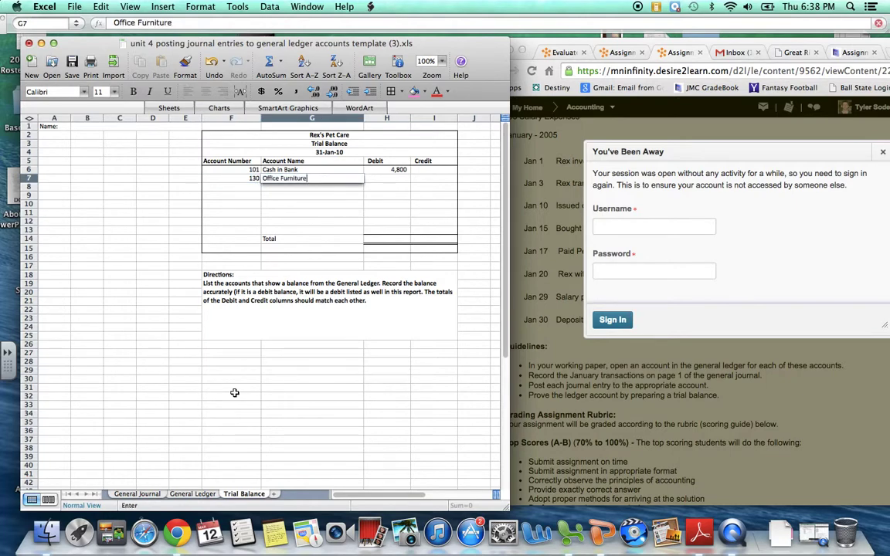
pyautogui.press('Return')
# Check the Office Furniture balance in the General Ledger and enter it as debit 2000 in the Trial Balance.
pyautogui.click(193, 495)
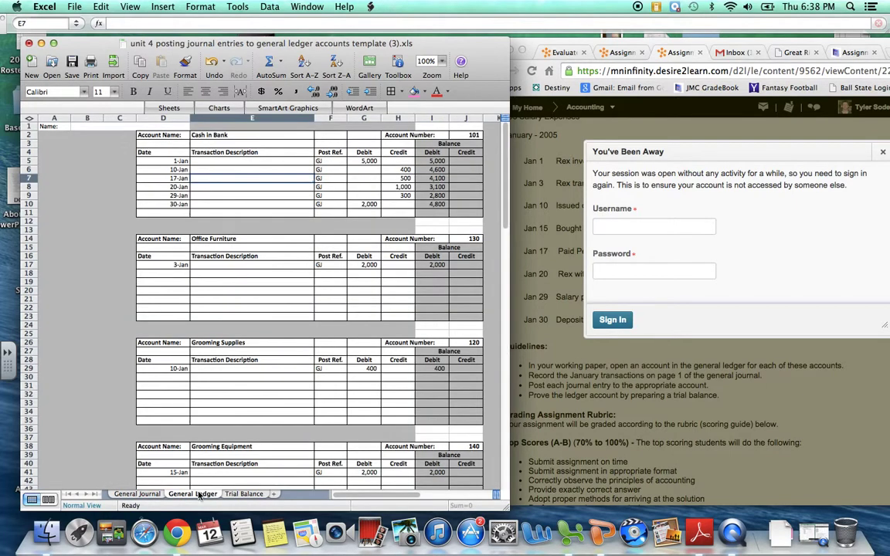
pyautogui.click(435, 265)
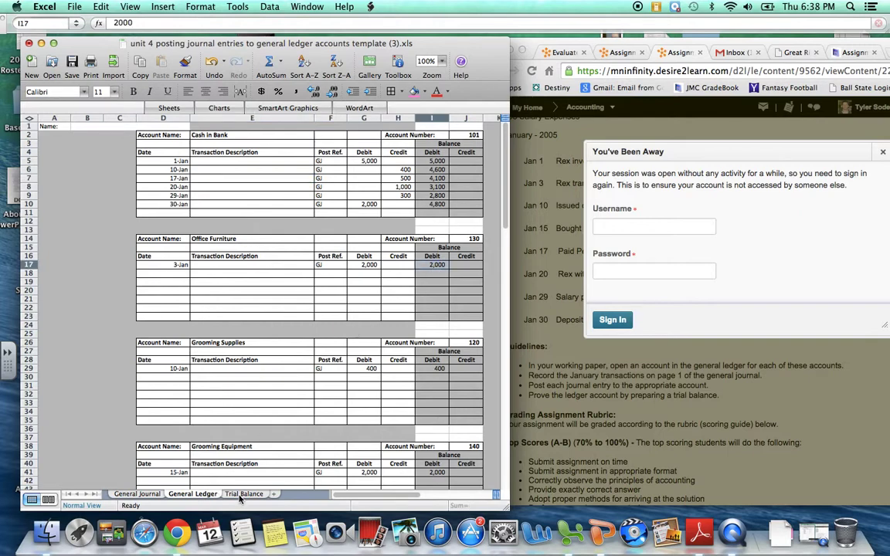
pyautogui.click(242, 494)
pyautogui.write('2000')
pyautogui.press('Return')
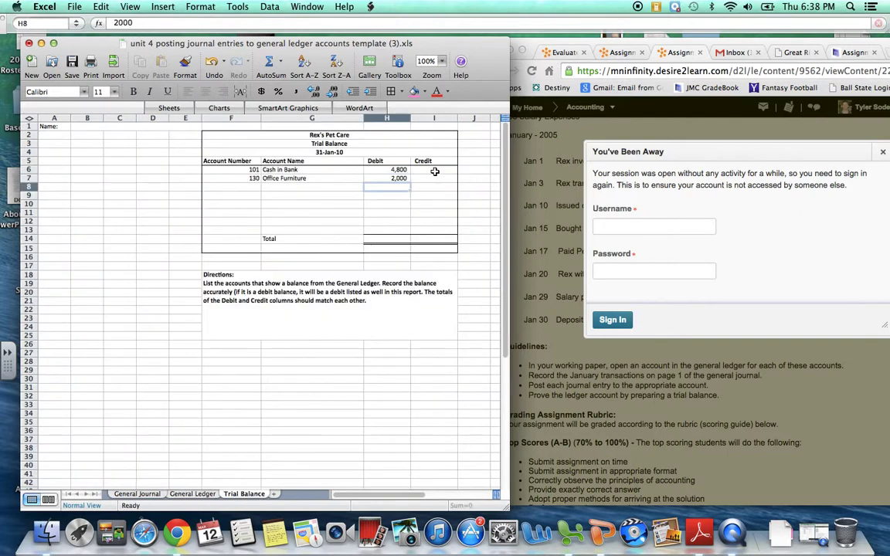
# Look up the next account in the General Ledger and list it as 120, Grooming Supplies, on the third line of the Trial Balance.
pyautogui.click(193, 495)
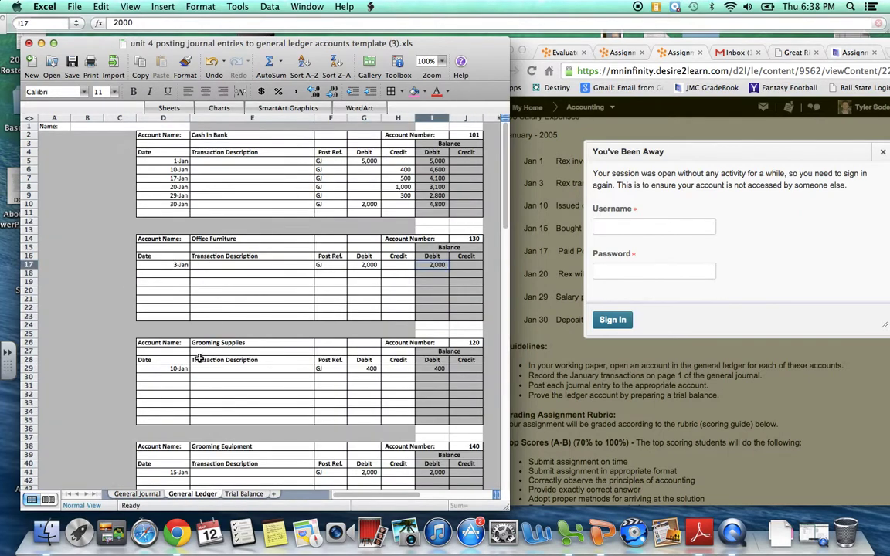
pyautogui.click(246, 493)
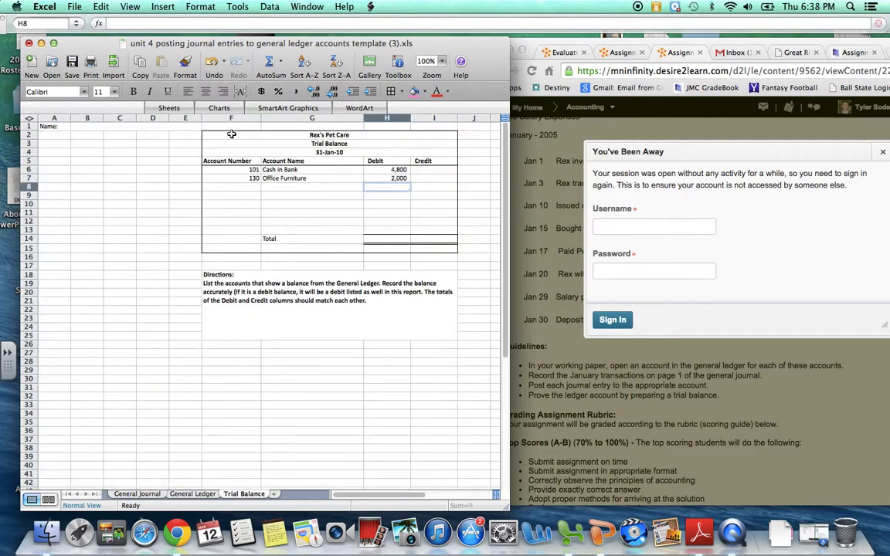
pyautogui.click(233, 186)
pyautogui.write('120')
pyautogui.press('Tab')
pyautogui.write('Gro')
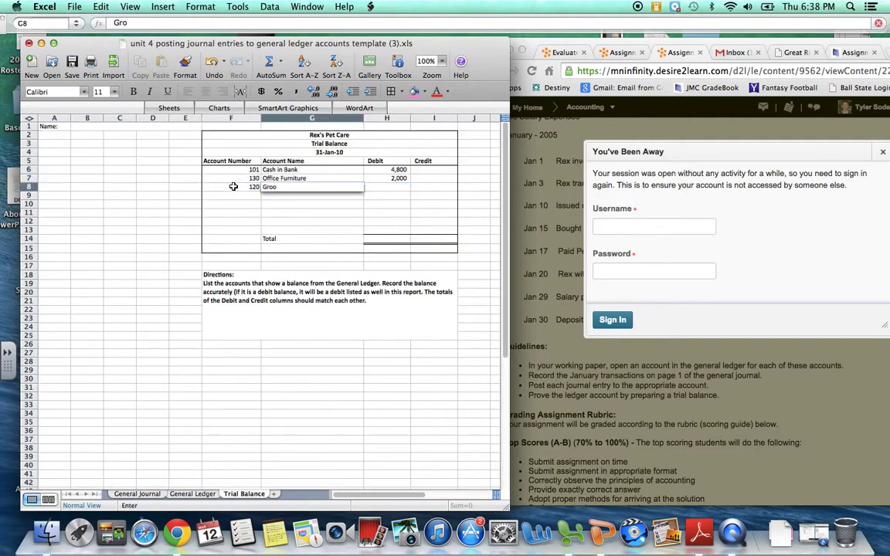
pyautogui.press('Tab')
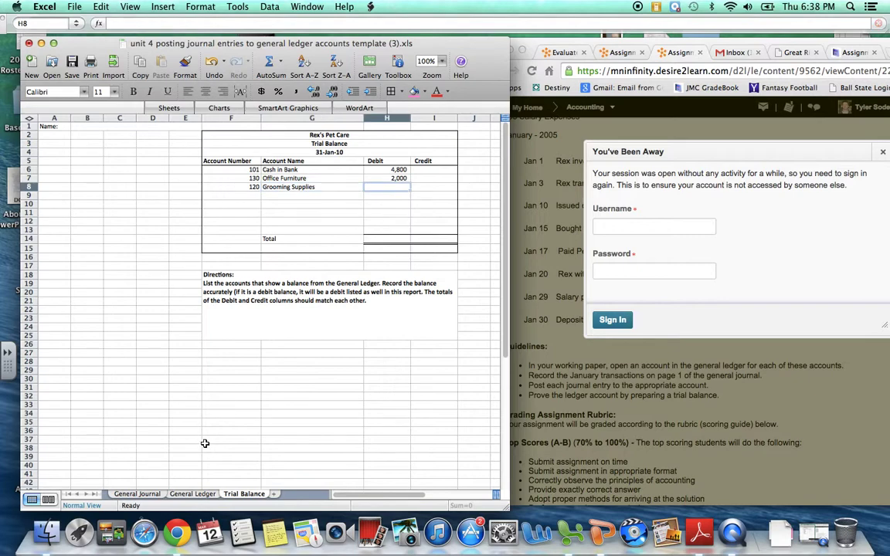
# Check the Grooming Supplies balance in the General Ledger and enter it as debit 400 in the Trial Balance.
pyautogui.click(193, 494)
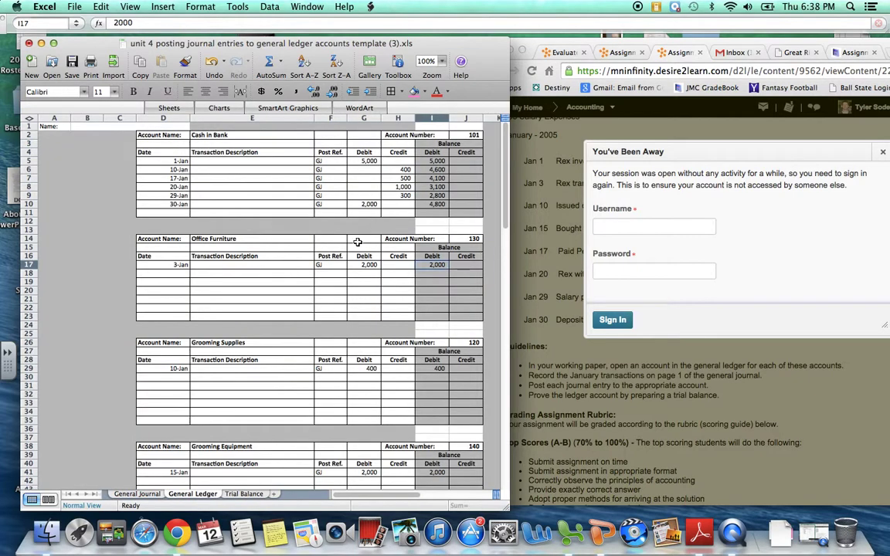
pyautogui.click(434, 368)
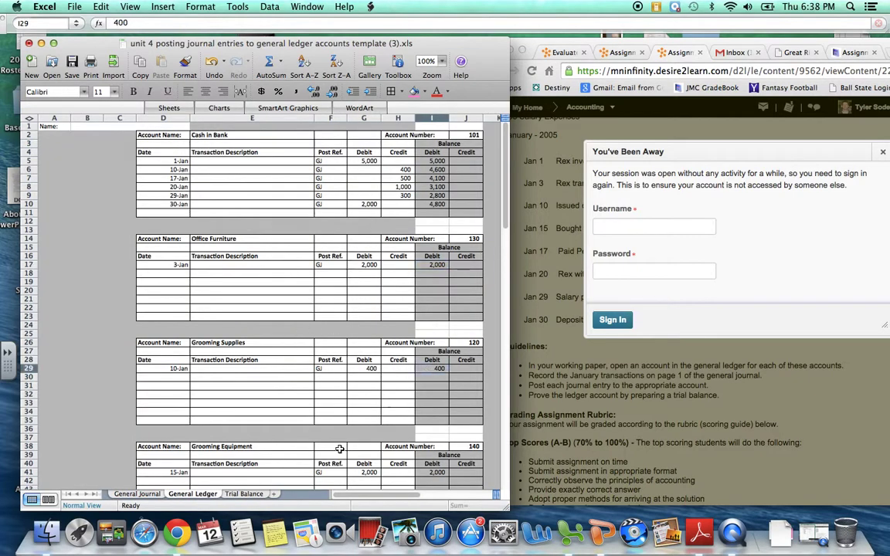
pyautogui.click(244, 495)
pyautogui.write('400')
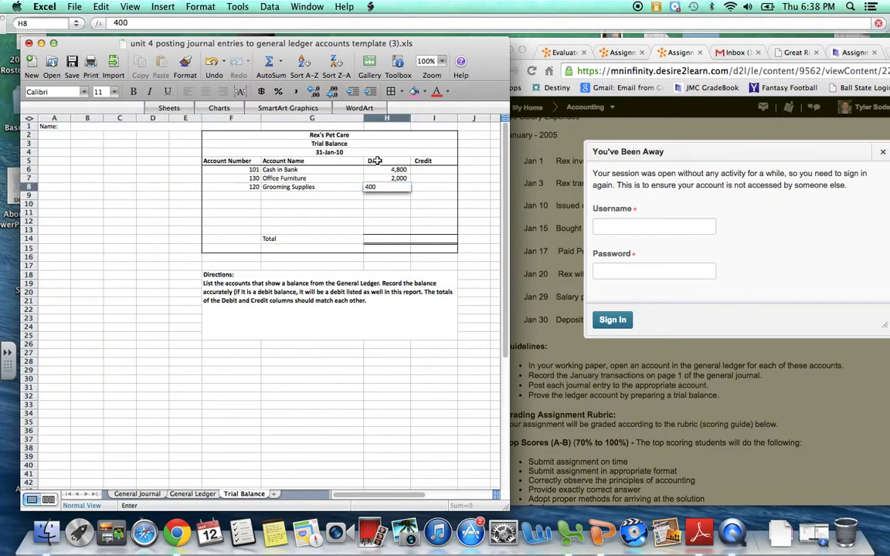
pyautogui.press('Return')
# Look up the account following Grooming Supplies in the General Ledger and list it in the Trial Balance as 140, Grooming Equipment, with debit 2000.
pyautogui.click(188, 494)
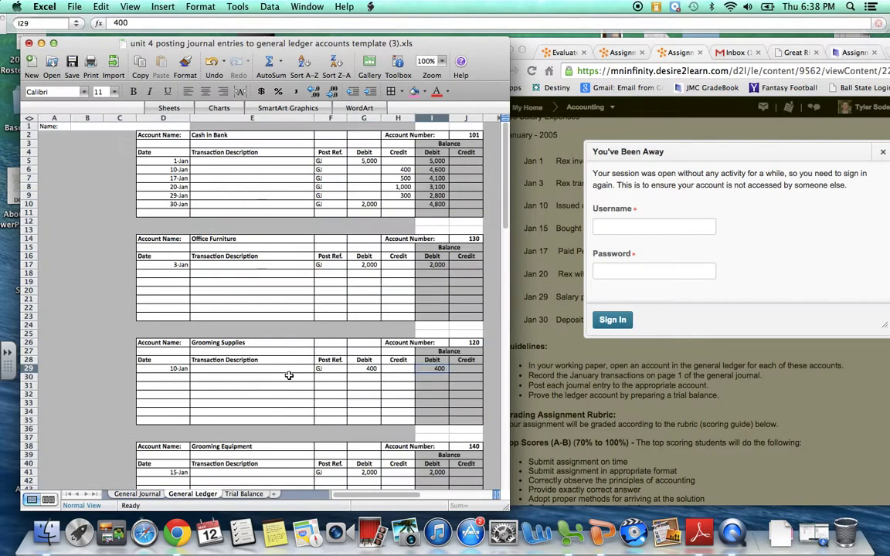
pyautogui.scroll(-3, 232, 407)
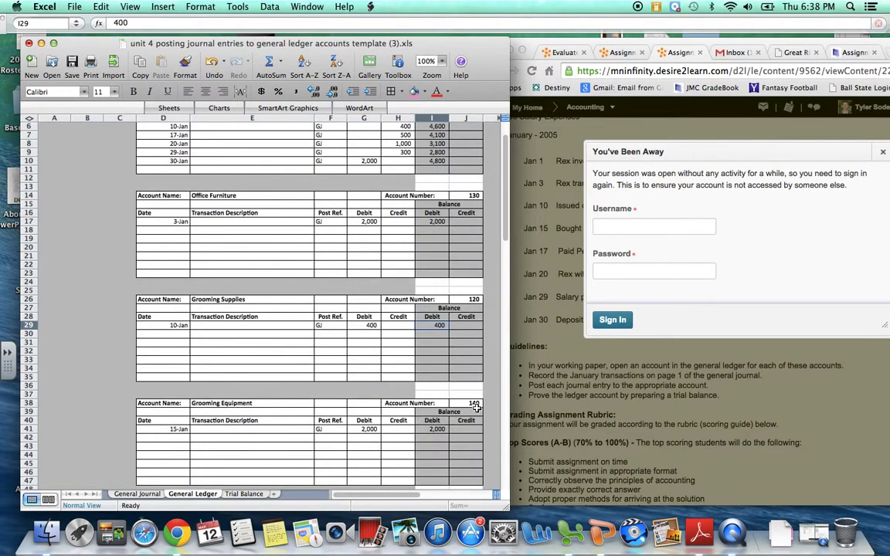
pyautogui.click(244, 494)
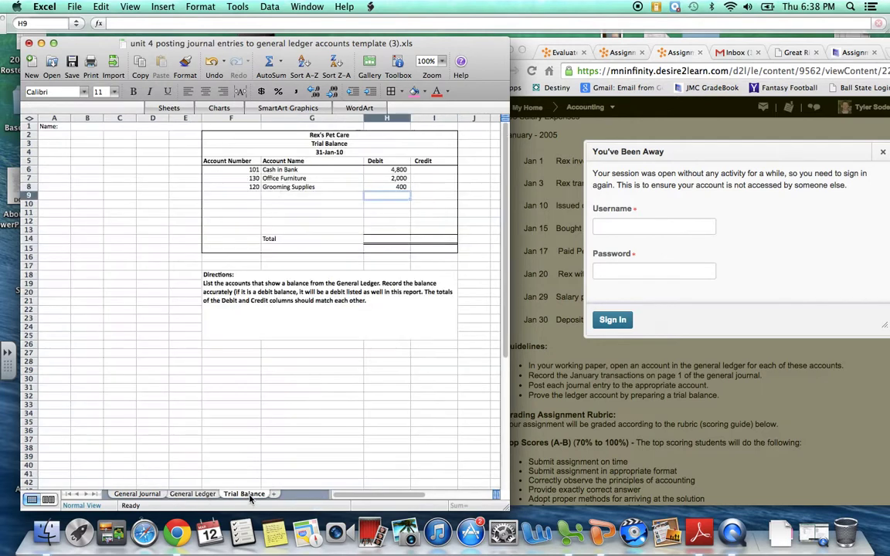
pyautogui.click(247, 196)
pyautogui.write('140')
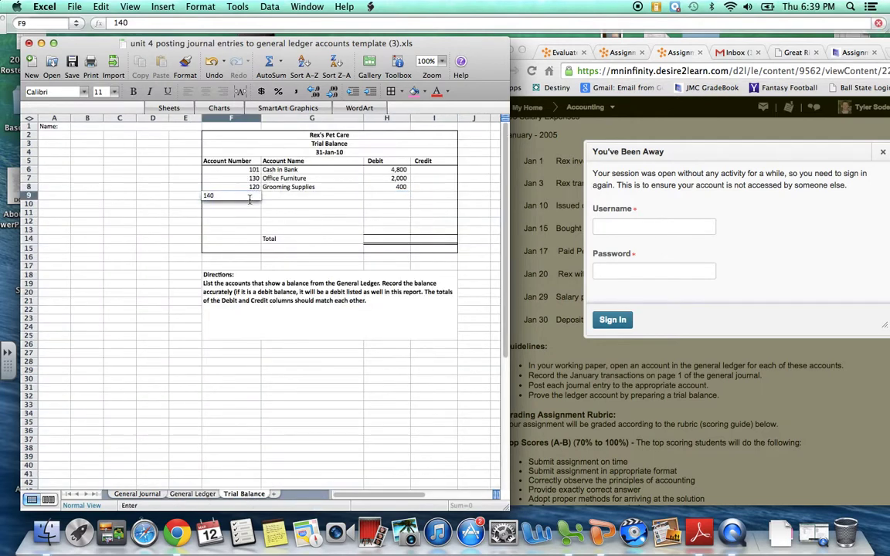
pyautogui.press('Tab')
pyautogui.write('Grooming Equipme')
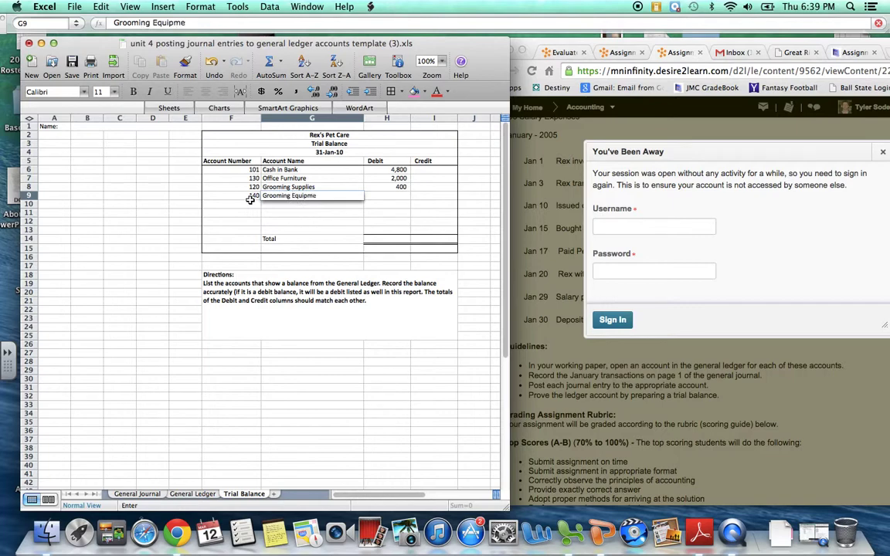
pyautogui.write('nt')
pyautogui.press('Tab')
pyautogui.write('2000')
pyautogui.press('Return')
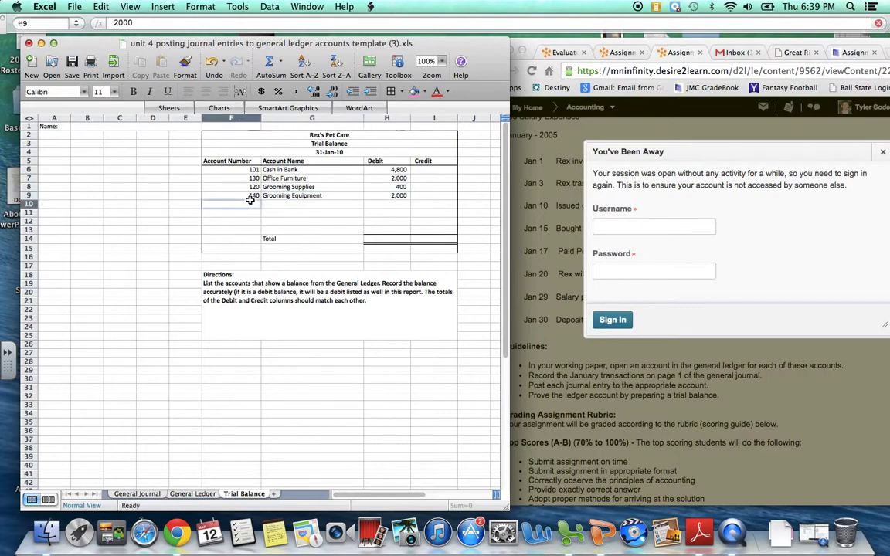
# Find the account after Grooming Equipment in the General Ledger and list it as 205, Accounts Payable, on the fifth line of the Trial Balance.
pyautogui.click(192, 493)
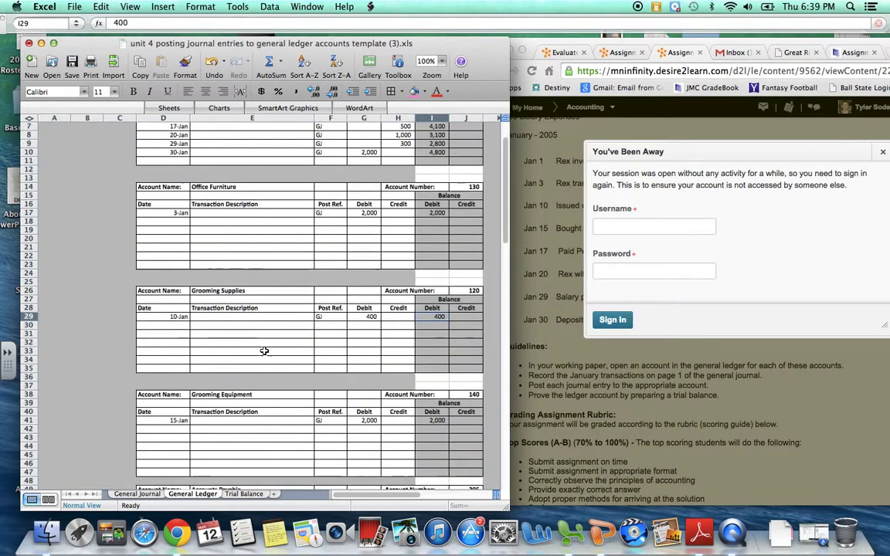
pyautogui.scroll(-10, 264, 351)
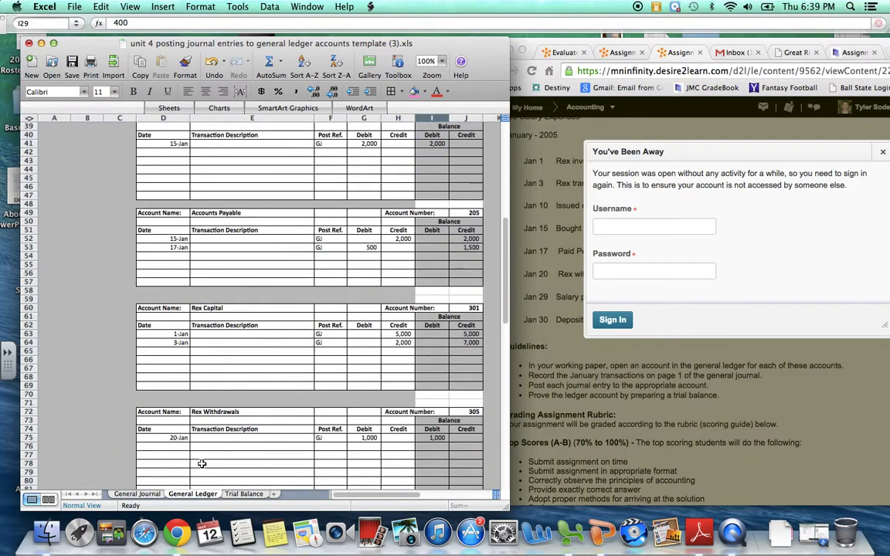
pyautogui.click(244, 493)
pyautogui.write('20')
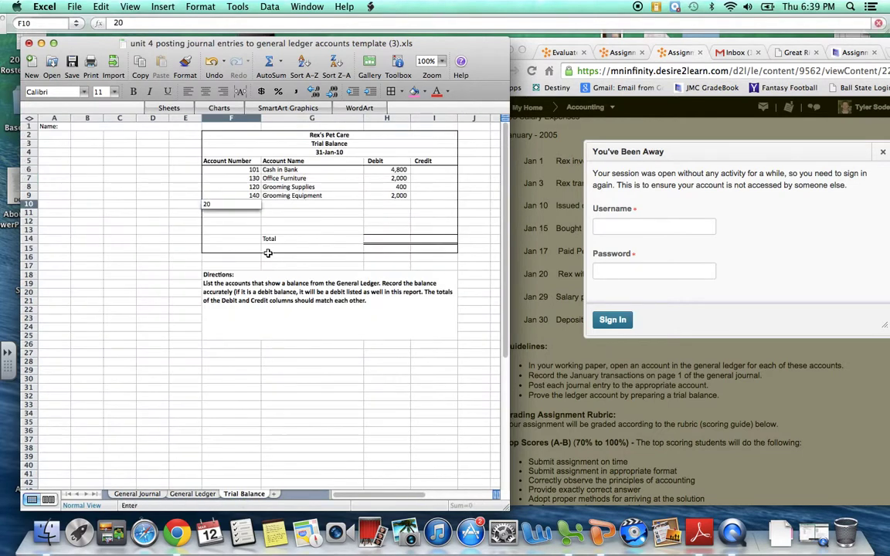
pyautogui.write('5')
pyautogui.press('Tab')
pyautogui.write('Accou')
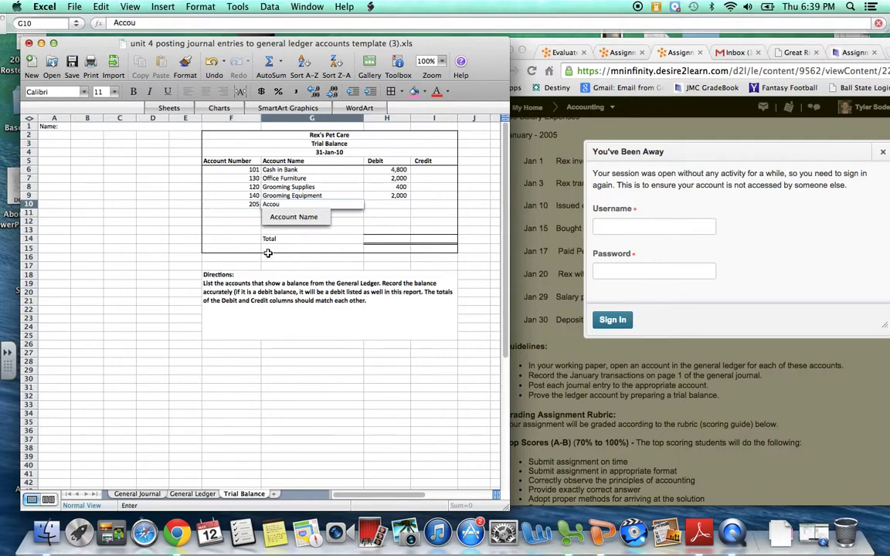
pyautogui.write('nts Payable')
pyautogui.press('Tab')
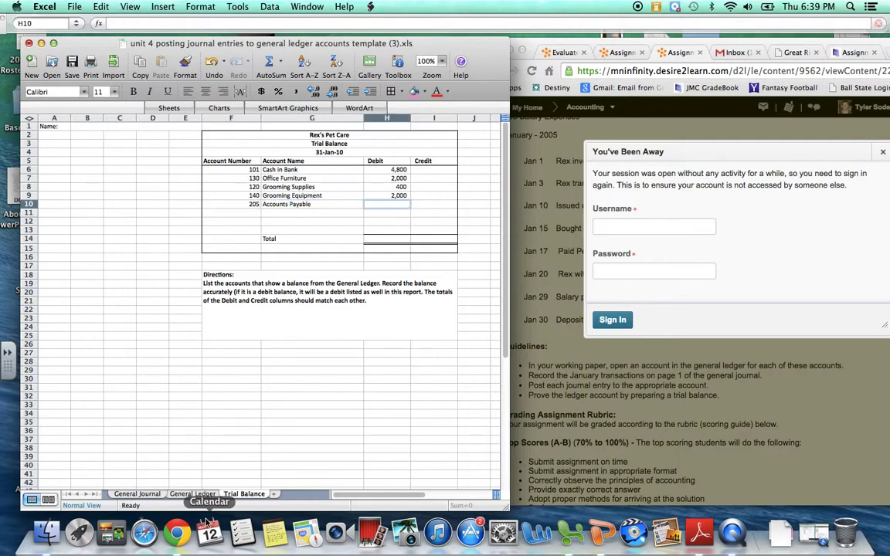
# Check the final Accounts Payable balance in the General Ledger and enter it as credit 1500 in the Trial Balance.
pyautogui.click(192, 494)
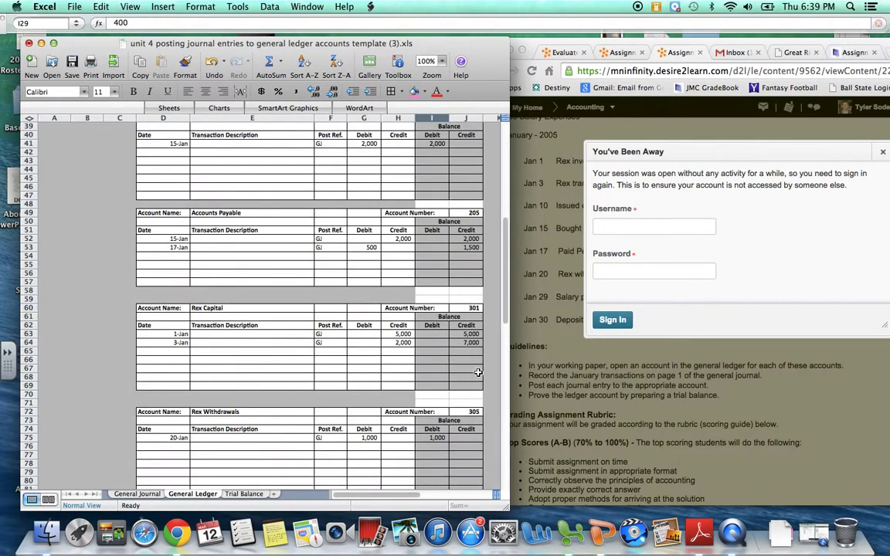
pyautogui.click(475, 249)
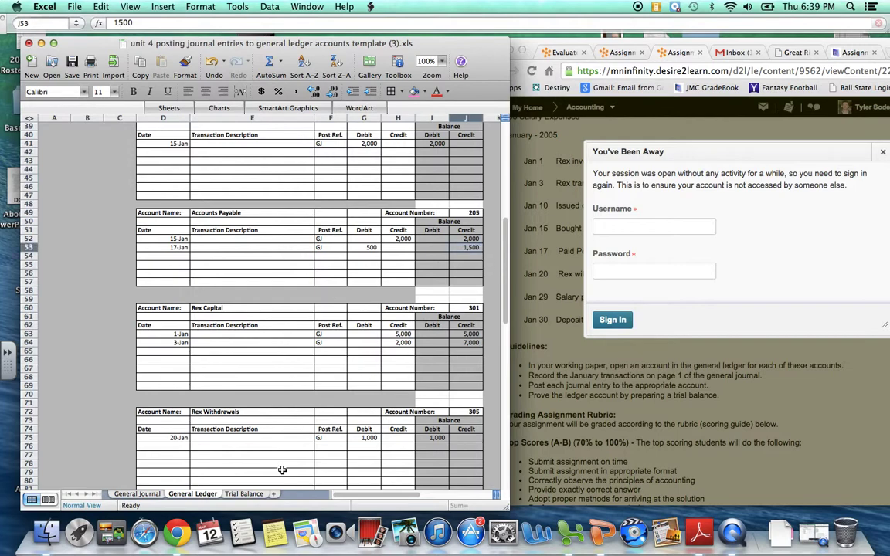
pyautogui.click(244, 493)
pyautogui.click(427, 203)
pyautogui.write('1500')
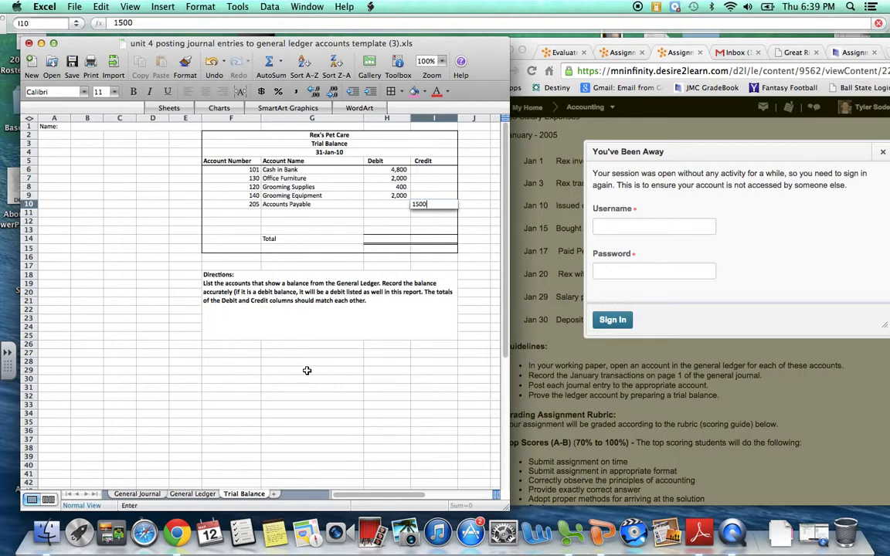
pyautogui.press('Return')
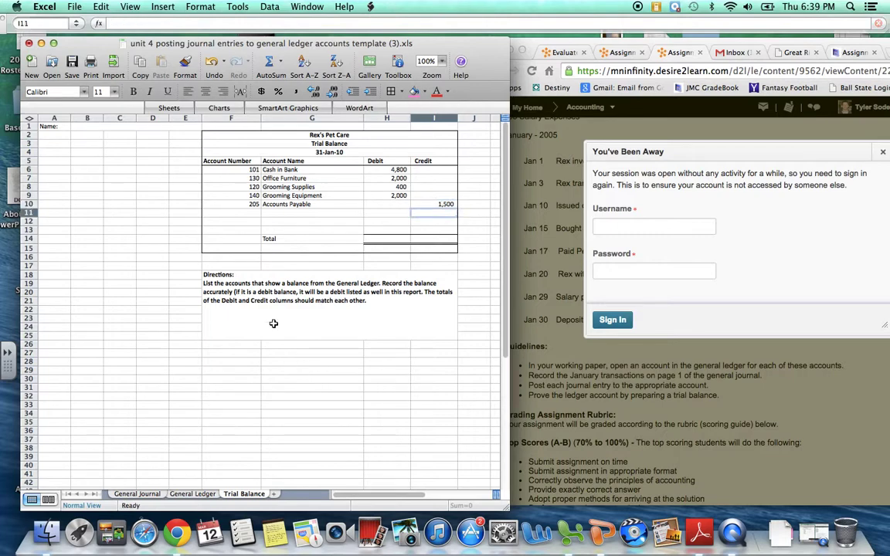
# Look up the capital account's final balance in the General Ledger and list it in the Trial Balance as 301, Rex, Capital, with credit 7000.
pyautogui.click(193, 494)
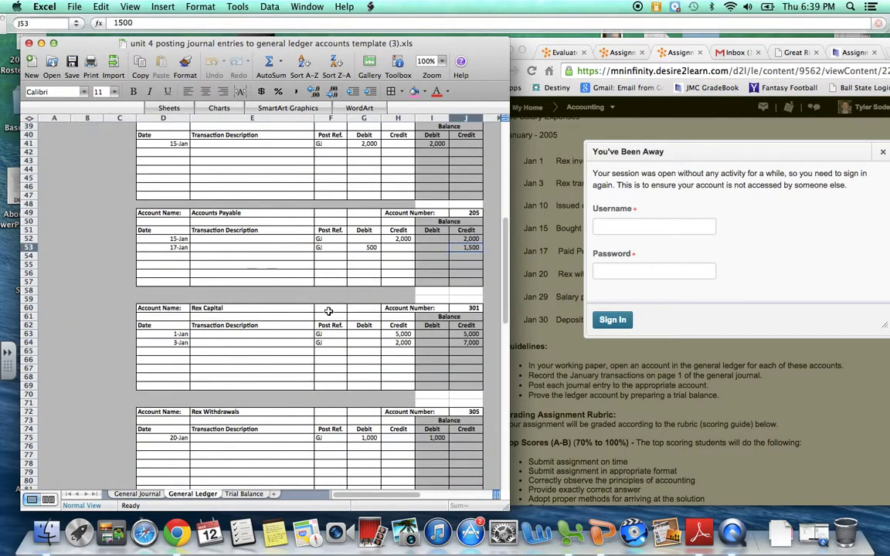
pyautogui.click(471, 343)
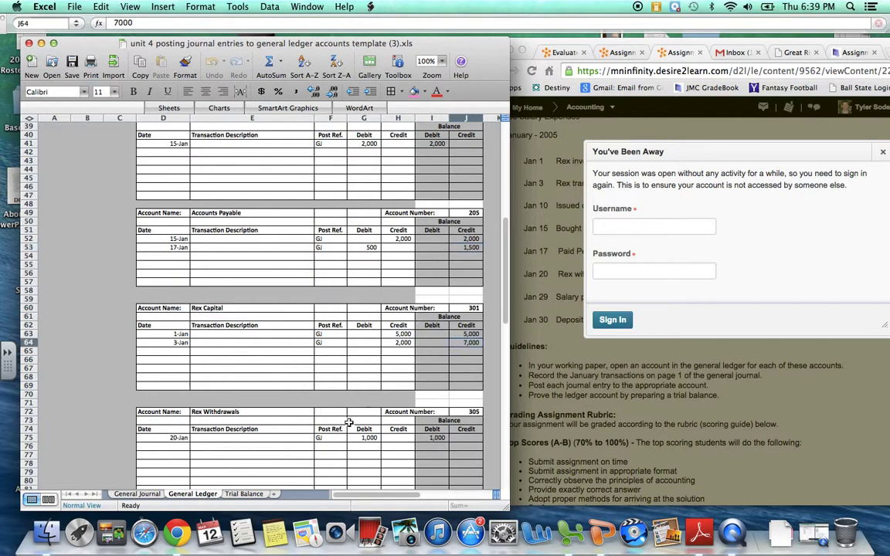
pyautogui.click(235, 495)
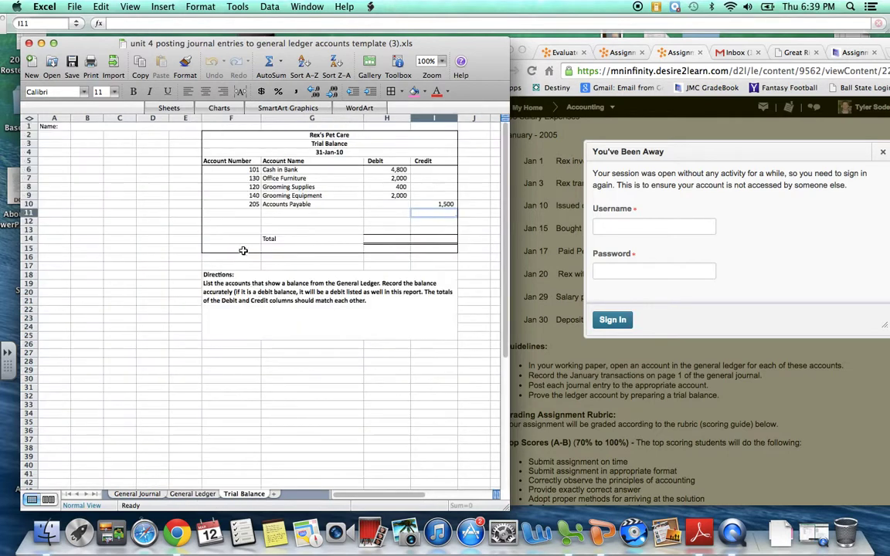
pyautogui.click(247, 216)
pyautogui.write('301')
pyautogui.press('Tab')
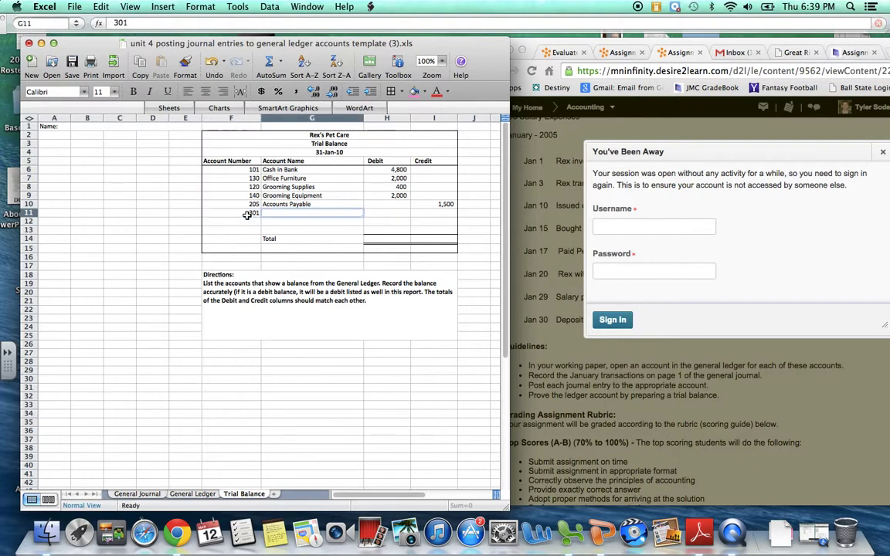
pyautogui.write('Rex')
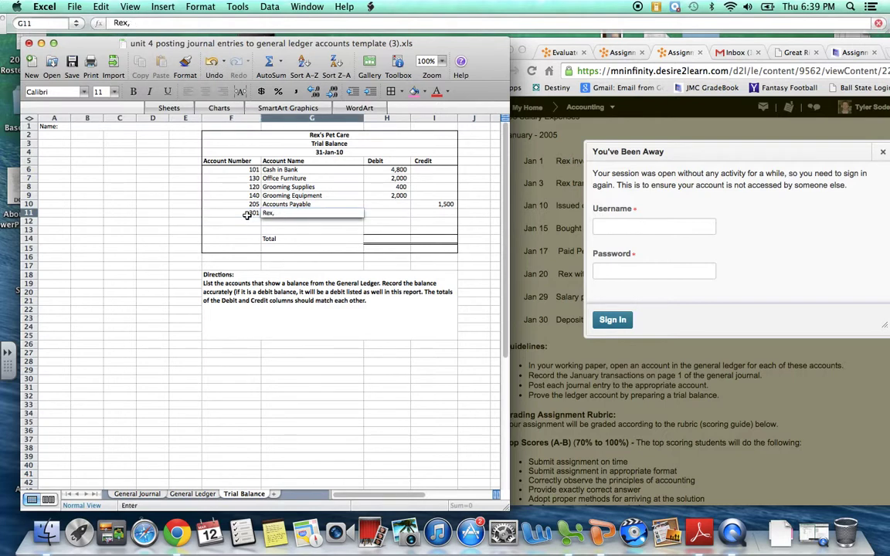
pyautogui.write(', Capital')
pyautogui.press('Tab')
pyautogui.press('Tab')
pyautogui.write('70')
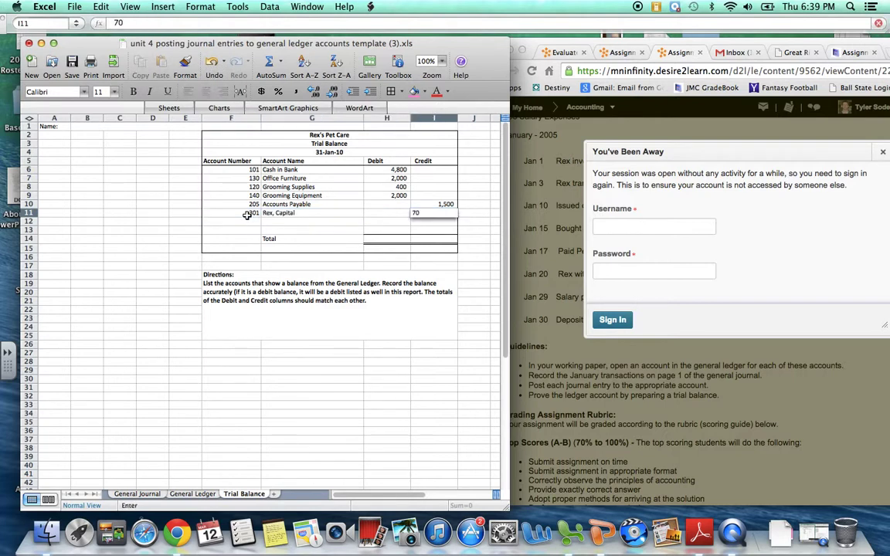
pyautogui.press('Return')
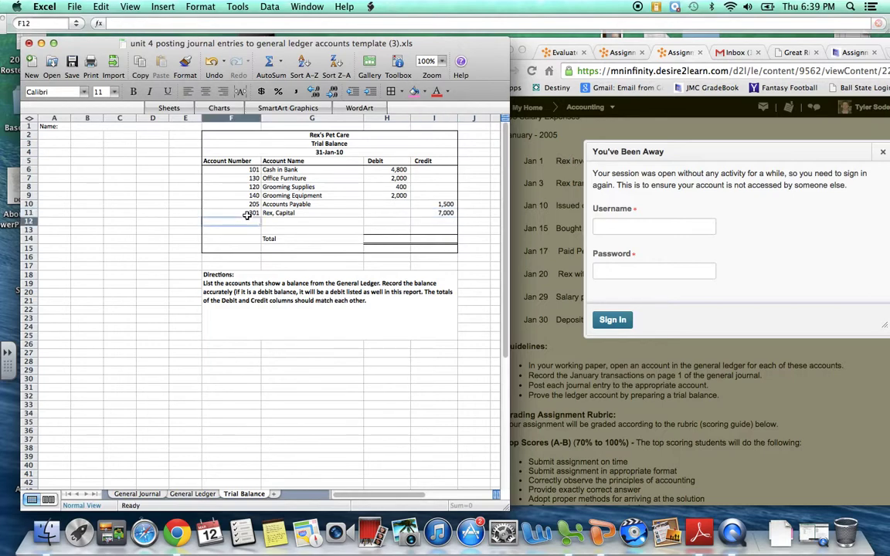
# Look up the withdrawals account's balance in the General Ledger and list it in the Trial Balance as 305, Rex Withdrawals, with debit 1000.
pyautogui.click(188, 493)
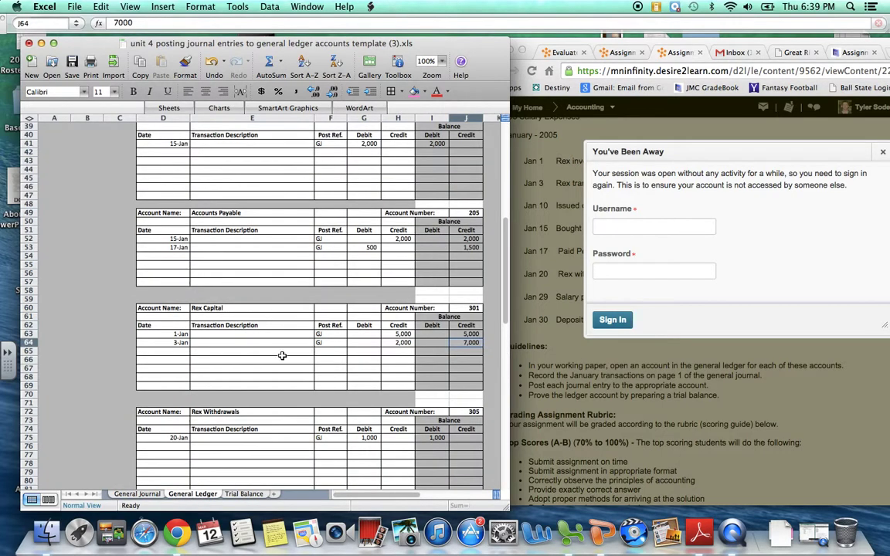
pyautogui.scroll(-4, 282, 354)
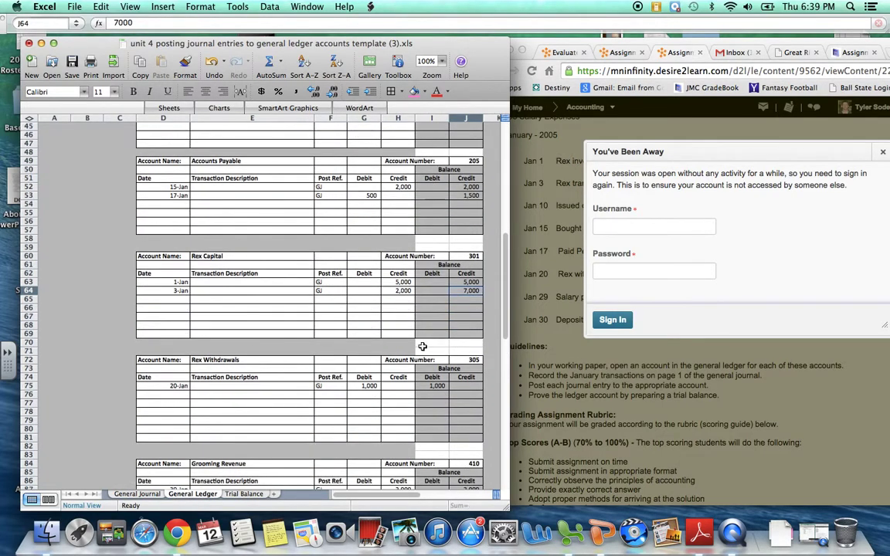
pyautogui.click(466, 362)
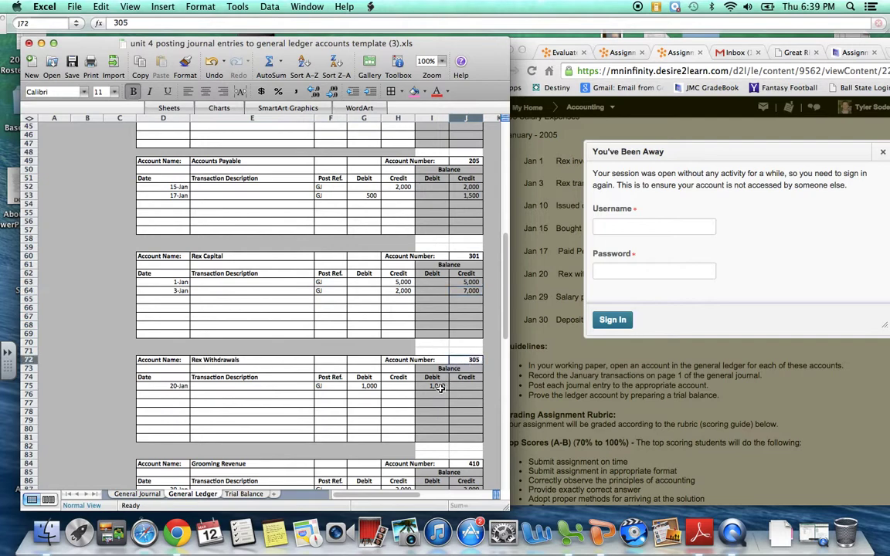
pyautogui.click(437, 386)
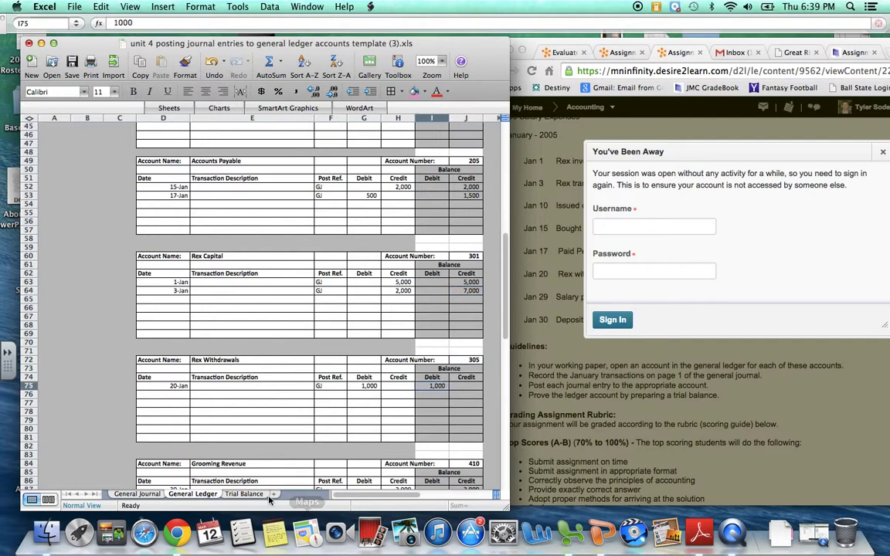
pyautogui.click(244, 494)
pyautogui.write('305')
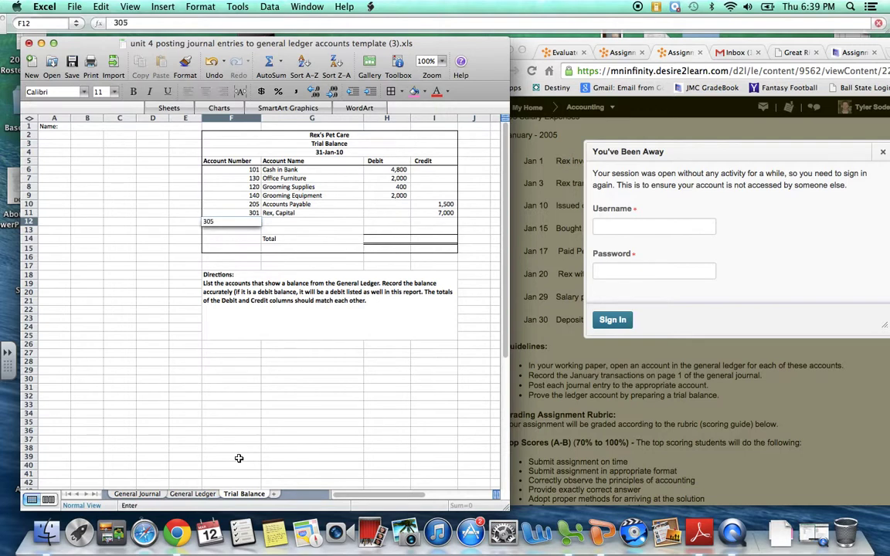
pyautogui.press('Tab')
pyautogui.write('Rex')
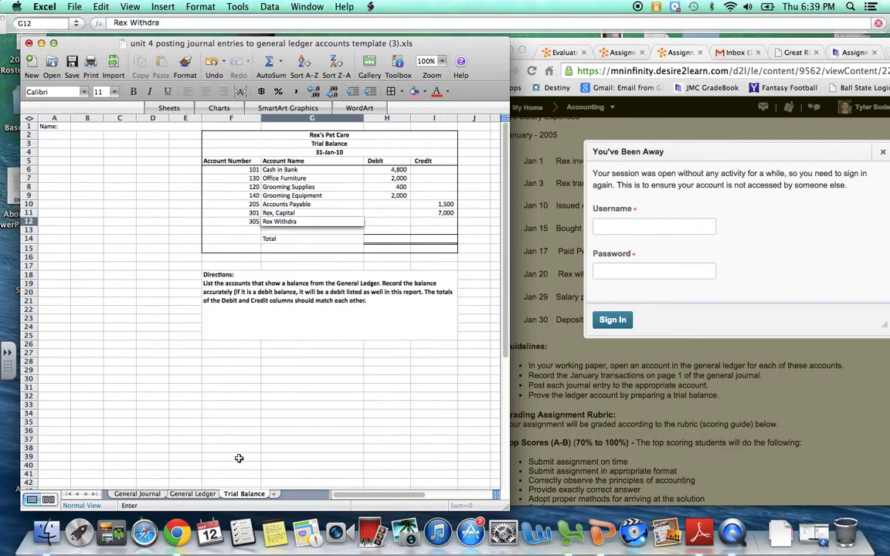
pyautogui.write(' Withdrawals')
pyautogui.press('Tab')
pyautogui.write('1000')
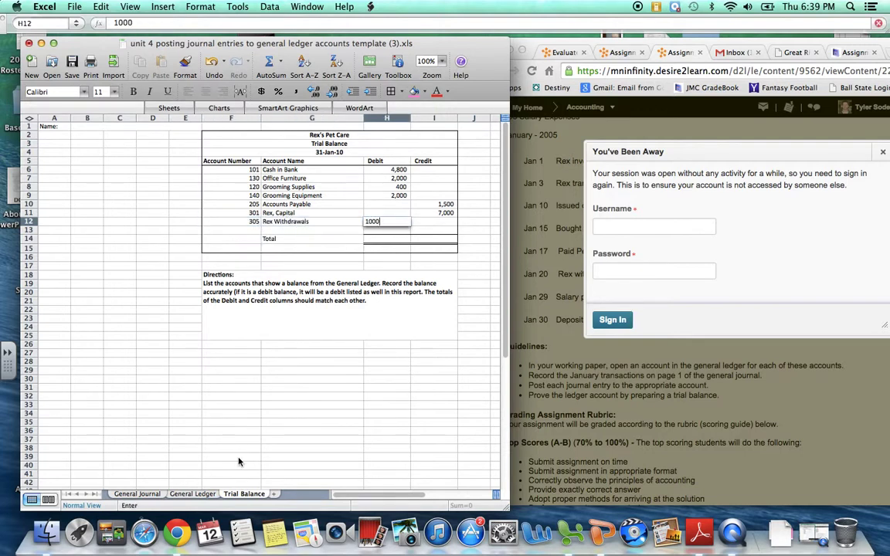
pyautogui.press('Return')
# Find the account following Rex Withdrawals in the General Ledger and return to the Trial Balance.
pyautogui.click(192, 494)
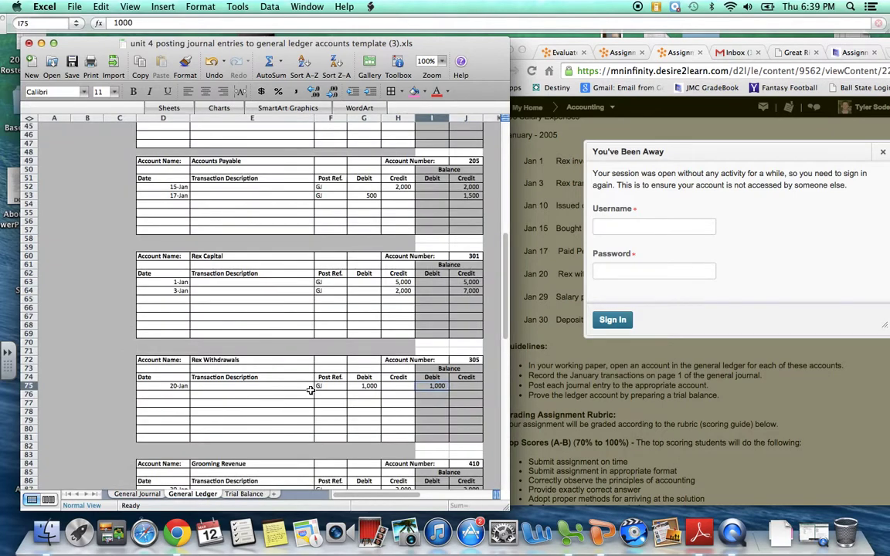
pyautogui.scroll(-3, 309, 388)
pyautogui.scroll(-4, 309, 388)
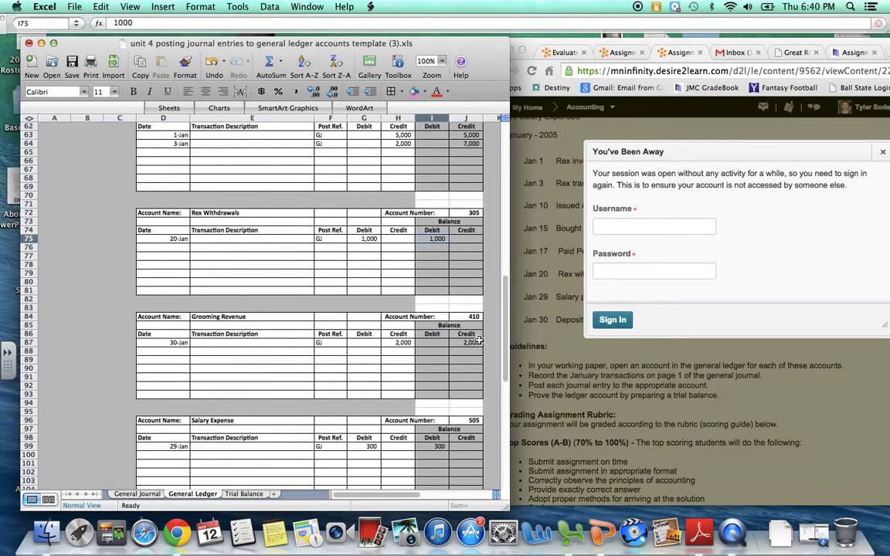
pyautogui.click(244, 493)
pyautogui.write('Grooming Reven')
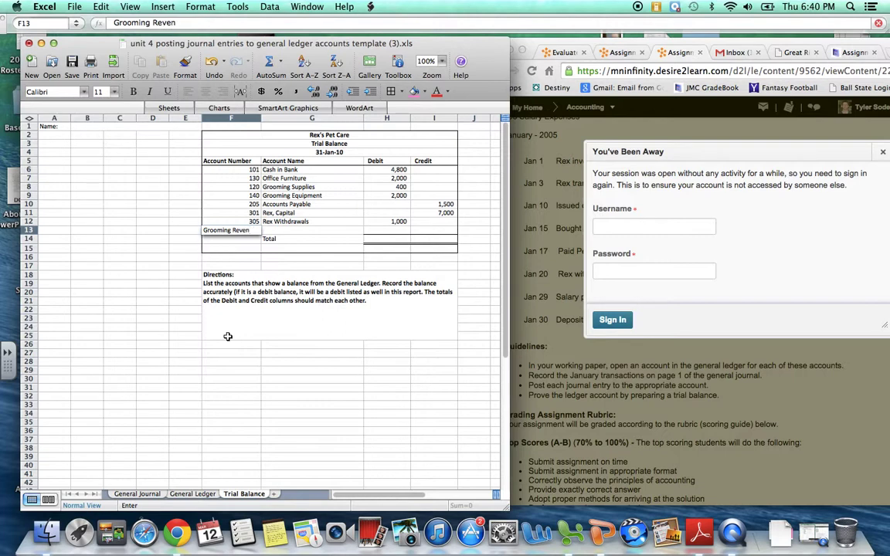
pyautogui.press('BackSpace')
pyautogui.press('BackSpace')
pyautogui.press('BackSpace')
pyautogui.press('BackSpace')
pyautogui.press('BackSpace')
pyautogui.press('BackSpace')
pyautogui.press('BackSpace')
pyautogui.press('BackSpace')
# List Grooming Revenue with account number 410, checked against the General Ledger, on the line below Rex Withdrawals in the Trial Balance.
pyautogui.press('Tab')
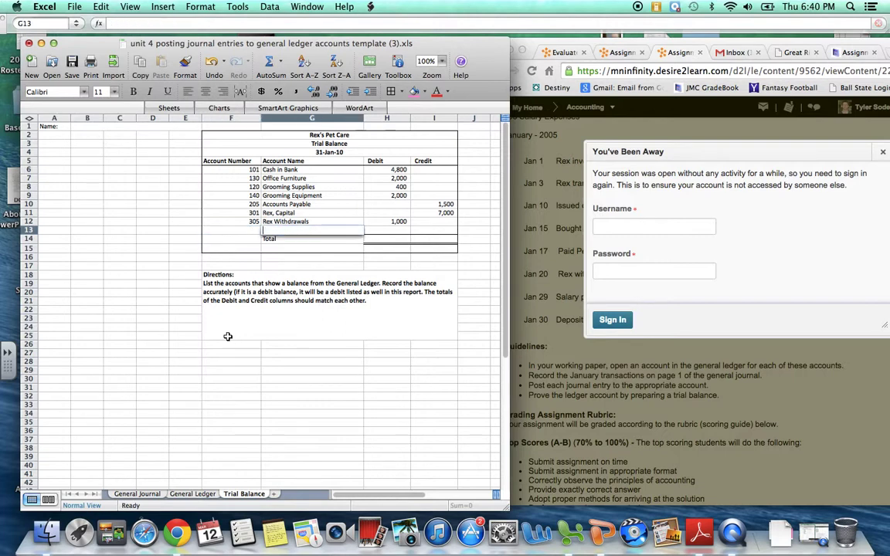
pyautogui.write('Grooming Re')
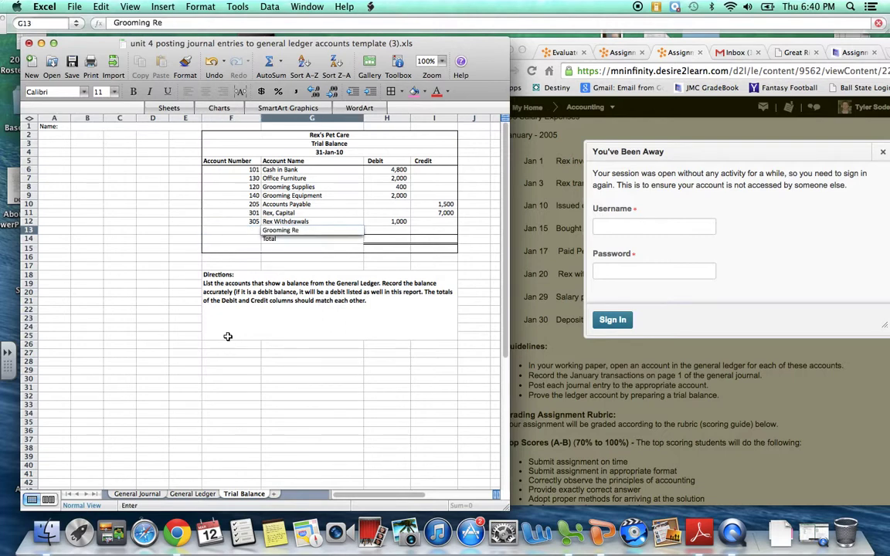
pyautogui.write('venue')
pyautogui.press('Return')
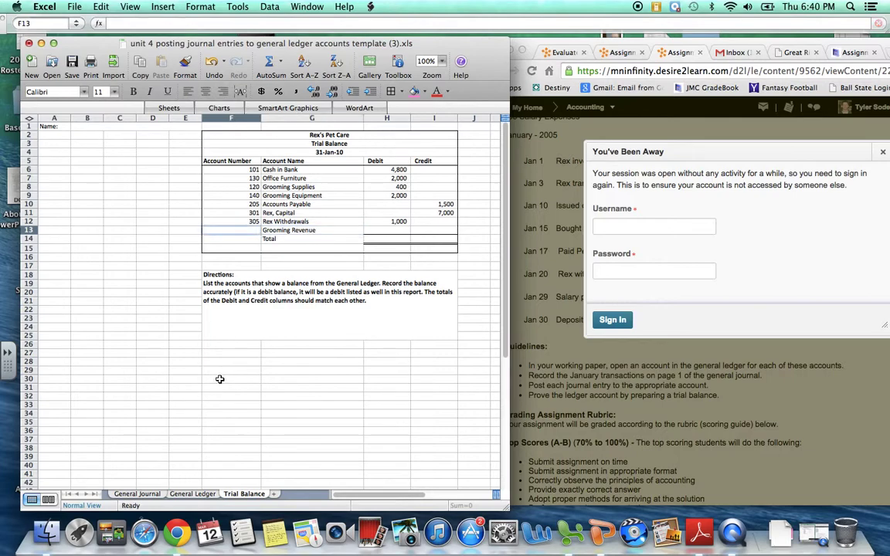
pyautogui.click(193, 494)
pyautogui.click(244, 495)
pyautogui.write('410')
pyautogui.press('Tab')
pyautogui.press('Tab')
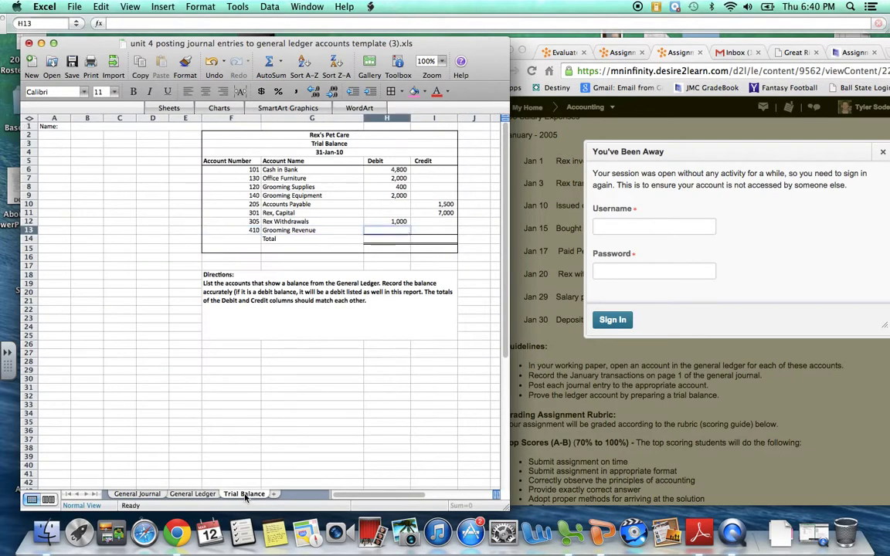
# Check the Grooming Revenue balance in the General Ledger and enter it as credit 2000 in the Trial Balance.
pyautogui.click(195, 494)
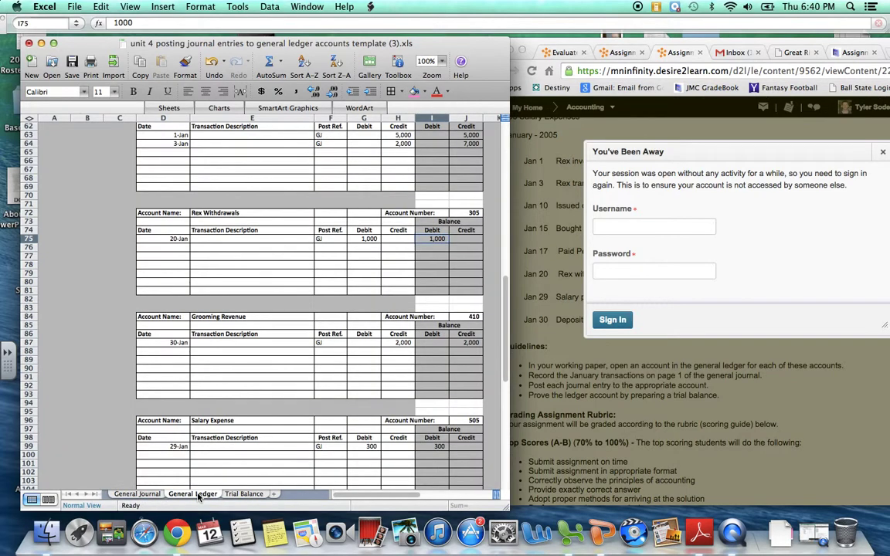
pyautogui.click(245, 494)
pyautogui.write('2,0')
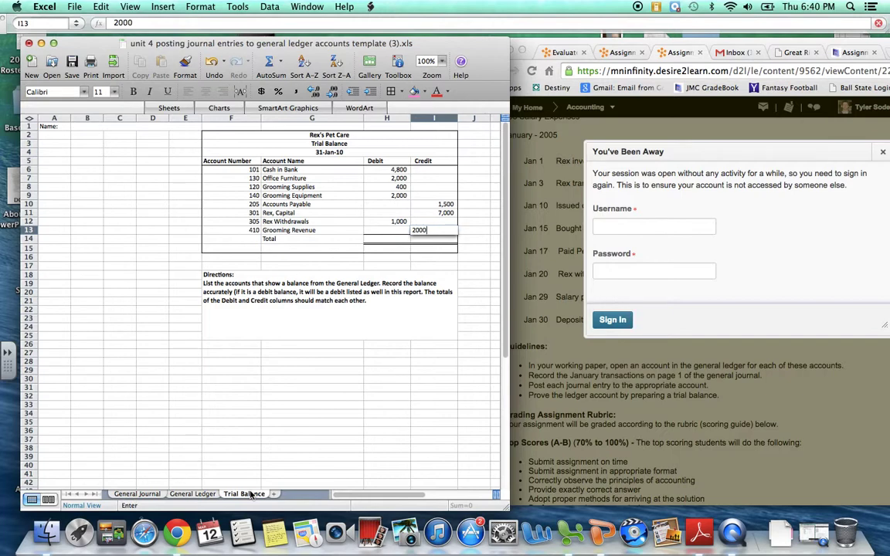
pyautogui.write('00')
pyautogui.press('Return')
# Insert a blank row above the Total line of the Trial Balance.
pyautogui.press('Left')
pyautogui.press('Left')
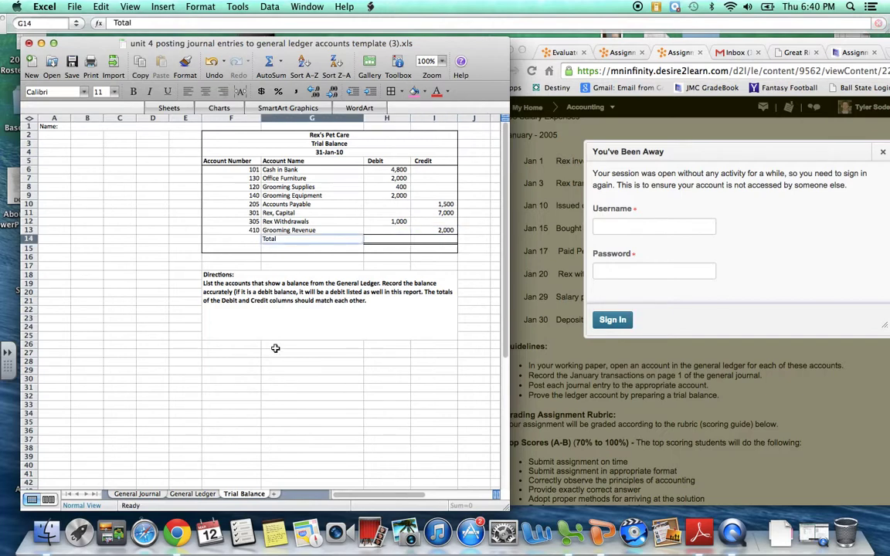
pyautogui.click(235, 6)
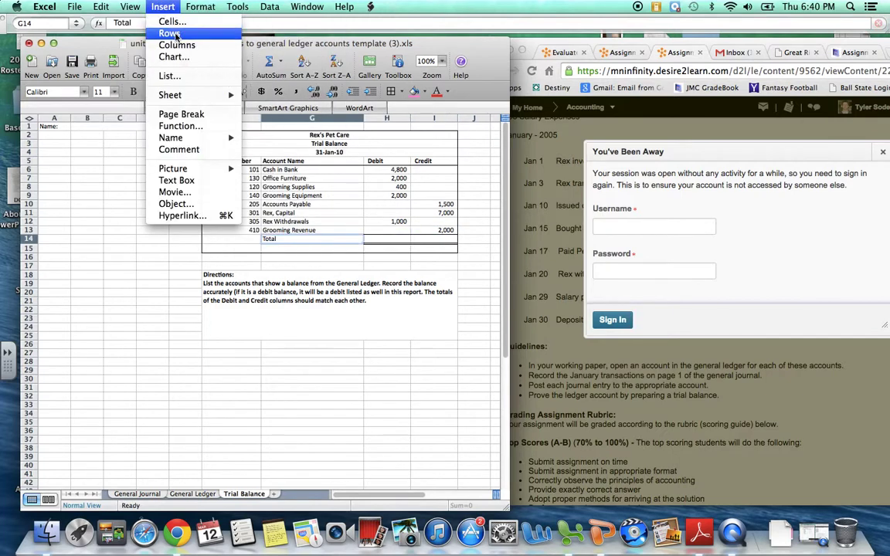
pyautogui.click(347, 210)
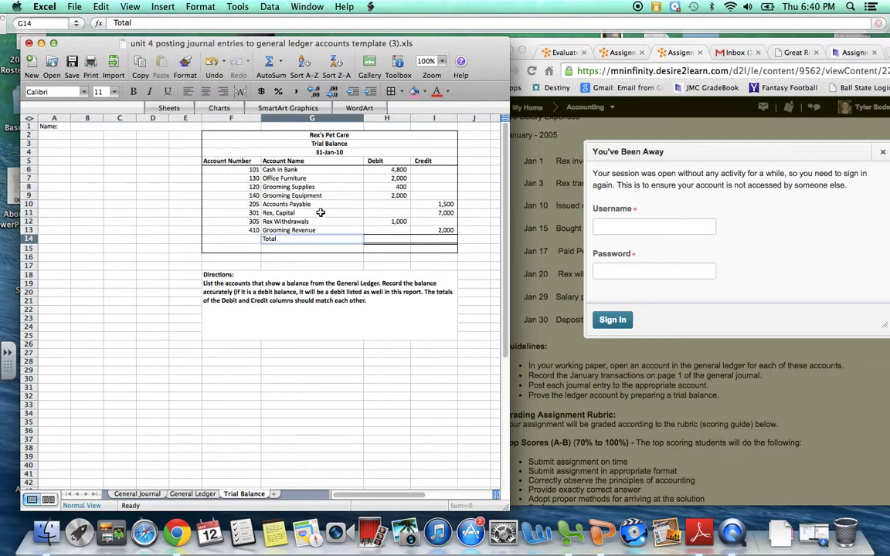
pyautogui.moveTo(362, 240)
pyautogui.mouseDown()
pyautogui.moveTo(378, 241)
pyautogui.moveTo(349, 253)
pyautogui.mouseUp()
# Fix the table borders around the inserted row, giving its Credit cell a right border.
pyautogui.click(427, 240)
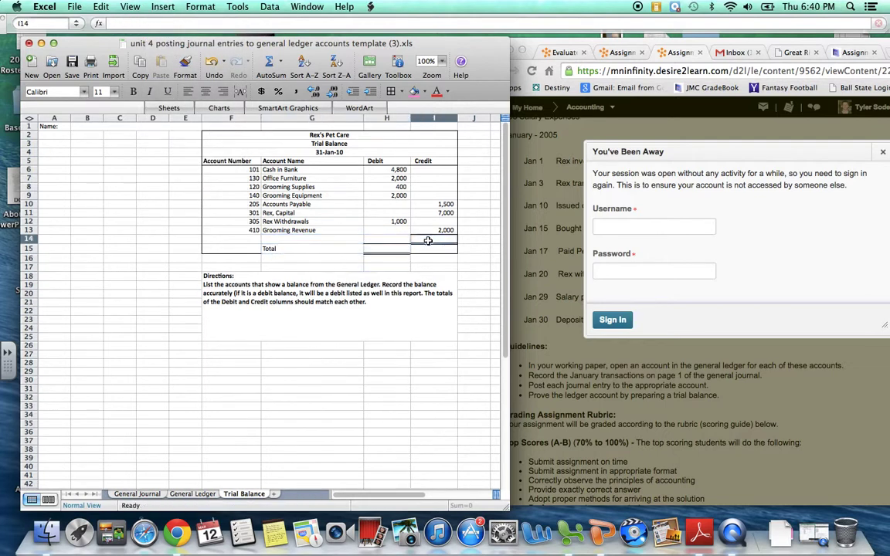
pyautogui.moveTo(421, 244); pyautogui.dragTo(411, 250)
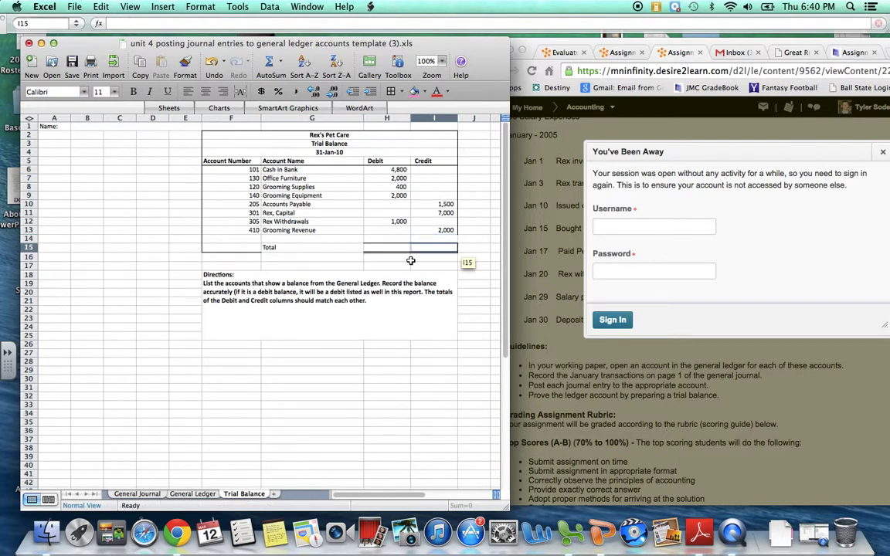
pyautogui.click(330, 251)
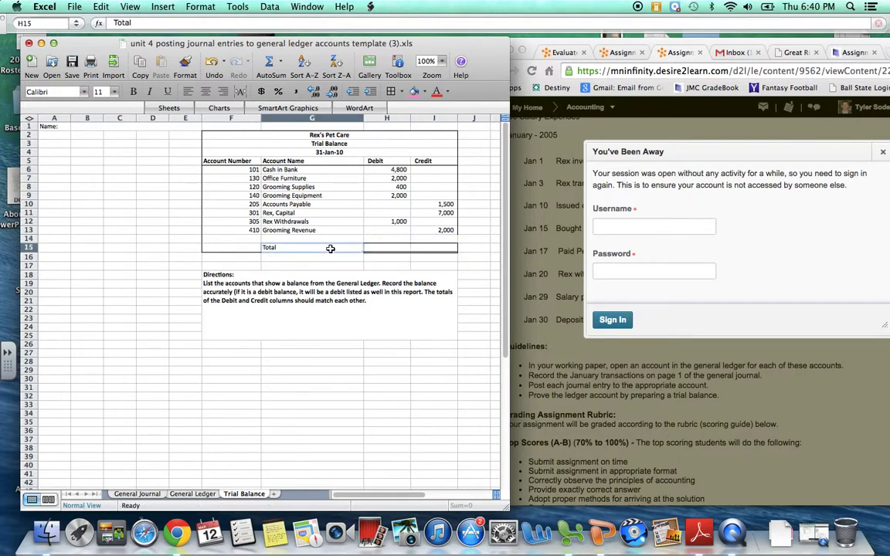
pyautogui.click(401, 91)
pyautogui.click(429, 139)
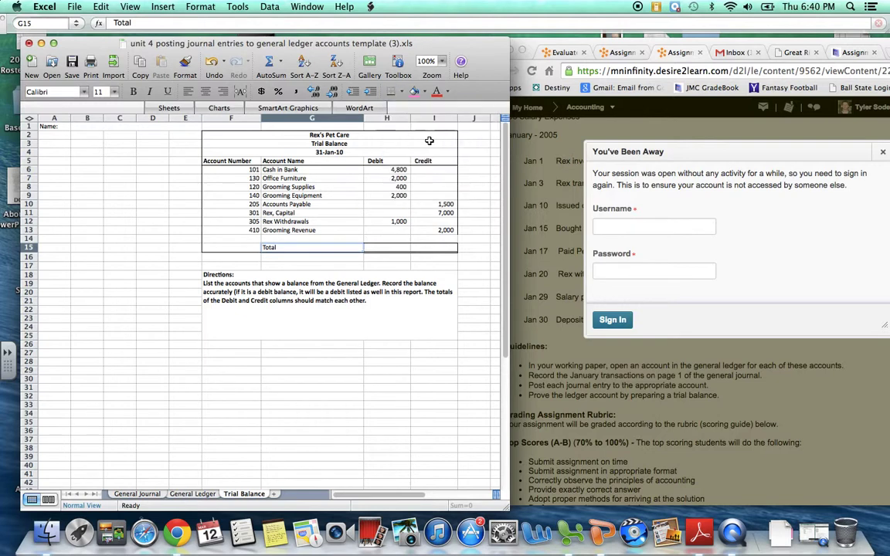
pyautogui.click(436, 242)
pyautogui.click(400, 91)
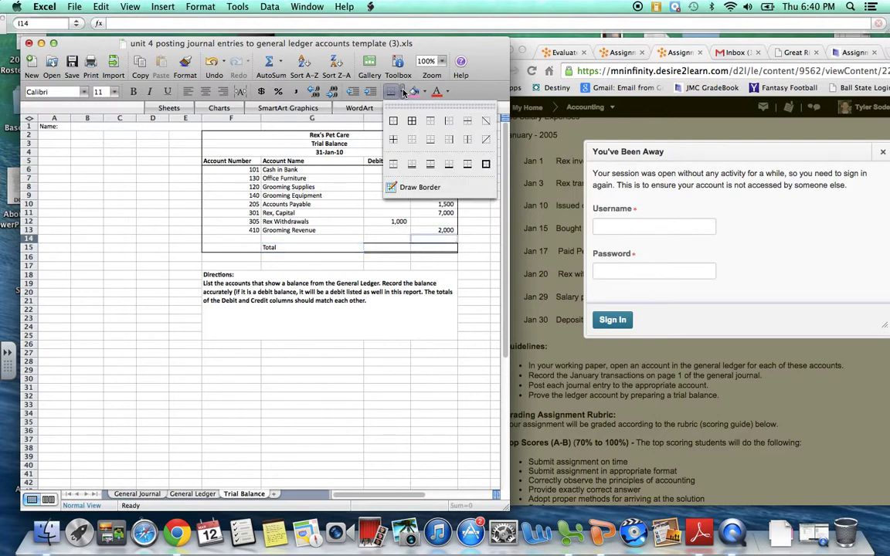
pyautogui.click(445, 143)
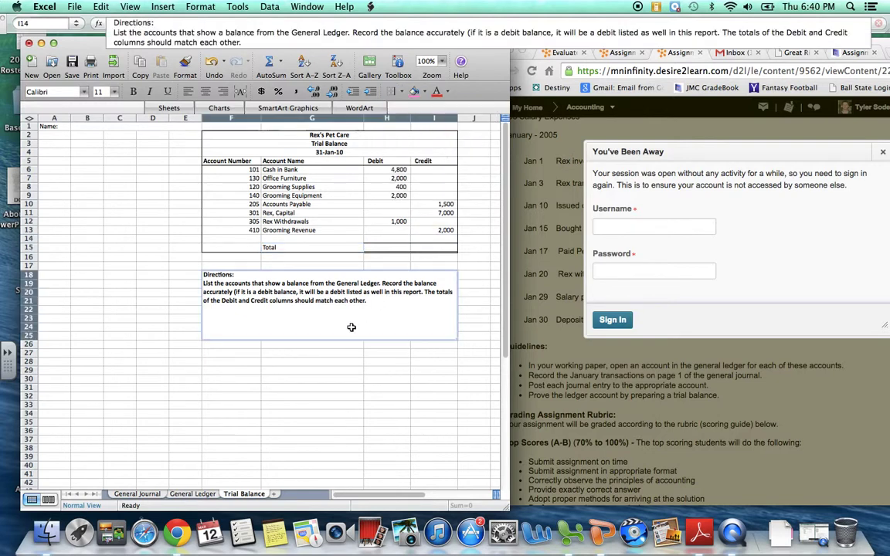
# Find the account after Grooming Revenue in the General Ledger and list it as 505, Salary Expense, in the blank Trial Balance row.
pyautogui.click(253, 236)
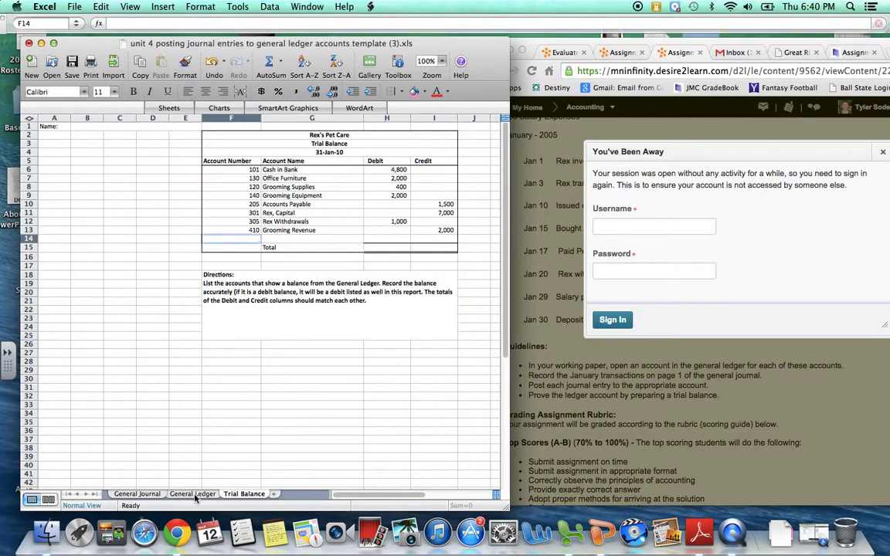
pyautogui.click(192, 493)
pyautogui.scroll(-2, 293, 315)
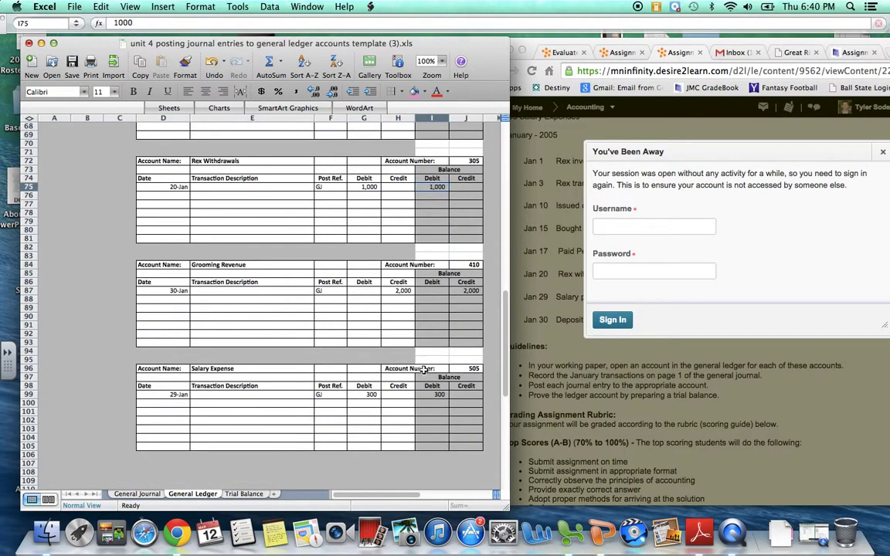
pyautogui.click(244, 493)
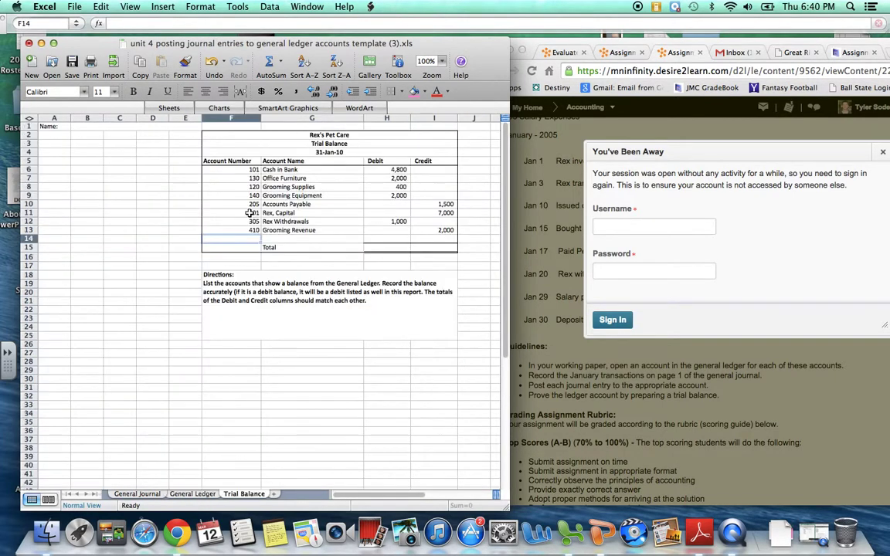
pyautogui.write('505')
pyautogui.press('Tab')
pyautogui.write('Salar')
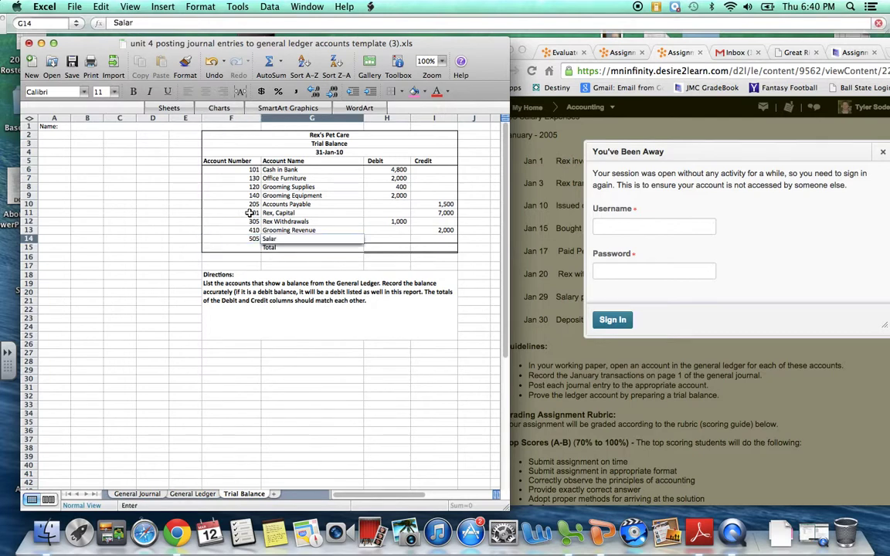
pyautogui.write('y Expense')
pyautogui.press('Return')
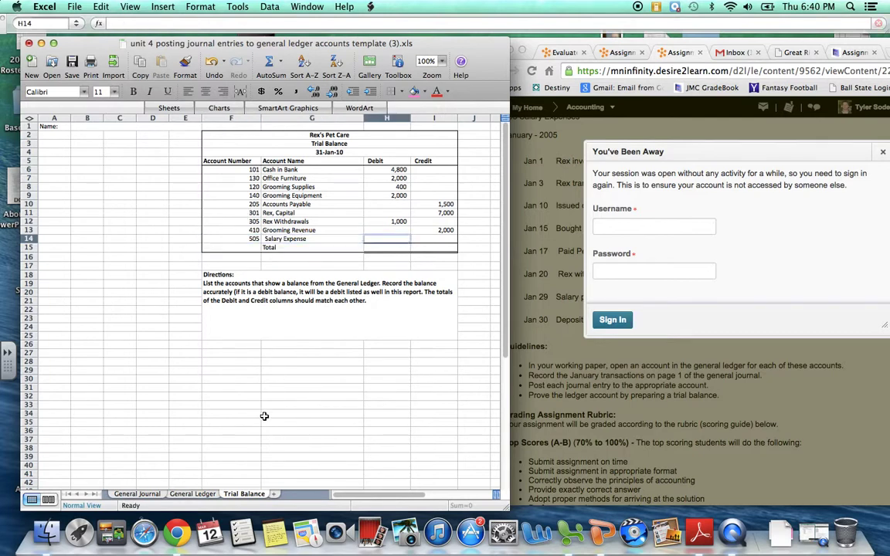
# Check the Salary Expense balance in the General Ledger and enter it as debit 300 in the Trial Balance.
pyautogui.click(193, 494)
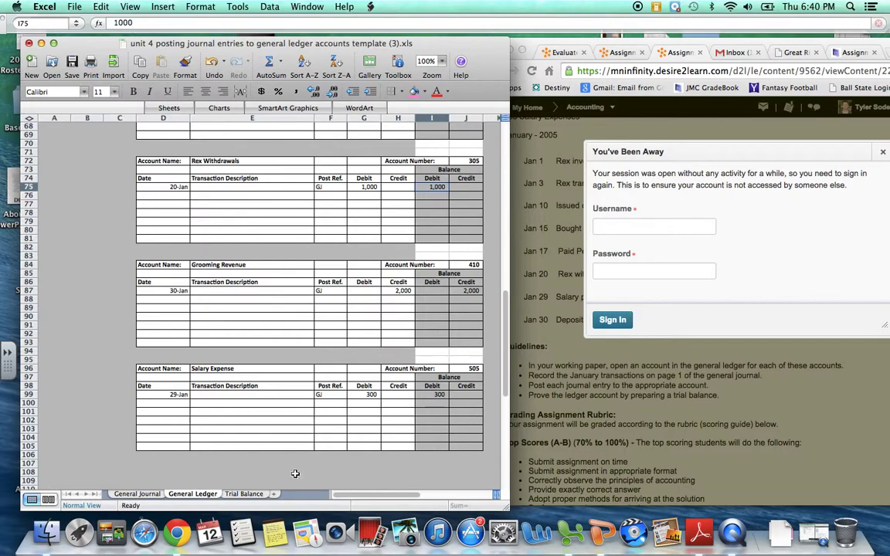
pyautogui.click(244, 494)
pyautogui.write('300')
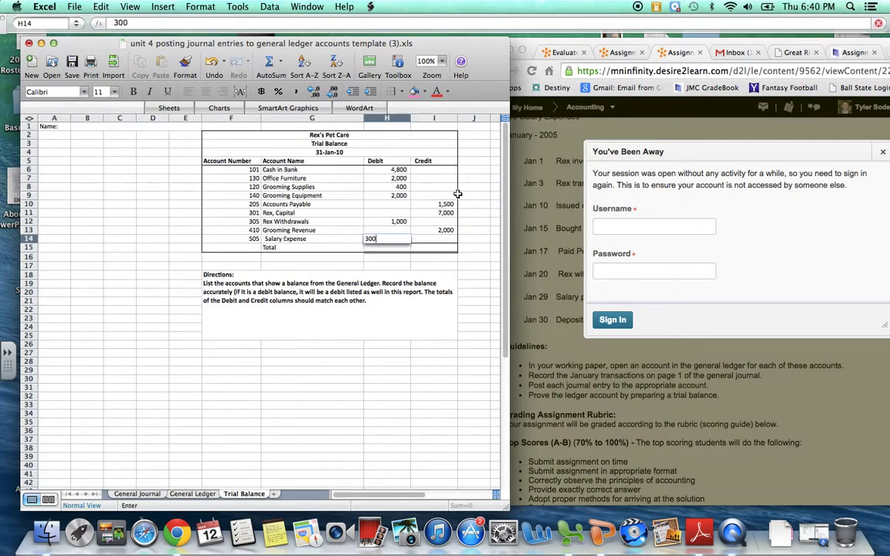
pyautogui.press('Return')
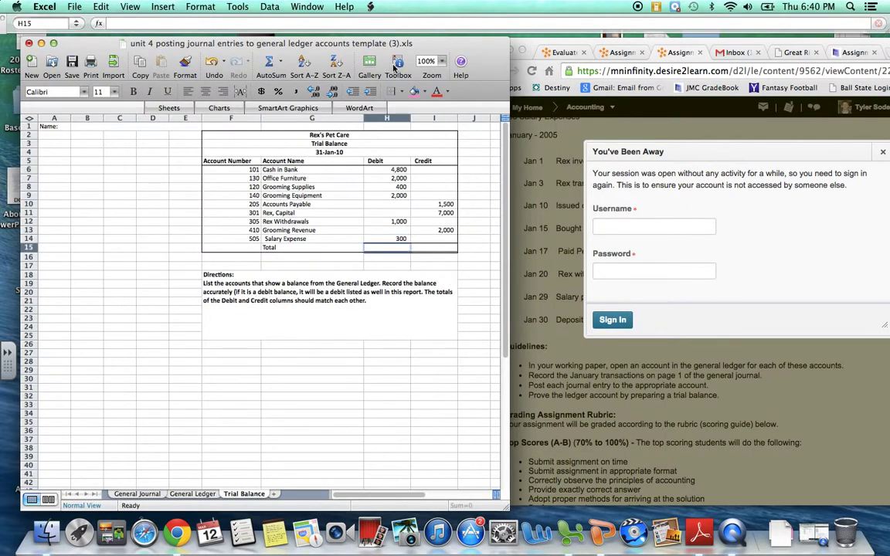
# Total the Debit column of the Trial Balance in H15 with a SUM of H6:H14.
pyautogui.click(269, 61)
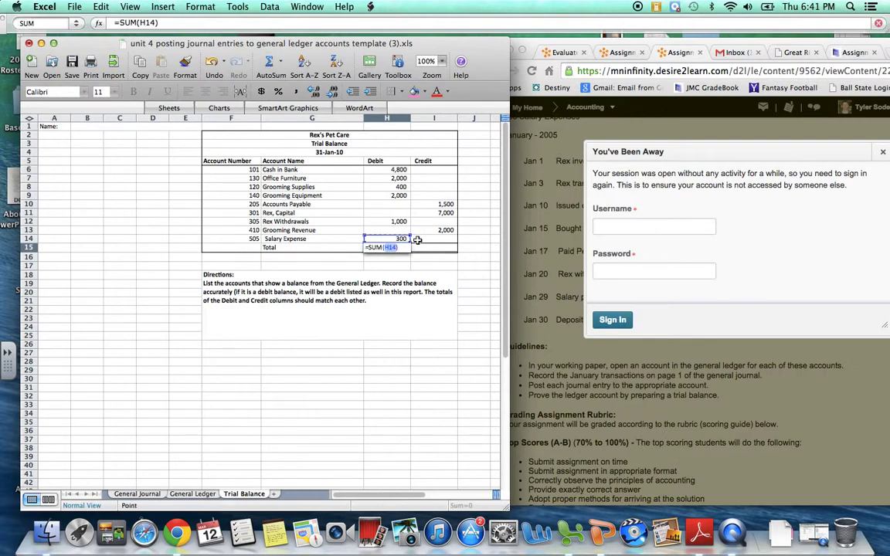
pyautogui.moveTo(405, 238); pyautogui.dragTo(411, 169)
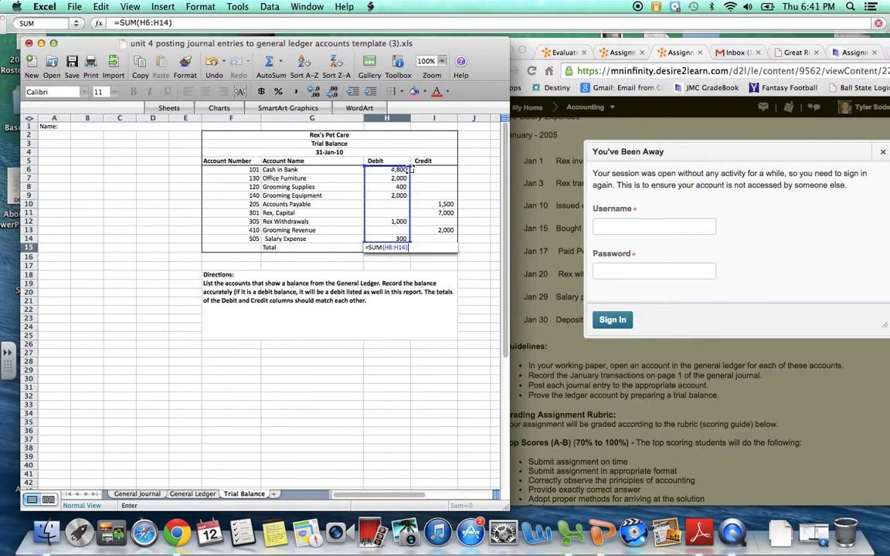
pyautogui.press('Return')
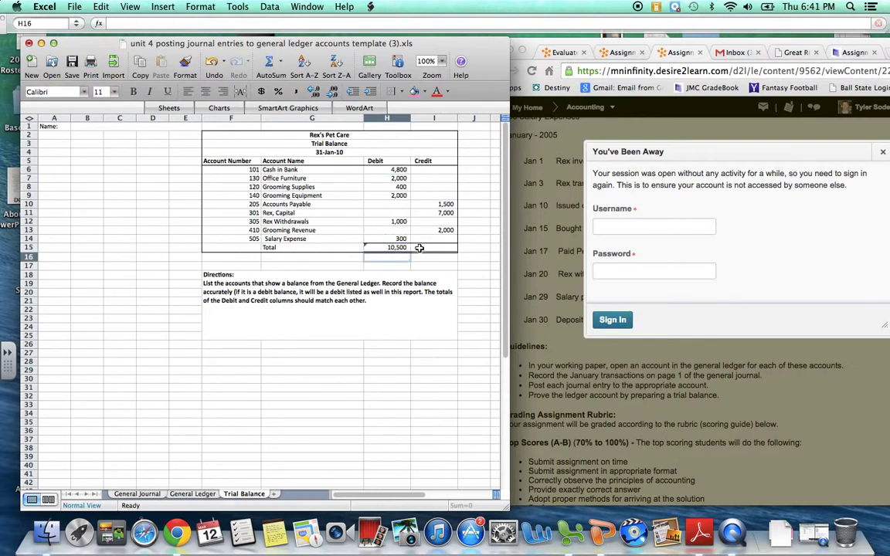
# Total the Credit column of the Trial Balance in I15 with a SUM of I6:I14.
pyautogui.click(419, 247)
pyautogui.click(270, 61)
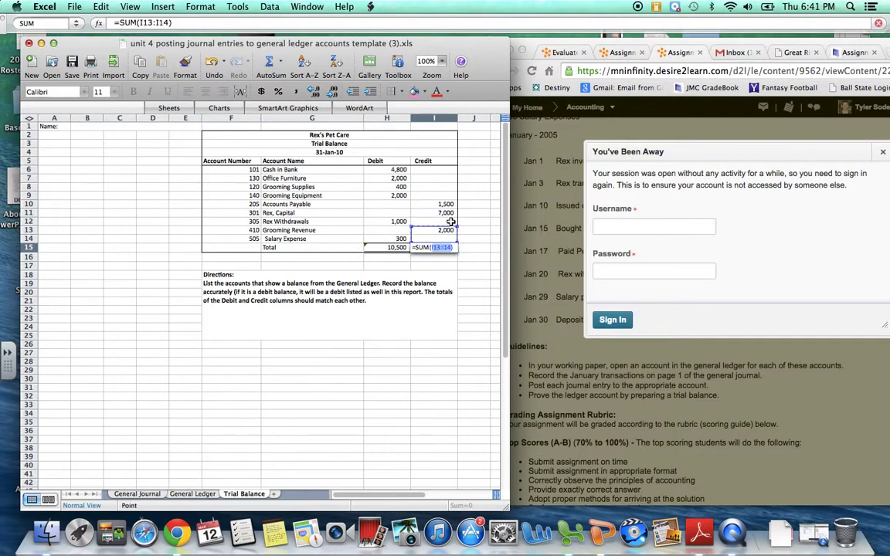
pyautogui.moveTo(451, 222); pyautogui.dragTo(451, 167)
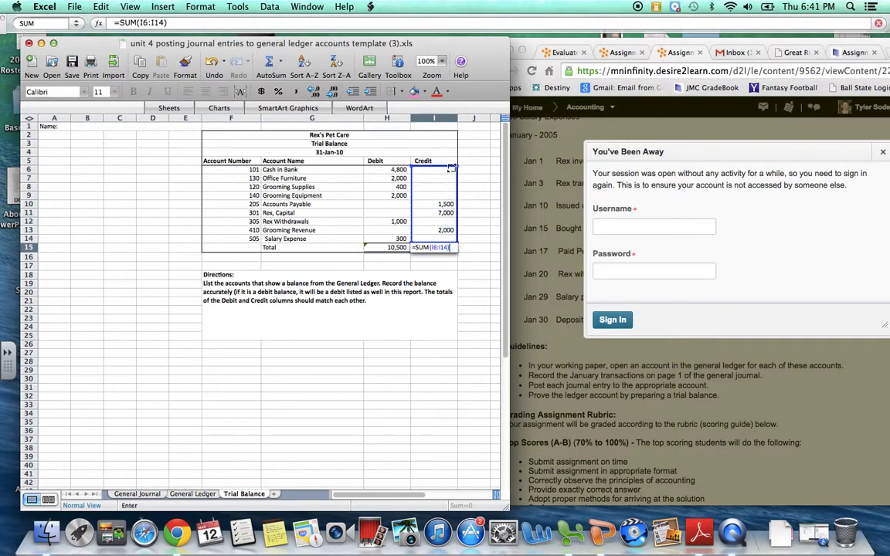
pyautogui.press('Return')
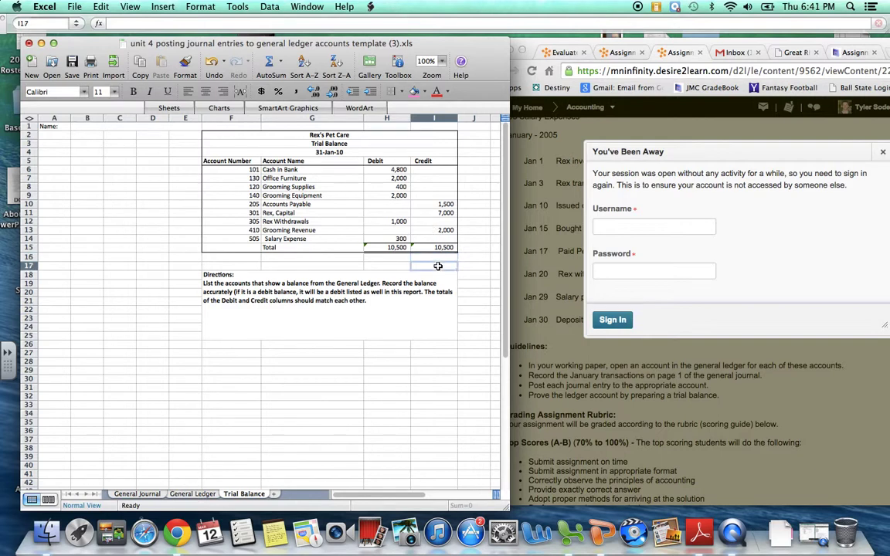
pyautogui.press('Down')
# Compare the Trial Balance's debit and credit totals, and look back over the General Ledger and General Journal sheets.
pyautogui.moveTo(358, 251); pyautogui.dragTo(449, 248)
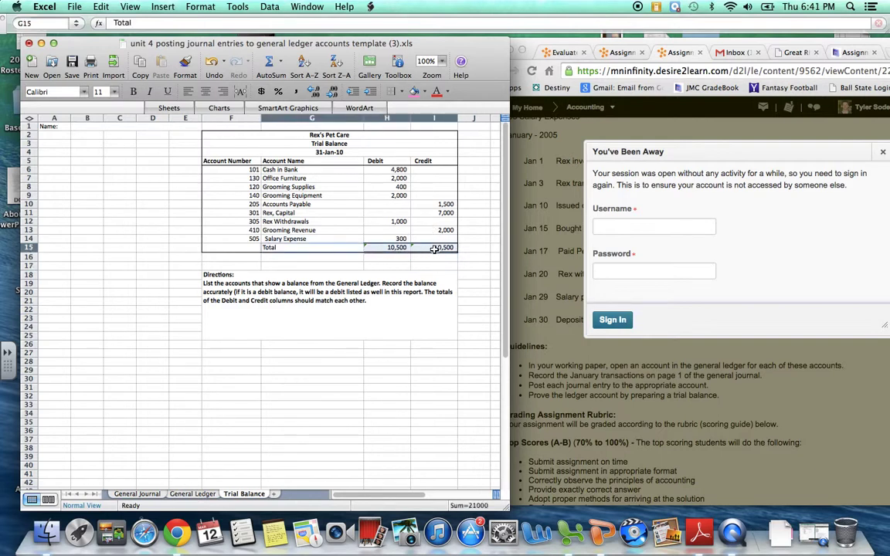
pyautogui.click(448, 257)
pyautogui.click(397, 249)
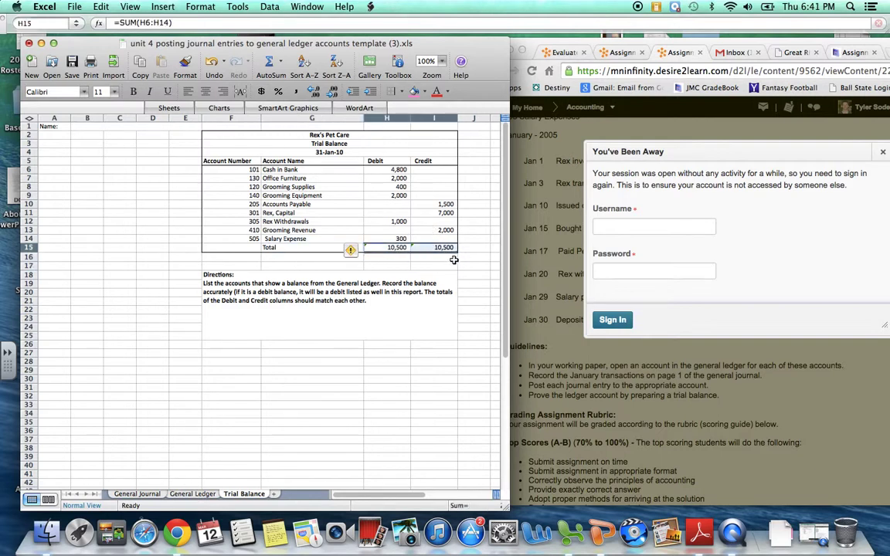
pyautogui.click(471, 266)
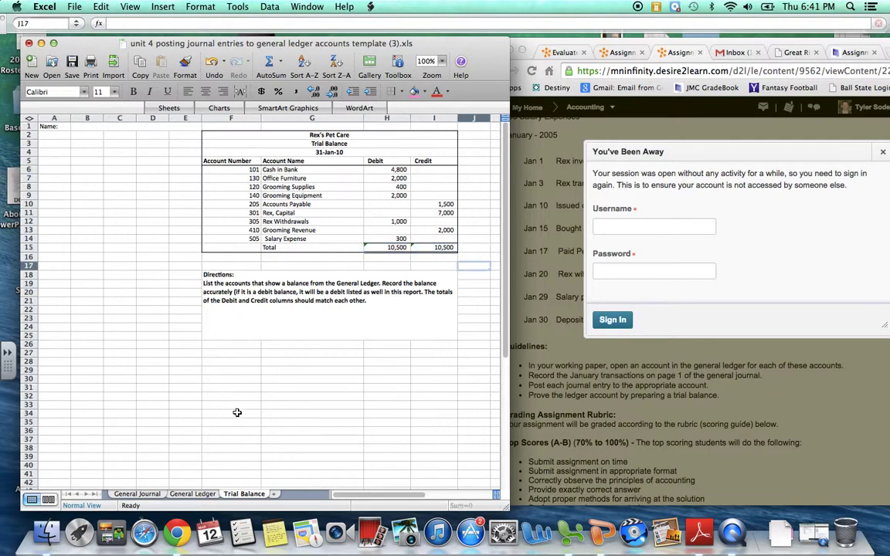
pyautogui.click(187, 494)
pyautogui.scroll(20, 313, 357)
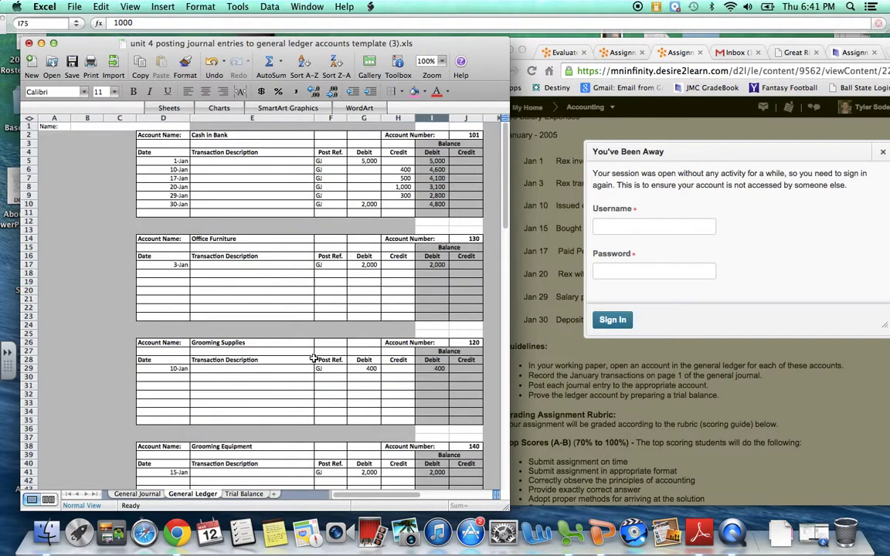
pyautogui.click(144, 494)
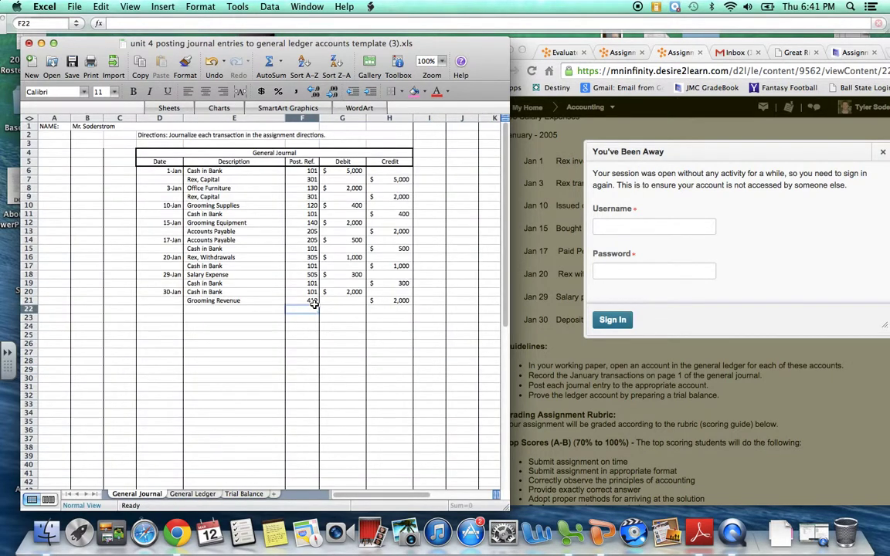